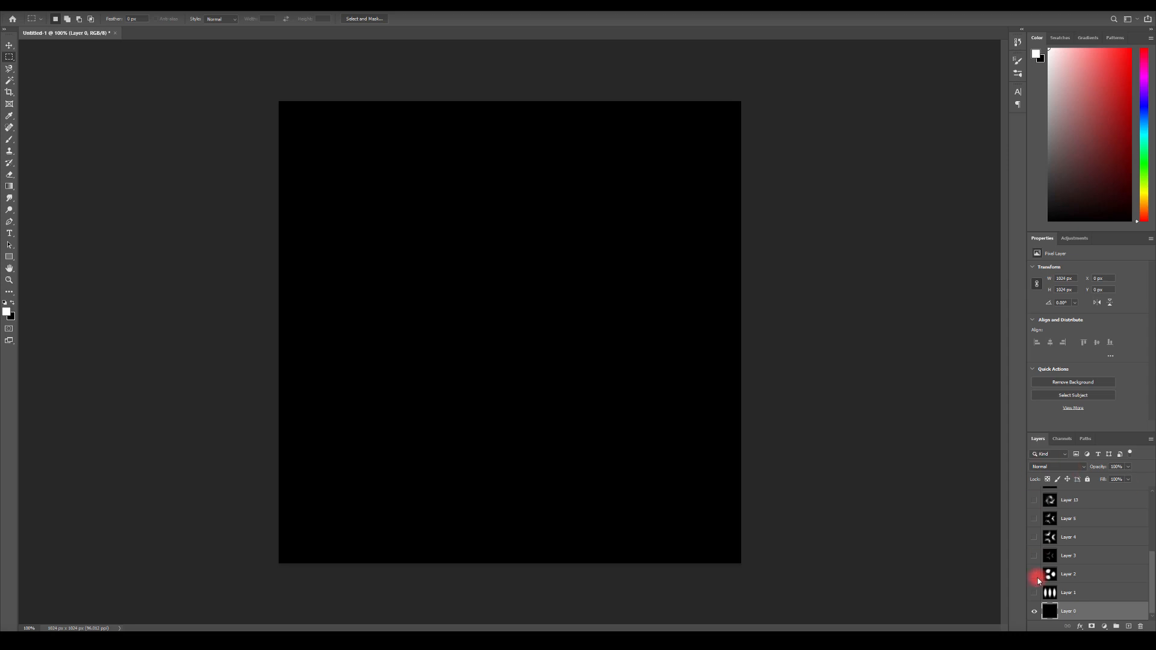
- Make Layers 1 through 5 visible one after another, from the soft ellipses to the liquified streaks
{"action": "left_click", "coordinate": [1035, 593]}
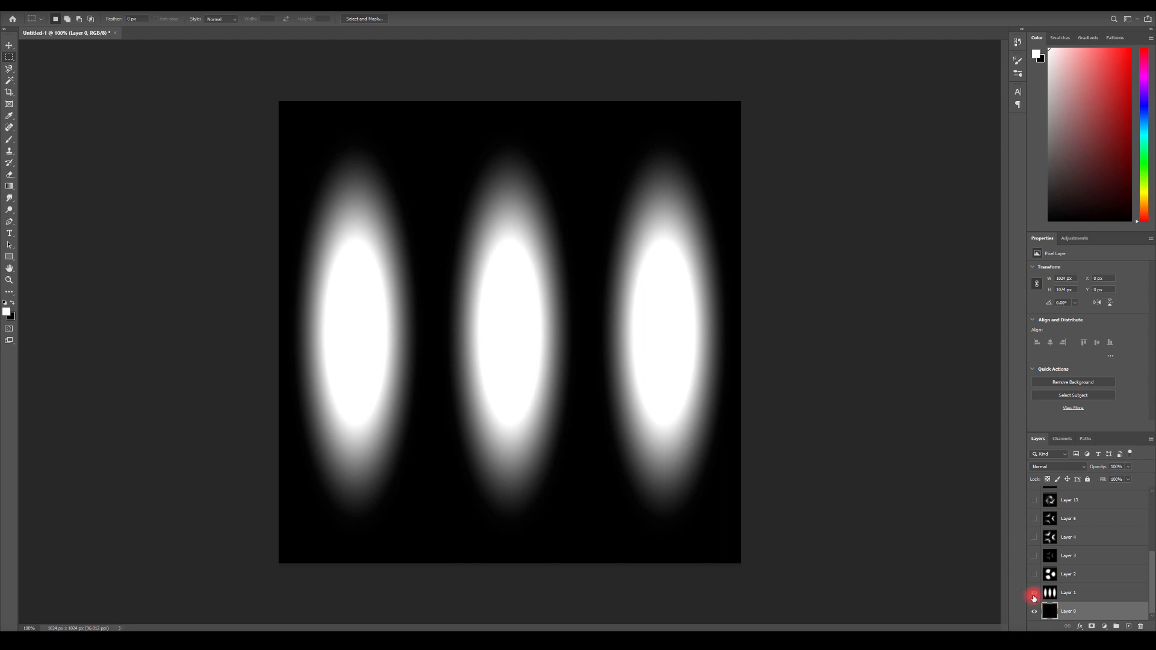
{"action": "left_click", "coordinate": [1035, 575]}
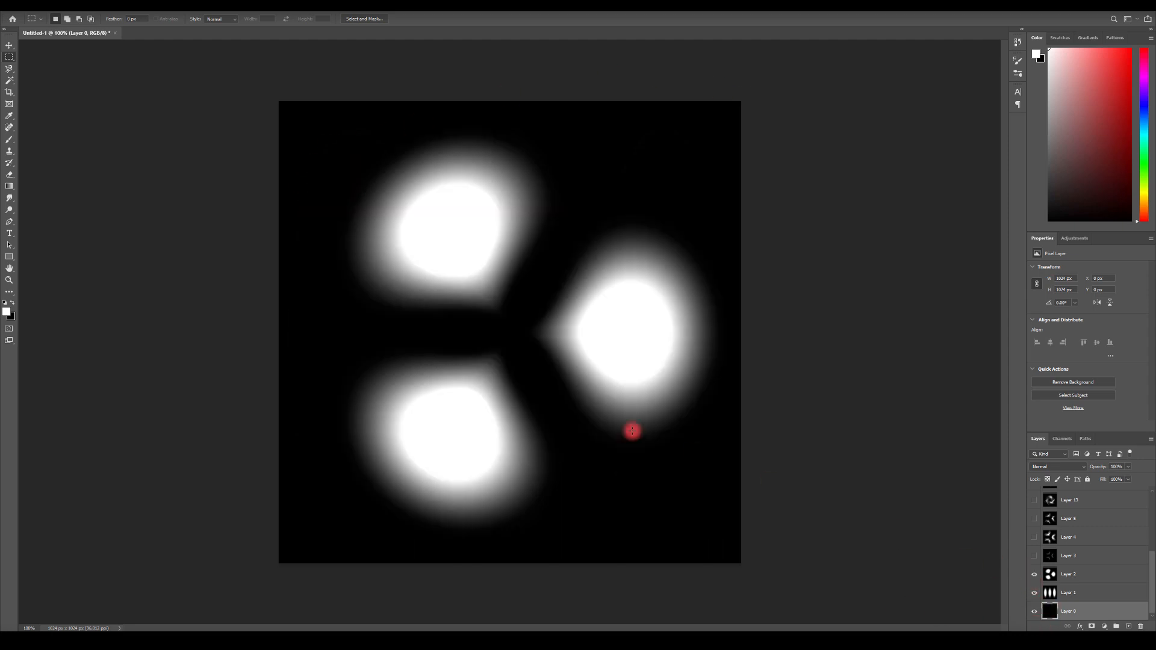
{"action": "left_click", "coordinate": [1034, 556]}
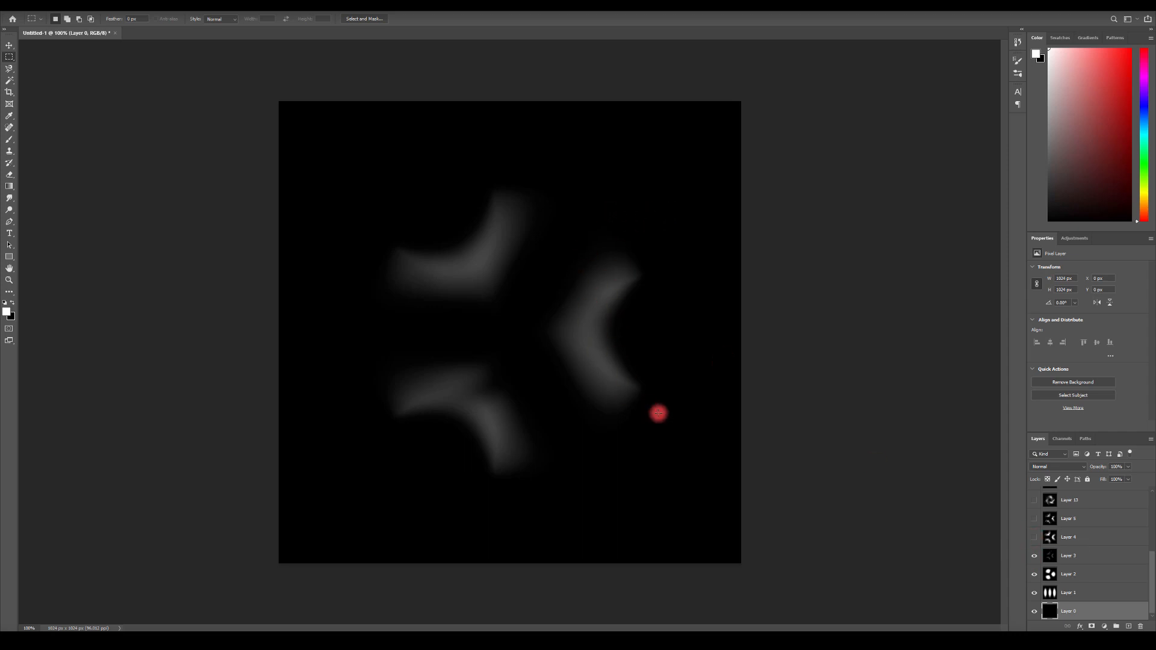
{"action": "left_click", "coordinate": [1034, 537]}
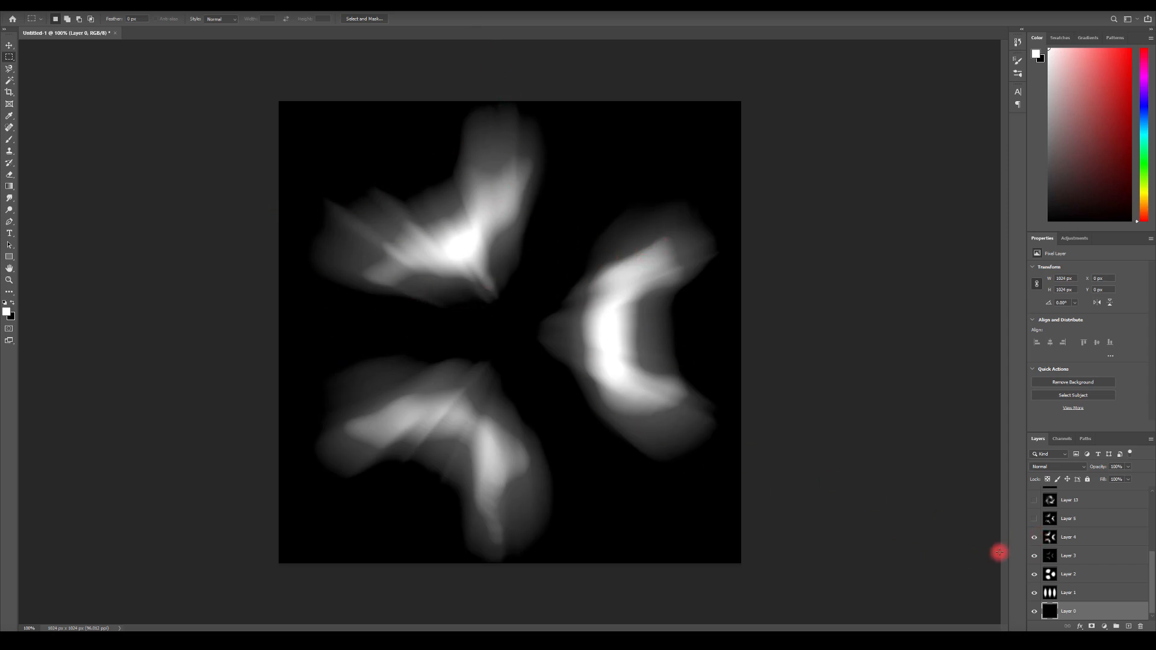
{"action": "left_click", "coordinate": [1034, 520]}
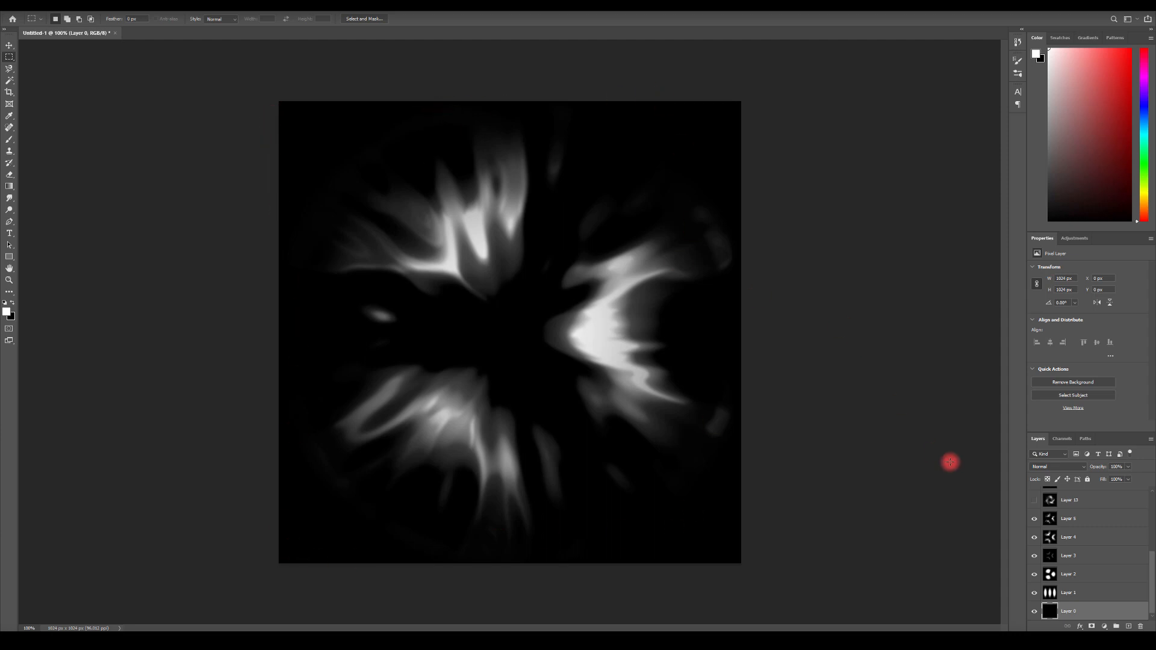
- Make the two grayscale swirl layers above Layer 5 visible, Layer 13 and Layer 16
{"action": "scroll", "coordinate": [1069, 549], "scroll_direction": "up", "scroll_amount": 3}
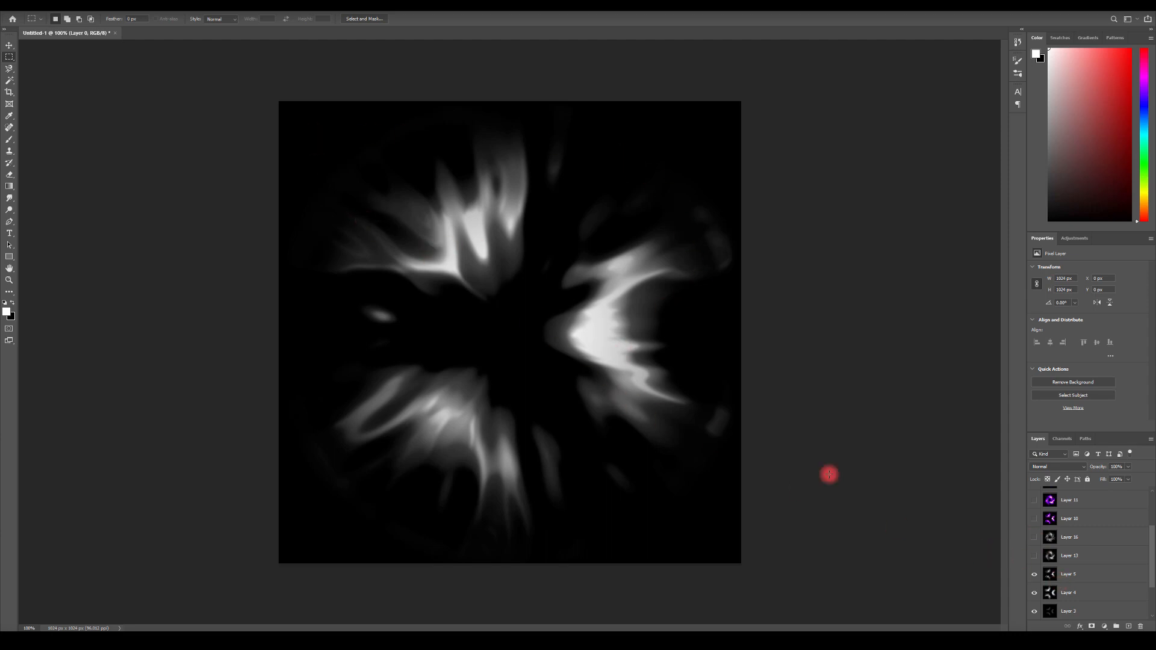
{"action": "left_click", "coordinate": [1035, 556]}
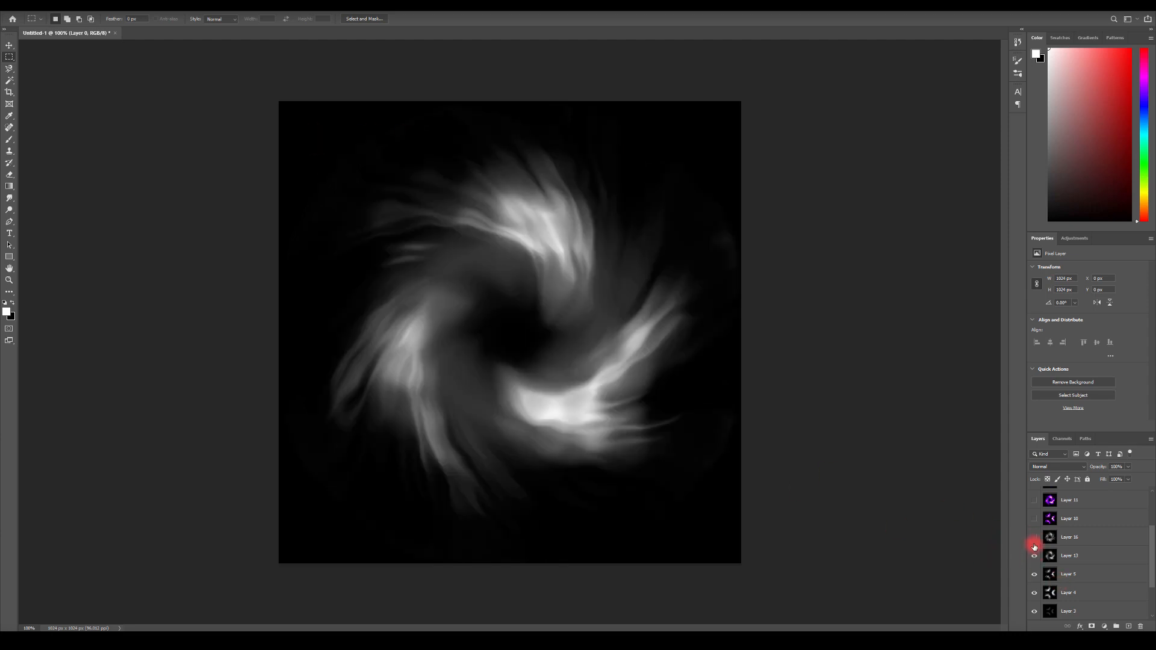
{"action": "left_click", "coordinate": [1035, 537]}
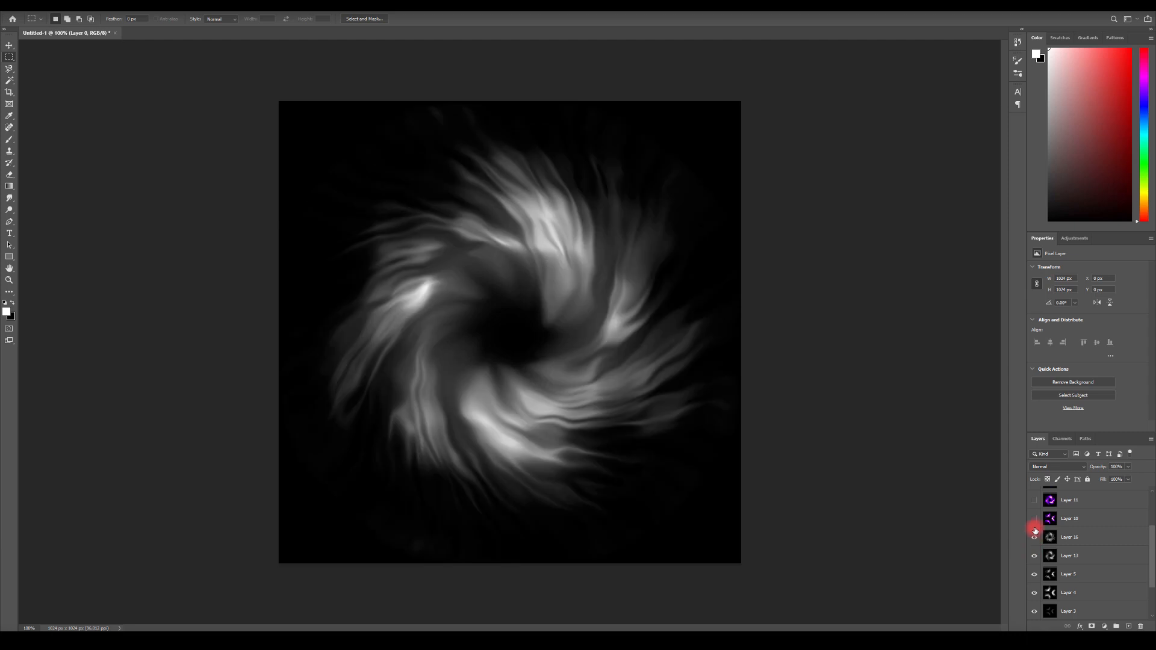
- Make the purple gradient versions on Layers 10, 11 and 12 visible
{"action": "left_click", "coordinate": [1034, 520]}
{"action": "scroll", "coordinate": [1045, 529], "scroll_direction": "up", "scroll_amount": 1}
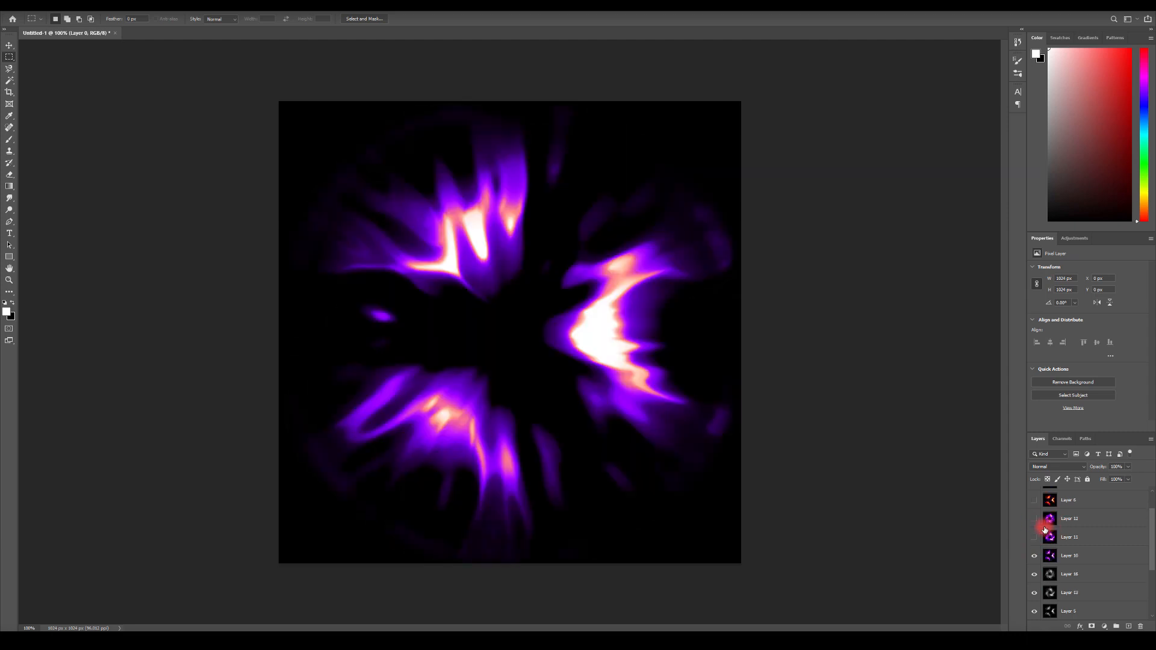
{"action": "left_click", "coordinate": [1034, 537]}
{"action": "left_click", "coordinate": [1035, 519]}
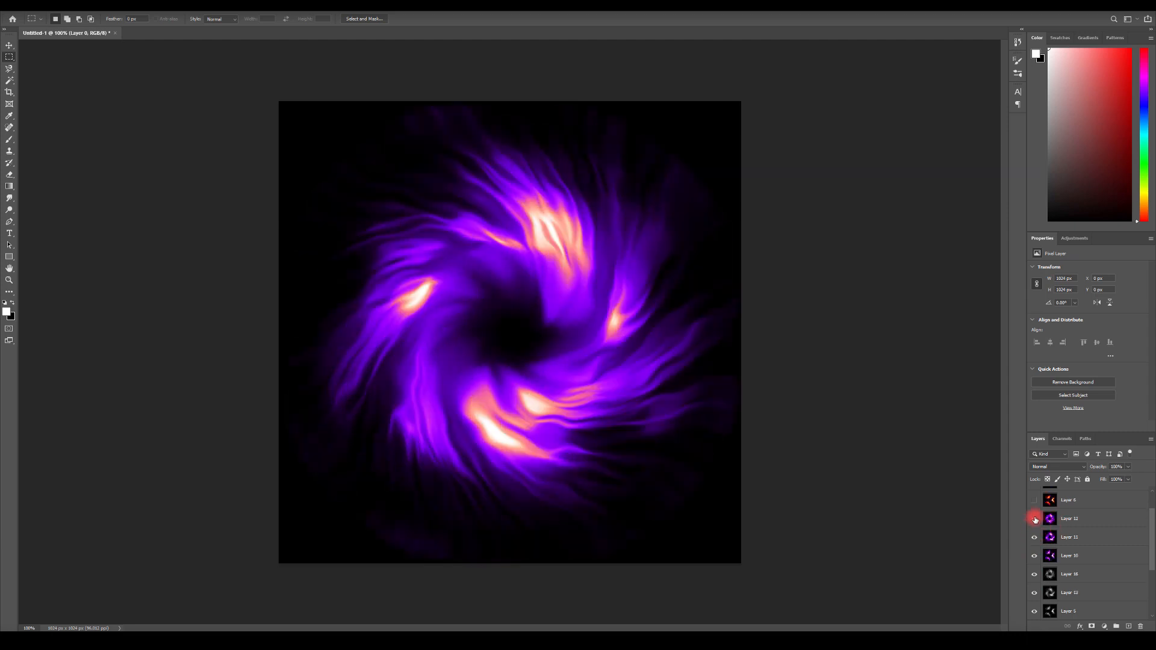
- Make the three red-orange fire layers at the top of the layer stack visible, from the unswirled shape to both swirls
{"action": "scroll", "coordinate": [1046, 525], "scroll_direction": "up", "scroll_amount": 1}
{"action": "left_click", "coordinate": [1035, 534]}
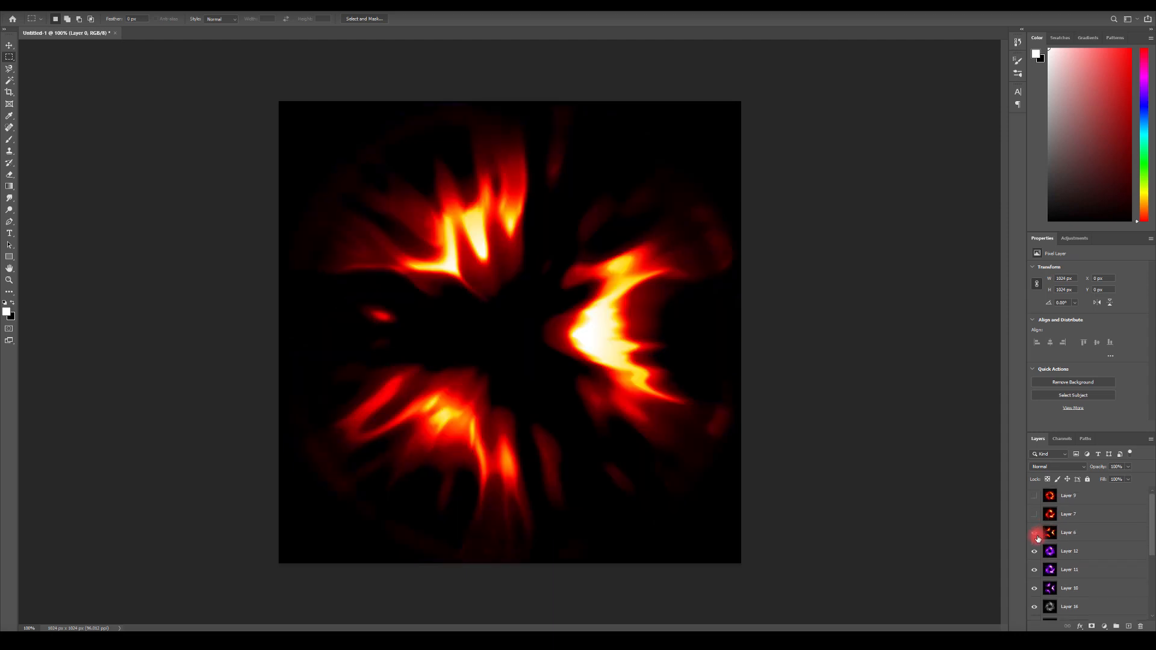
{"action": "left_click", "coordinate": [1034, 514]}
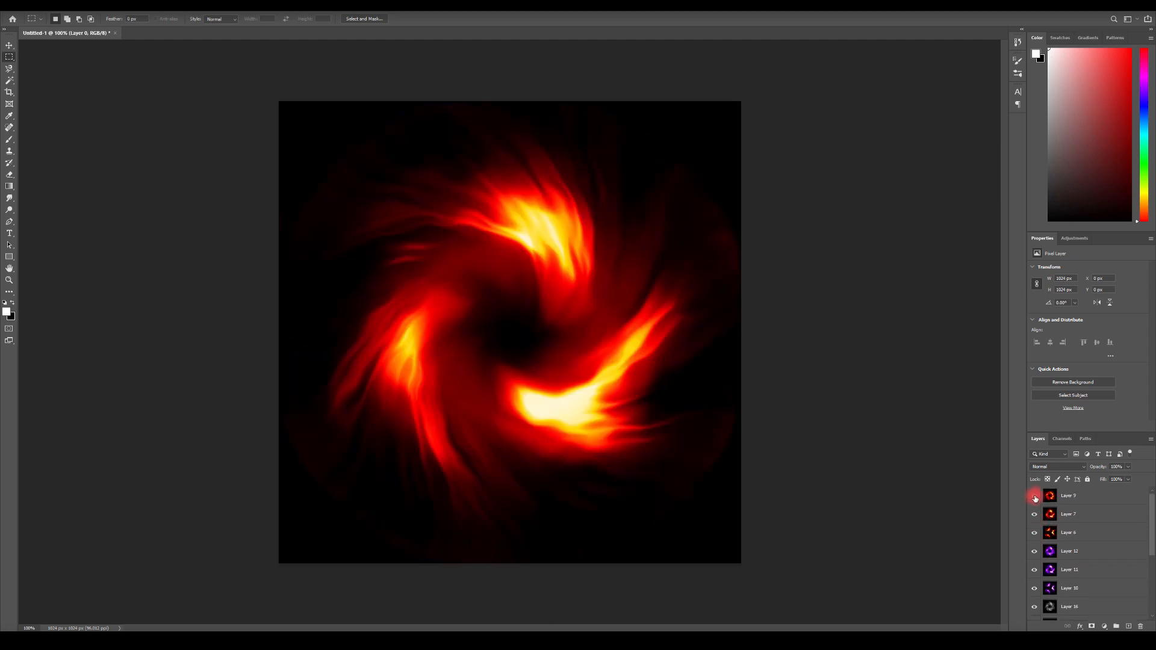
{"action": "left_click", "coordinate": [1034, 497]}
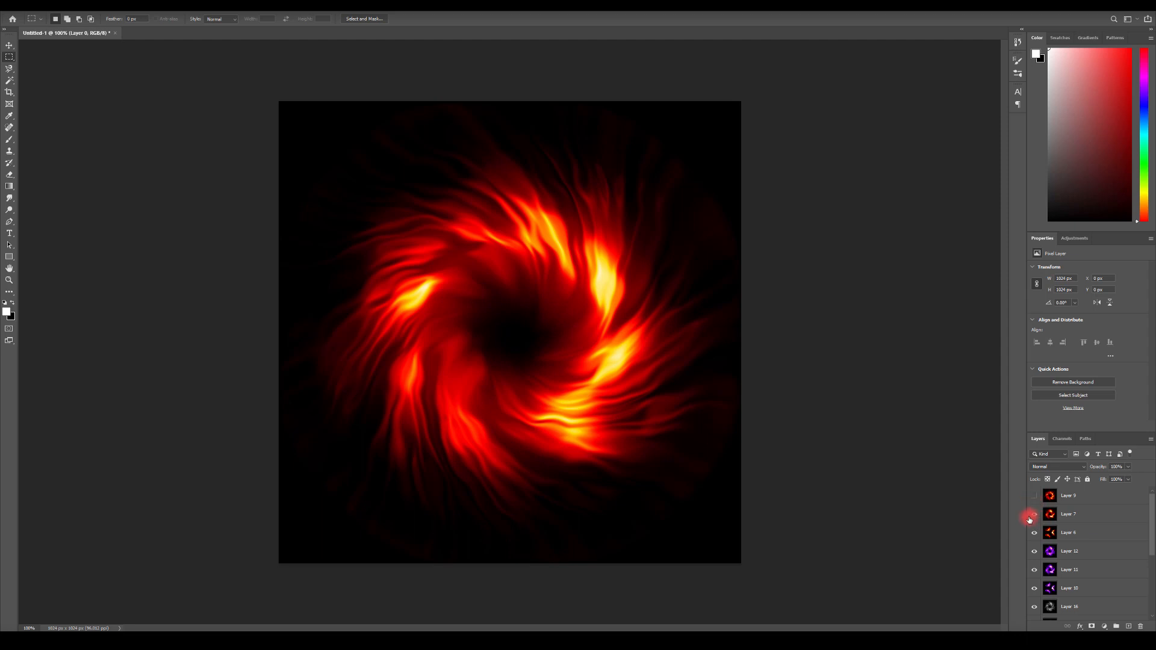
- Toggle the visibility of the two topmost fire swirl layers to compare them with the unswirled fire layer, leaving both hidden
{"action": "left_click", "coordinate": [1031, 516]}
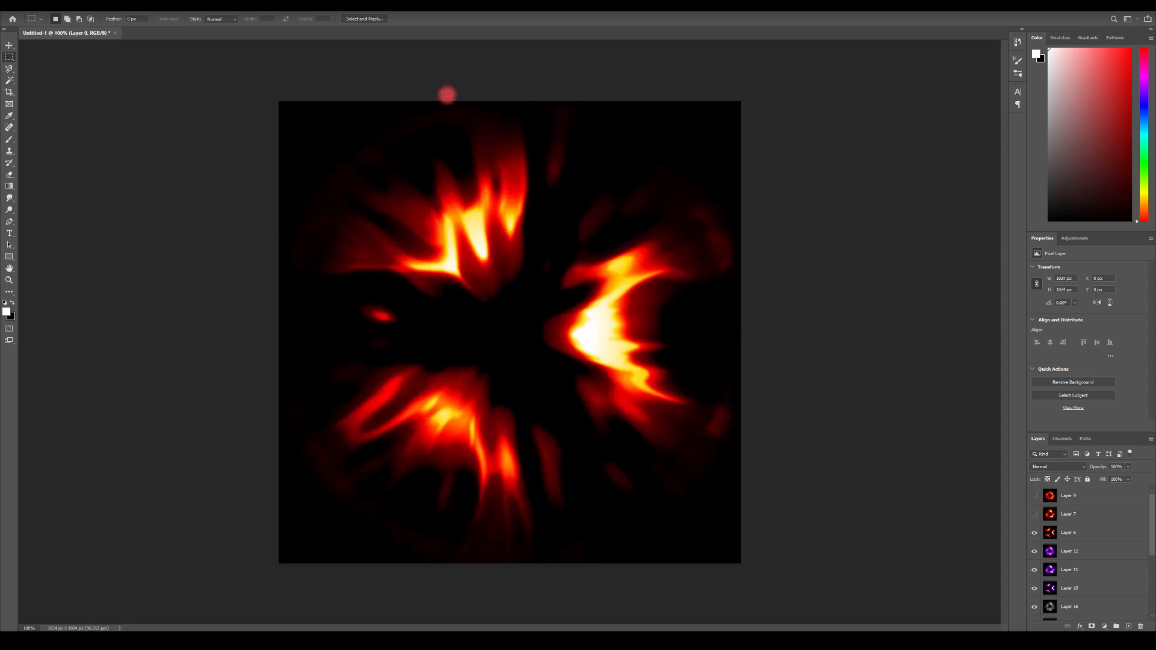
{"action": "left_click", "coordinate": [1034, 515]}
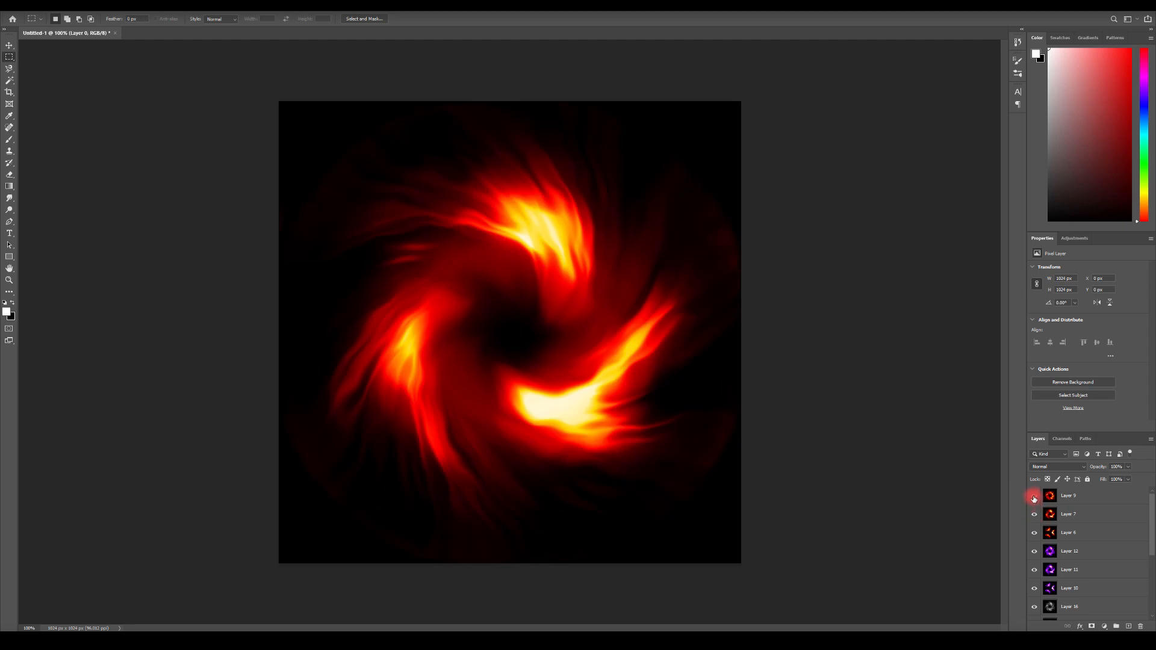
{"action": "left_click", "coordinate": [1034, 497]}
{"action": "left_click", "coordinate": [1033, 497]}
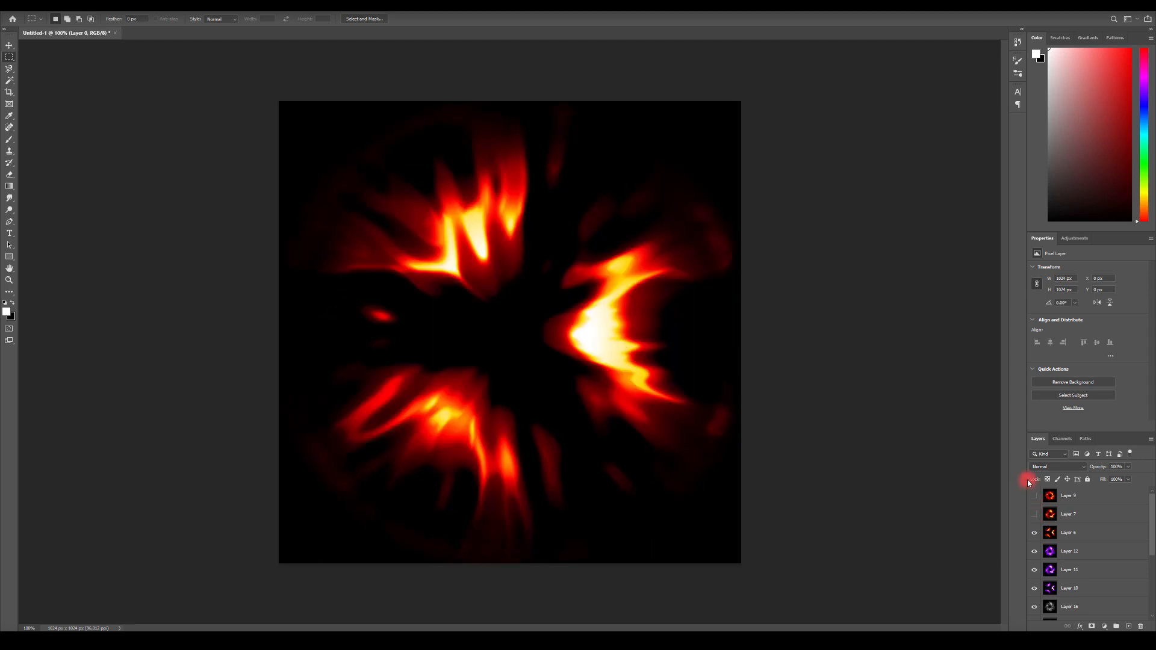
{"action": "left_click", "coordinate": [1033, 513]}
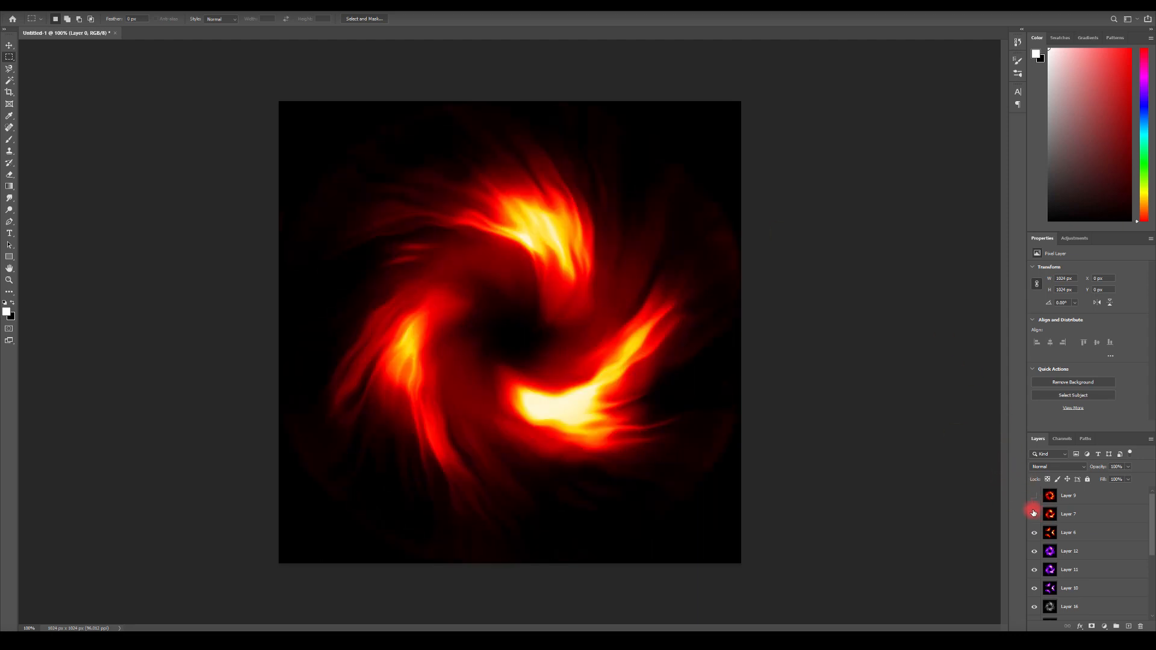
{"action": "left_click", "coordinate": [1033, 513]}
{"action": "left_click", "coordinate": [1033, 513]}
{"action": "left_click", "coordinate": [1031, 495]}
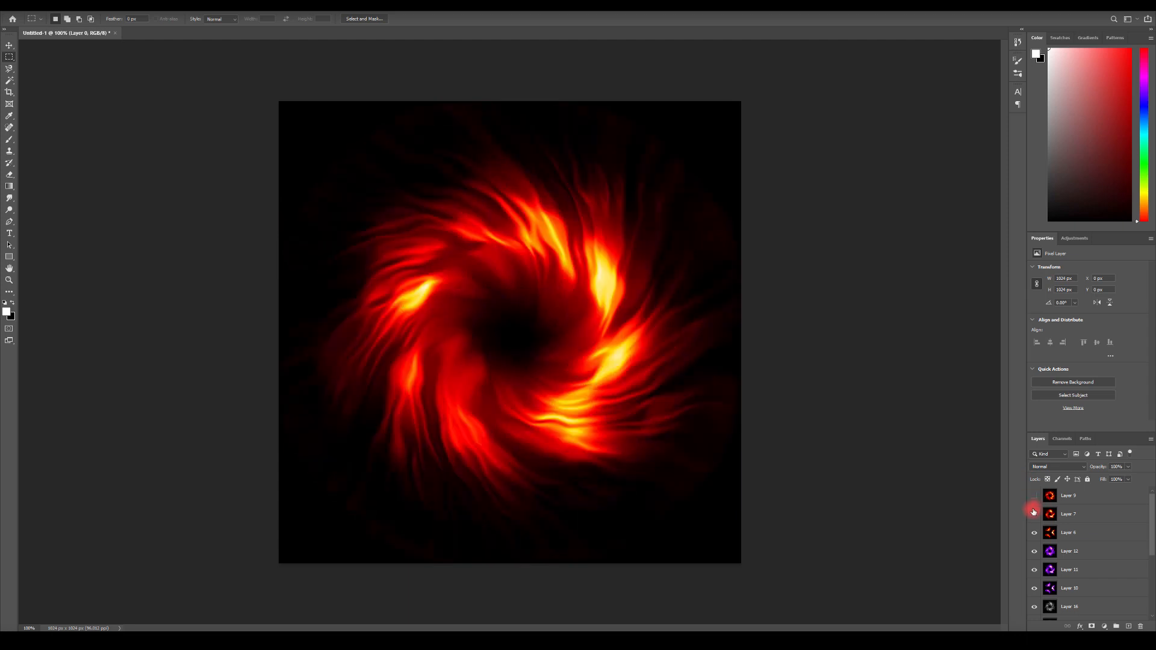
{"action": "left_click", "coordinate": [1032, 513]}
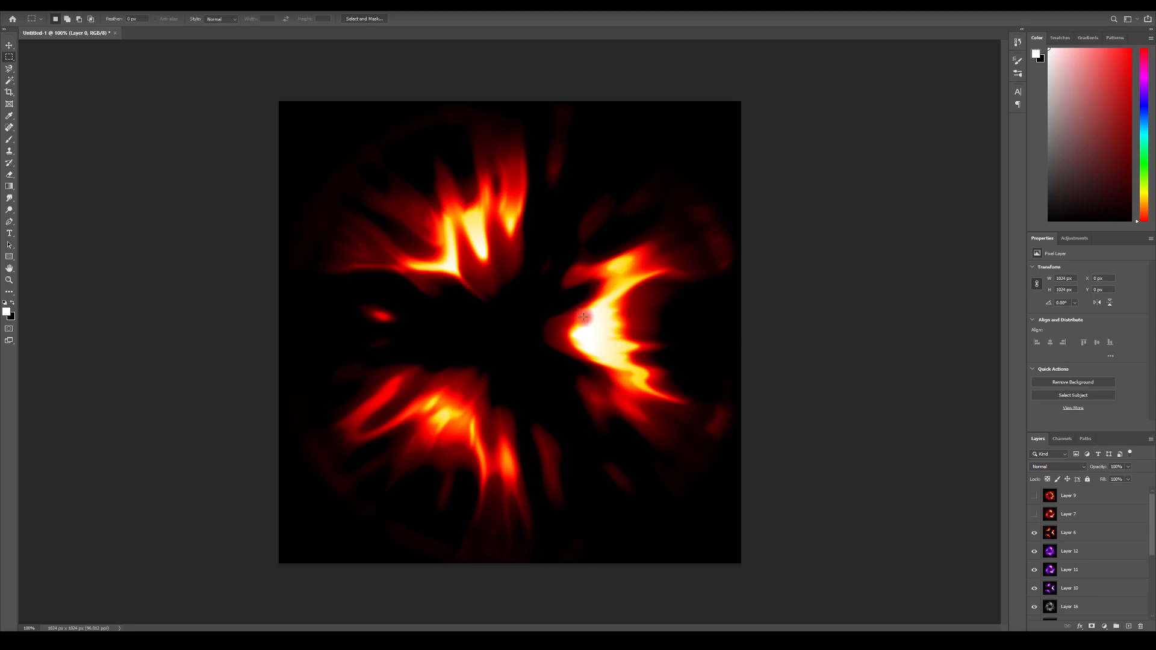
- Switch to Unreal Editor and play the Character_Buff level to preview the disc effect under the character
{"action": "mouse_move", "coordinate": [682, 628]}
{"action": "left_click", "coordinate": [624, 583]}
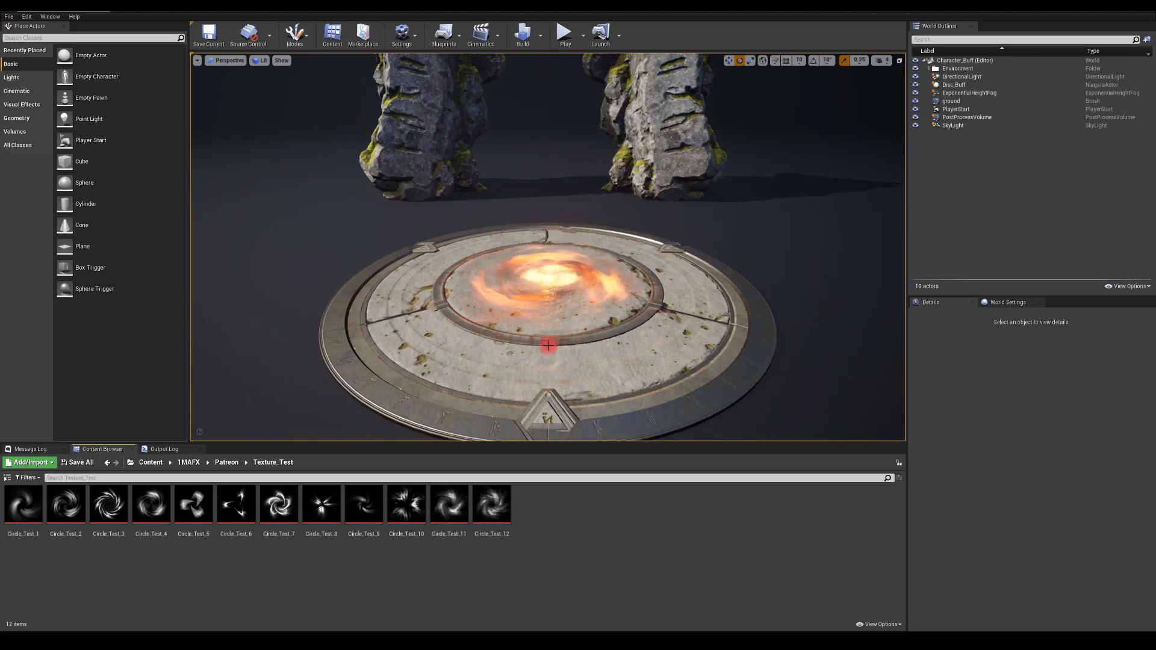
{"action": "left_click", "coordinate": [564, 32]}
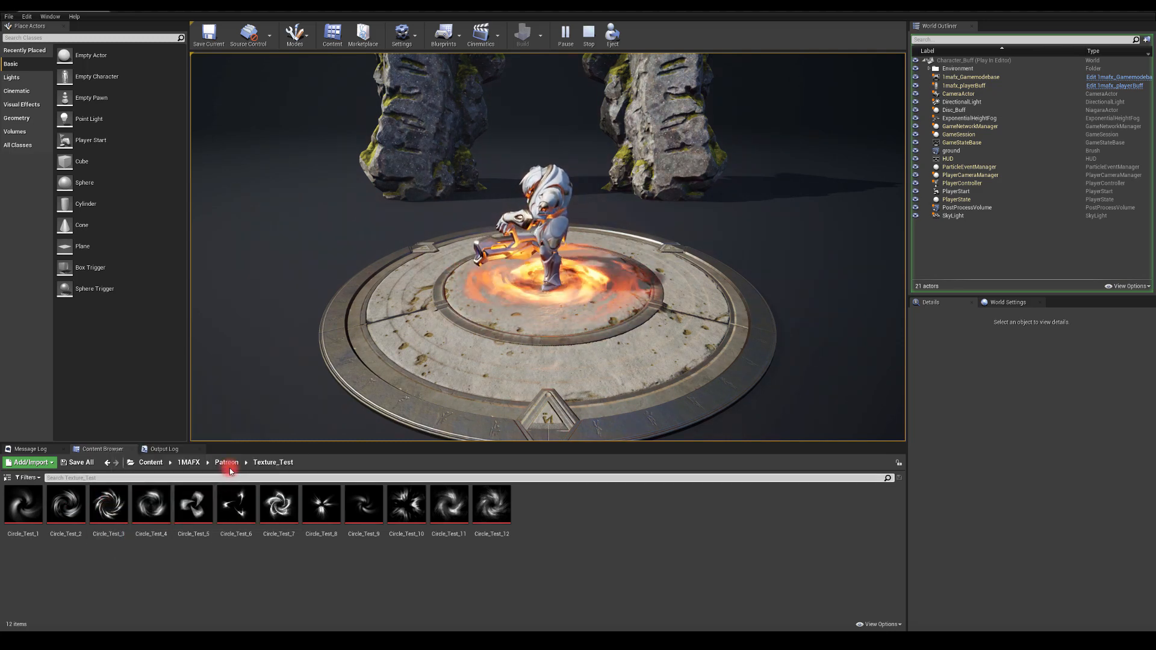
- Open the February folder inside the Patreon content folder to view the effect's assets
{"action": "left_click", "coordinate": [229, 468]}
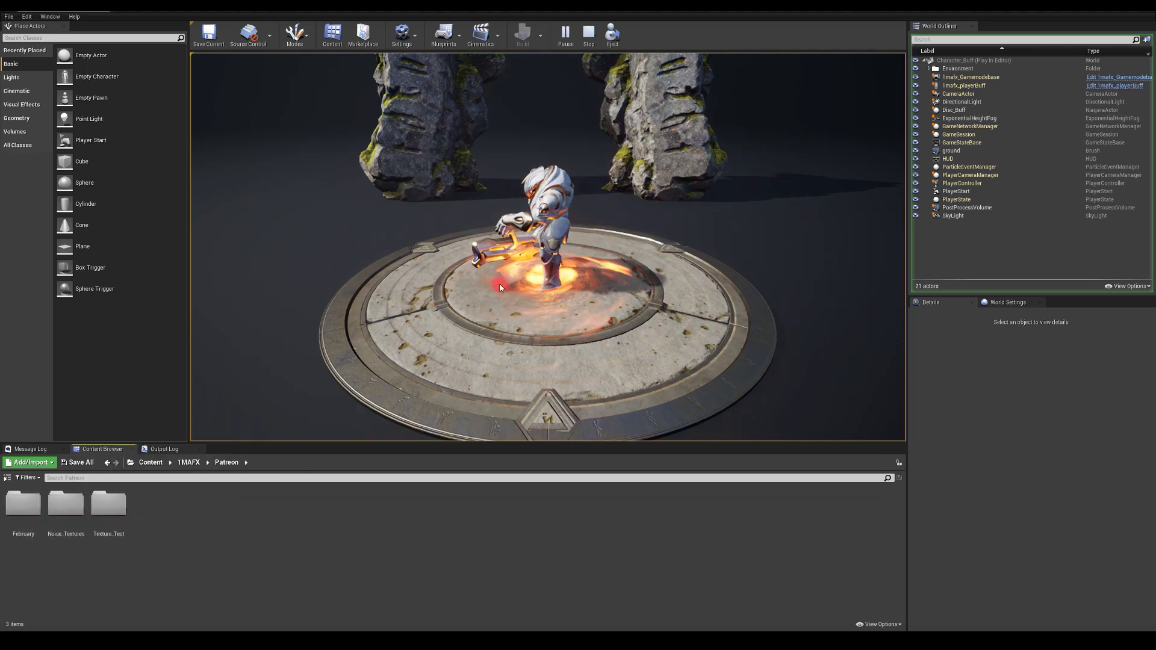
{"action": "double_click", "coordinate": [23, 509]}
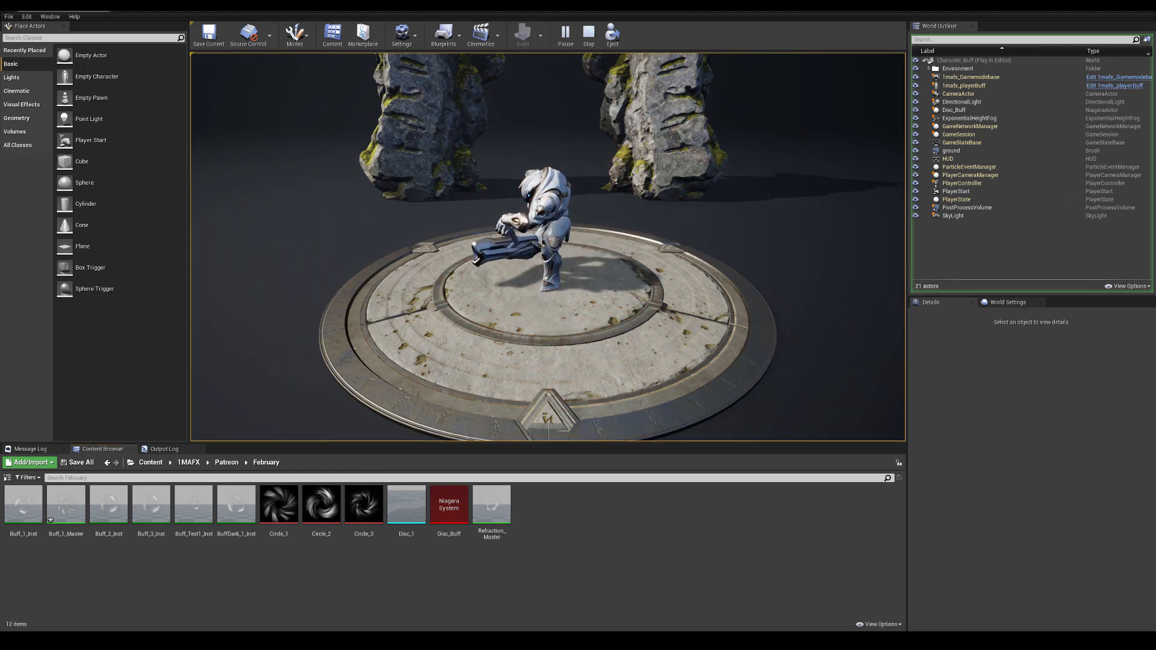
- Stop the play session and hide the Environment folder's actors so only the effect is shown
{"action": "left_click", "coordinate": [588, 34]}
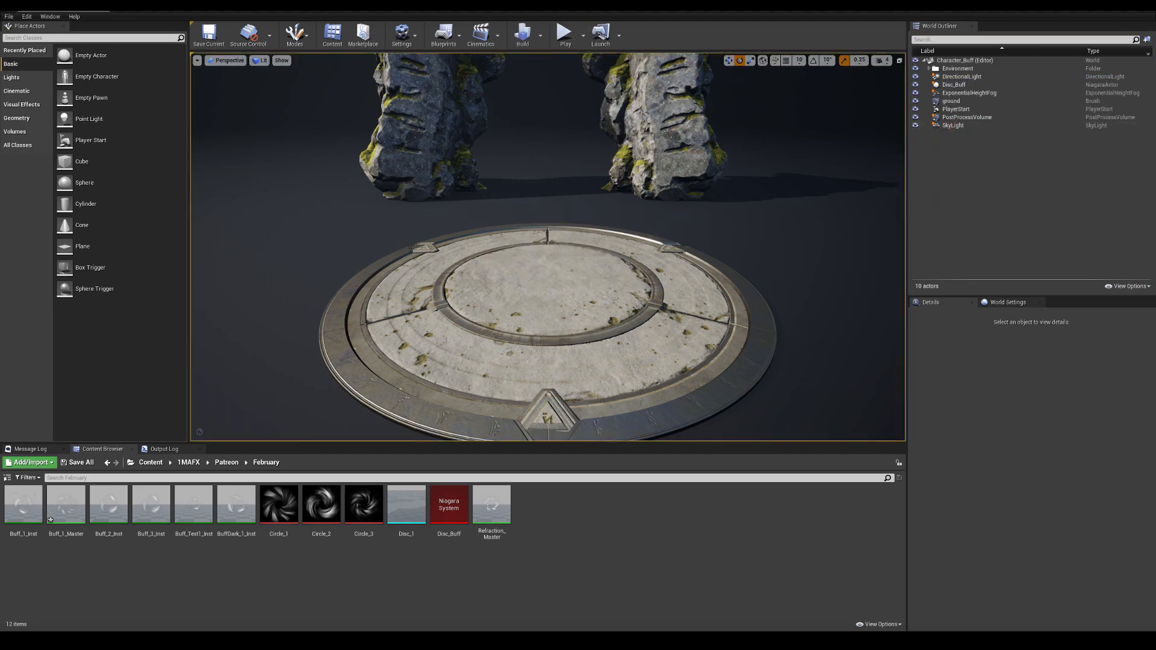
{"action": "left_click", "coordinate": [915, 68]}
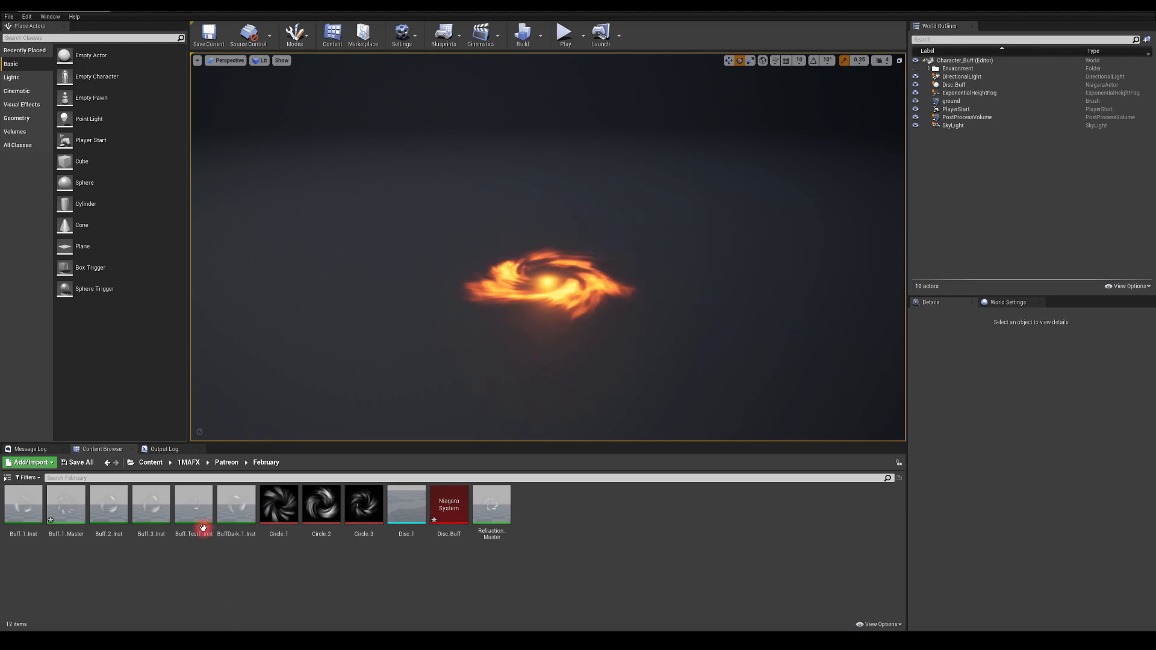
- Open the Patreon Texture_Test folder and try Circle_Test_10, Circle_Test_11 and Circle_Test_12 in turn on the disc effect
{"action": "left_click", "coordinate": [227, 462]}
{"action": "double_click", "coordinate": [117, 505]}
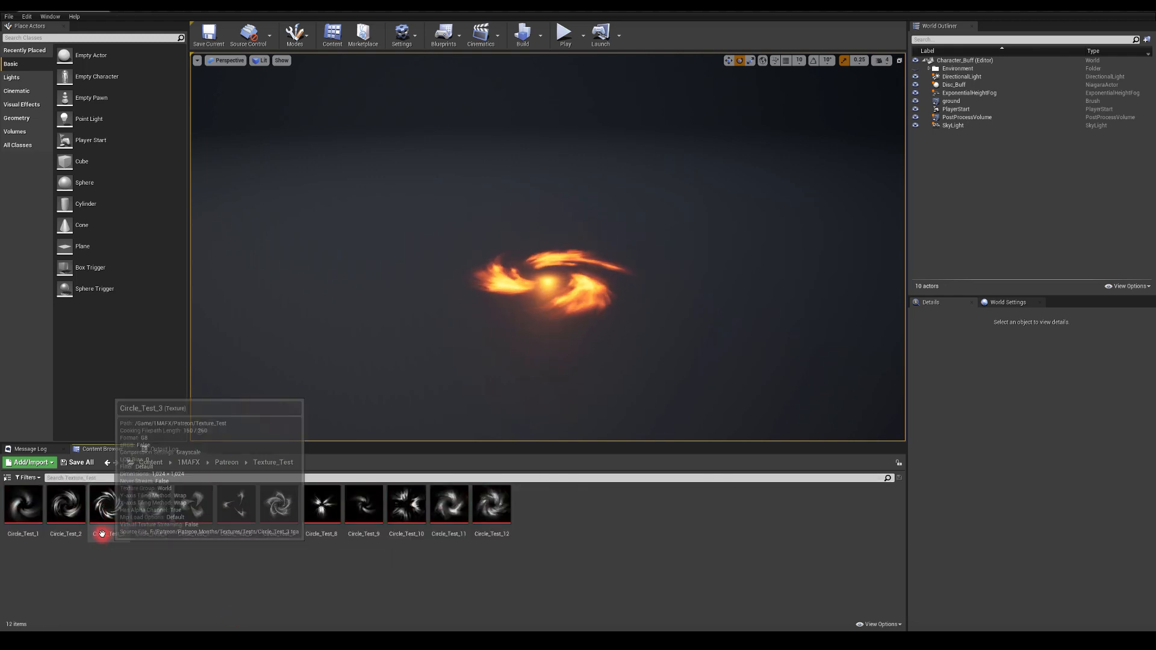
{"action": "left_click", "coordinate": [407, 503]}
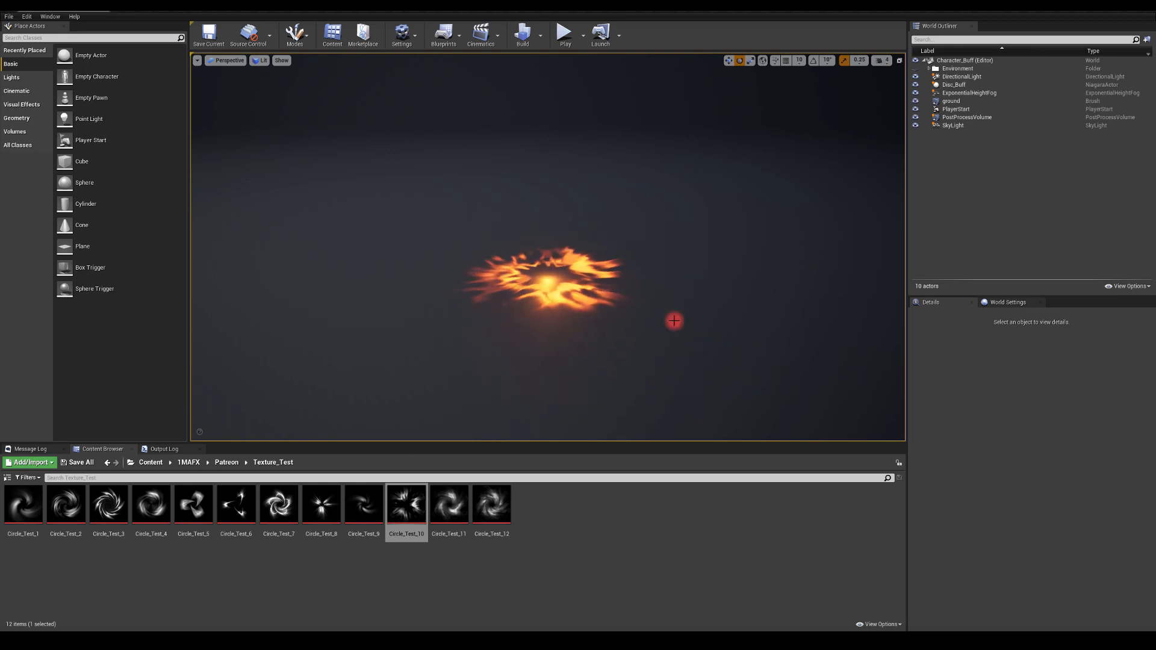
{"action": "left_click", "coordinate": [448, 505]}
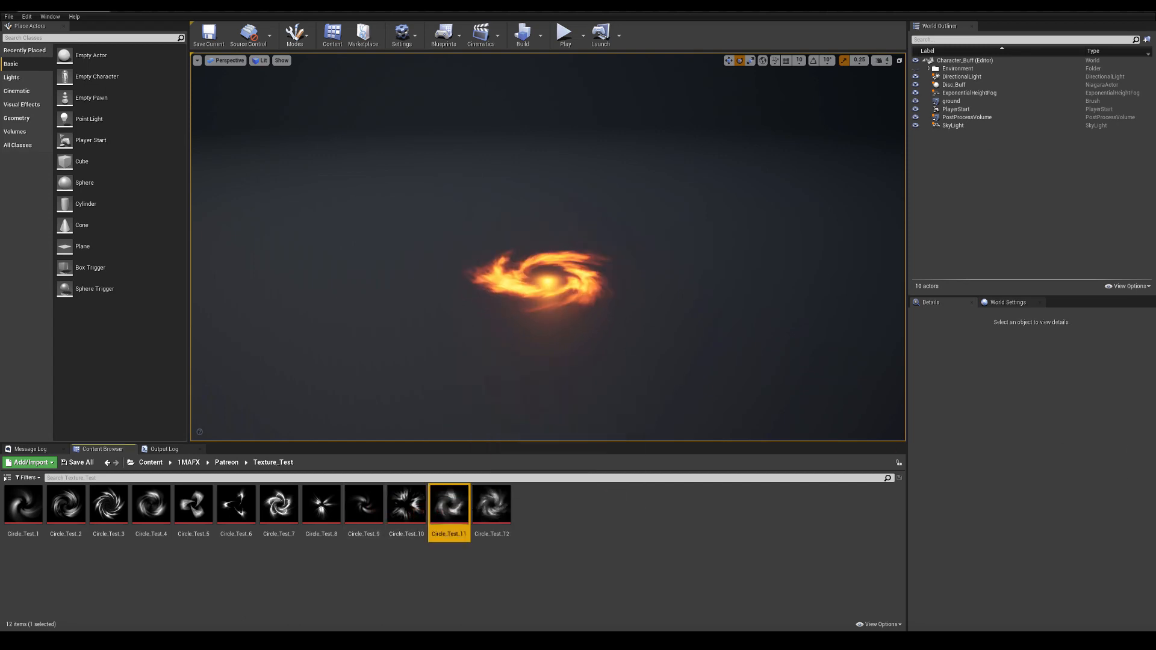
{"action": "left_click", "coordinate": [494, 512]}
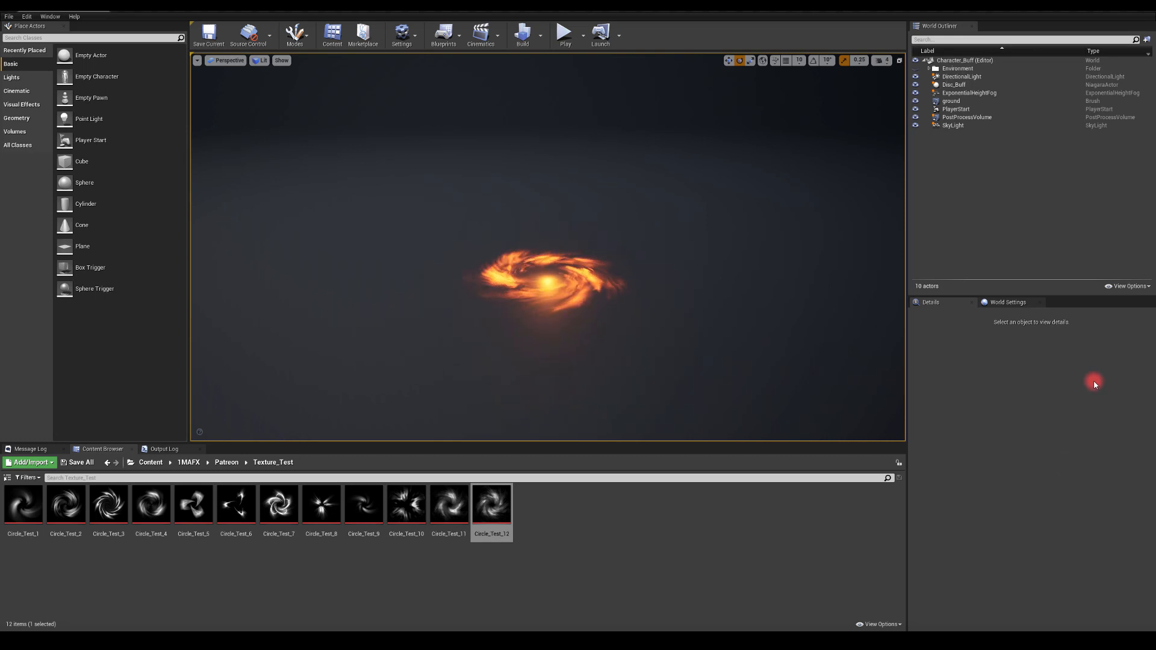
- Try the textures Circle_Test_1 through Circle_Test_6 one after another on the disc effect
{"action": "left_click", "coordinate": [18, 516]}
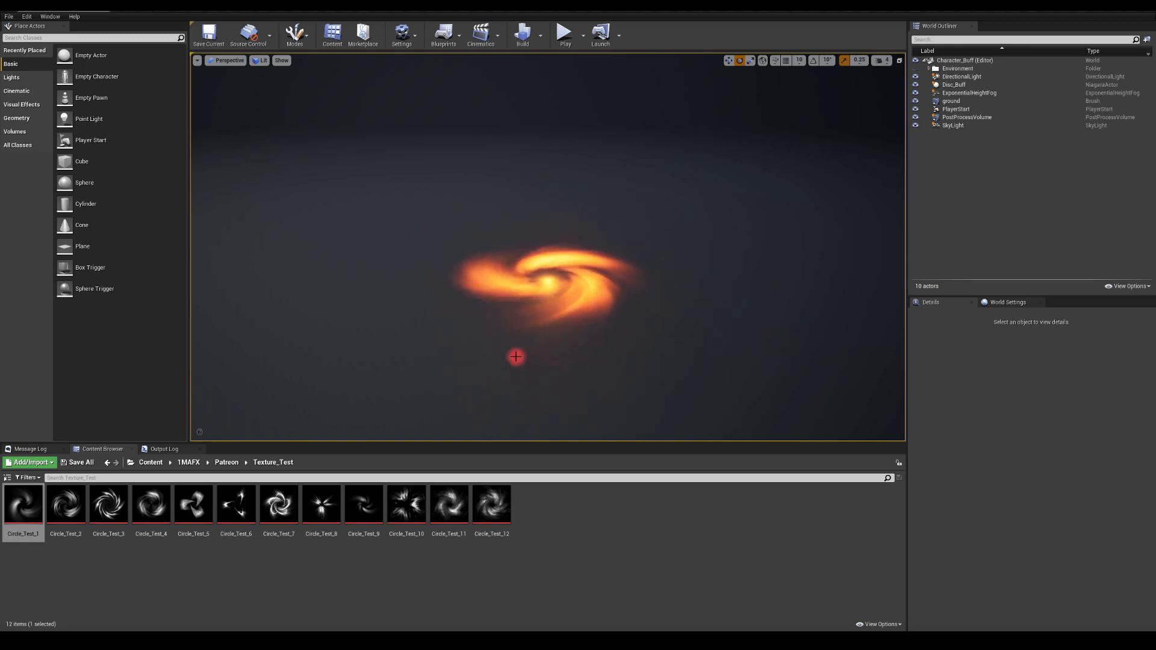
{"action": "left_click", "coordinate": [66, 506]}
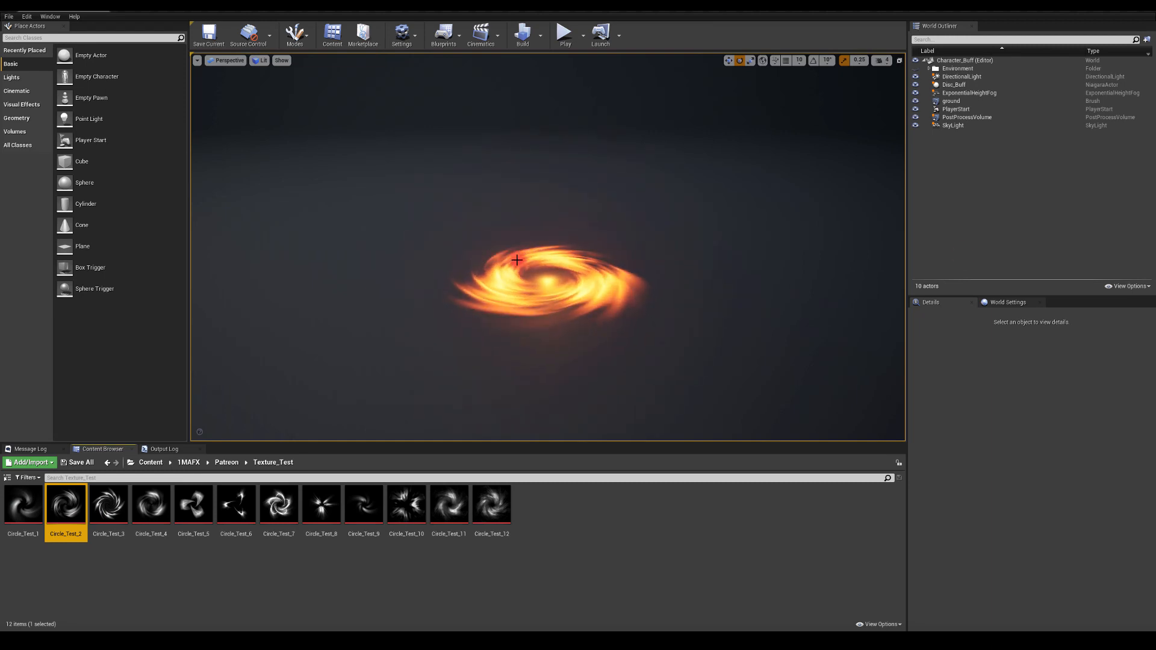
{"action": "left_click_drag", "start_coordinate": [107, 505], "coordinate": [1155, 470]}
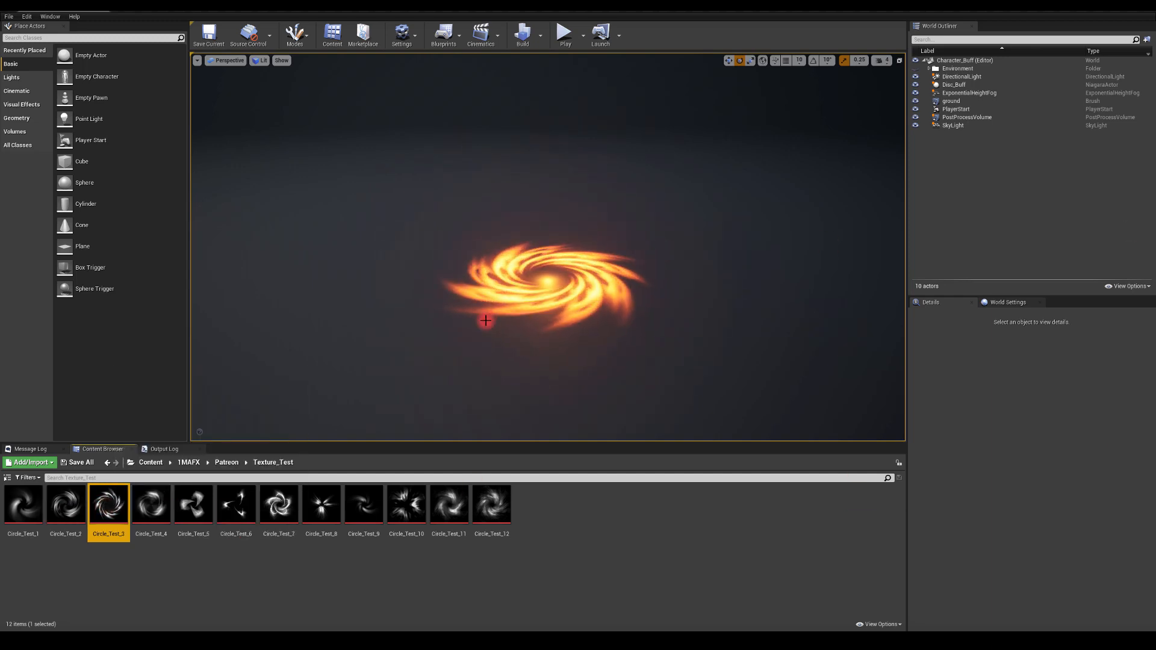
{"action": "left_click", "coordinate": [151, 504]}
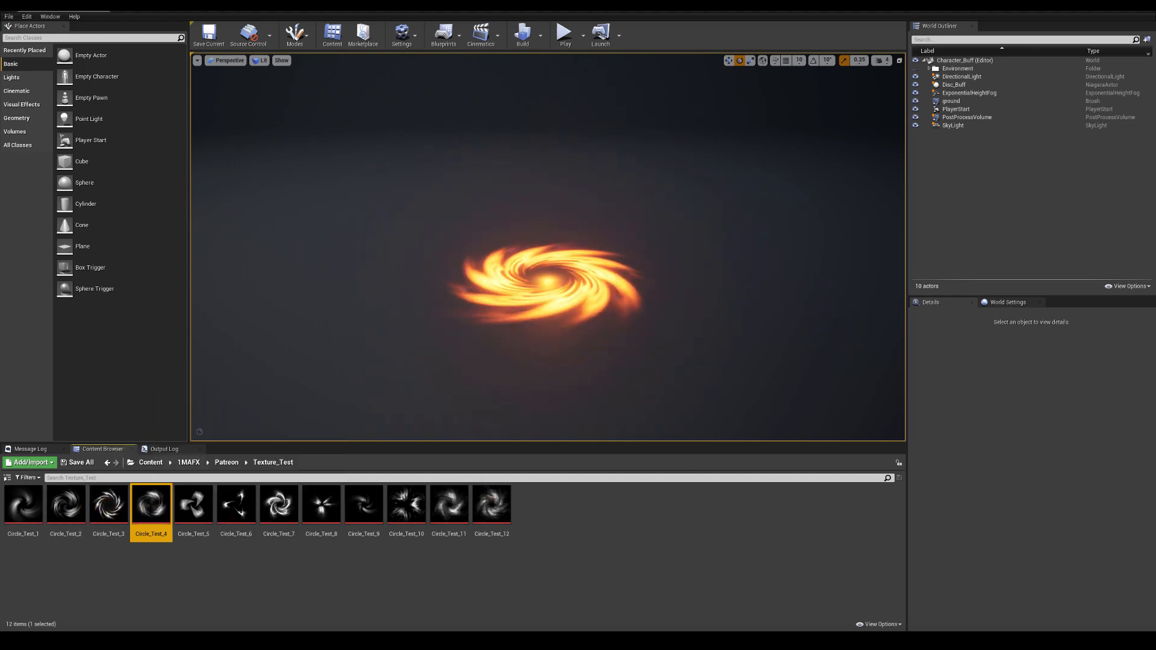
{"action": "left_click", "coordinate": [203, 507]}
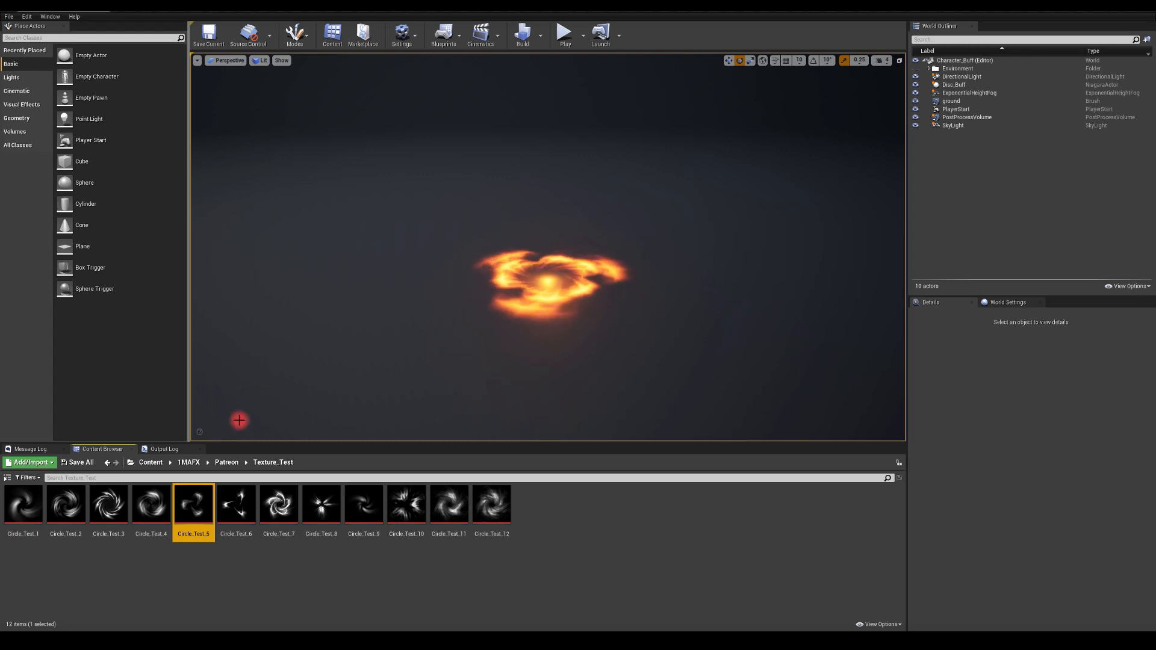
{"action": "left_click", "coordinate": [236, 503]}
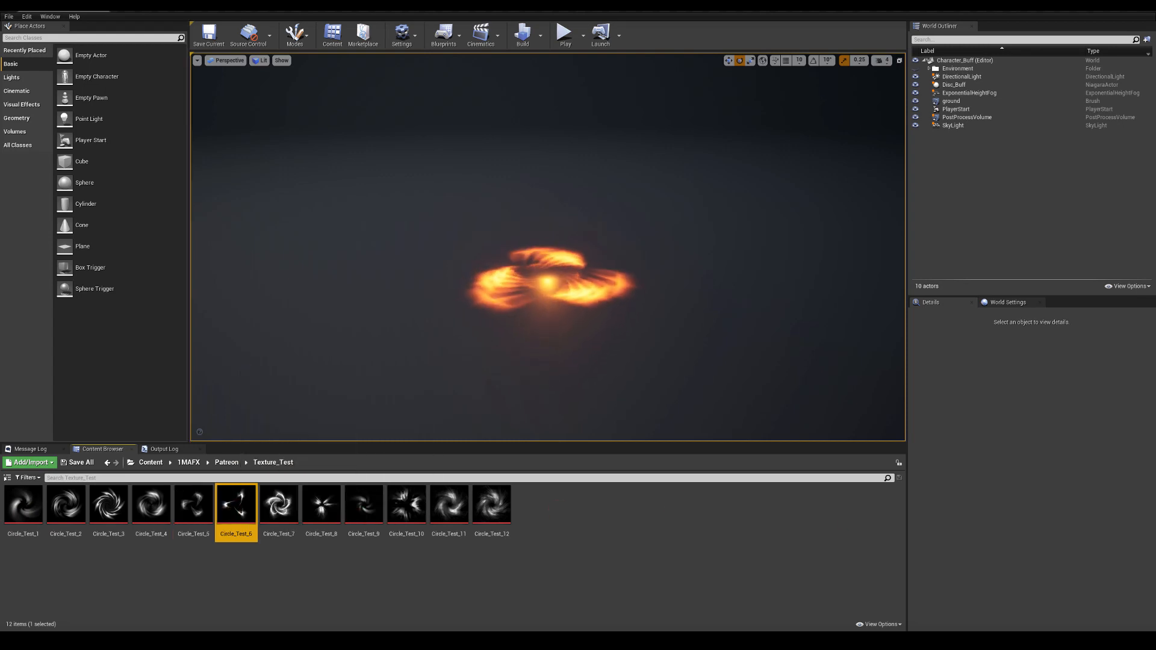
- Try the textures Circle_Test_7, Circle_Test_8 and Circle_Test_9 in turn on the disc effect
{"action": "left_click", "coordinate": [279, 486]}
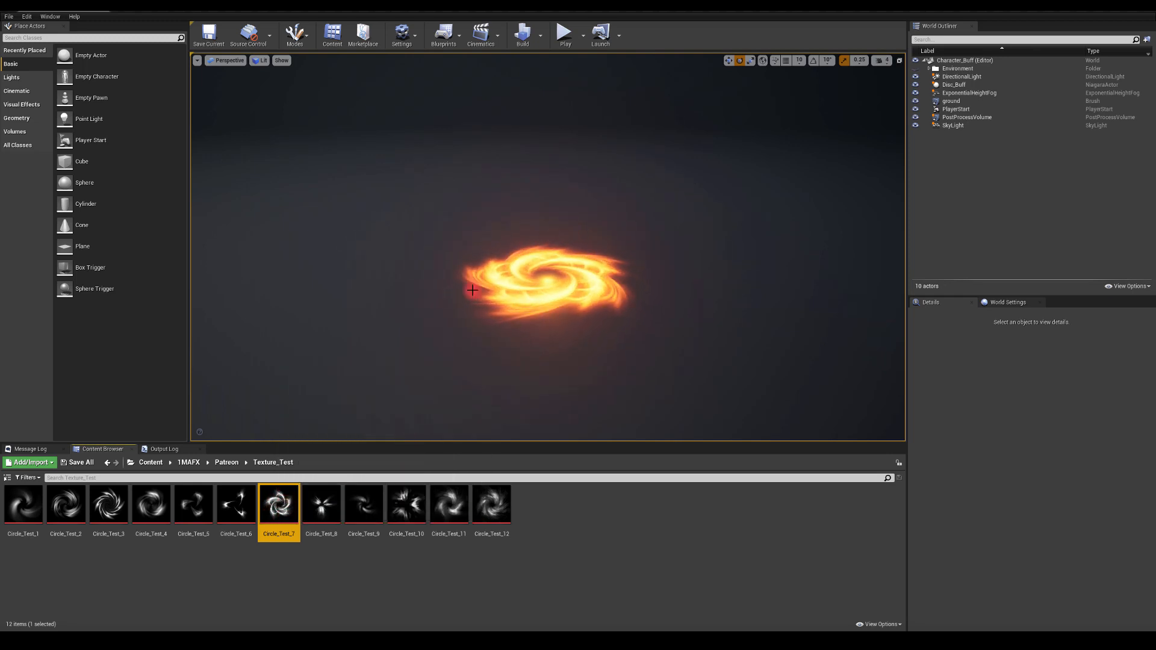
{"action": "left_click", "coordinate": [313, 499]}
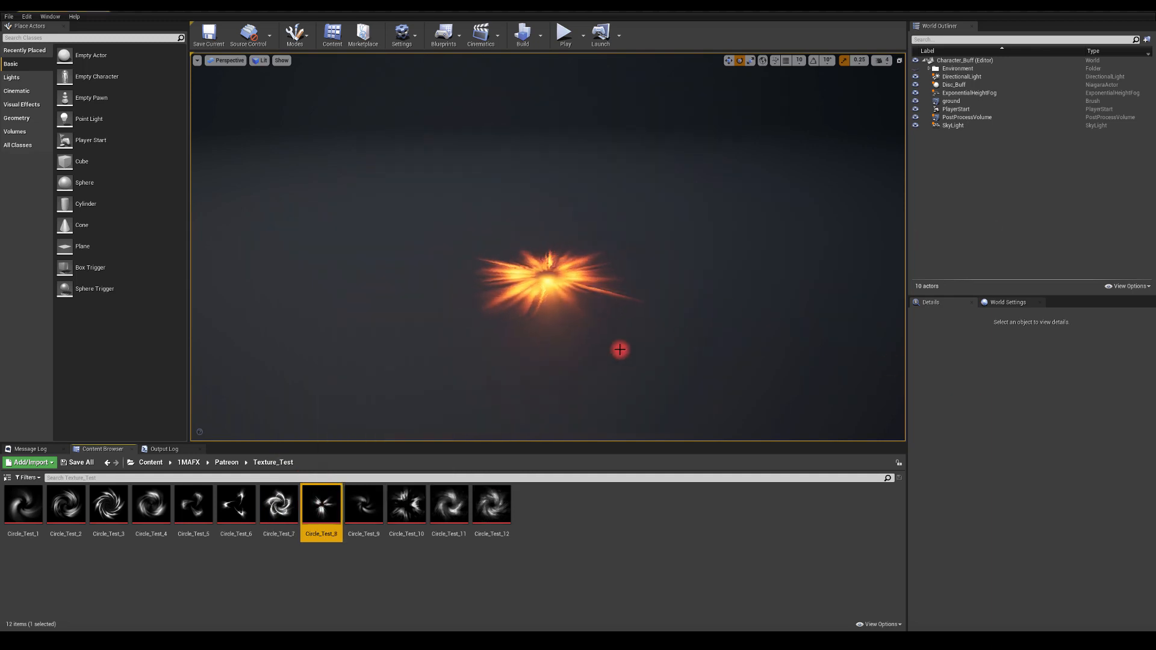
{"action": "left_click", "coordinate": [374, 490]}
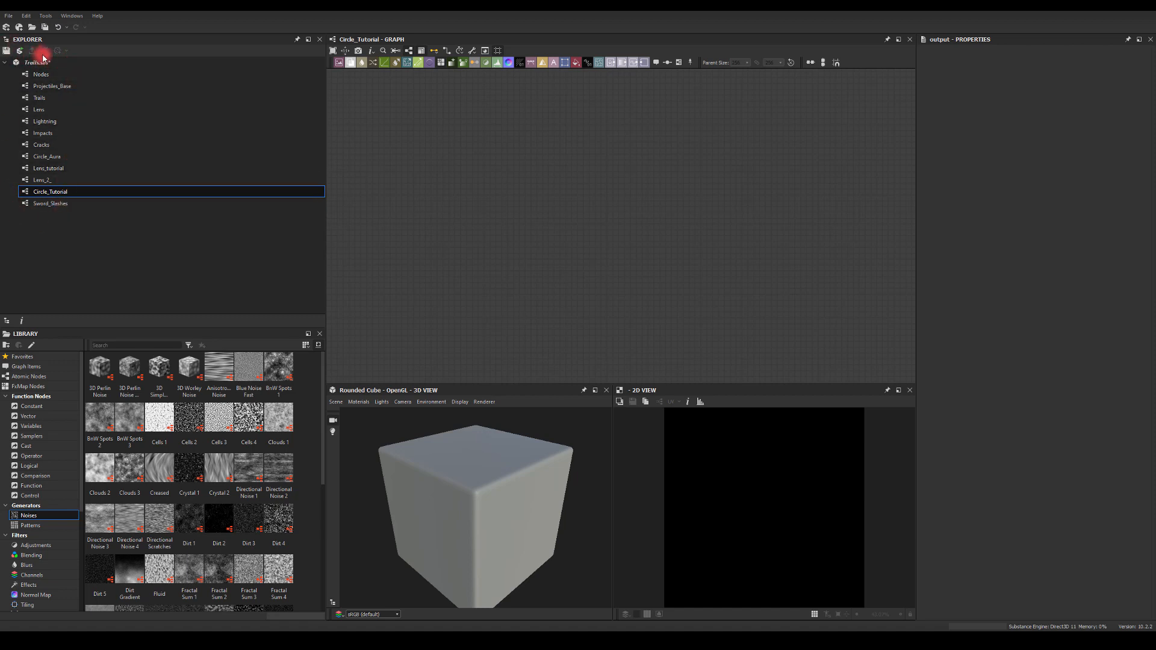
- Switch to Substance Designer and add a Waveform 1 node to the empty Circle_Tutorial graph
{"action": "left_click", "coordinate": [63, 65]}
{"action": "key", "text": "space"}
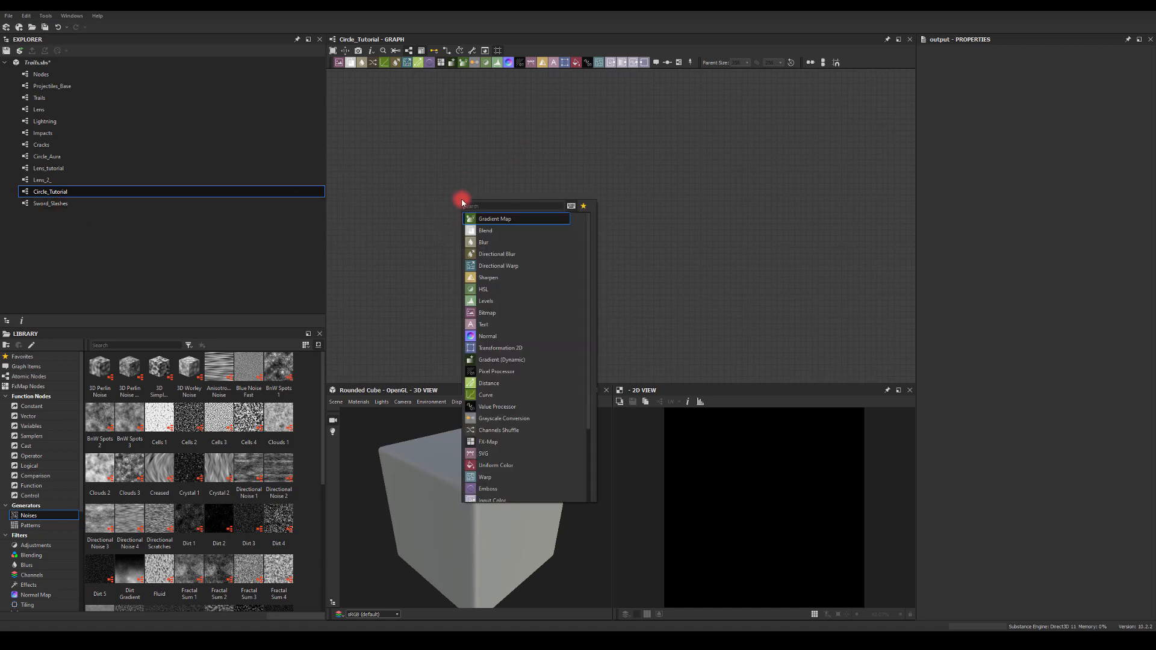
{"action": "type", "text": "wave"}
{"action": "left_click", "coordinate": [471, 219]}
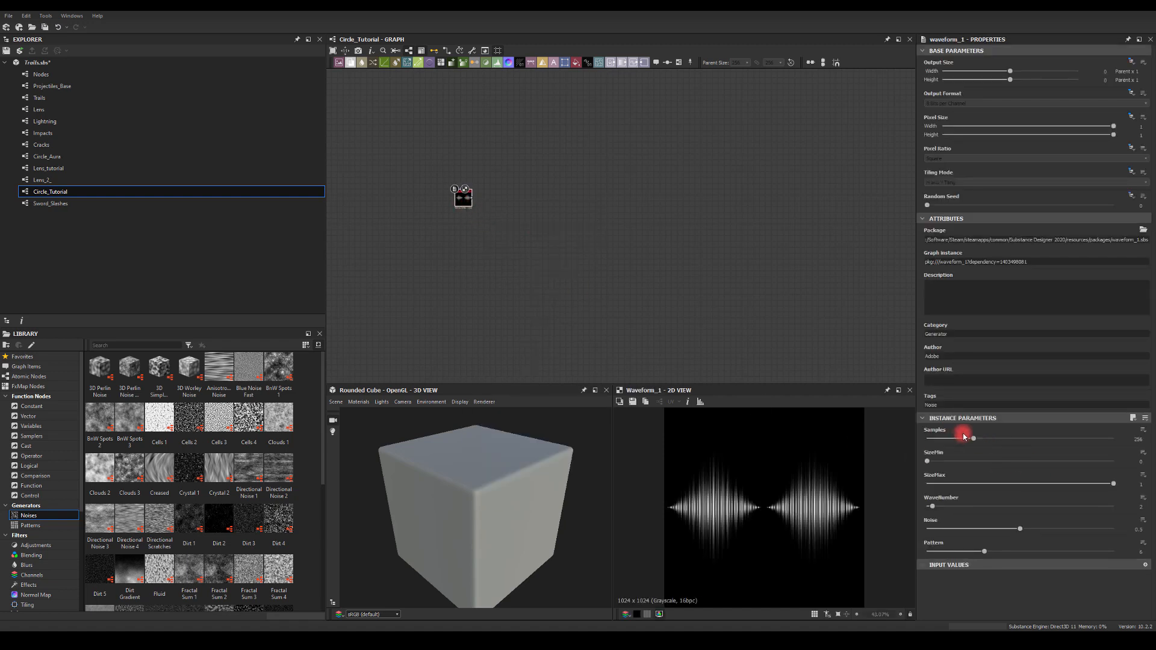
- Configure the Waveform 1 node with Samples 6, SizeMin 1, Pattern 5, WaveNumber 0 and Noise 0
{"action": "left_click_drag", "start_coordinate": [959, 439], "coordinate": [1152, 461]}
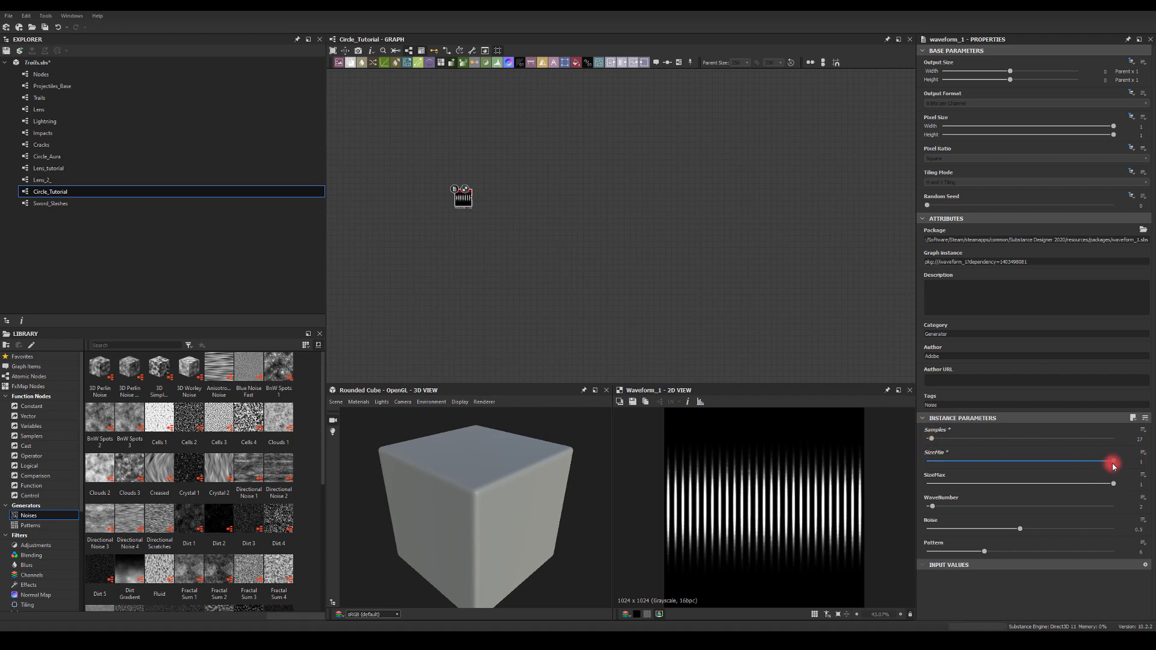
{"action": "left_click", "coordinate": [1040, 441]}
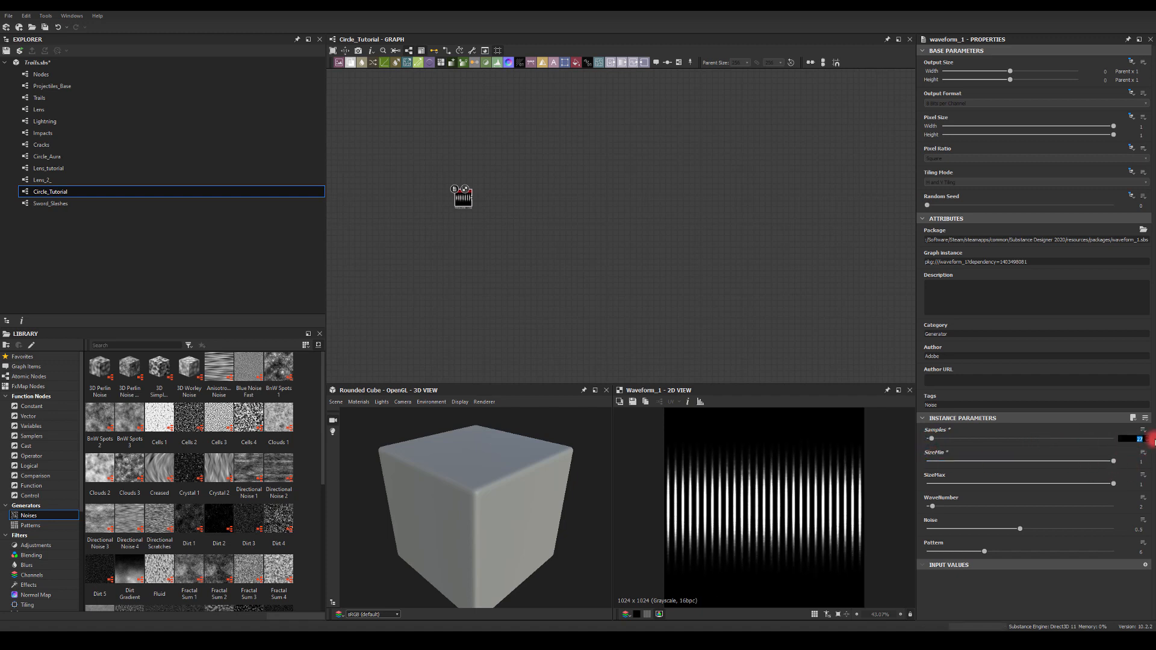
{"action": "type", "text": "6"}
{"action": "key", "text": "Return"}
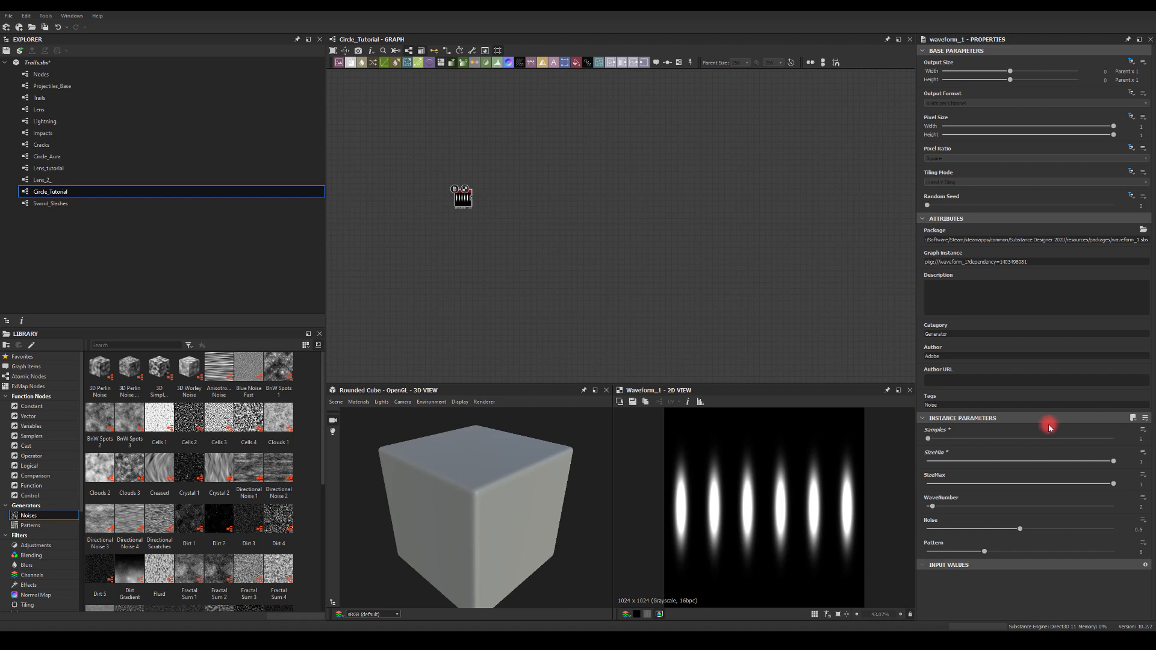
{"action": "left_click_drag", "start_coordinate": [996, 553], "coordinate": [971, 549]}
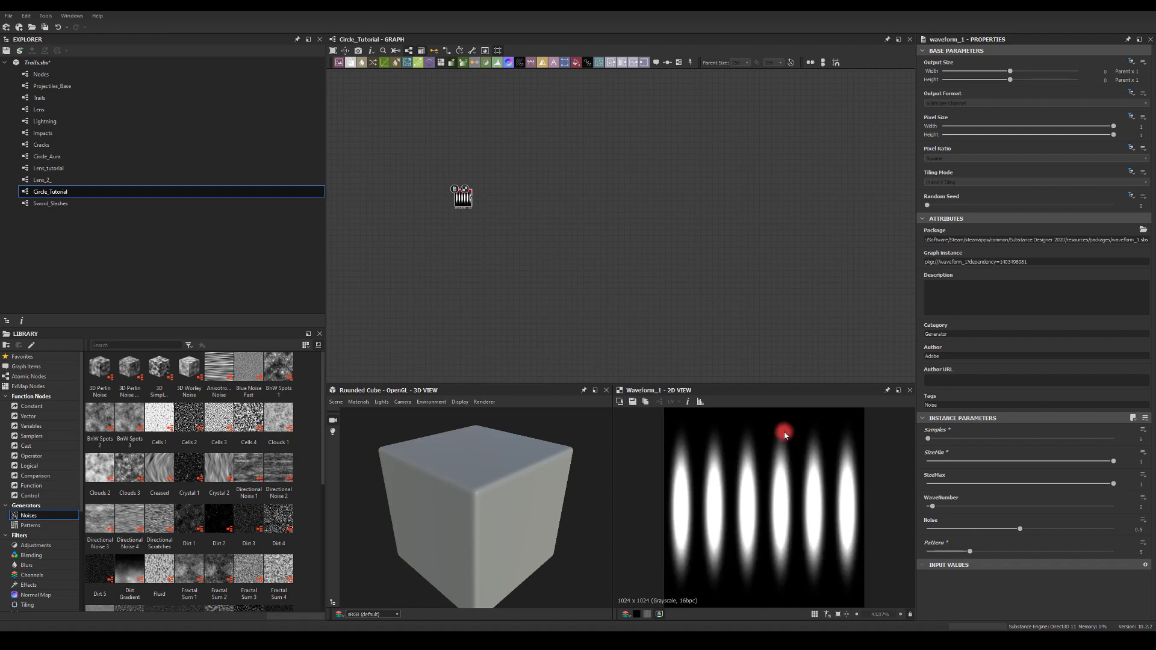
{"action": "left_click_drag", "start_coordinate": [936, 510], "coordinate": [878, 509]}
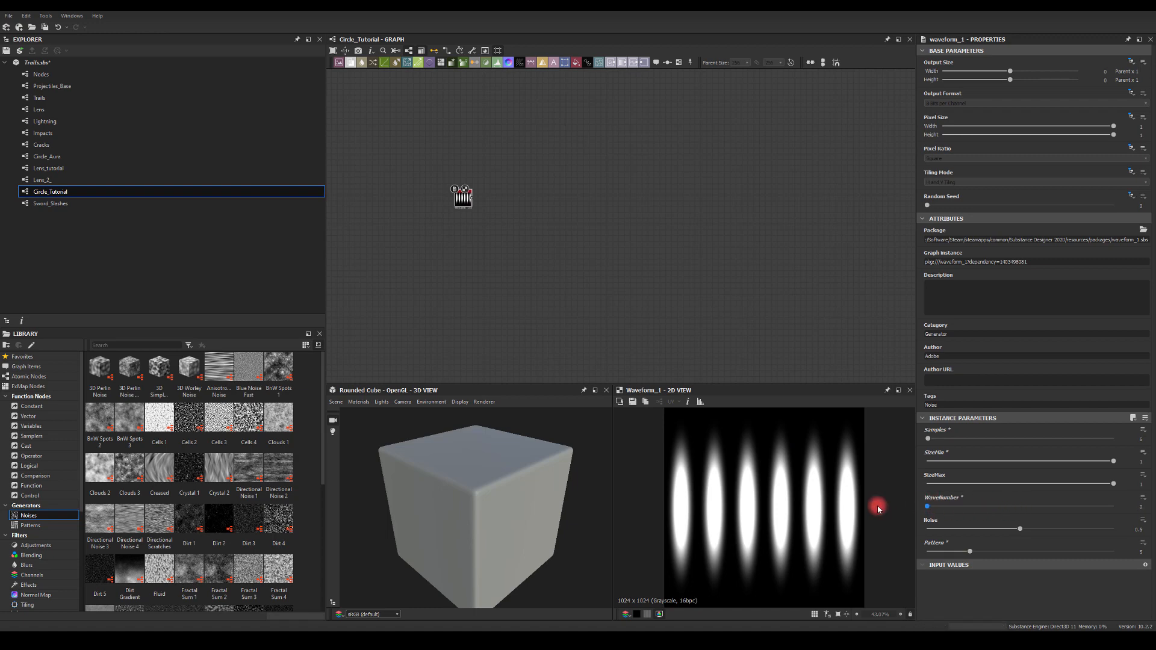
{"action": "left_click_drag", "start_coordinate": [1021, 531], "coordinate": [804, 524]}
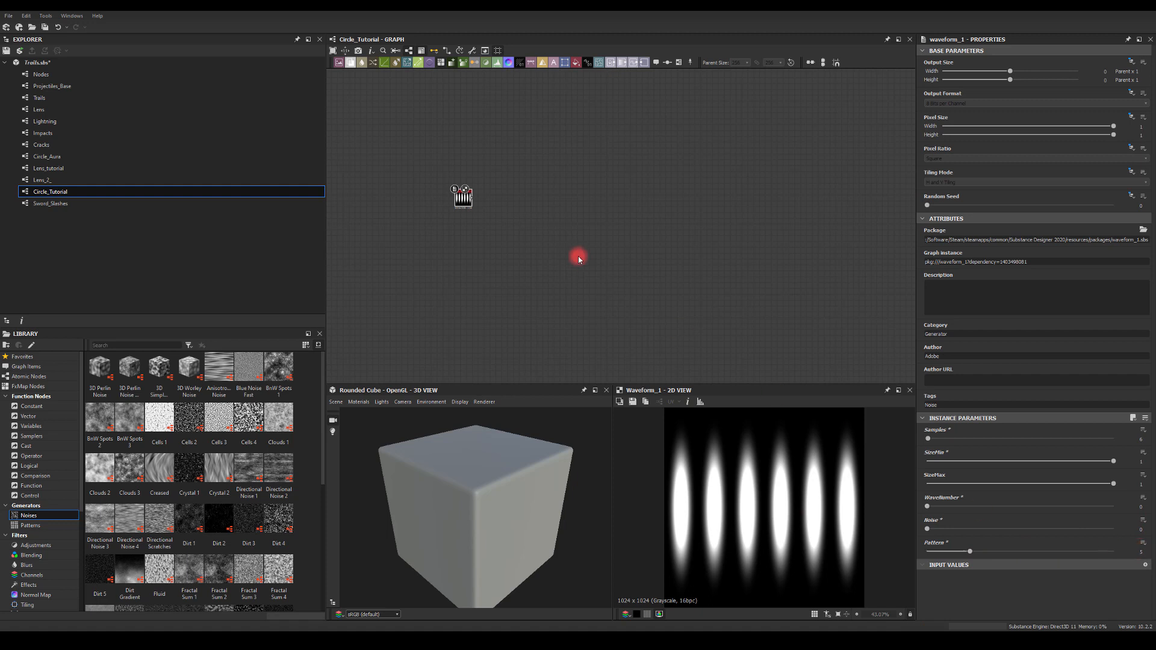
- Feed the waveform into a new Shape Mapper with Pattern Amount 1, Radius 0 and Width 1
{"action": "scroll", "coordinate": [483, 204], "scroll_direction": "up", "scroll_amount": 3}
{"action": "left_click_drag", "start_coordinate": [465, 208], "coordinate": [536, 210]}
{"action": "type", "text": "shap"}
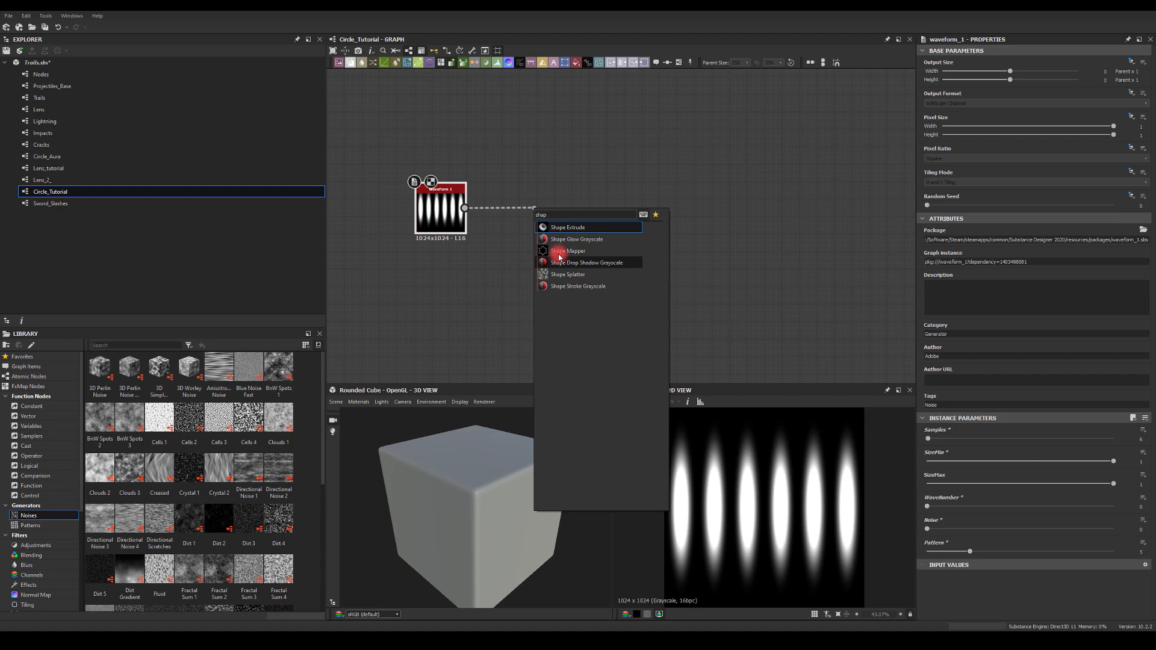
{"action": "left_click", "coordinate": [557, 253]}
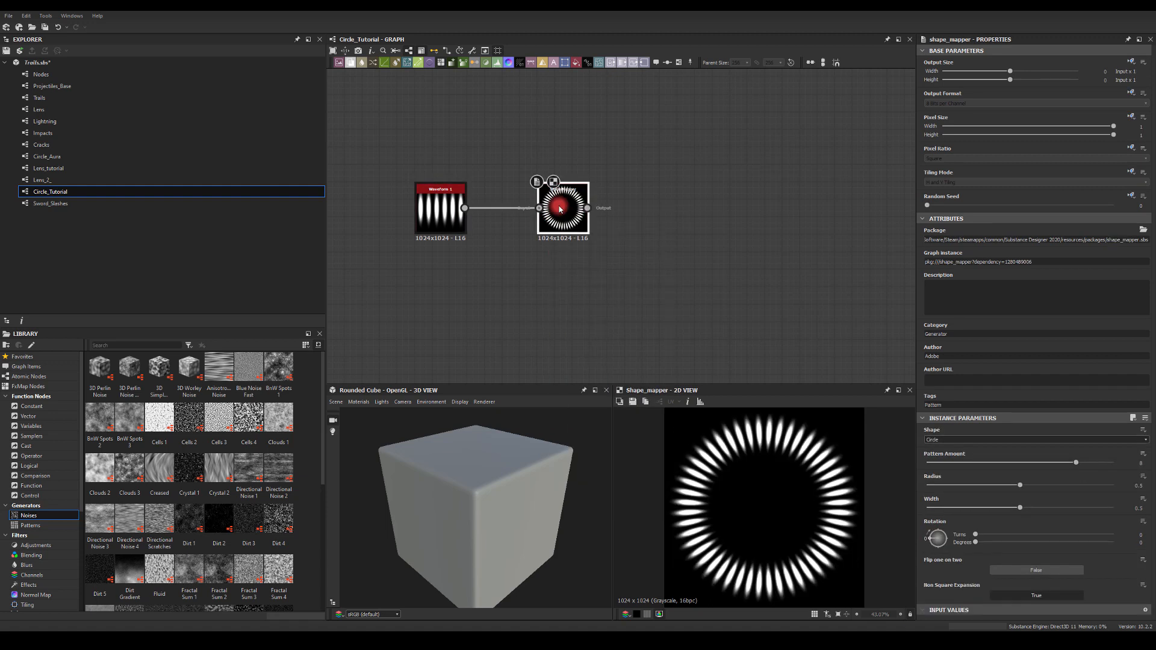
{"action": "left_click_drag", "start_coordinate": [951, 464], "coordinate": [943, 464]}
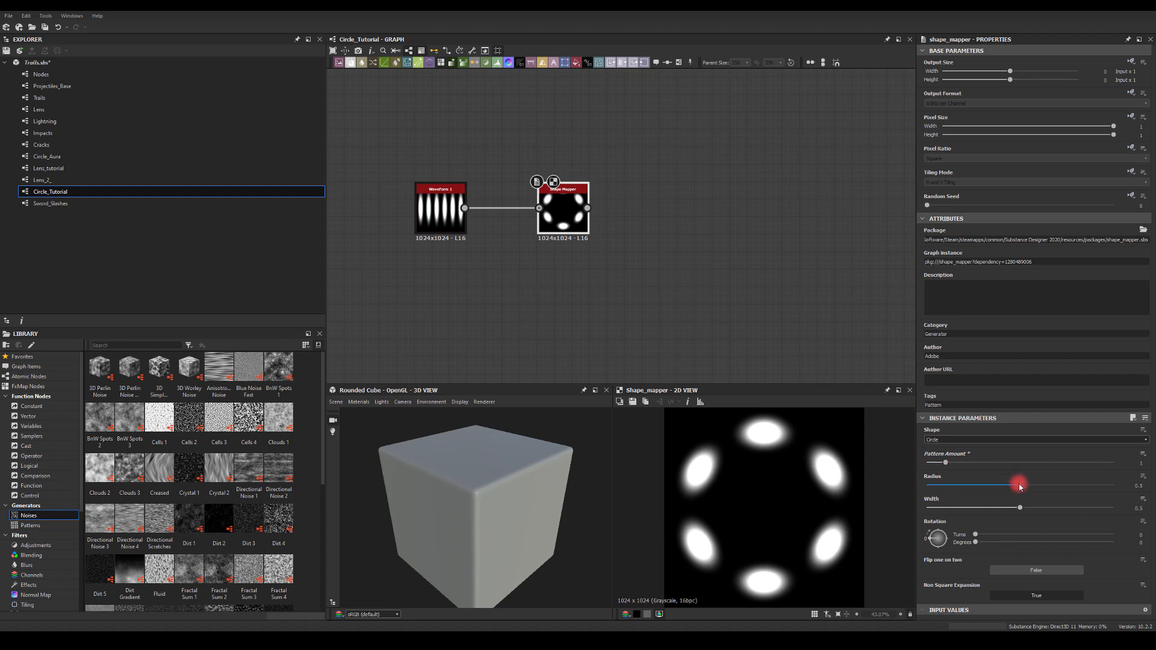
{"action": "left_click_drag", "start_coordinate": [1020, 486], "coordinate": [891, 494]}
{"action": "left_click_drag", "start_coordinate": [1017, 510], "coordinate": [1152, 499]}
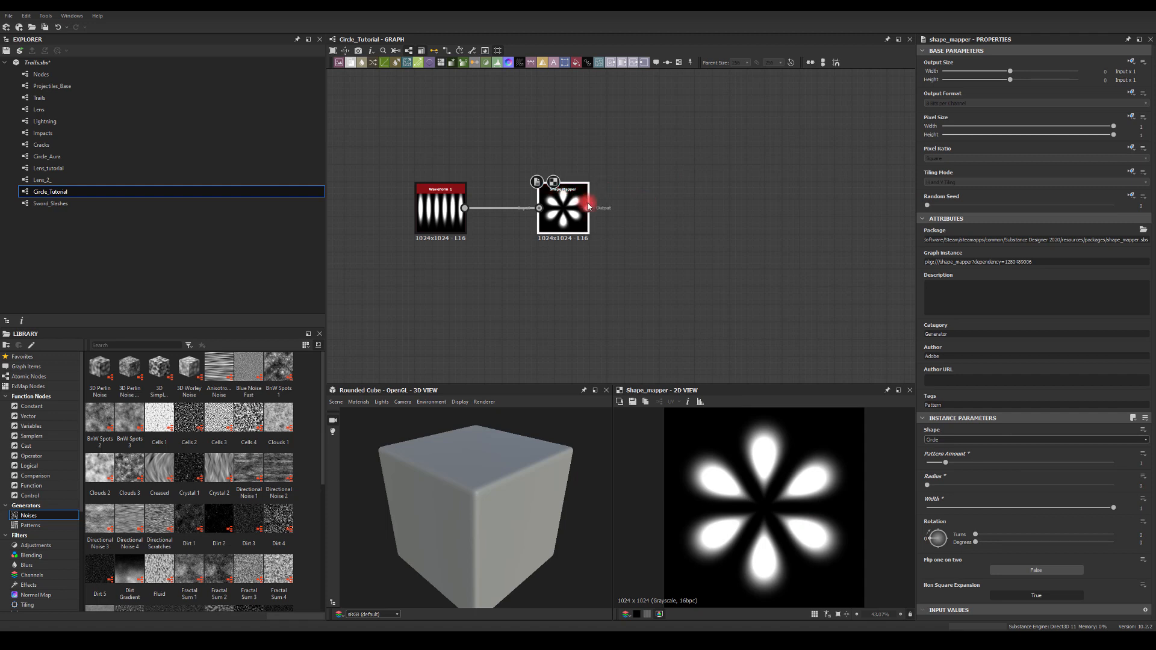
- Move the Shape Mapper closer to the waveform and connect its output to a new Slope Blur Grayscale node
{"action": "left_click_drag", "start_coordinate": [562, 212], "coordinate": [534, 210]}
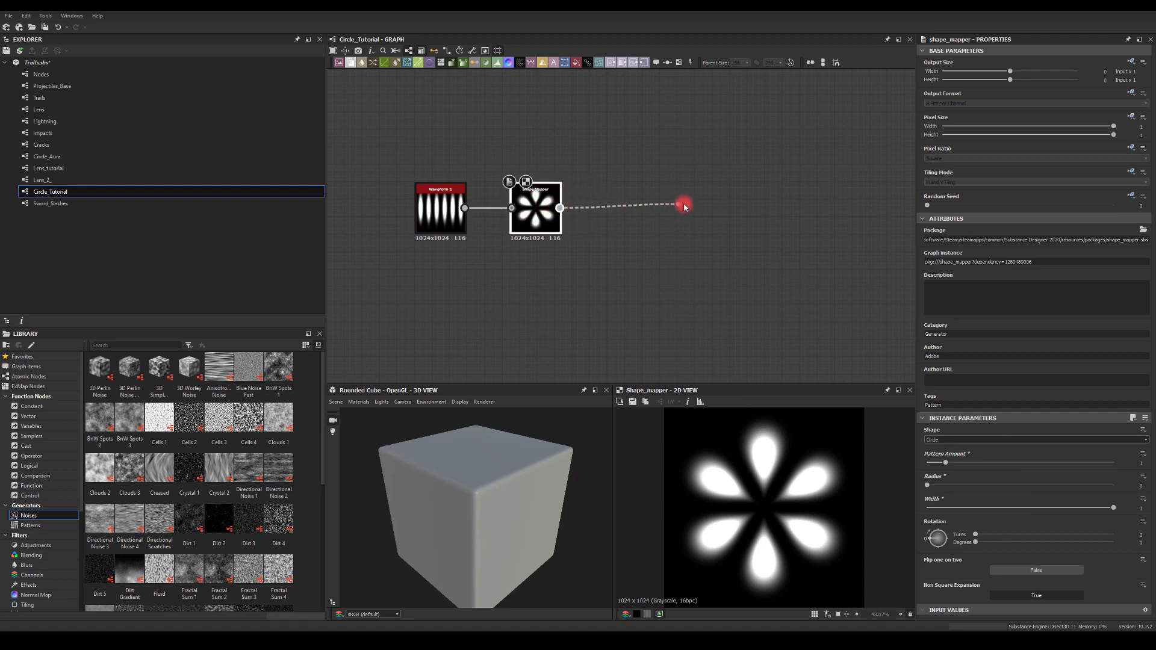
{"action": "left_click_drag", "start_coordinate": [683, 207], "coordinate": [685, 207]}
{"action": "type", "text": "slo"}
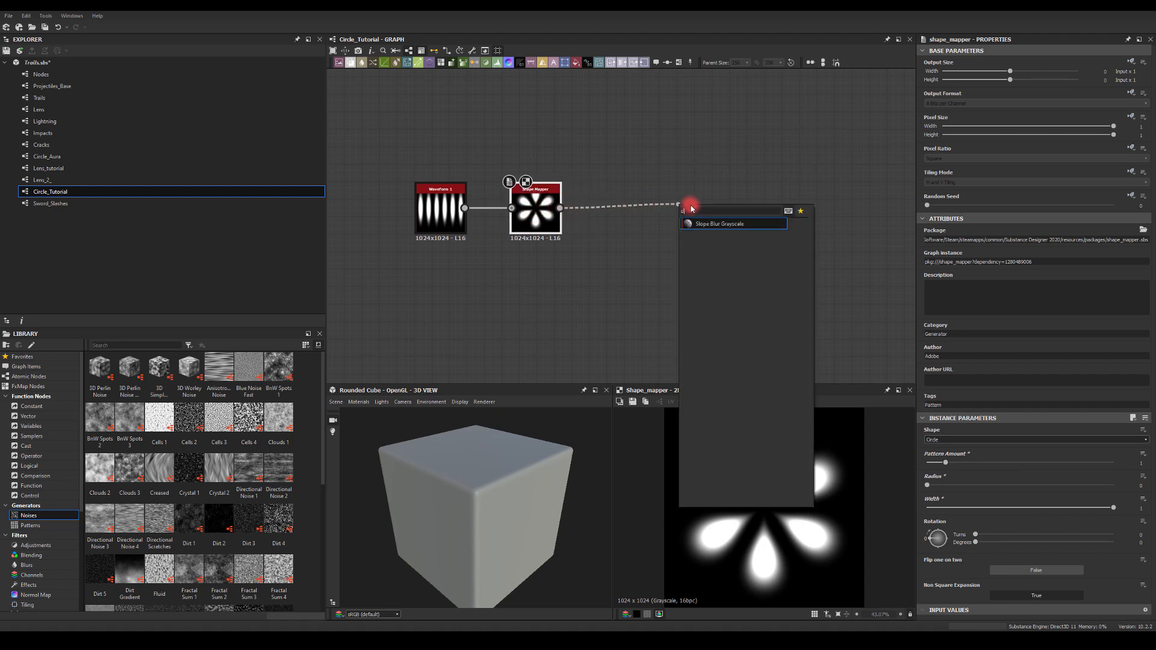
{"action": "left_click", "coordinate": [720, 225]}
{"action": "mouse_move", "coordinate": [704, 225]}
{"action": "left_mouse_down"}
{"action": "mouse_move", "coordinate": [704, 235]}
{"action": "mouse_move", "coordinate": [705, 209]}
{"action": "mouse_move", "coordinate": [704, 226]}
{"action": "left_mouse_up"}
- Add a Shape node below the Shape Mapper and set its pattern to Paraboloid
{"action": "left_click", "coordinate": [513, 309]}
{"action": "key", "text": "space"}
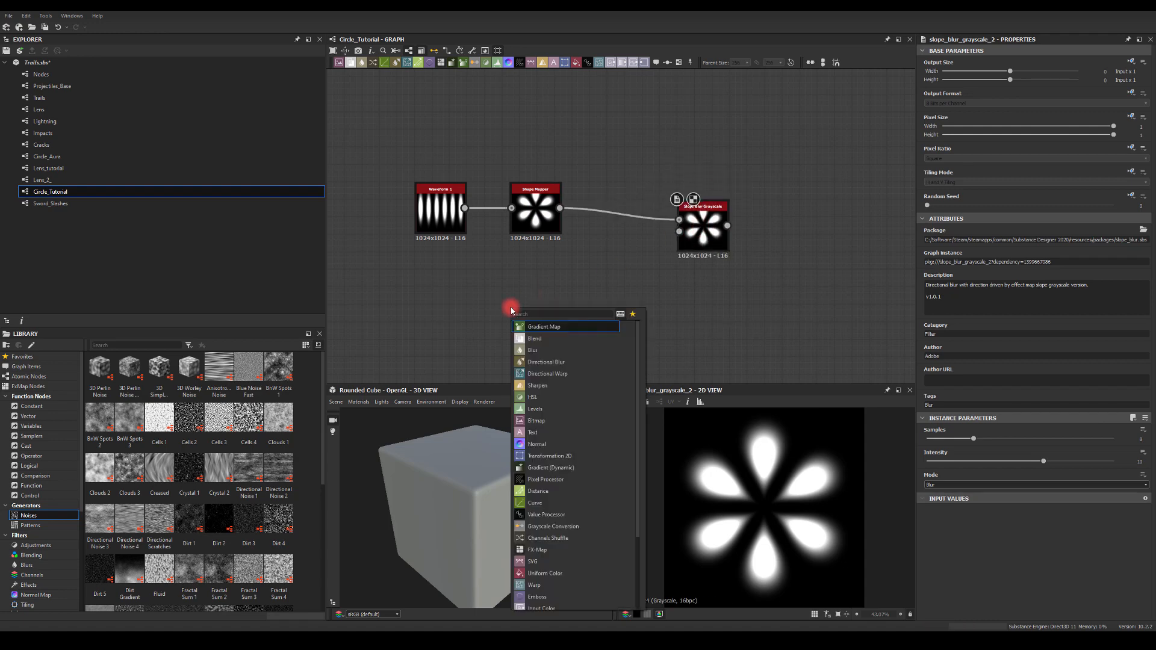
{"action": "type", "text": "sh"}
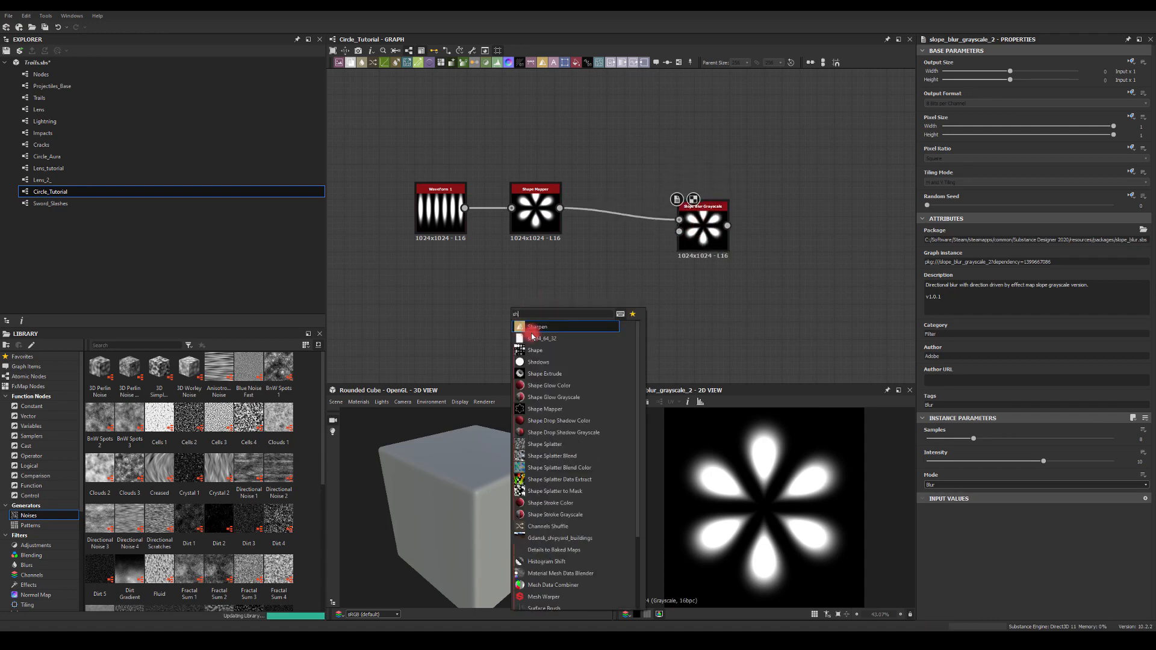
{"action": "left_click", "coordinate": [534, 349]}
{"action": "left_click", "coordinate": [937, 462]}
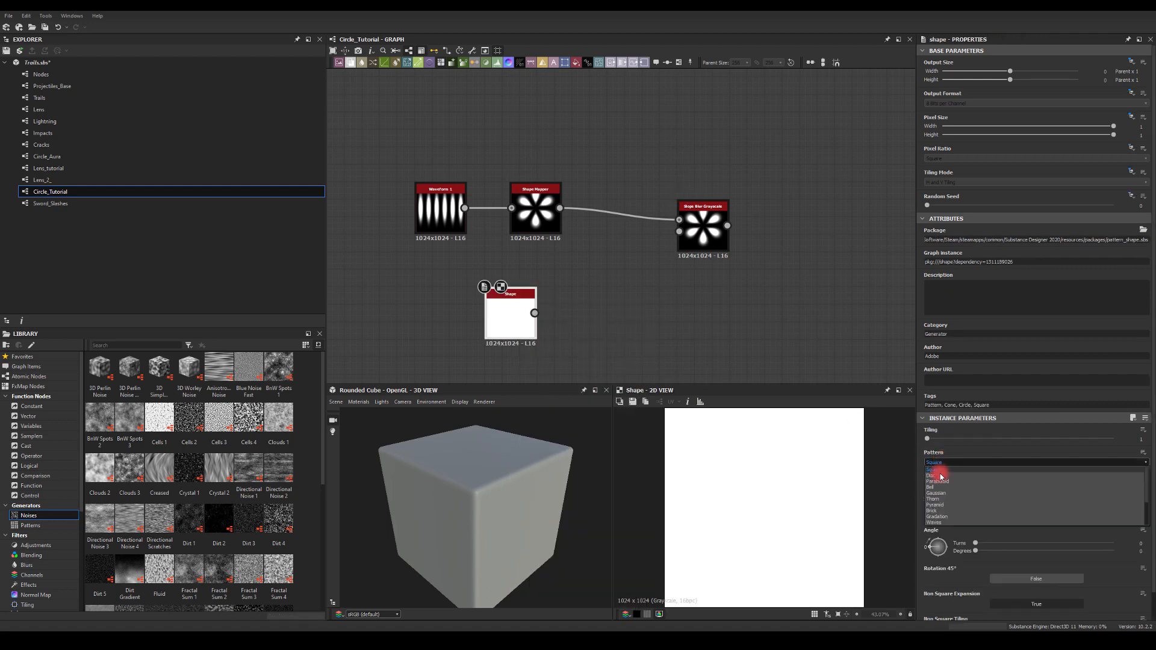
{"action": "left_click", "coordinate": [938, 481]}
- Duplicate the Slope Blur Grayscale driven by the Shape node and join both blurs in a new Blend node
{"action": "left_click_drag", "start_coordinate": [640, 253], "coordinate": [772, 255]}
{"action": "key", "text": "ctrl+v"}
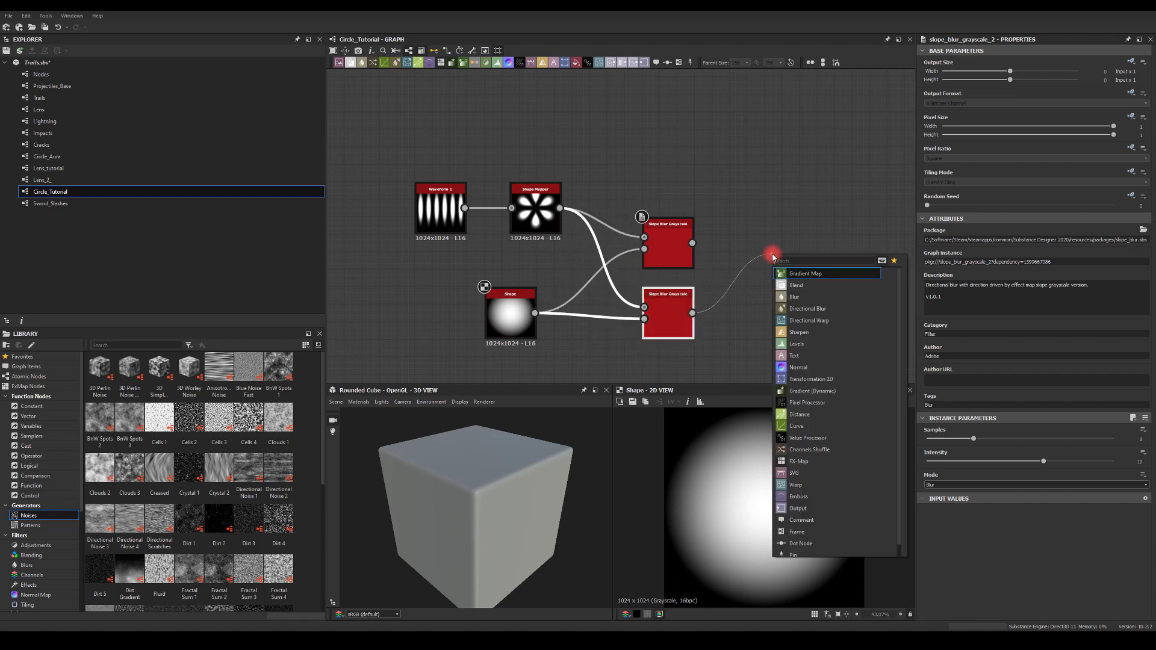
{"action": "type", "text": "bl"}
{"action": "left_click", "coordinate": [783, 274]}
{"action": "left_click_drag", "start_coordinate": [692, 244], "coordinate": [761, 278]}
- Set the Blend node's mode to Subtract and the lower Slope Blur Grayscale's intensity to 0
{"action": "left_click", "coordinate": [942, 263]}
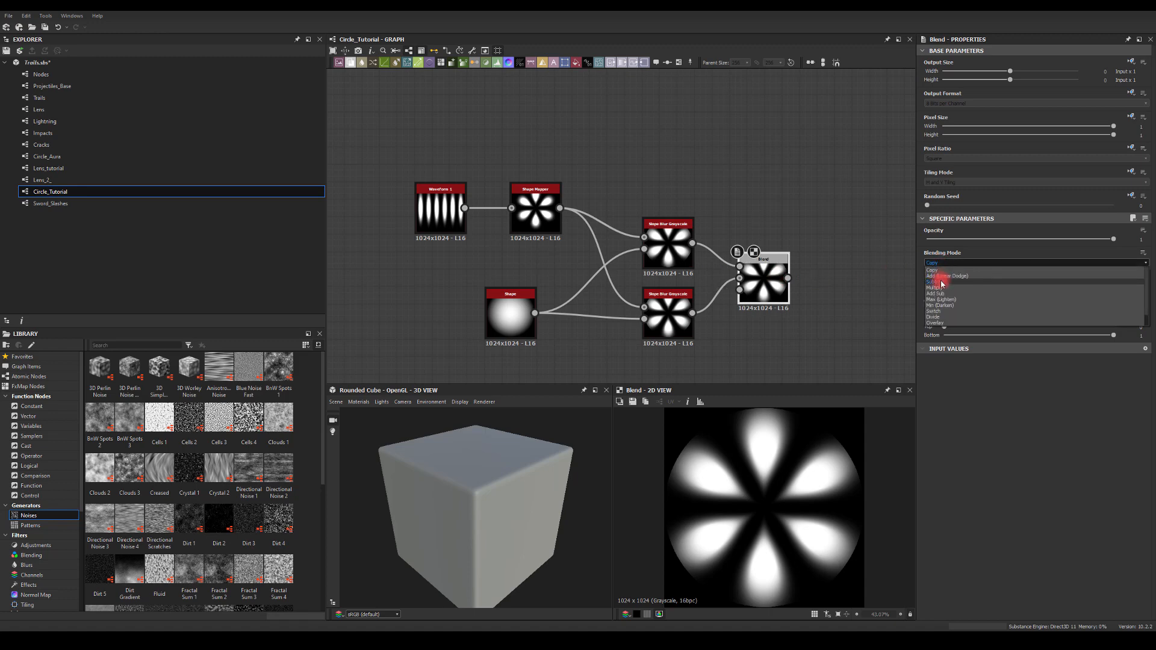
{"action": "left_click", "coordinate": [938, 278]}
{"action": "left_click", "coordinate": [690, 292]}
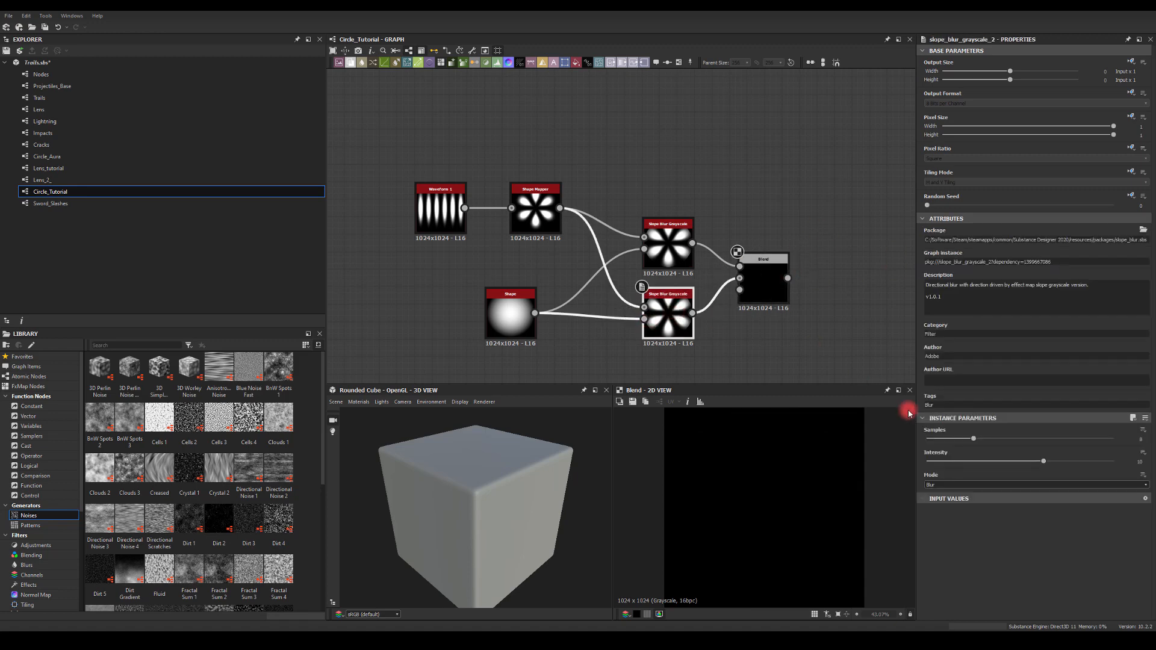
{"action": "left_click_drag", "start_coordinate": [1048, 464], "coordinate": [876, 460]}
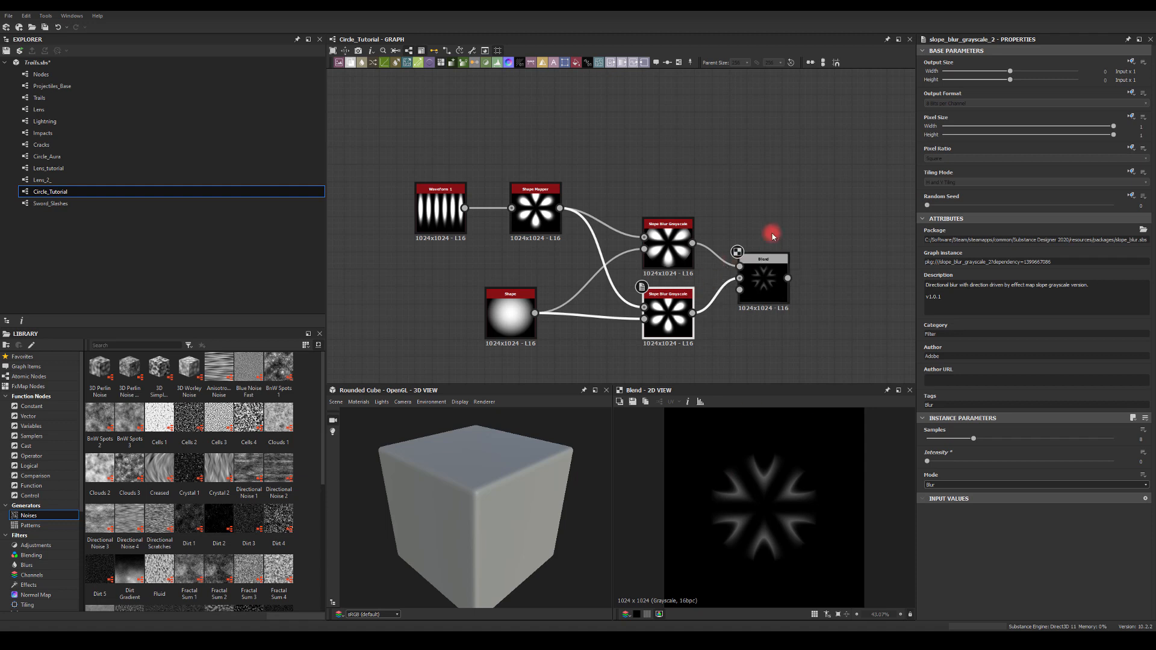
- Connect the Subtract blend's output to the background of a second Blend node placed farther along the graph
{"action": "middle_click_drag", "start_coordinate": [773, 236], "coordinate": [640, 279]}
{"action": "left_click_drag", "start_coordinate": [648, 272], "coordinate": [779, 193]}
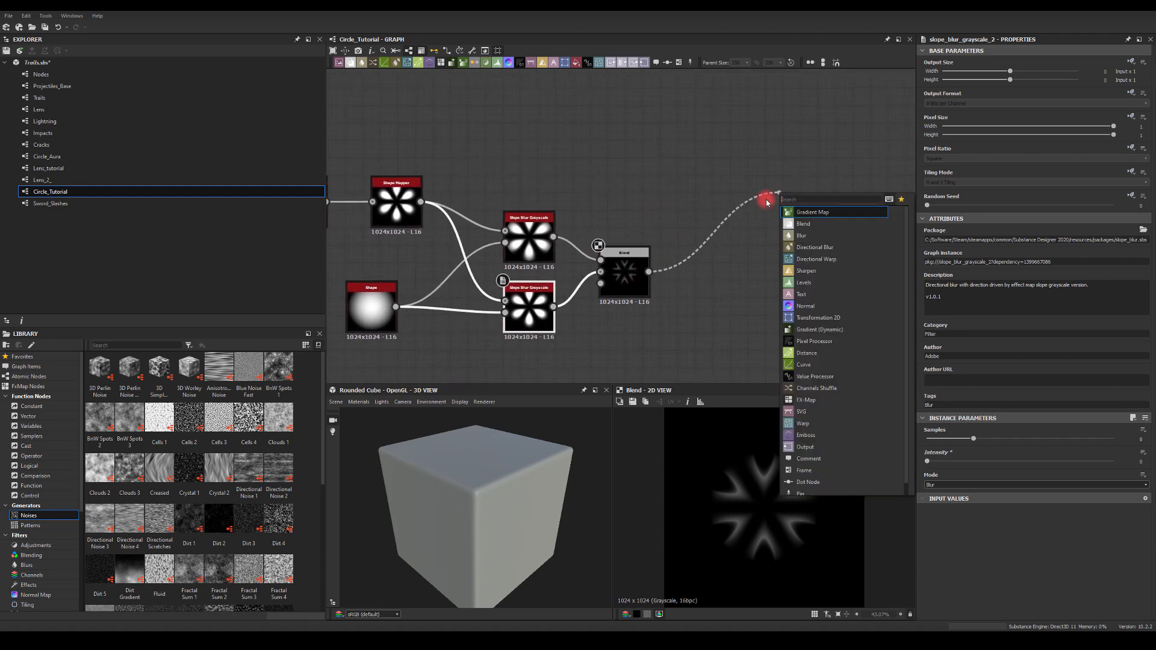
{"action": "left_click", "coordinate": [716, 167]}
{"action": "scroll", "coordinate": [678, 264], "scroll_direction": "up", "scroll_amount": 1}
{"action": "left_click_drag", "start_coordinate": [644, 273], "coordinate": [797, 188]}
{"action": "type", "text": "bl"}
{"action": "left_click", "coordinate": [751, 239]}
{"action": "middle_click_drag", "start_coordinate": [643, 155], "coordinate": [691, 174]}
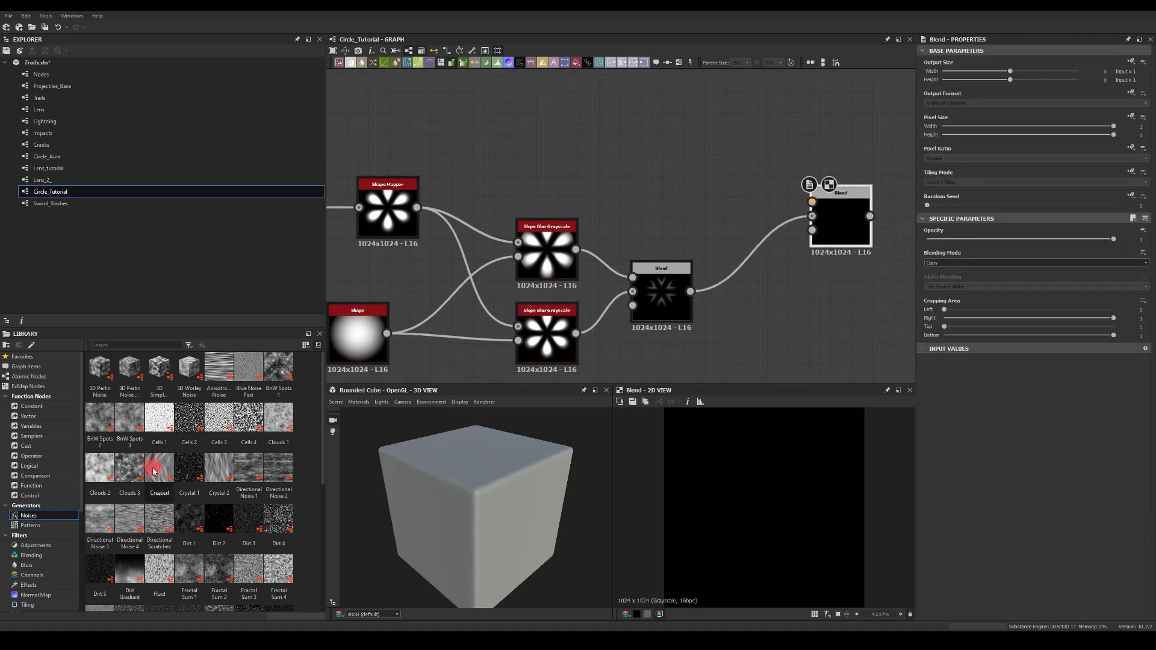
- Add a Creased noise and map it through a new Shape Mapper with Pattern Amount 1, Radius 0 and Width 1
{"action": "left_click_drag", "start_coordinate": [154, 468], "coordinate": [698, 131]}
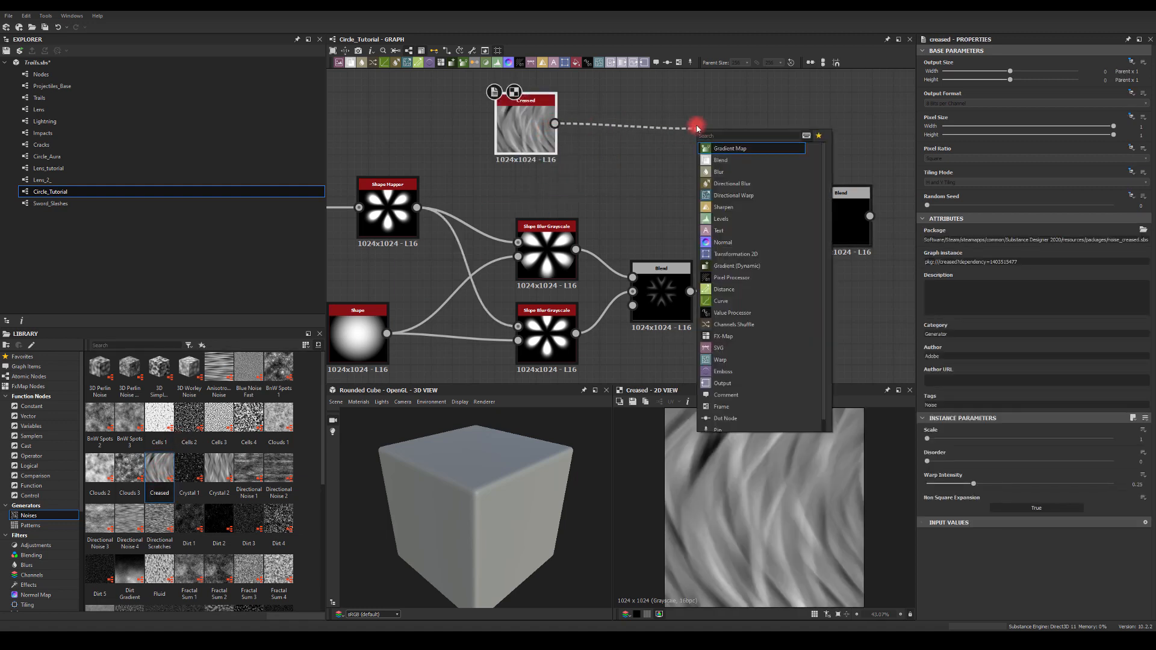
{"action": "type", "text": "sha"}
{"action": "left_click", "coordinate": [710, 195]}
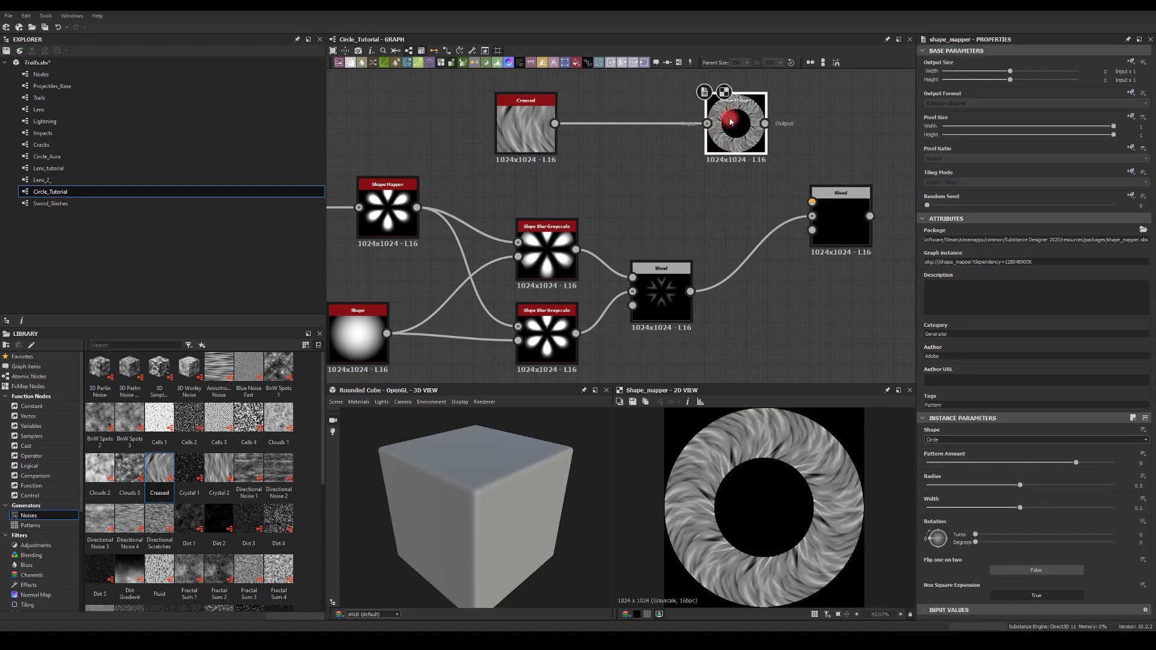
{"action": "left_click", "coordinate": [927, 485]}
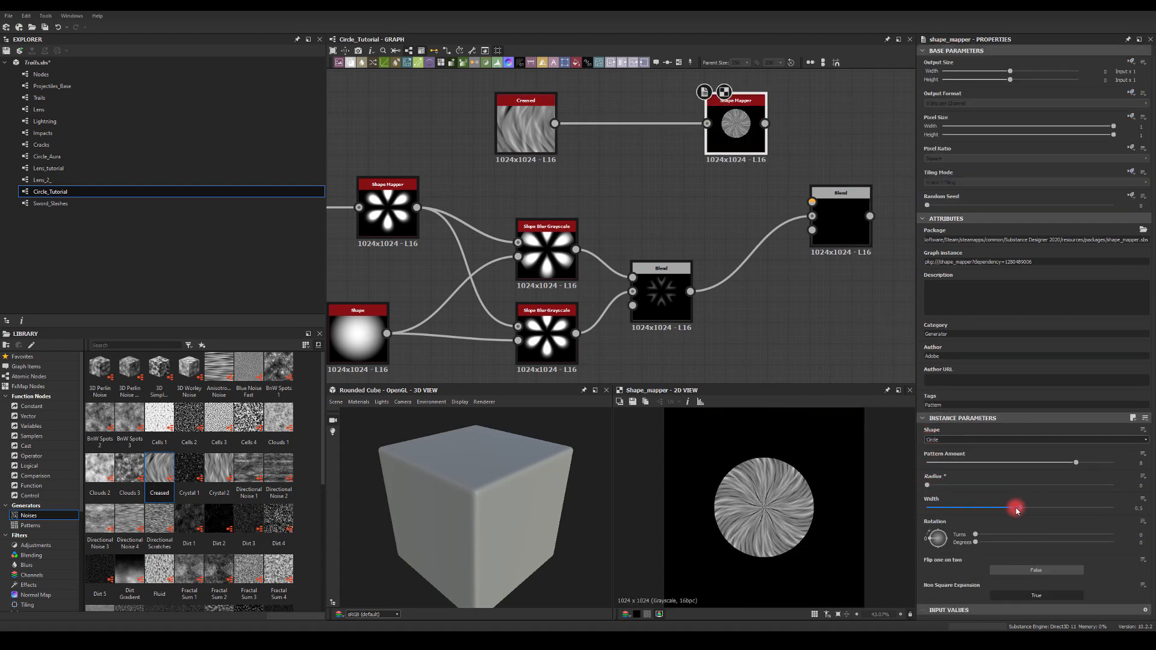
{"action": "left_click_drag", "start_coordinate": [1016, 510], "coordinate": [1071, 492]}
{"action": "left_click", "coordinate": [937, 461]}
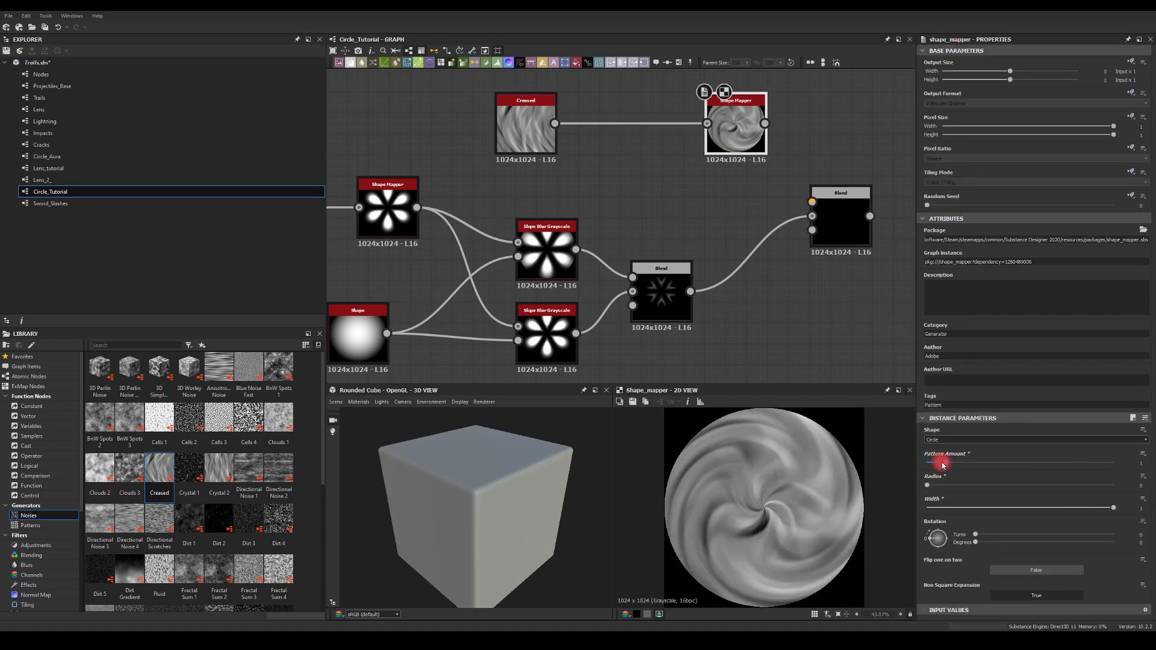
- Pass the mapped Creased noise through a Blur HQ Grayscale node into the second Blend's foreground
{"action": "middle_click_drag", "start_coordinate": [676, 187], "coordinate": [624, 208]}
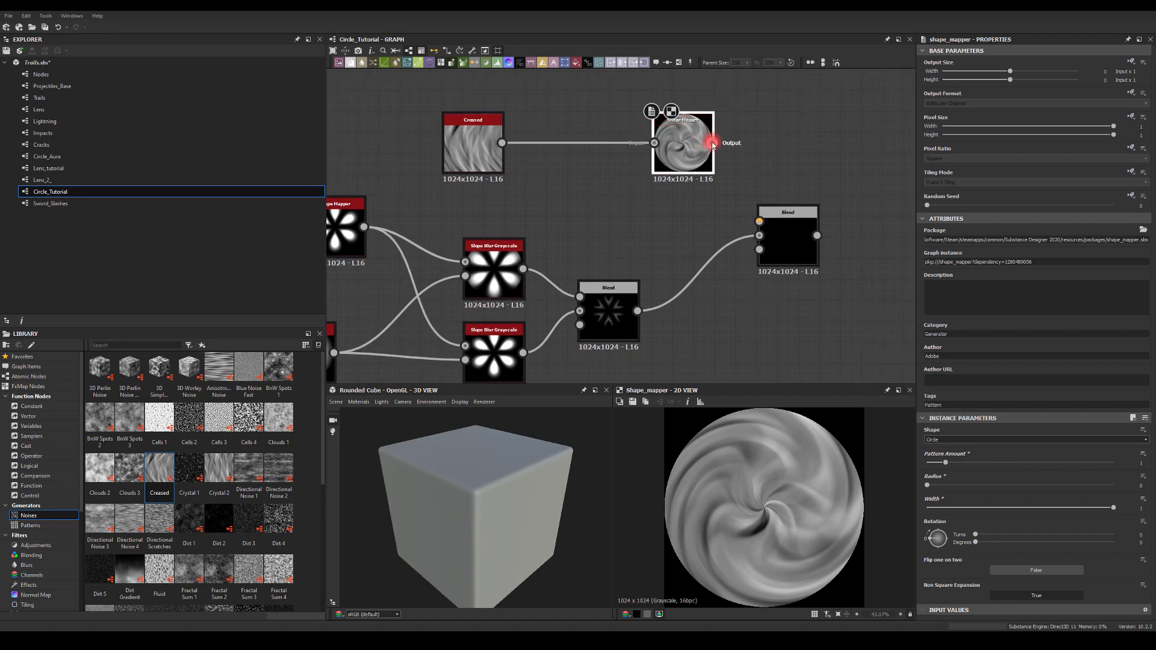
{"action": "left_click_drag", "start_coordinate": [712, 143], "coordinate": [753, 151]}
{"action": "left_click", "coordinate": [831, 190]}
{"action": "left_click_drag", "start_coordinate": [692, 95], "coordinate": [759, 221]}
{"action": "left_click", "coordinate": [637, 200]}
{"action": "left_click", "coordinate": [632, 146]}
- Set the second Blend node's mode to Multiply and keep its opacity at 1
{"action": "left_click", "coordinate": [772, 227]}
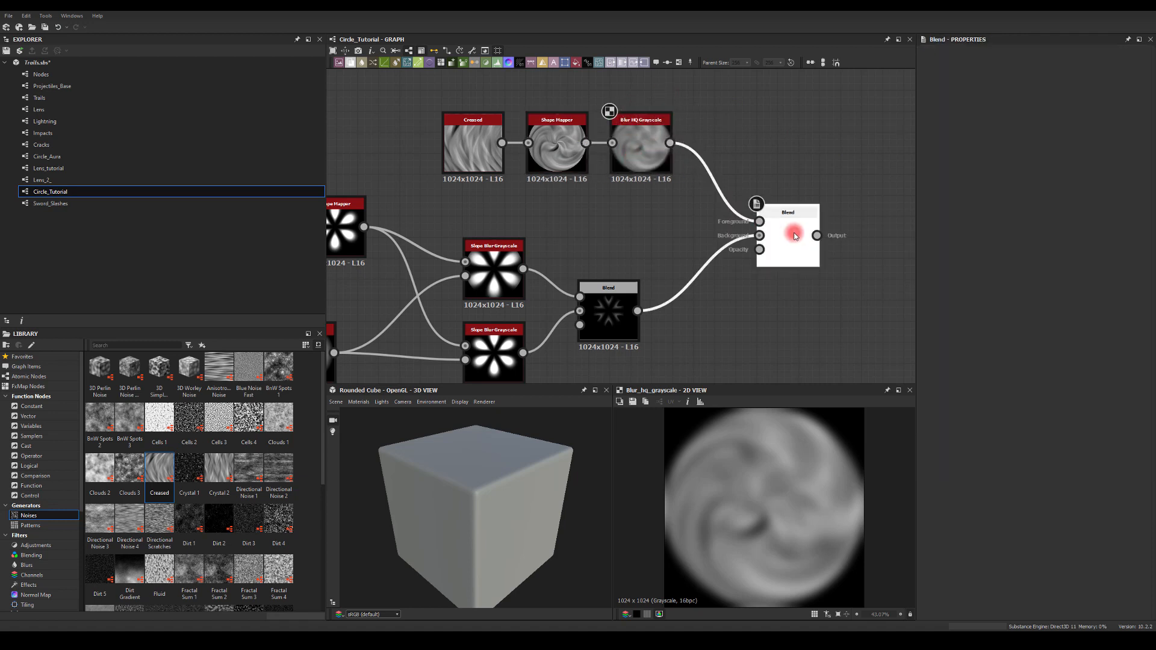
{"action": "left_click", "coordinate": [934, 264]}
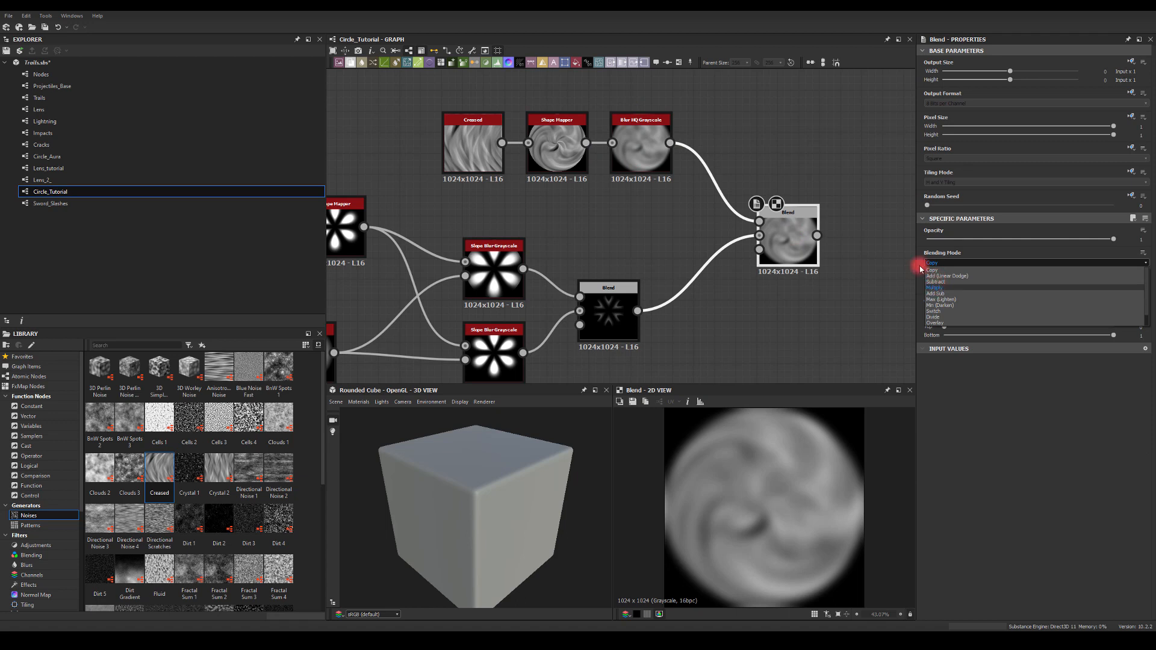
{"action": "left_click", "coordinate": [934, 275]}
{"action": "middle_click_drag", "start_coordinate": [770, 326], "coordinate": [753, 290]}
{"action": "scroll", "coordinate": [751, 511], "scroll_direction": "up", "scroll_amount": 3}
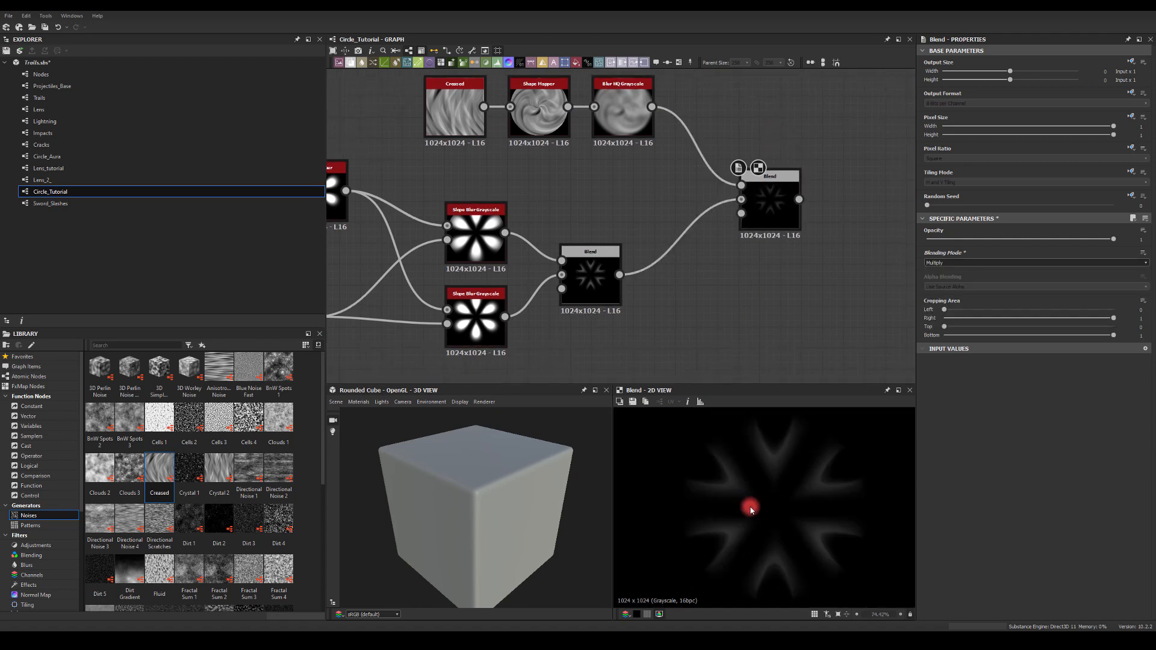
{"action": "left_click_drag", "start_coordinate": [976, 239], "coordinate": [1113, 239]}
- Raise the Creased noise's Scale and reduce its Blur HQ Grayscale node's Intensity to about 1
{"action": "left_click", "coordinate": [438, 96]}
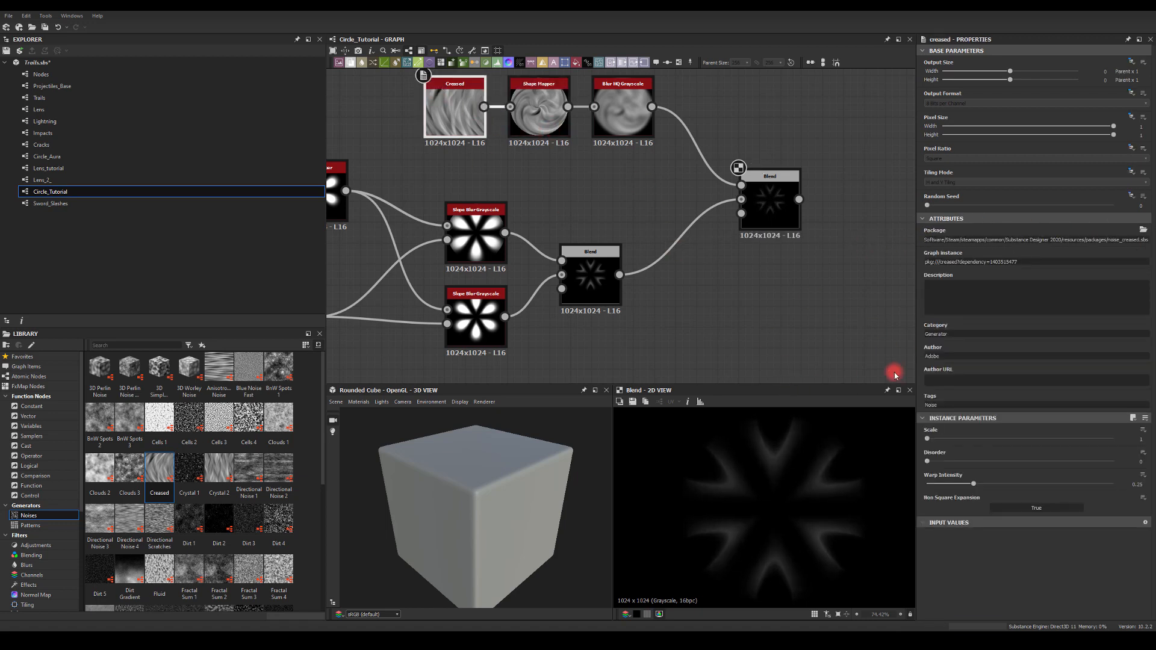
{"action": "left_click_drag", "start_coordinate": [939, 441], "coordinate": [979, 427]}
{"action": "left_click", "coordinate": [613, 150]}
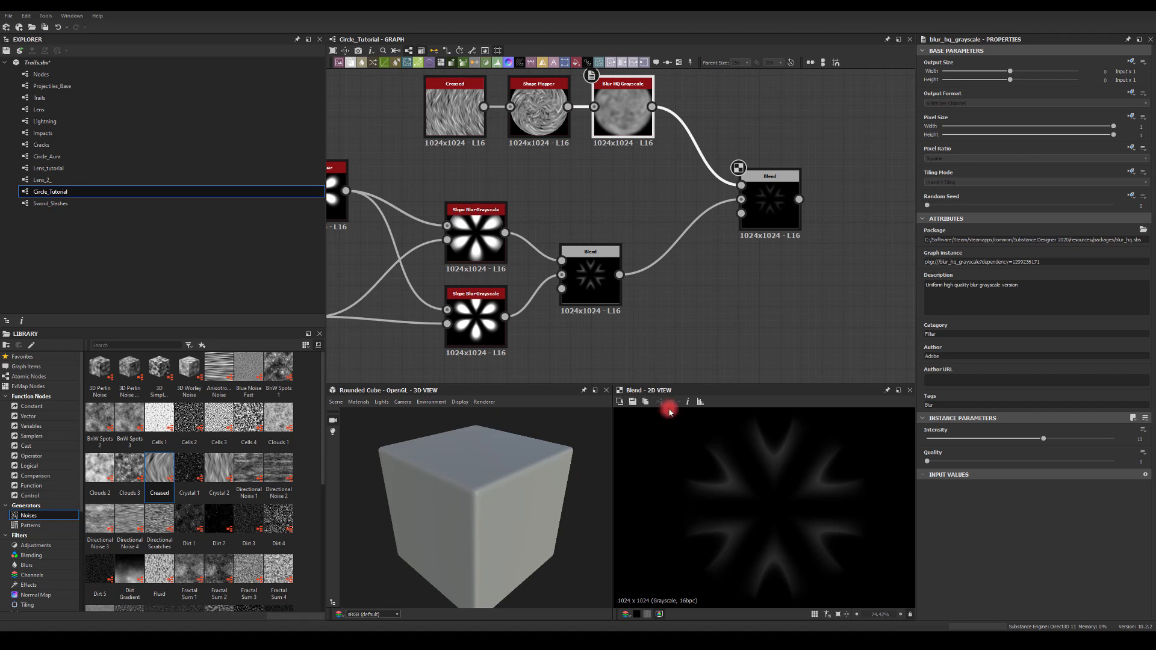
{"action": "left_click_drag", "start_coordinate": [1043, 441], "coordinate": [945, 436]}
{"action": "left_click", "coordinate": [817, 463]}
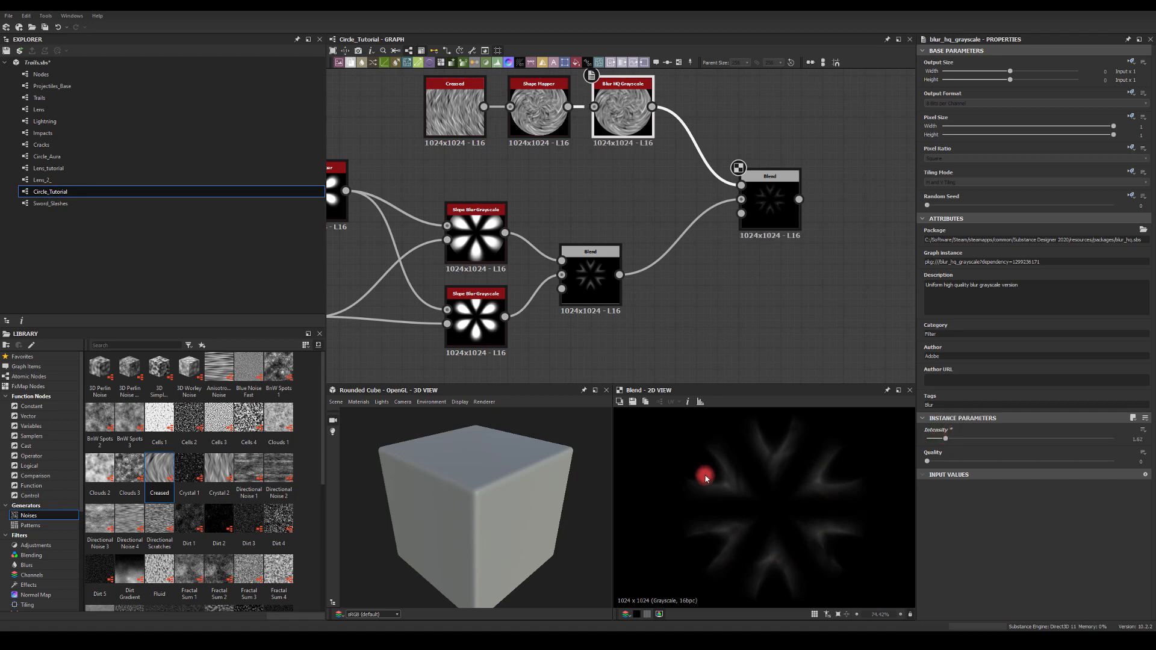
- Add a Multi Dir. Warp Grayscale node fed by the Multiply blend's output and place it farther along the graph
{"action": "left_click_drag", "start_coordinate": [771, 209], "coordinate": [750, 210]}
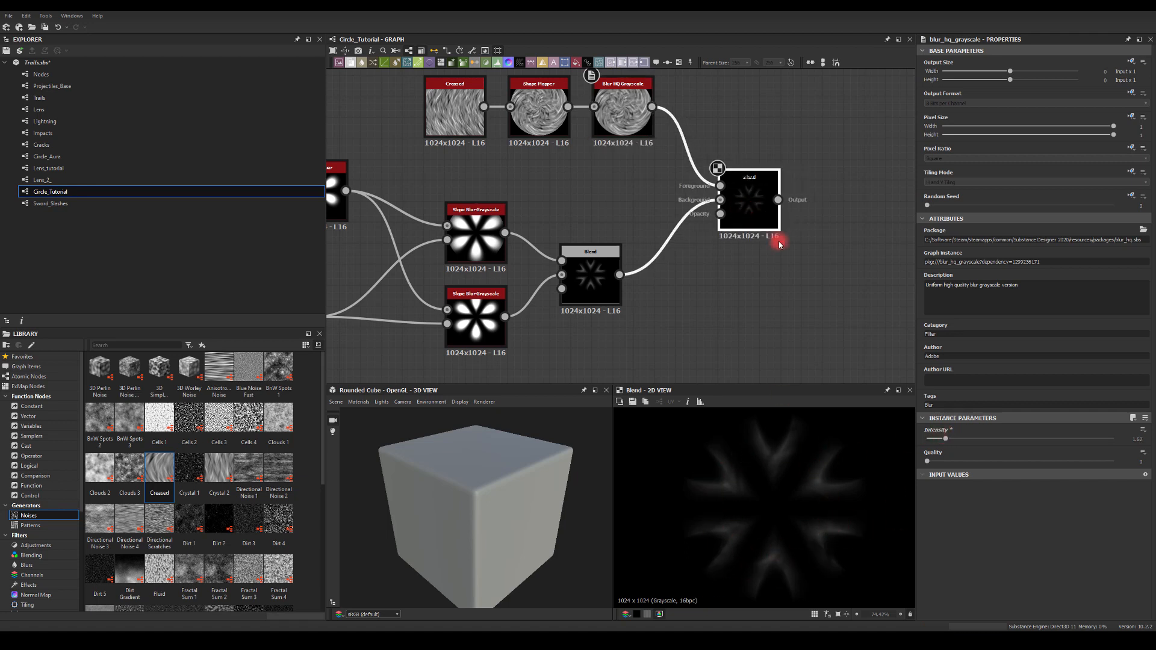
{"action": "middle_click_drag", "start_coordinate": [811, 249], "coordinate": [754, 263]}
{"action": "middle_click_drag", "start_coordinate": [768, 215], "coordinate": [734, 210]}
{"action": "left_click_drag", "start_coordinate": [687, 209], "coordinate": [808, 215]}
{"action": "type", "text": "war"}
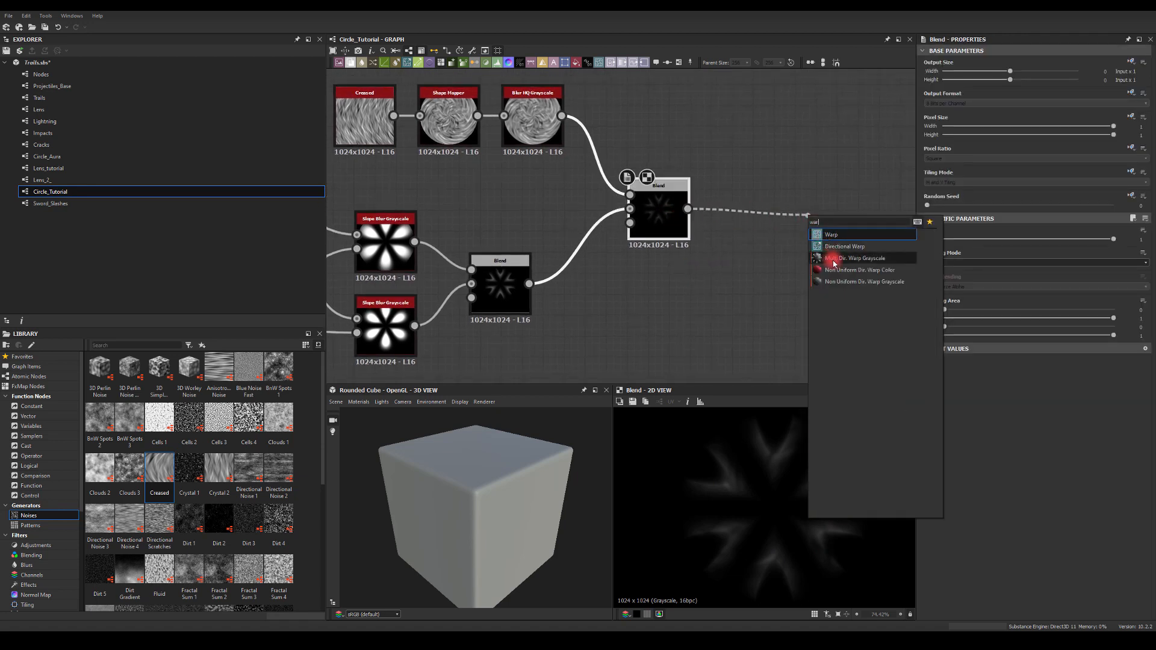
{"action": "left_click", "coordinate": [845, 261]}
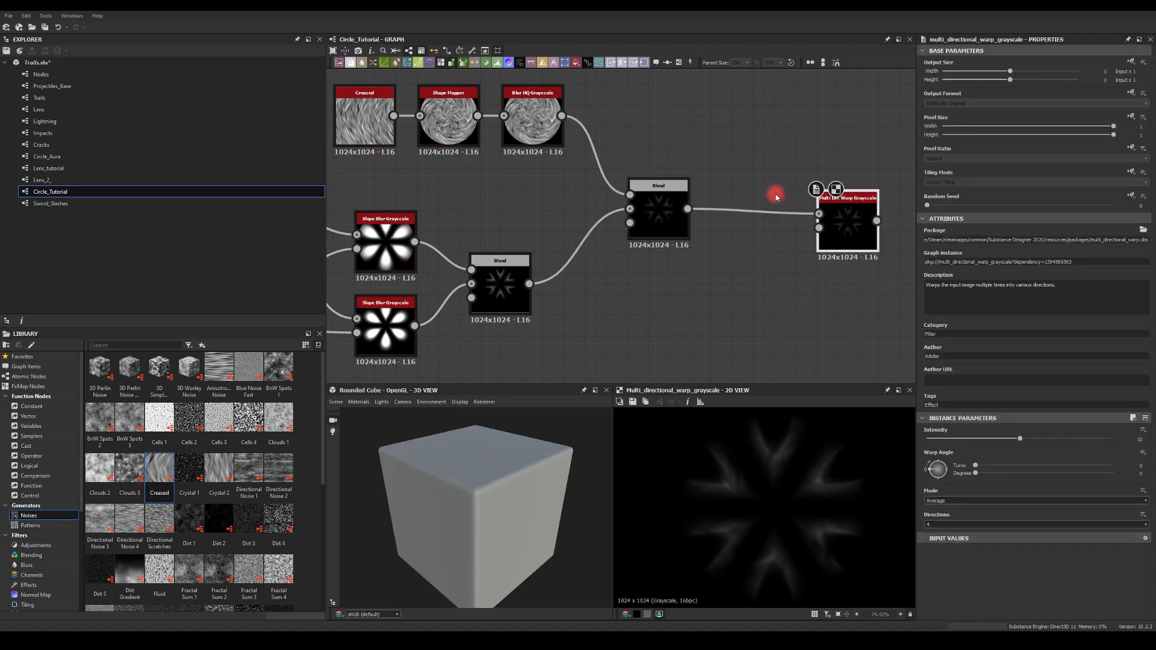
{"action": "left_click_drag", "start_coordinate": [841, 222], "coordinate": [851, 291]}
- Add an Anisotropic Noise below the blends with Rotate set to True and connect it to a new Shape Mapper
{"action": "middle_click_drag", "start_coordinate": [760, 212], "coordinate": [780, 84]}
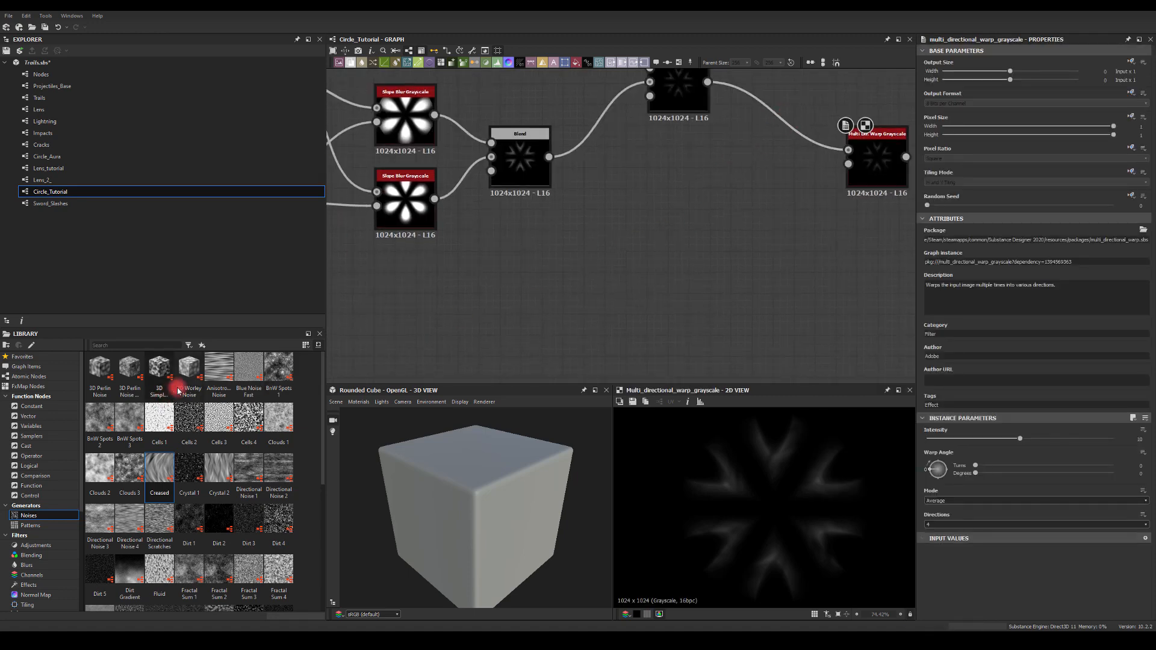
{"action": "left_click_drag", "start_coordinate": [218, 366], "coordinate": [719, 242]}
{"action": "left_click", "coordinate": [1026, 509]}
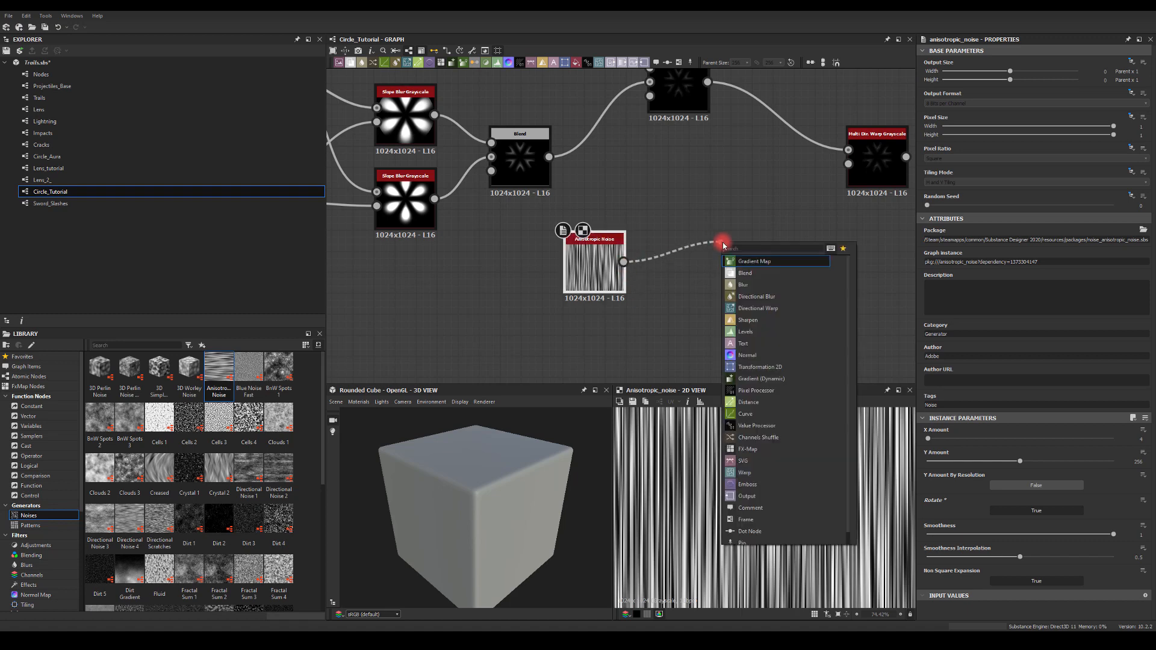
{"action": "type", "text": "sh"}
{"action": "left_click", "coordinate": [744, 306]}
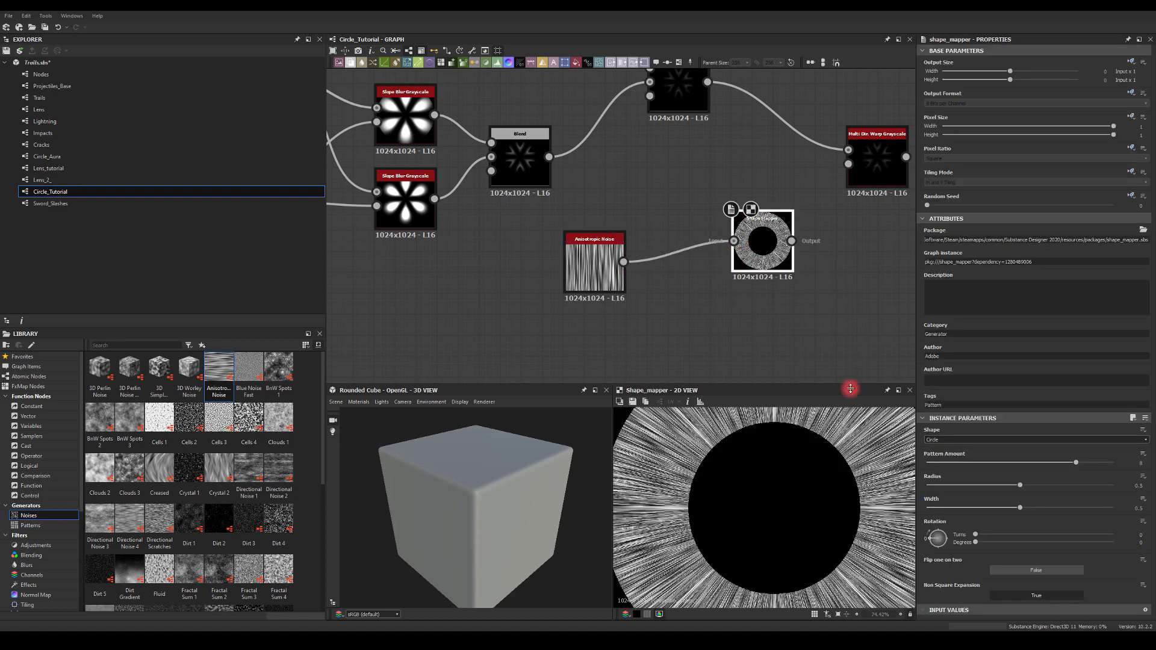
- Set the new Shape Mapper's Radius to 0, Width to 1 and Pattern Amount to 1
{"action": "left_click_drag", "start_coordinate": [939, 484], "coordinate": [878, 489]}
{"action": "left_click_drag", "start_coordinate": [1019, 508], "coordinate": [1123, 511]}
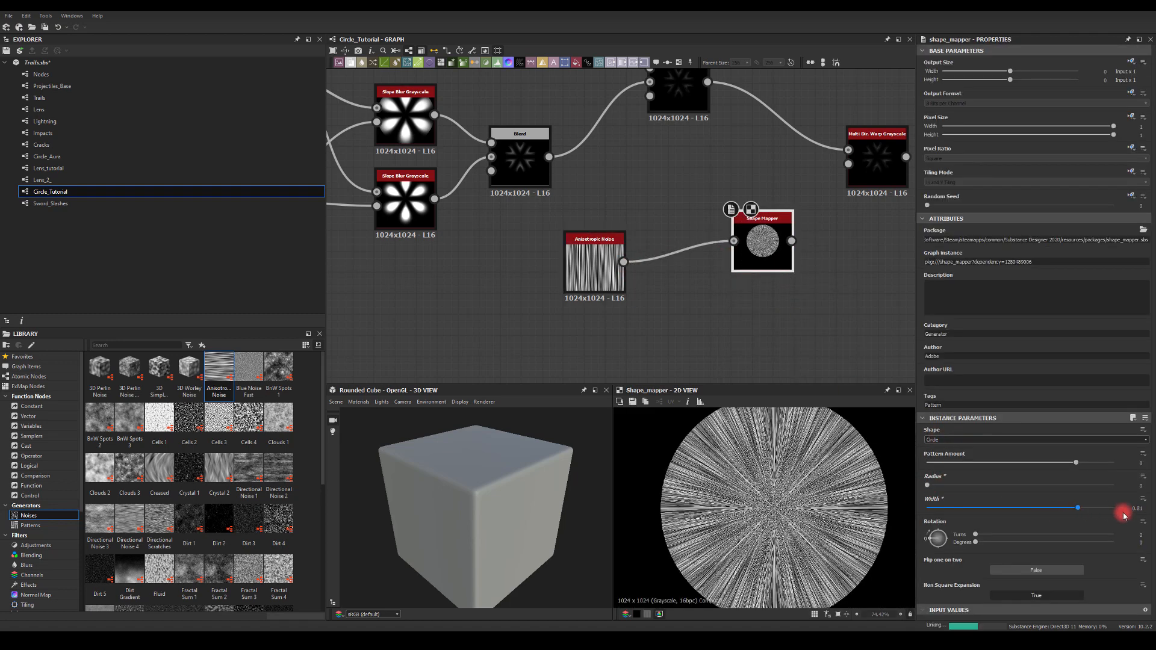
{"action": "left_click_drag", "start_coordinate": [1076, 463], "coordinate": [944, 463]}
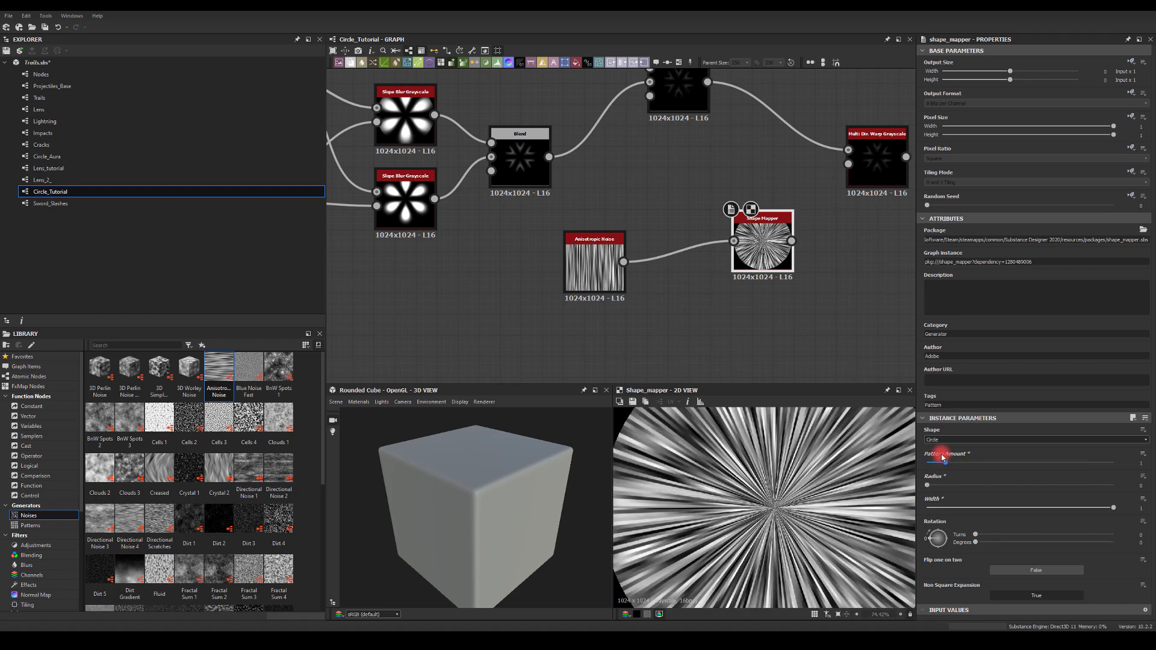
- Pass the mapped Anisotropic Noise through a Blur HQ Grayscale node into the warp's Intensity Input and set the warp's Intensity to 20
{"action": "left_click_drag", "start_coordinate": [761, 248], "coordinate": [869, 165]}
{"action": "type", "text": "bl"}
{"action": "left_click", "coordinate": [843, 302]}
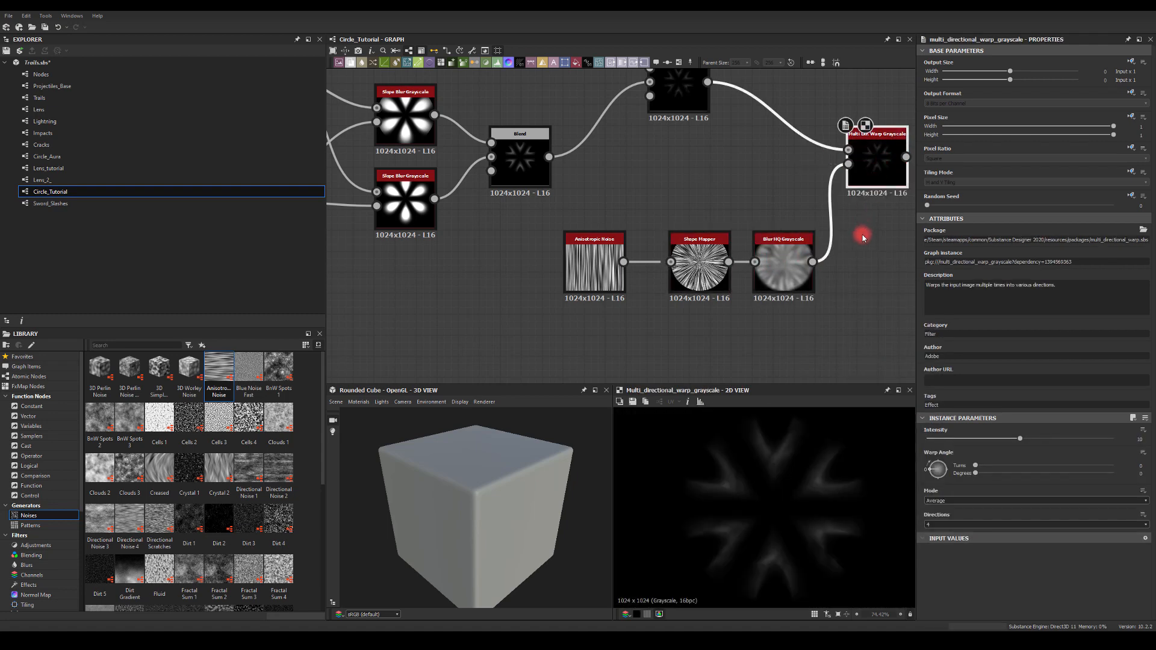
{"action": "middle_click_drag", "start_coordinate": [769, 264], "coordinate": [651, 269]}
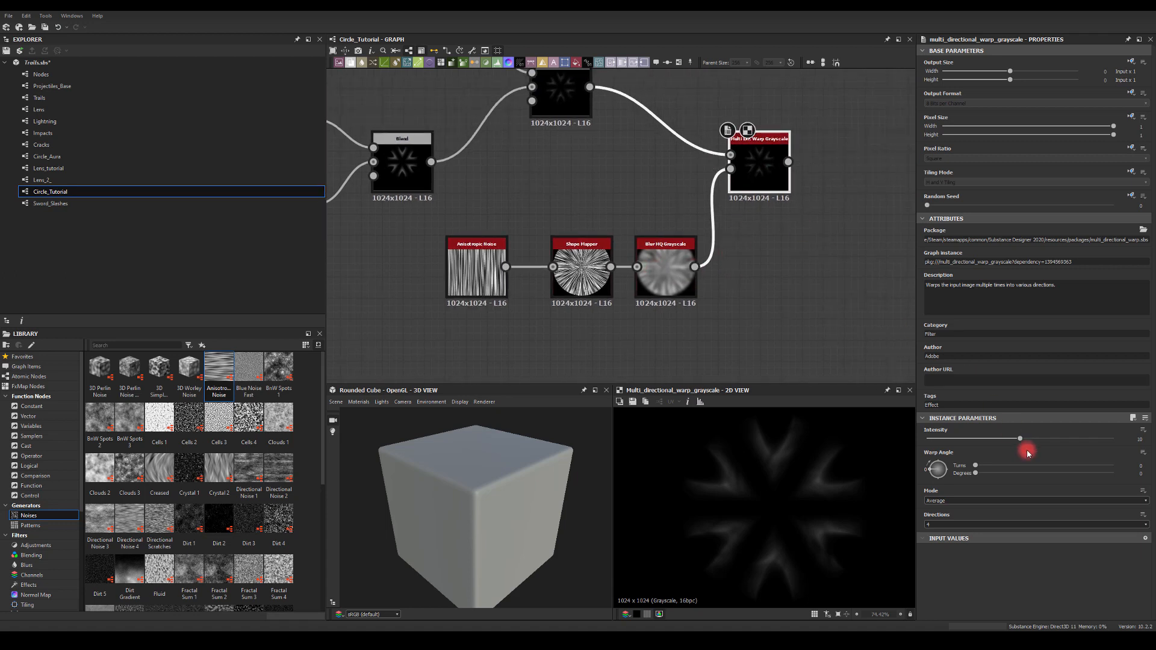
{"action": "left_click_drag", "start_coordinate": [1029, 442], "coordinate": [1114, 439]}
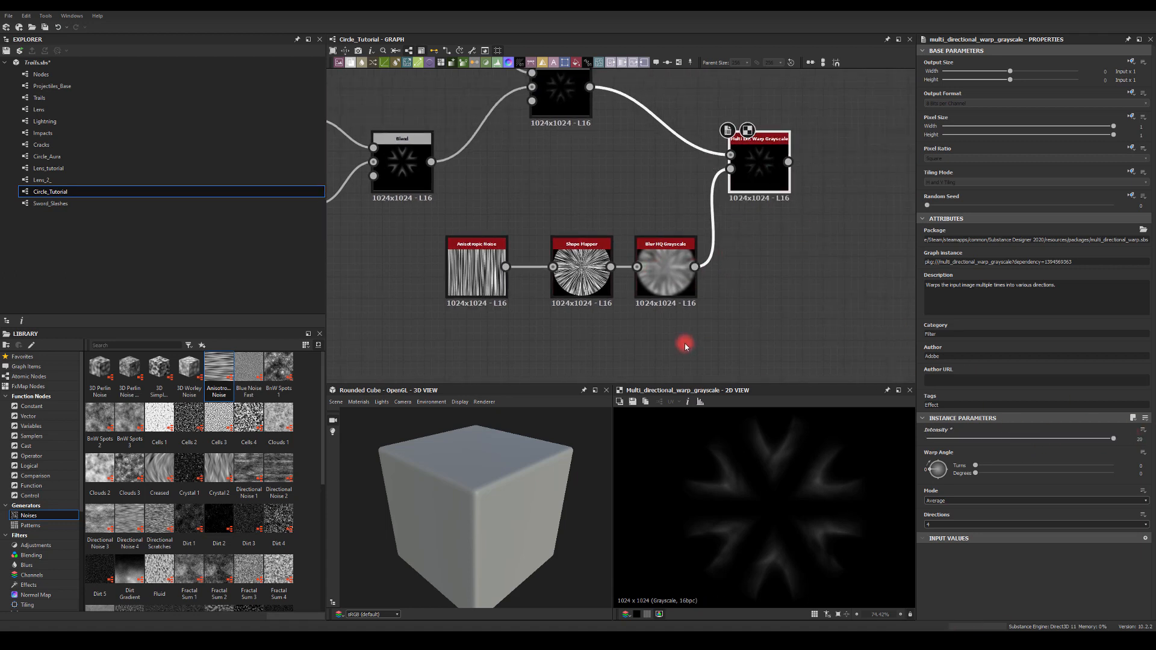
- Lower the Anisotropic Noise's Y Amount to about 113
{"action": "left_click", "coordinate": [468, 274]}
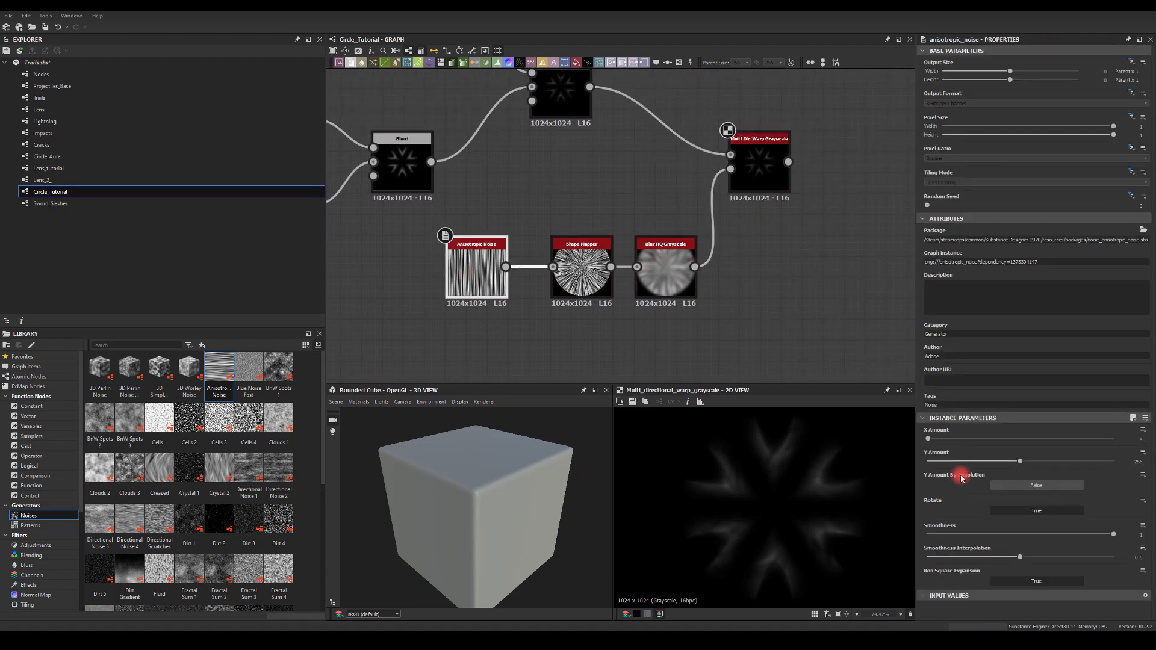
{"action": "mouse_move", "coordinate": [961, 465]}
{"action": "left_mouse_down"}
{"action": "mouse_move", "coordinate": [1008, 461]}
{"action": "mouse_move", "coordinate": [967, 462]}
{"action": "left_mouse_up"}
{"action": "left_click", "coordinate": [761, 471]}
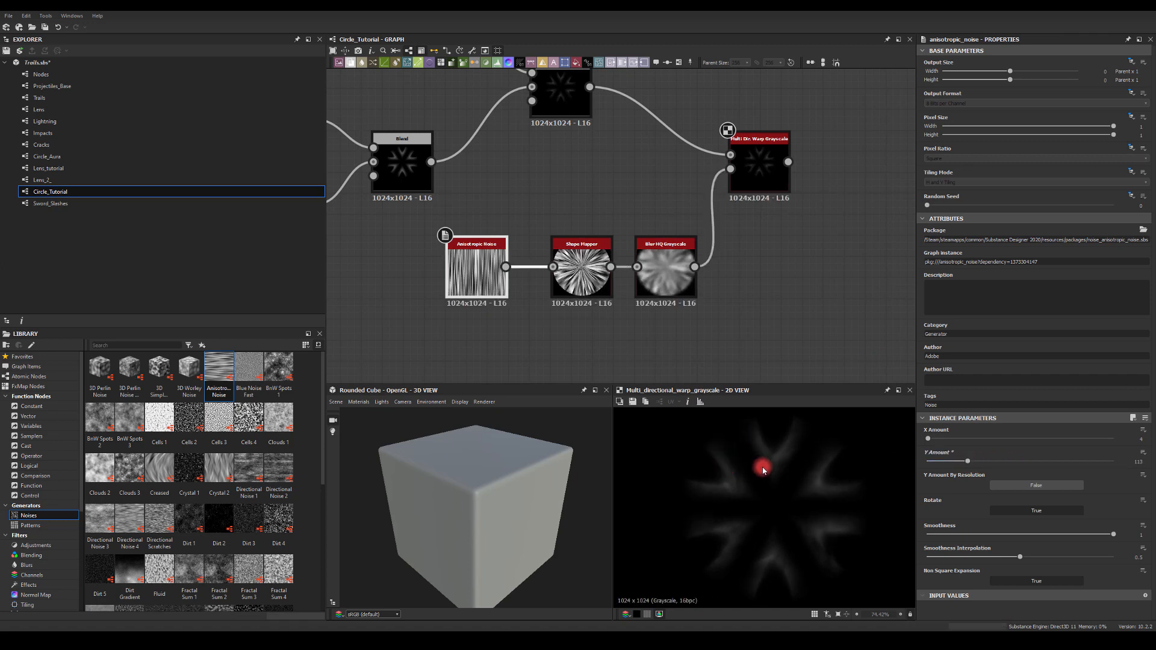
- Readjust the Multi Dir. Warp Grayscale node's Intensity and inspect the warped shape in the 2D preview
{"action": "left_click", "coordinate": [737, 139]}
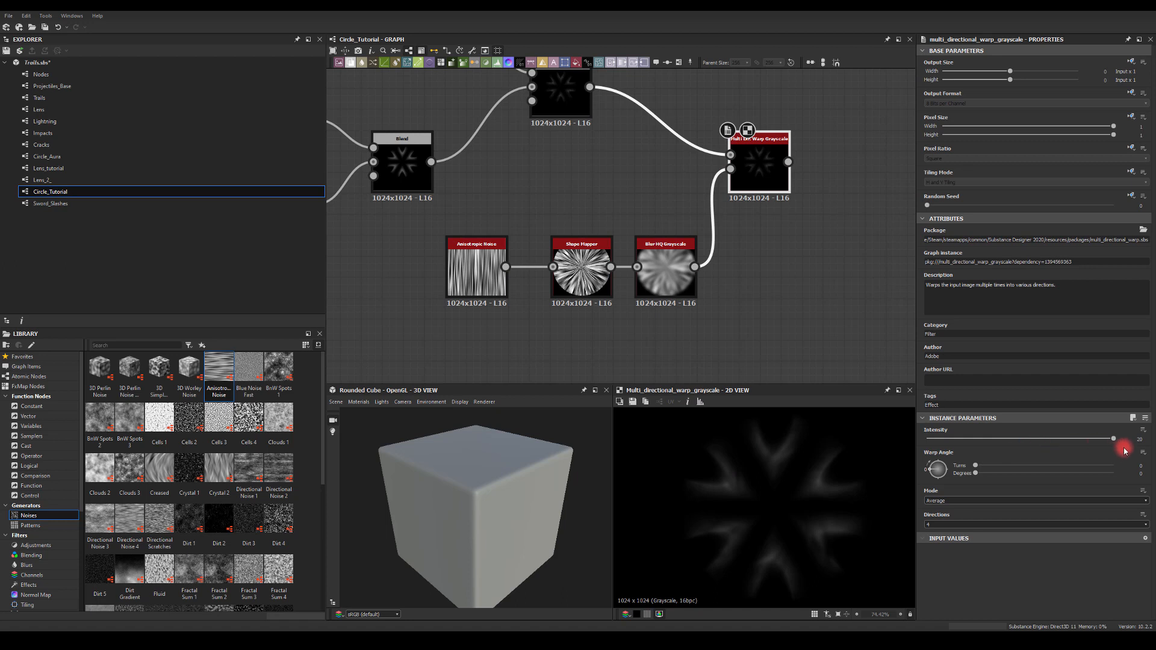
{"action": "left_click_drag", "start_coordinate": [1134, 440], "coordinate": [996, 444]}
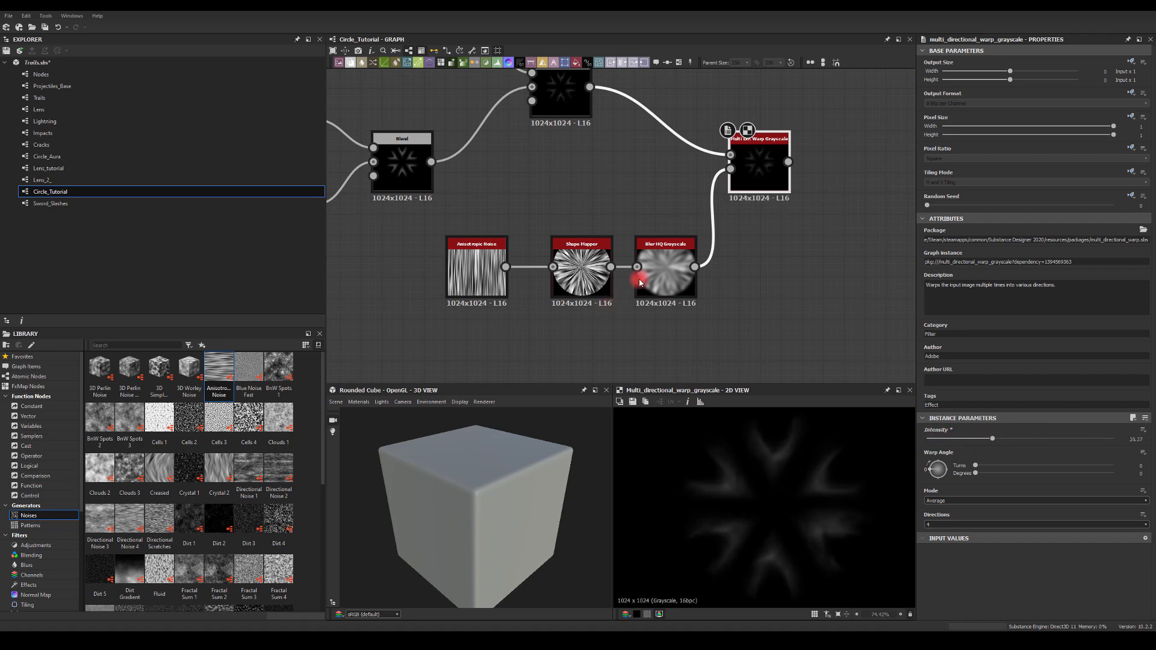
{"action": "middle_click_drag", "start_coordinate": [743, 250], "coordinate": [636, 302]}
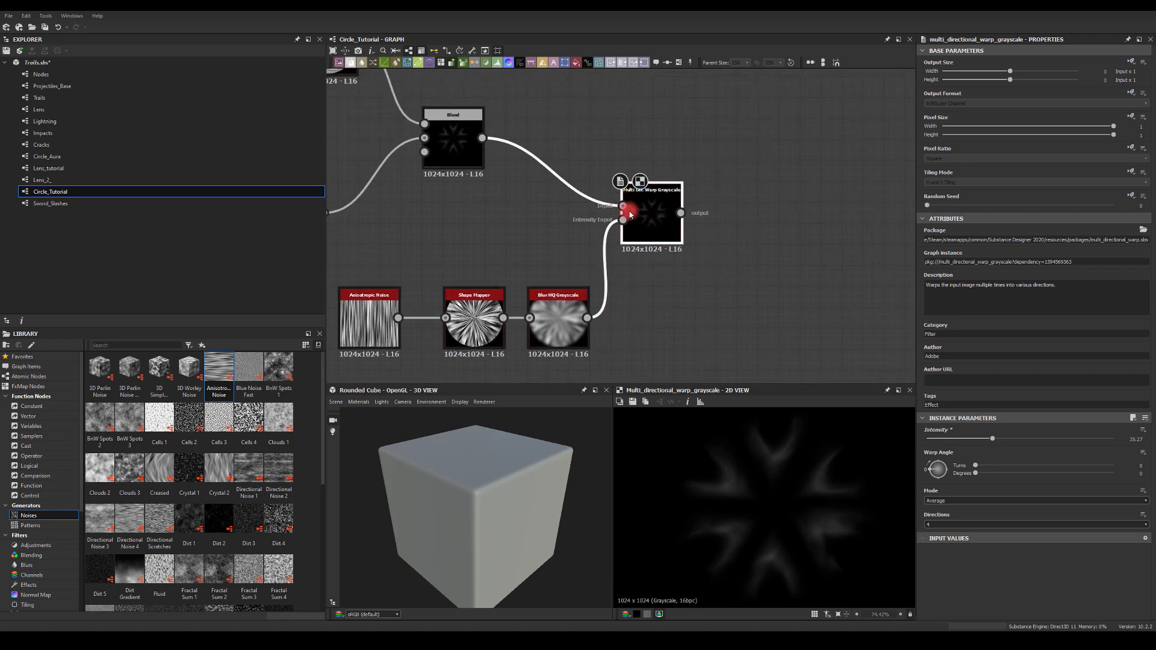
{"action": "left_click", "coordinate": [717, 175]}
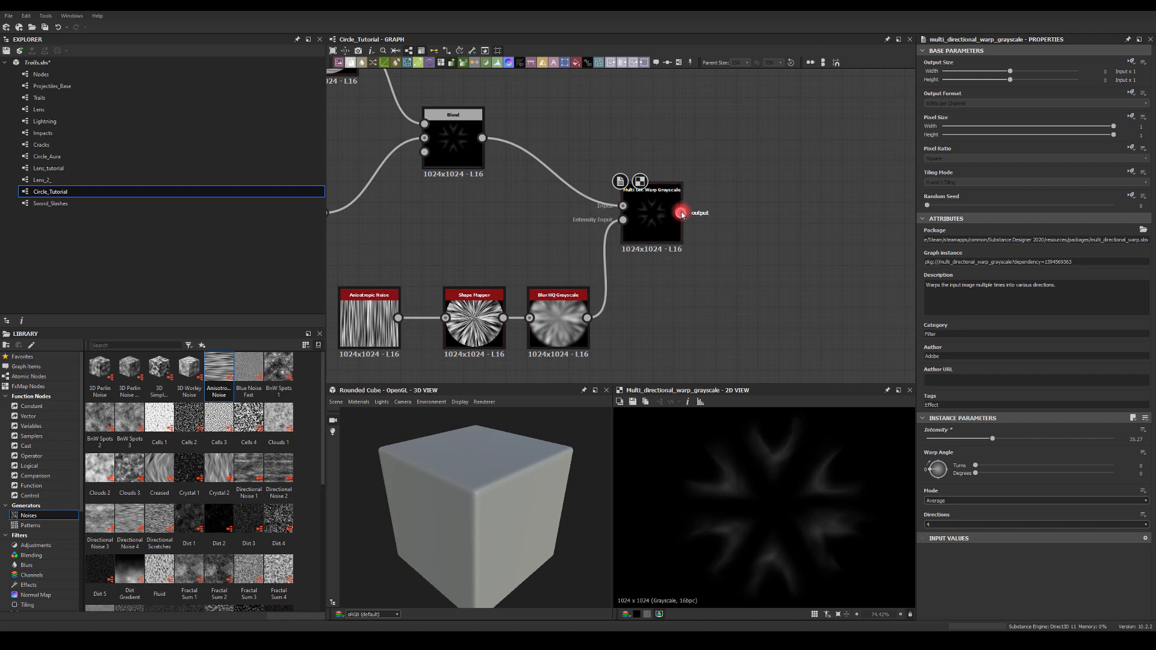
{"action": "scroll", "coordinate": [730, 467], "scroll_direction": "down", "scroll_amount": 3}
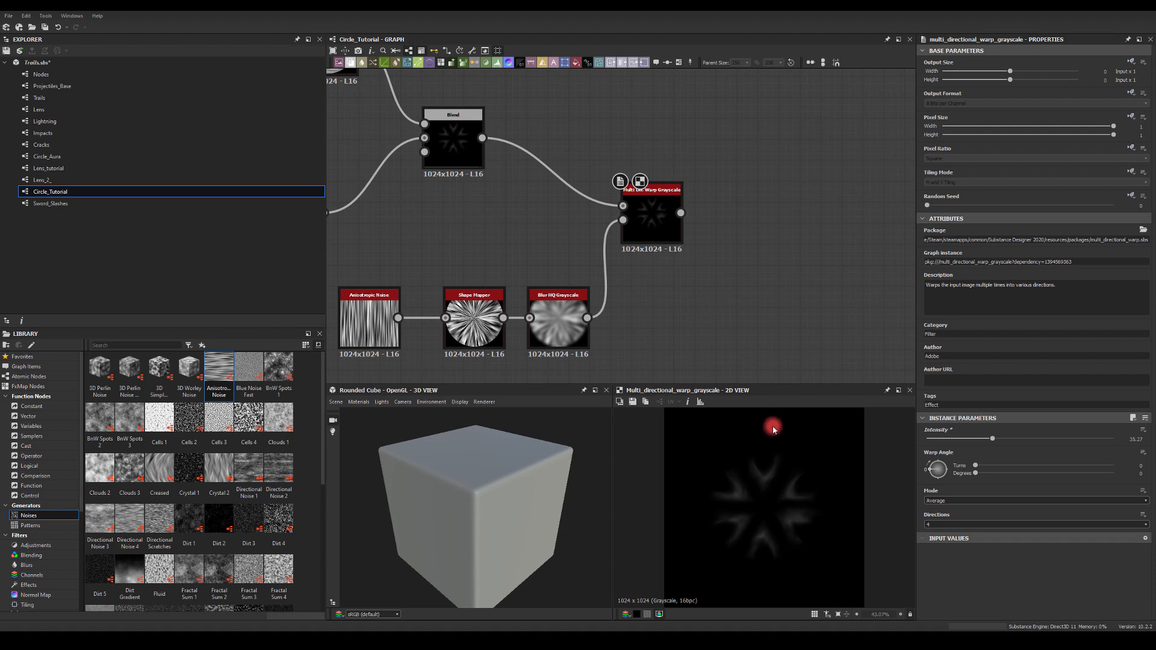
- Add a Slope Blur Grayscale node fed by the Multi Dir. Warp Grayscale output
{"action": "left_click_drag", "start_coordinate": [680, 213], "coordinate": [806, 211]}
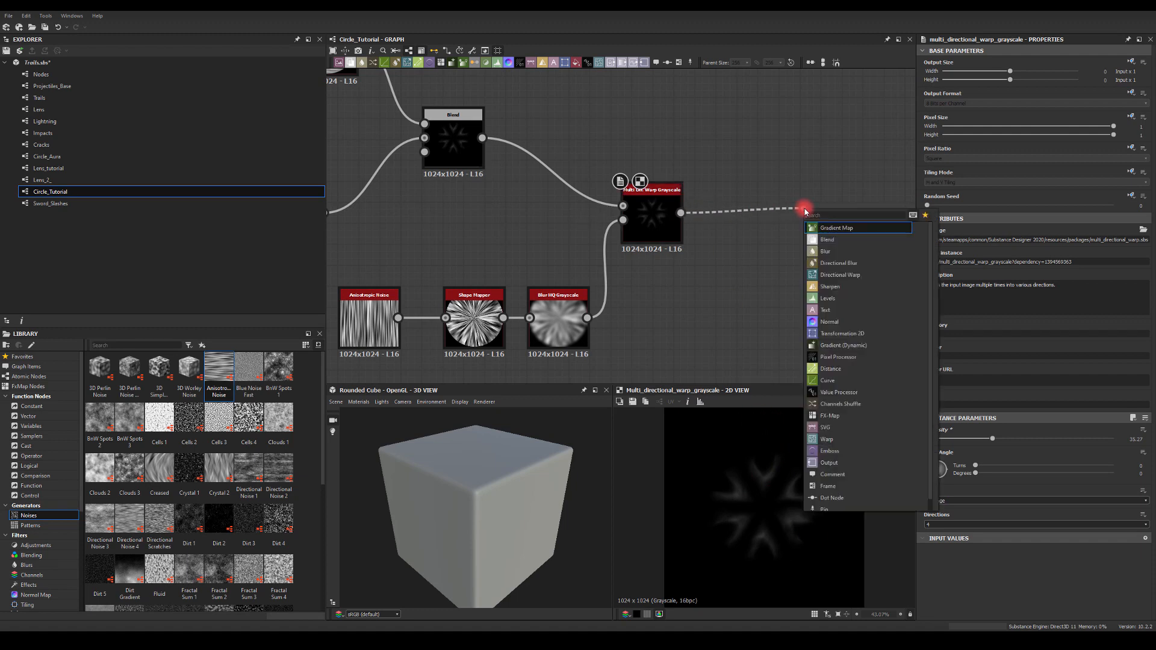
{"action": "type", "text": "dl"}
{"action": "key", "text": "BackSpace"}
{"action": "key", "text": "BackSpace"}
{"action": "type", "text": "slo"}
{"action": "key", "text": "Return"}
- Add a Shape node below the new Slope Blur Grayscale and set its Pattern to Paraboloid
{"action": "middle_click_drag", "start_coordinate": [706, 295], "coordinate": [729, 222]}
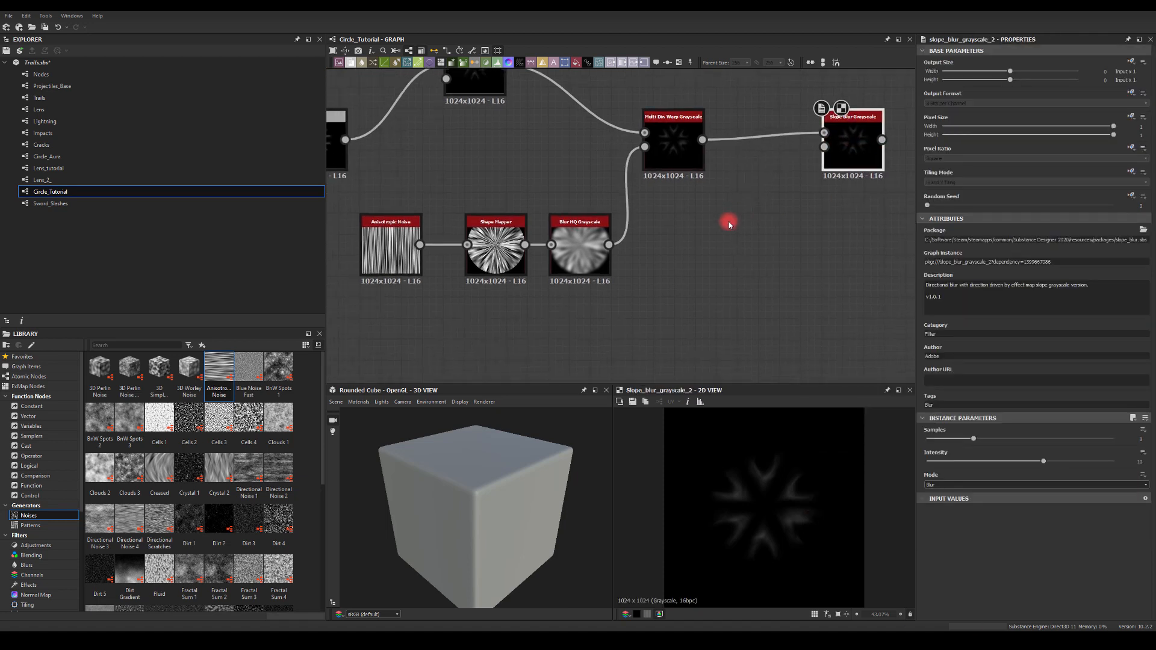
{"action": "left_click", "coordinate": [701, 238]}
{"action": "key", "text": "space"}
{"action": "type", "text": "sha"}
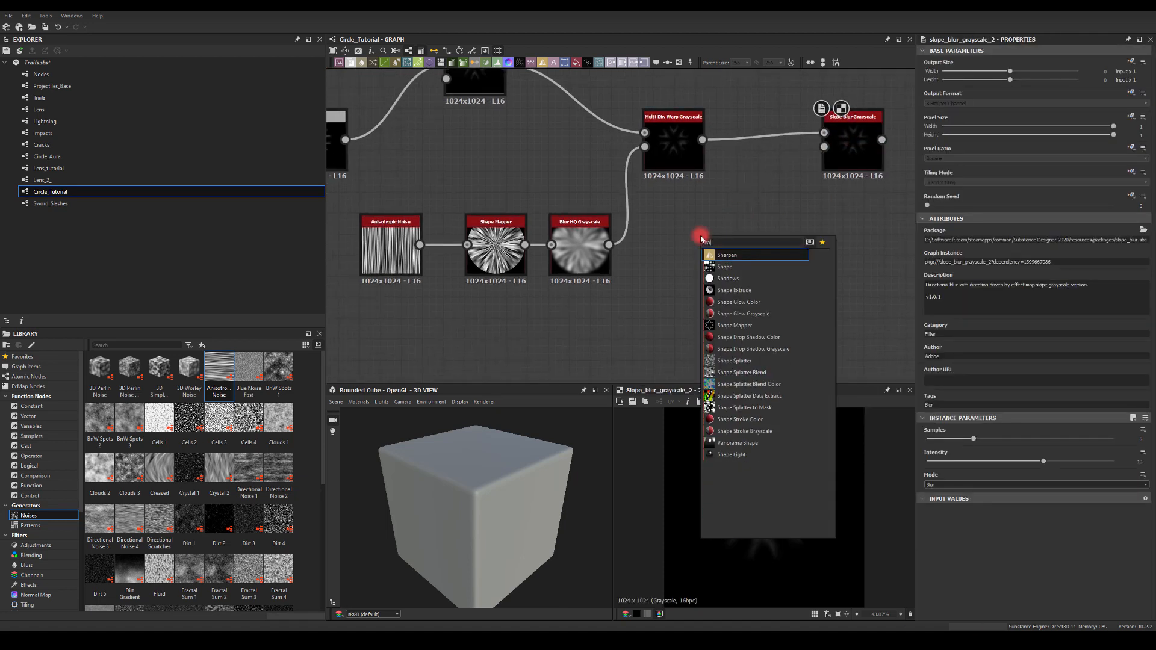
{"action": "left_click", "coordinate": [725, 266]}
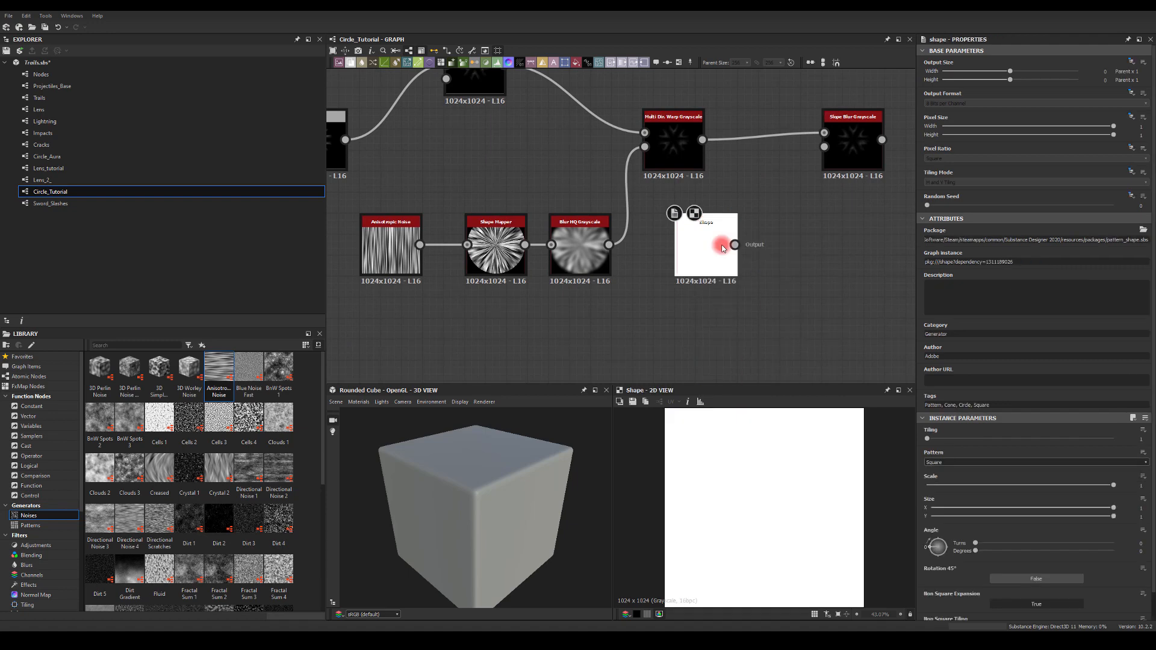
{"action": "left_click", "coordinate": [939, 465]}
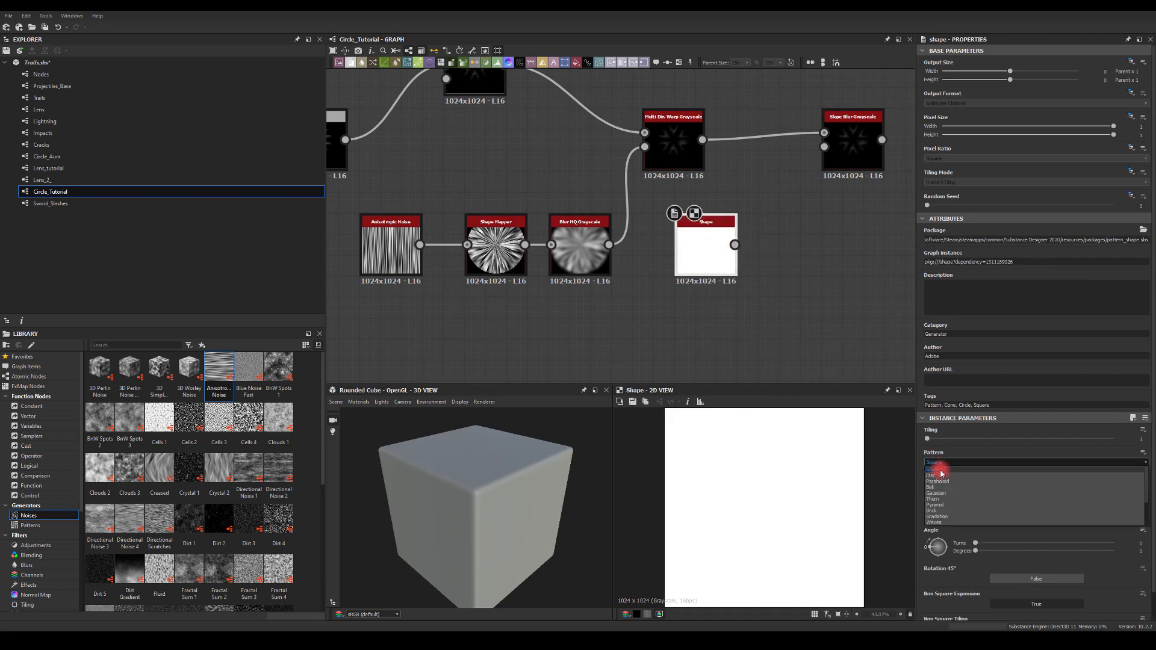
{"action": "left_click", "coordinate": [939, 482]}
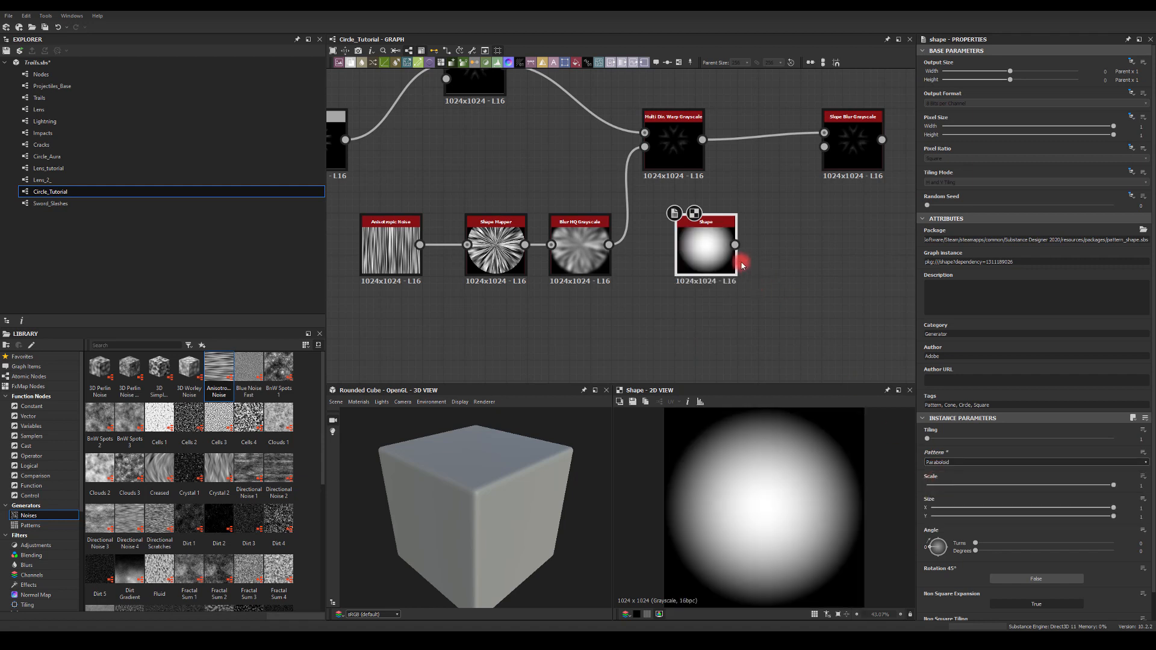
- Connect the paraboloid Shape to the Slope Blur Grayscale's second input and preview the blur node
{"action": "left_click_drag", "start_coordinate": [734, 244], "coordinate": [836, 145]}
{"action": "double_click", "coordinate": [856, 144]}
{"action": "middle_click_drag", "start_coordinate": [831, 204], "coordinate": [814, 199]}
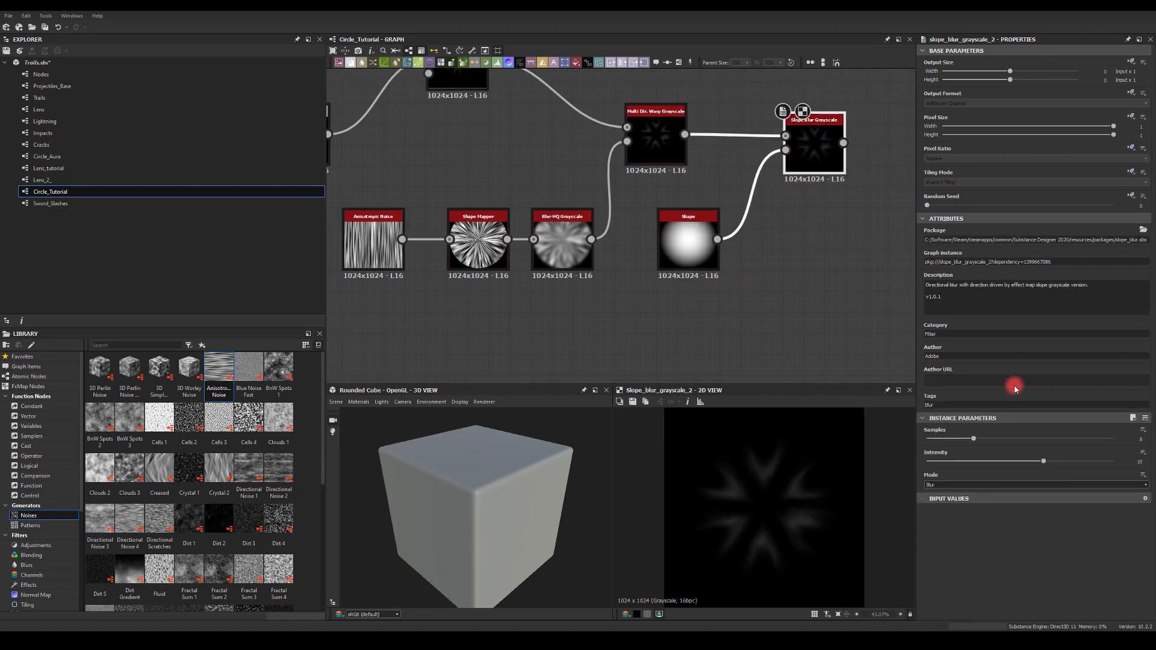
- Set the new Slope Blur Grayscale node's Intensity to 30
{"action": "left_click_drag", "start_coordinate": [1108, 461], "coordinate": [1112, 459]}
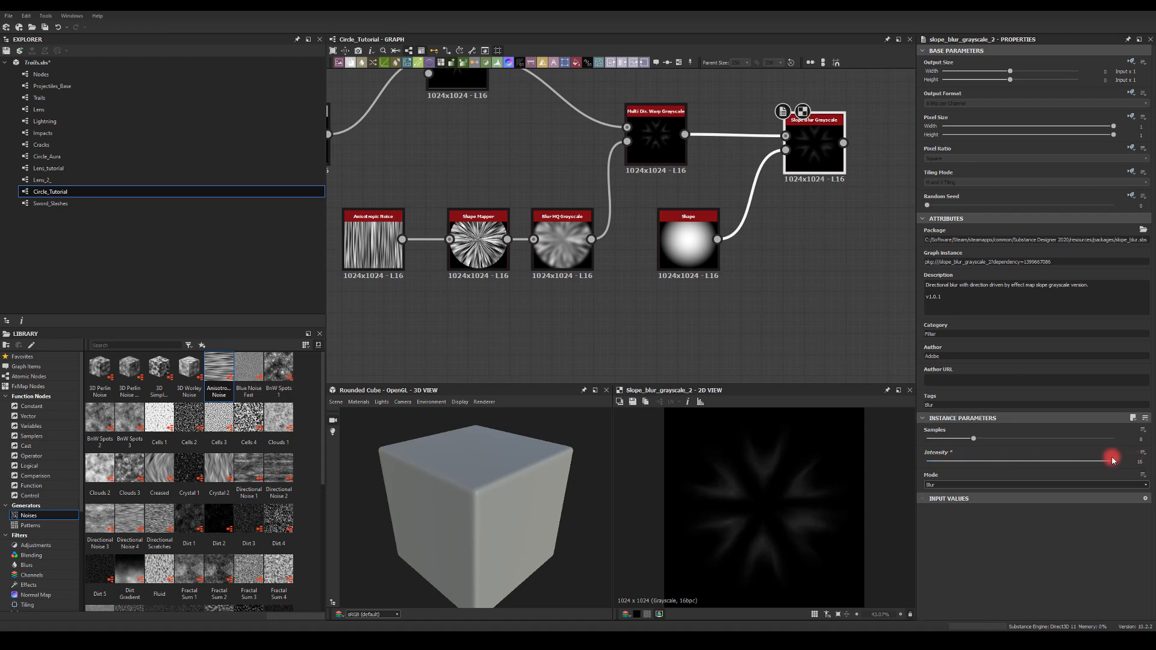
{"action": "left_click", "coordinate": [1094, 453]}
{"action": "type", "text": "20"}
{"action": "key", "text": "Return"}
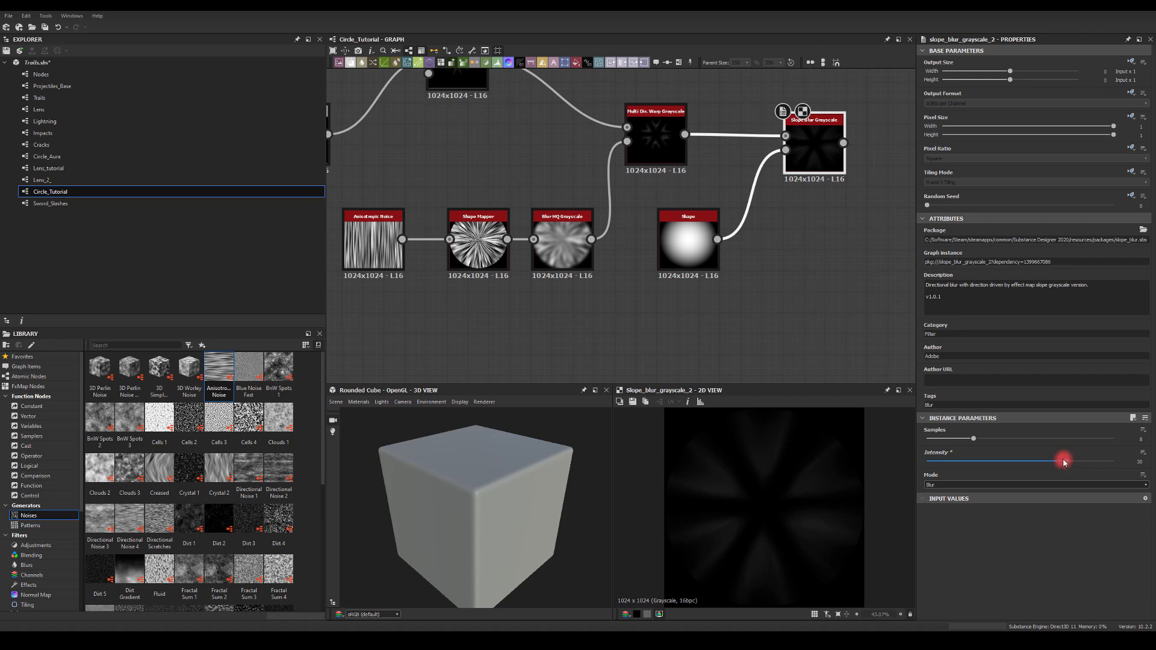
{"action": "mouse_move", "coordinate": [1063, 461]}
{"action": "left_mouse_down"}
{"action": "mouse_move", "coordinate": [1002, 460]}
{"action": "mouse_move", "coordinate": [1068, 462]}
{"action": "left_mouse_up"}
{"action": "left_click", "coordinate": [1132, 461]}
{"action": "type", "text": "30"}
{"action": "key", "text": "Return"}
- Move the Slope Blur Grayscale and its Shape node together farther from the Multi Dir. Warp Grayscale to free up space
{"action": "middle_click_drag", "start_coordinate": [805, 283], "coordinate": [784, 270]}
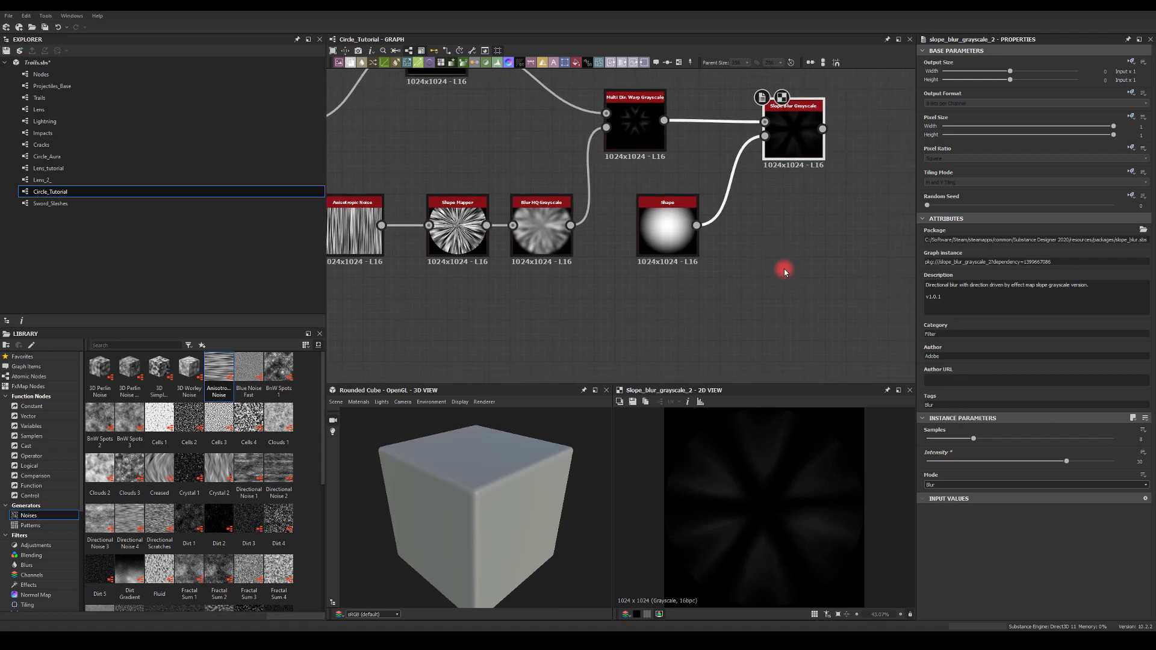
{"action": "middle_click_drag", "start_coordinate": [841, 205], "coordinate": [780, 217]}
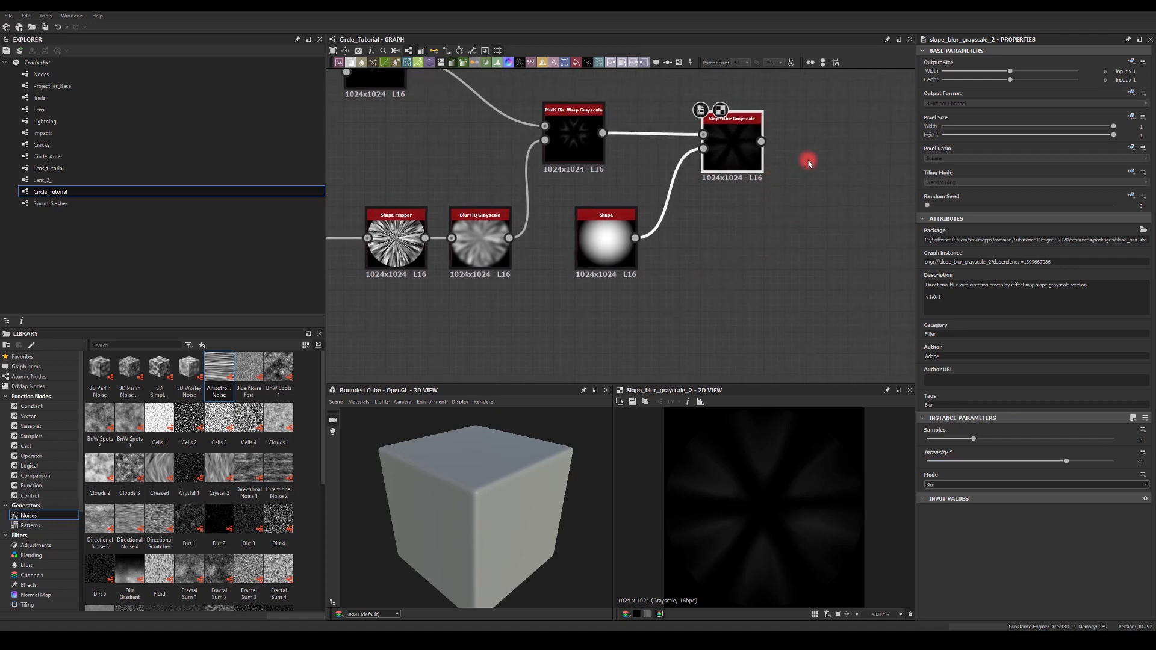
{"action": "left_click_drag", "start_coordinate": [813, 116], "coordinate": [619, 242]}
{"action": "middle_click_drag", "start_coordinate": [768, 269], "coordinate": [740, 329]}
{"action": "scroll", "coordinate": [719, 249], "scroll_direction": "down", "scroll_amount": 2}
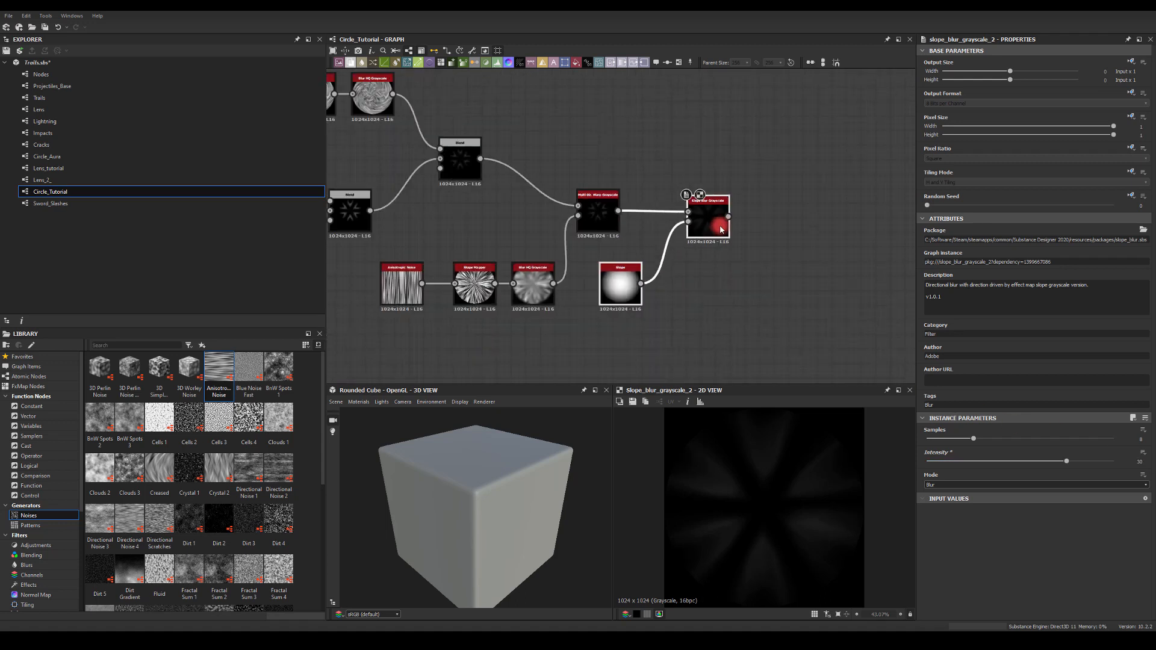
{"action": "left_click_drag", "start_coordinate": [720, 224], "coordinate": [834, 219]}
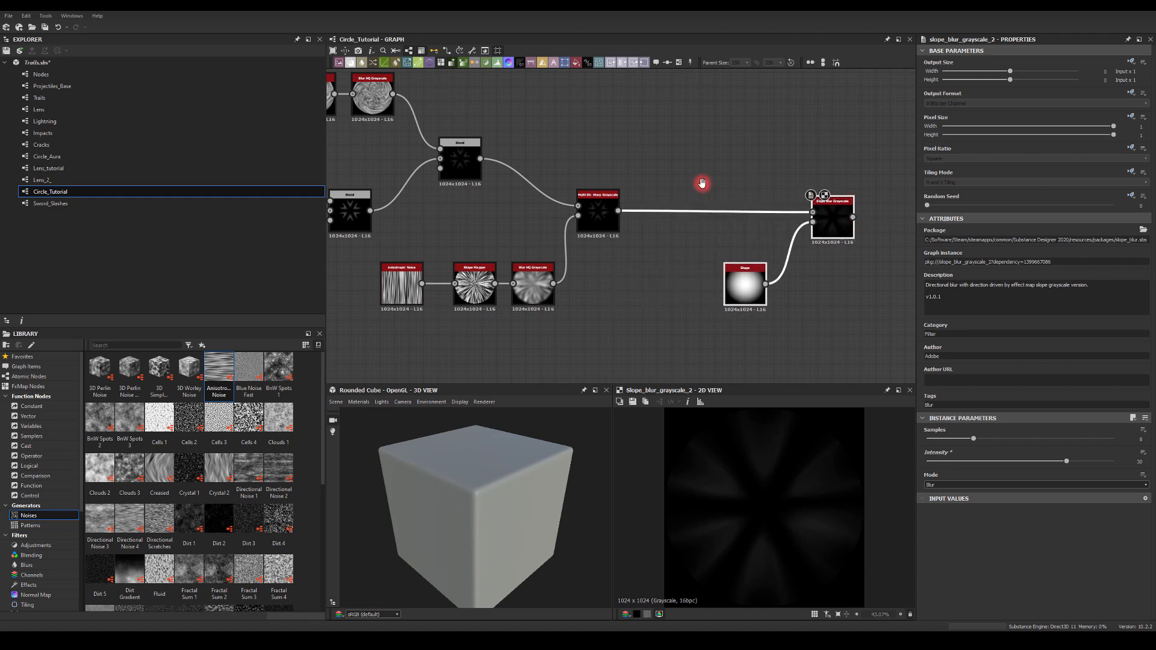
{"action": "middle_click_drag", "start_coordinate": [701, 183], "coordinate": [692, 143]}
{"action": "scroll", "coordinate": [681, 132], "scroll_direction": "up", "scroll_amount": 4}
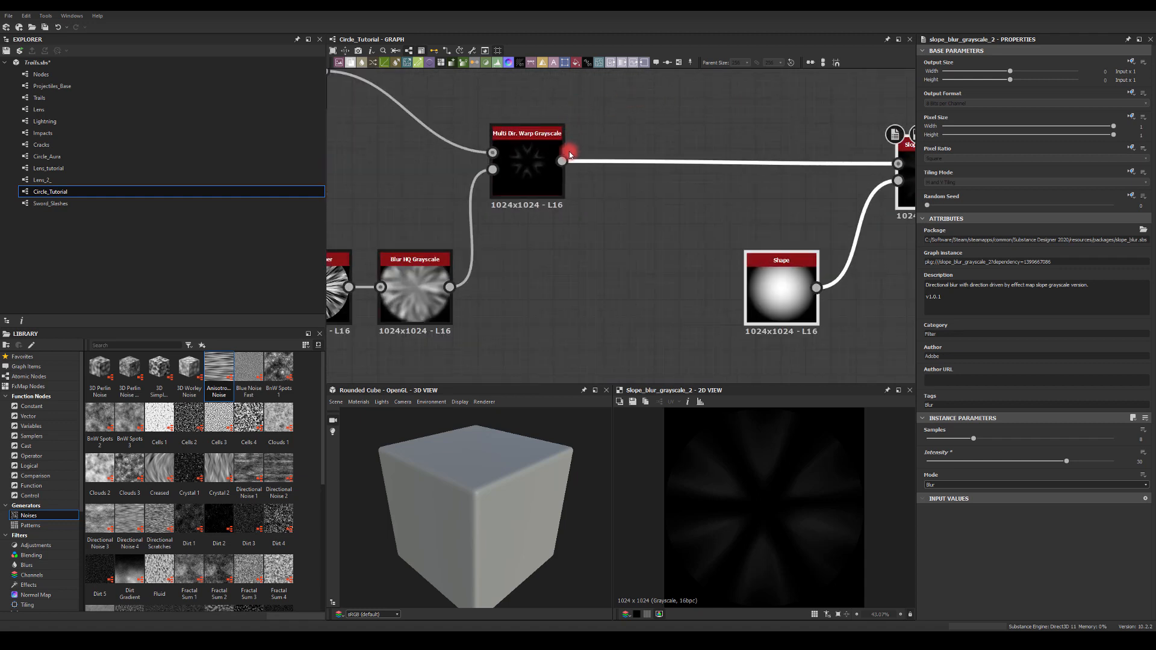
- Add another Slope Blur Grayscale node fed by the Multi Dir. Warp Grayscale output
{"action": "left_click_drag", "start_coordinate": [569, 154], "coordinate": [707, 104]}
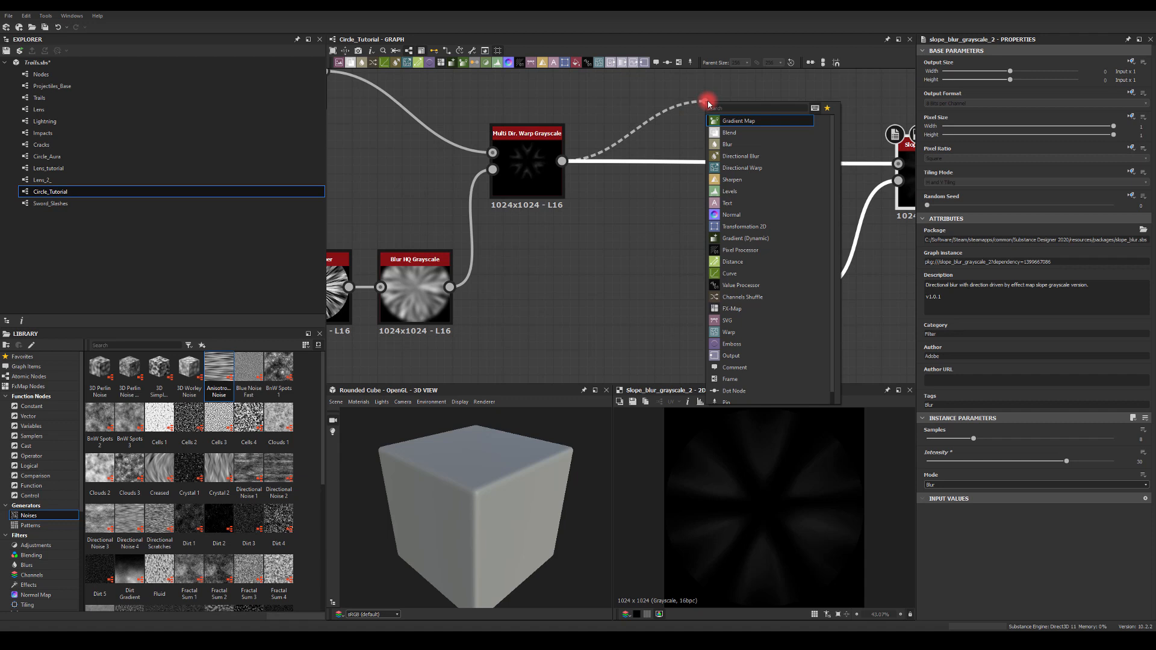
{"action": "type", "text": "slope"}
{"action": "left_click", "coordinate": [726, 122]}
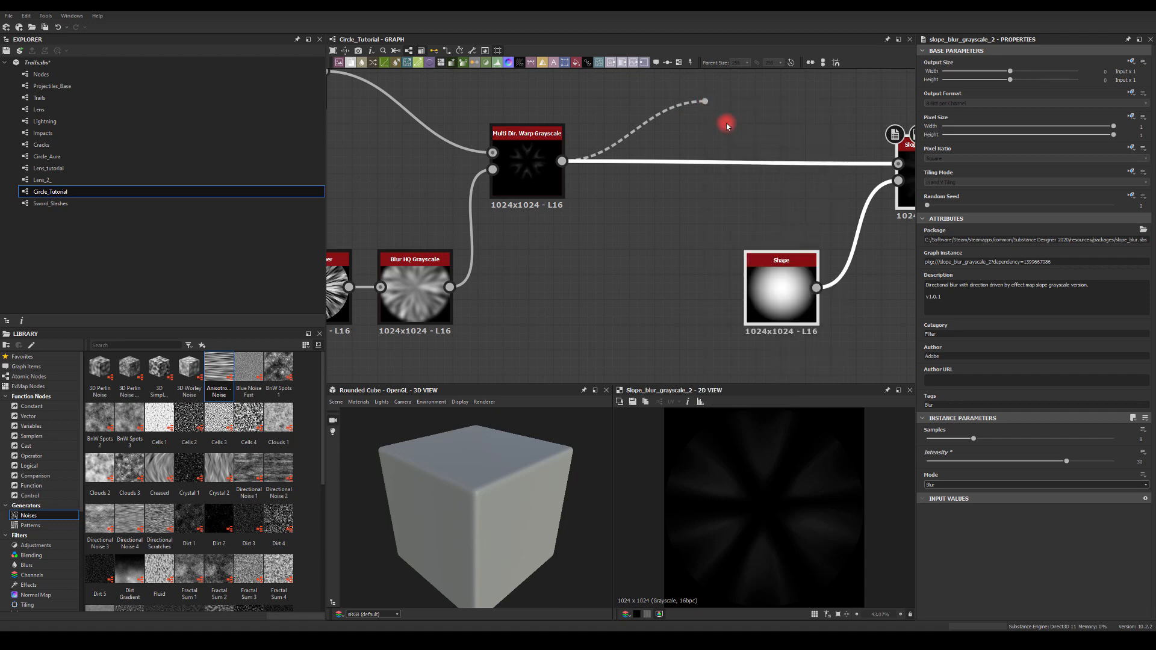
- Add a Perlin Noise node, connect it to the new Slope Blur Grayscale's Slope input, and place it beside the Shape node
{"action": "left_click", "coordinate": [654, 271]}
{"action": "key", "text": "space"}
{"action": "type", "text": "per"}
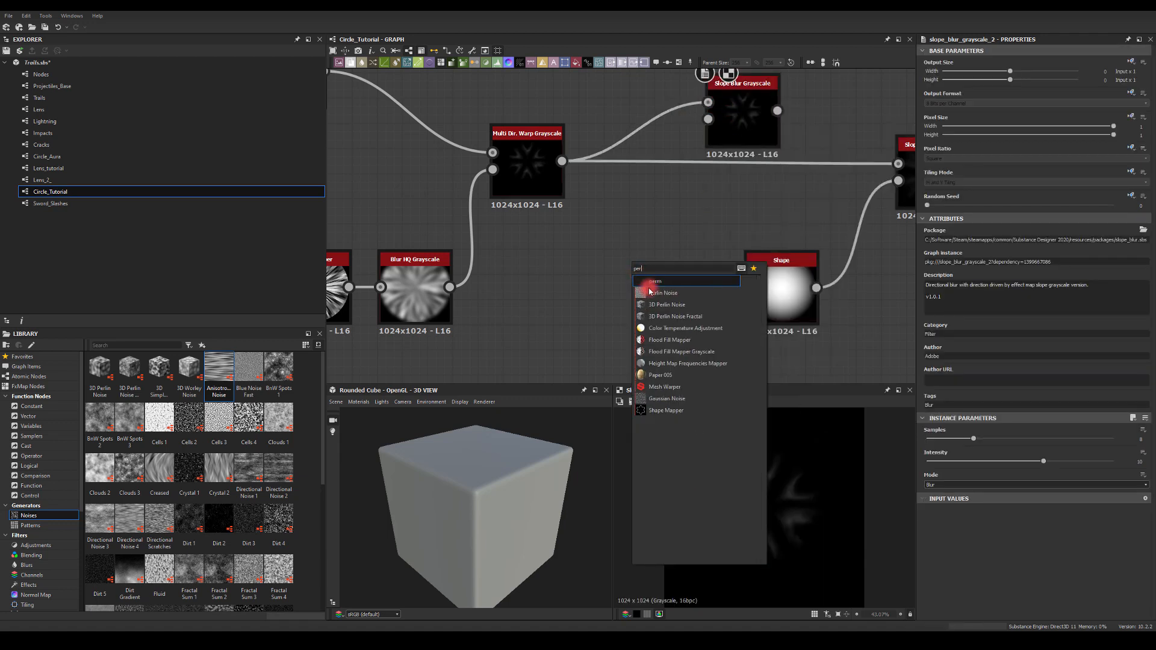
{"action": "left_click", "coordinate": [652, 294]}
{"action": "left_click_drag", "start_coordinate": [679, 262], "coordinate": [707, 120]}
{"action": "left_click_drag", "start_coordinate": [637, 250], "coordinate": [561, 289]}
- Preview the noise-driven Slope Blur Grayscale and connect its output to the Grayscale input of the shape-driven Slope Blur Grayscale
{"action": "left_click", "coordinate": [739, 120]}
{"action": "double_click", "coordinate": [740, 121]}
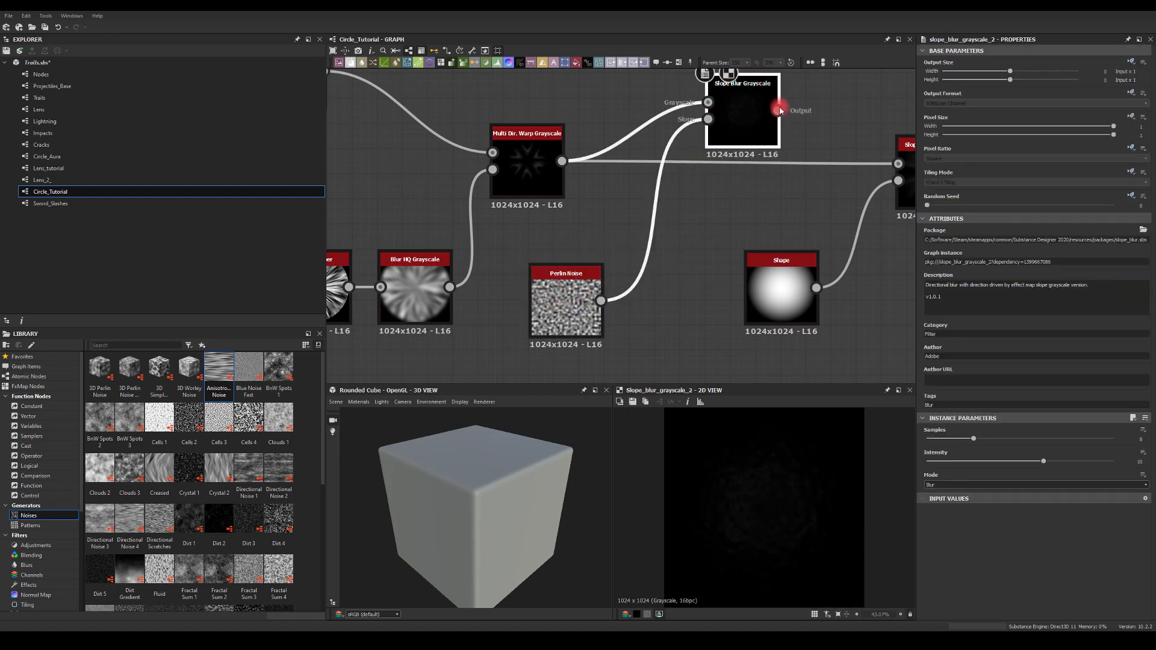
{"action": "left_click_drag", "start_coordinate": [777, 111], "coordinate": [898, 164]}
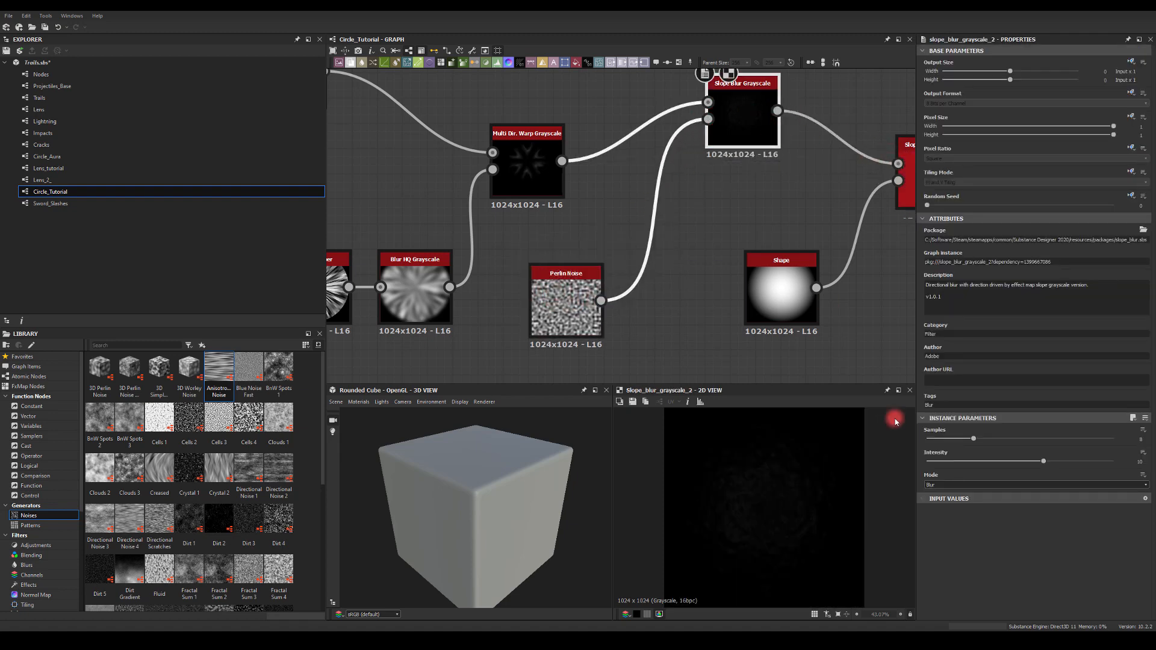
- Set the noise-driven Slope Blur Grayscale's Samples to 32 and Intensity to 0.2, previewing the final blur's result
{"action": "left_click_drag", "start_coordinate": [1043, 462], "coordinate": [1008, 469]}
{"action": "scroll", "coordinate": [745, 508], "scroll_direction": "up", "scroll_amount": 4}
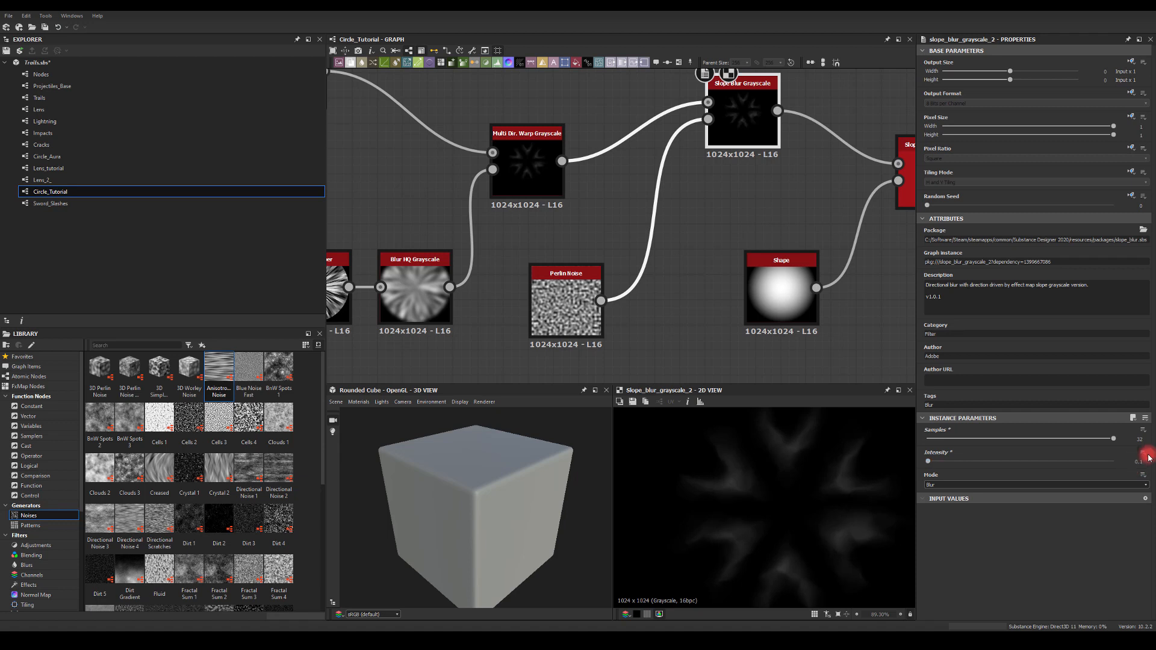
{"action": "middle_click_drag", "start_coordinate": [762, 267], "coordinate": [656, 296]}
{"action": "double_click", "coordinate": [836, 216]}
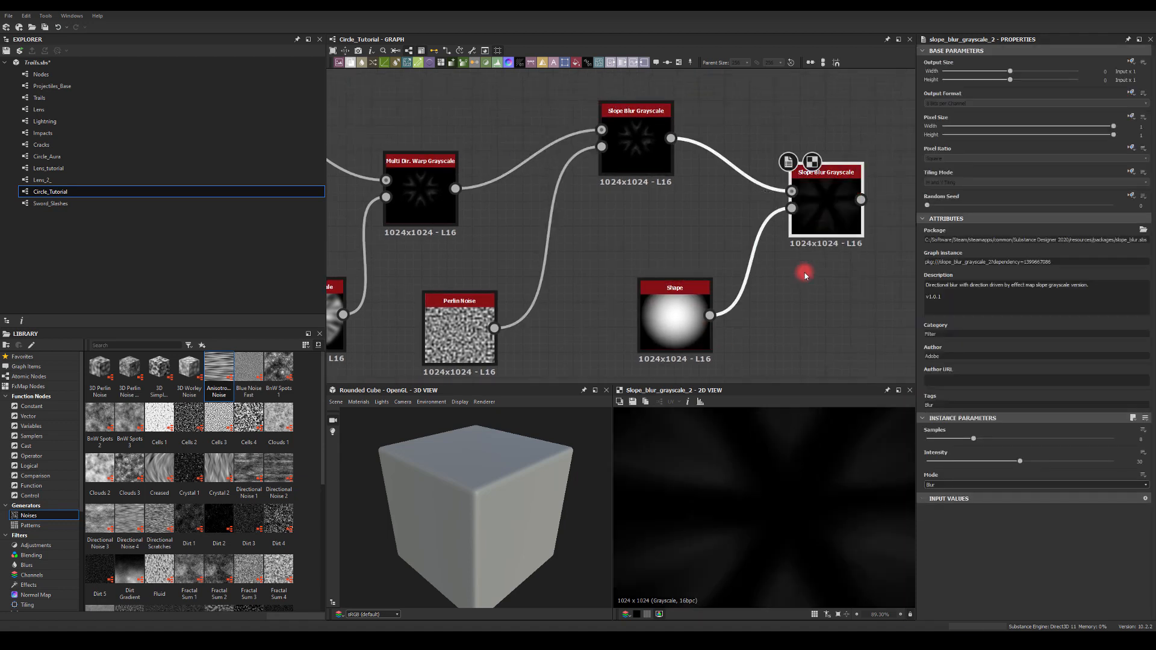
{"action": "scroll", "coordinate": [775, 510], "scroll_direction": "down", "scroll_amount": 5}
{"action": "left_click", "coordinate": [604, 113]}
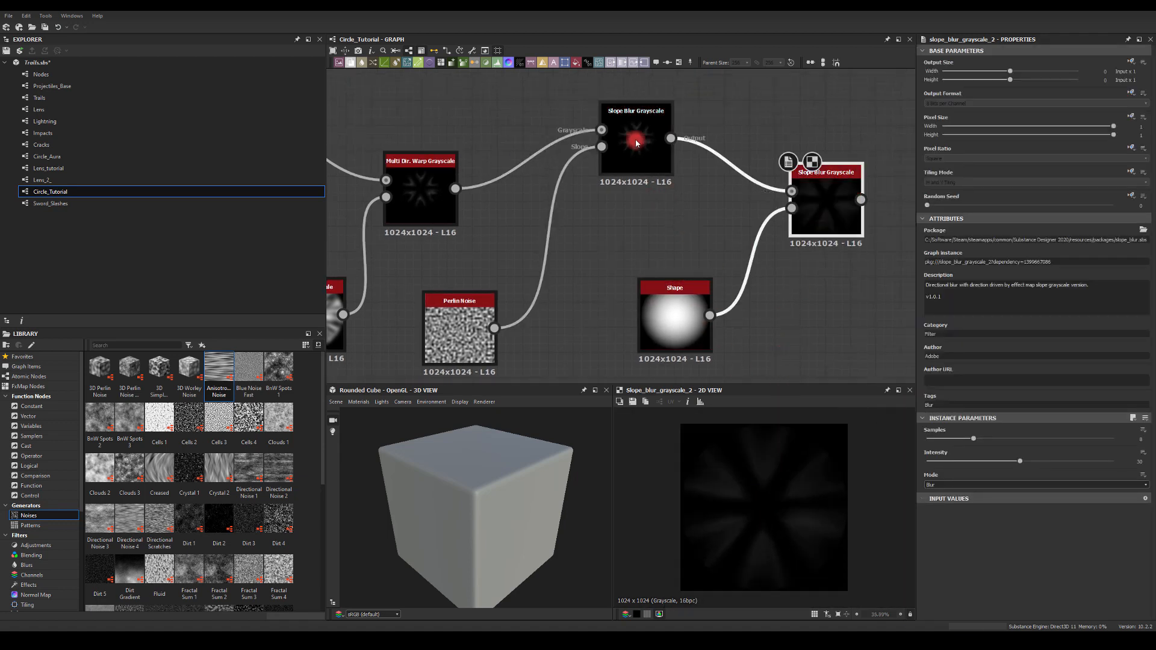
{"action": "mouse_move", "coordinate": [929, 461]}
{"action": "left_mouse_down"}
{"action": "mouse_move", "coordinate": [948, 463]}
{"action": "mouse_move", "coordinate": [913, 463]}
{"action": "left_mouse_up"}
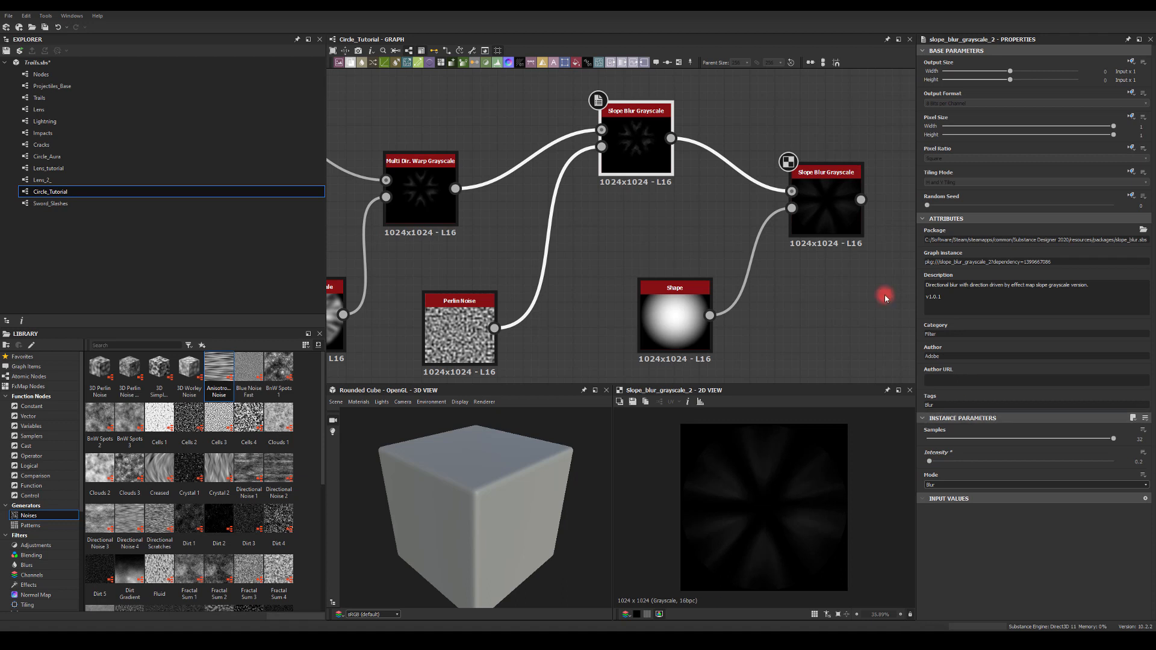
- Set the shape-driven Slope Blur Grayscale's Samples to 32
{"action": "left_click", "coordinate": [808, 232]}
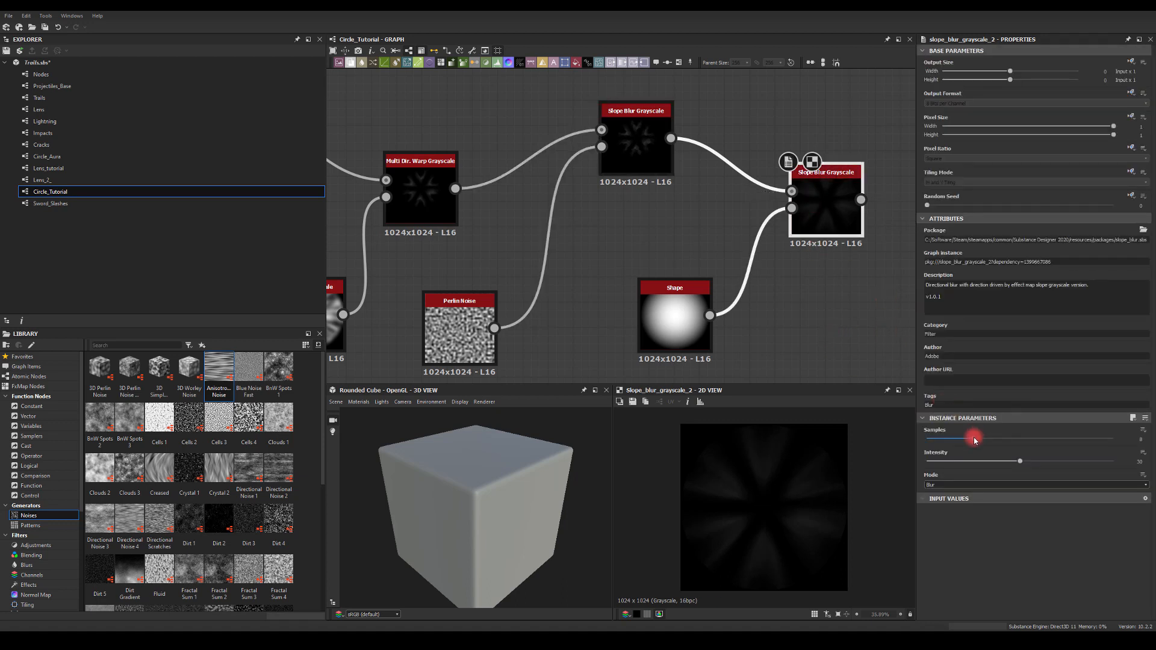
{"action": "left_click_drag", "start_coordinate": [974, 440], "coordinate": [1141, 439]}
- Add an Auto Levels node after the shape-driven Slope Blur Grayscale and set that blur's Intensity to about 20.6
{"action": "middle_click_drag", "start_coordinate": [807, 302], "coordinate": [678, 267]}
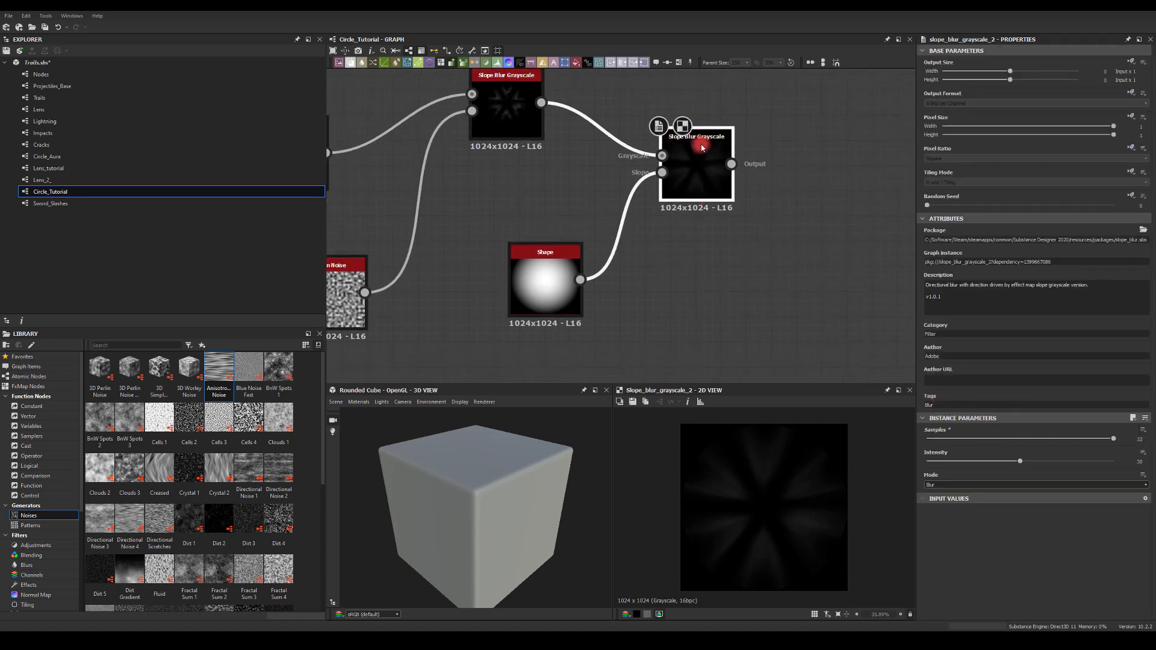
{"action": "middle_click_drag", "start_coordinate": [701, 147], "coordinate": [649, 211]}
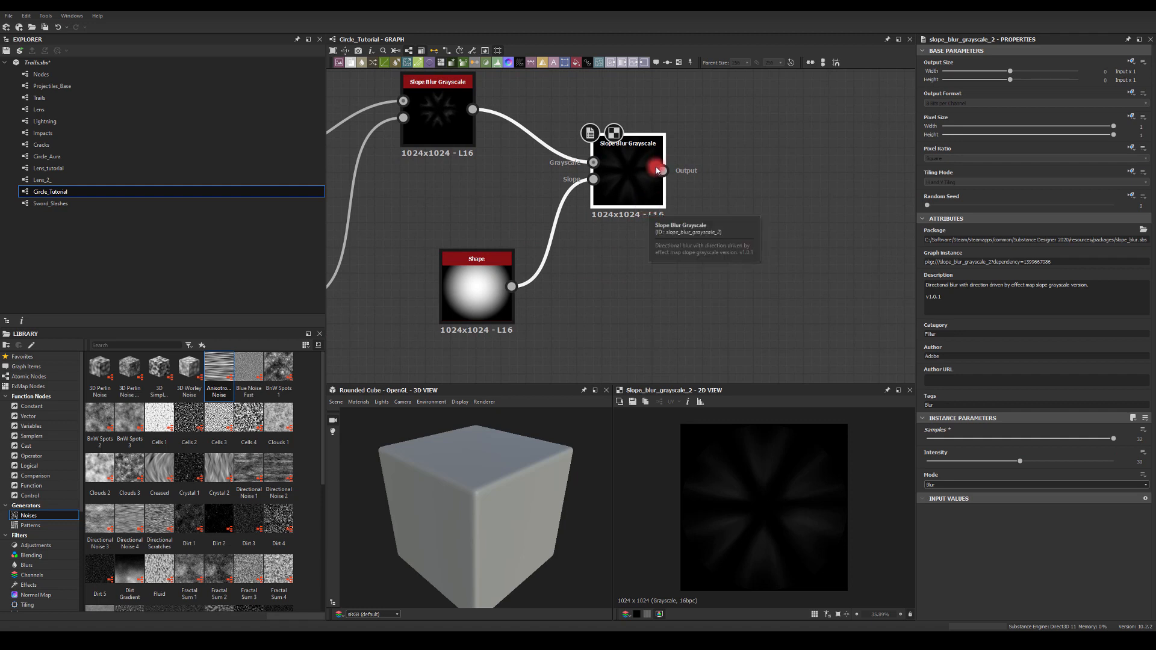
{"action": "left_click_drag", "start_coordinate": [660, 170], "coordinate": [782, 150]}
{"action": "type", "text": "auto"}
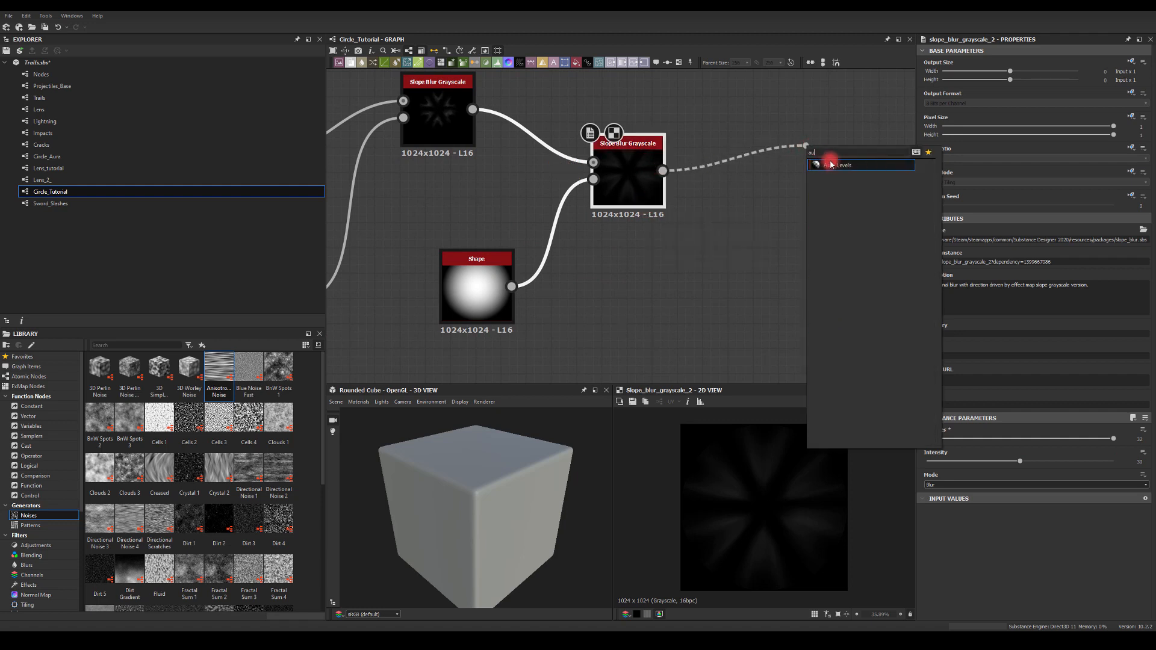
{"action": "left_click", "coordinate": [833, 163]}
{"action": "middle_click_drag", "start_coordinate": [772, 200], "coordinate": [685, 209]}
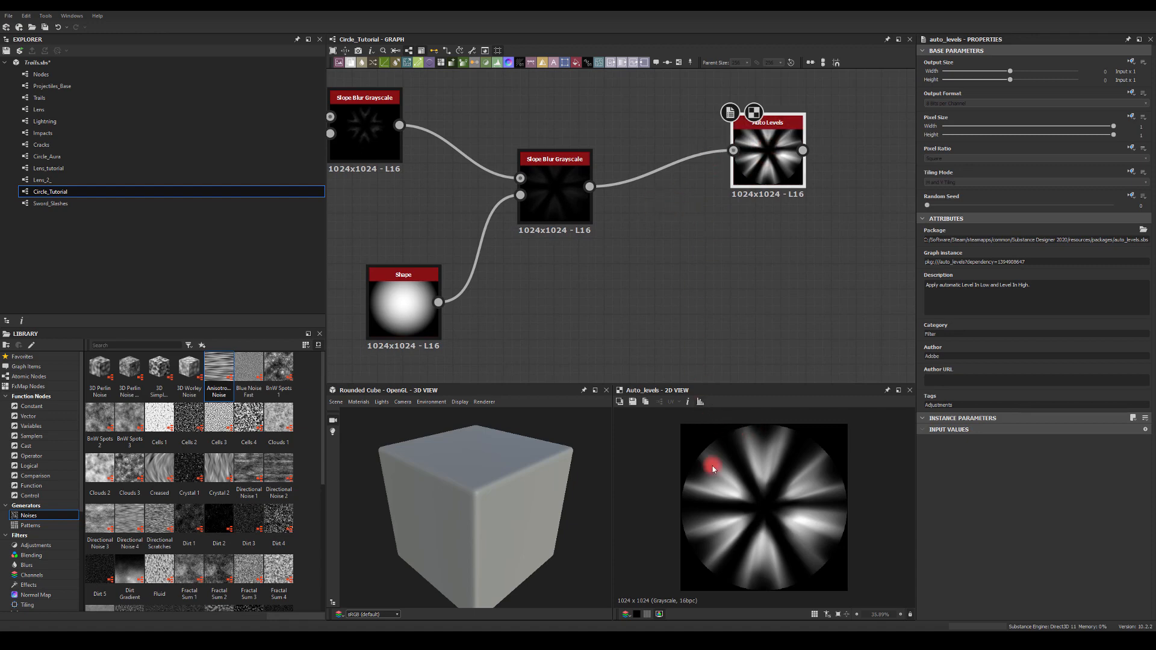
{"action": "left_click", "coordinate": [551, 193]}
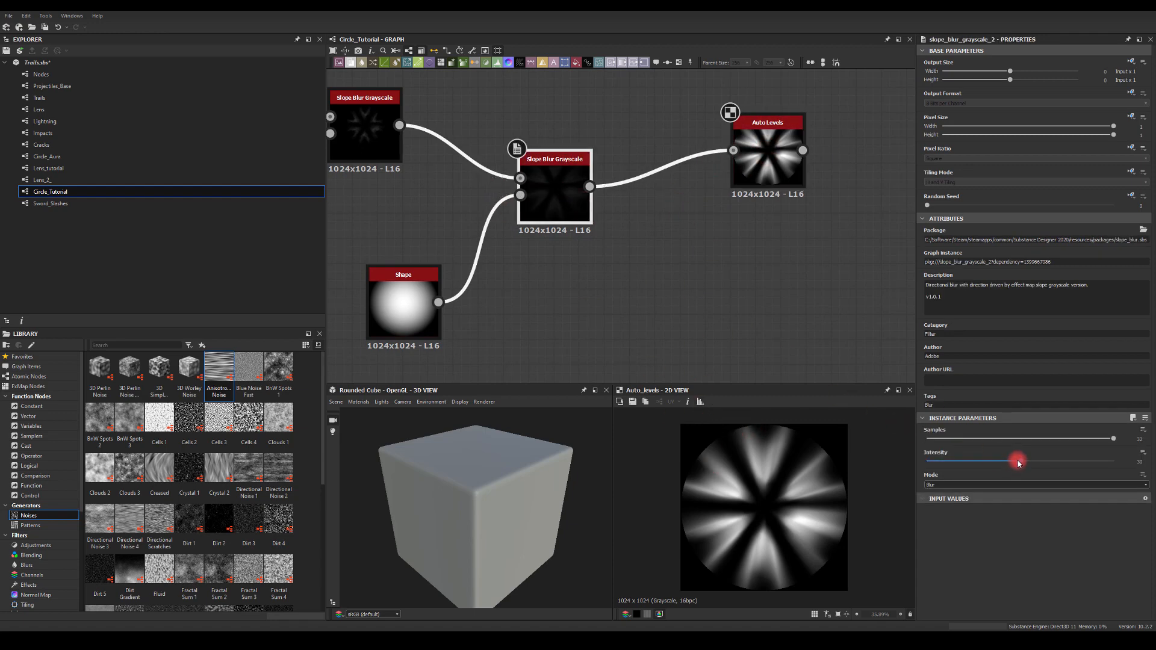
{"action": "left_click_drag", "start_coordinate": [1022, 461], "coordinate": [991, 457]}
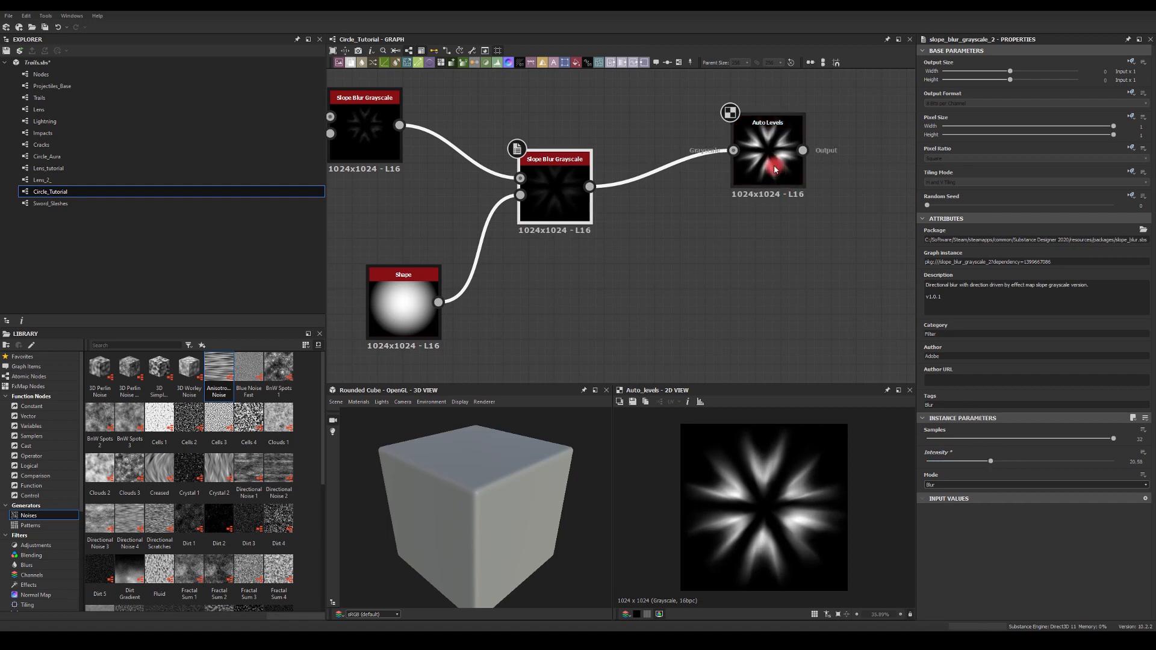
- Add a Blend node with the Auto Levels output connected to its Background input
{"action": "middle_click_drag", "start_coordinate": [819, 179], "coordinate": [620, 221]}
{"action": "left_click_drag", "start_coordinate": [603, 193], "coordinate": [714, 152]}
{"action": "type", "text": "bl"}
{"action": "left_click", "coordinate": [739, 173]}
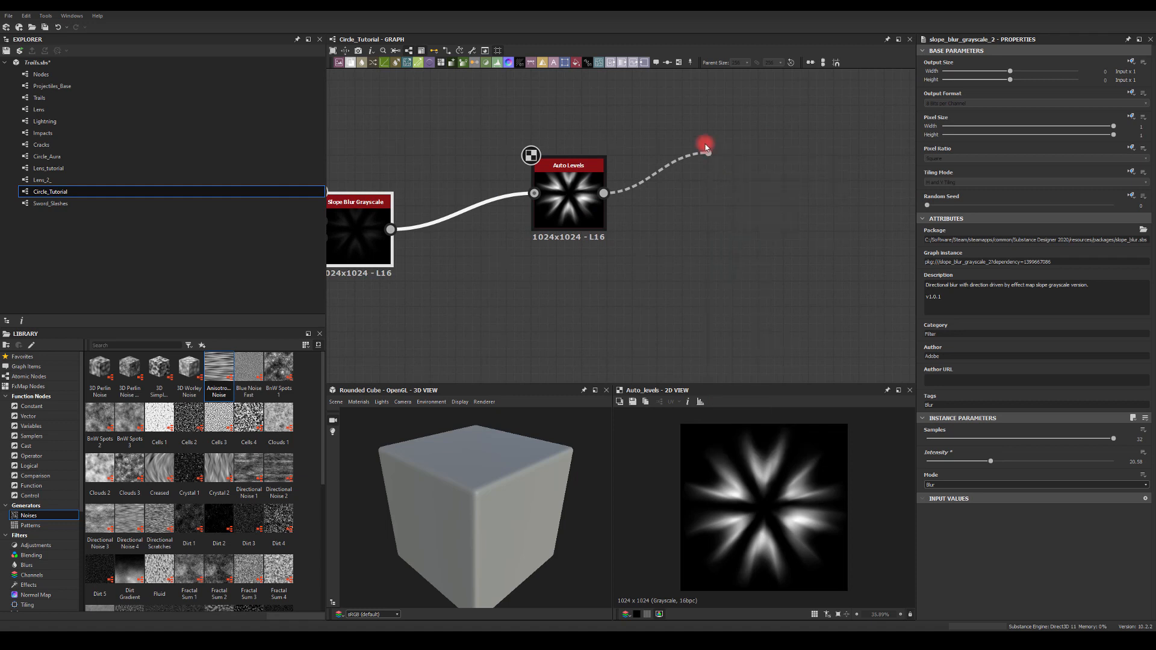
- Add a Perlin Noise node above Auto Levels and connect it to the Blend node's Foreground input
{"action": "middle_click_drag", "start_coordinate": [638, 117], "coordinate": [659, 169]}
{"action": "left_click", "coordinate": [586, 136]}
{"action": "key", "text": "space"}
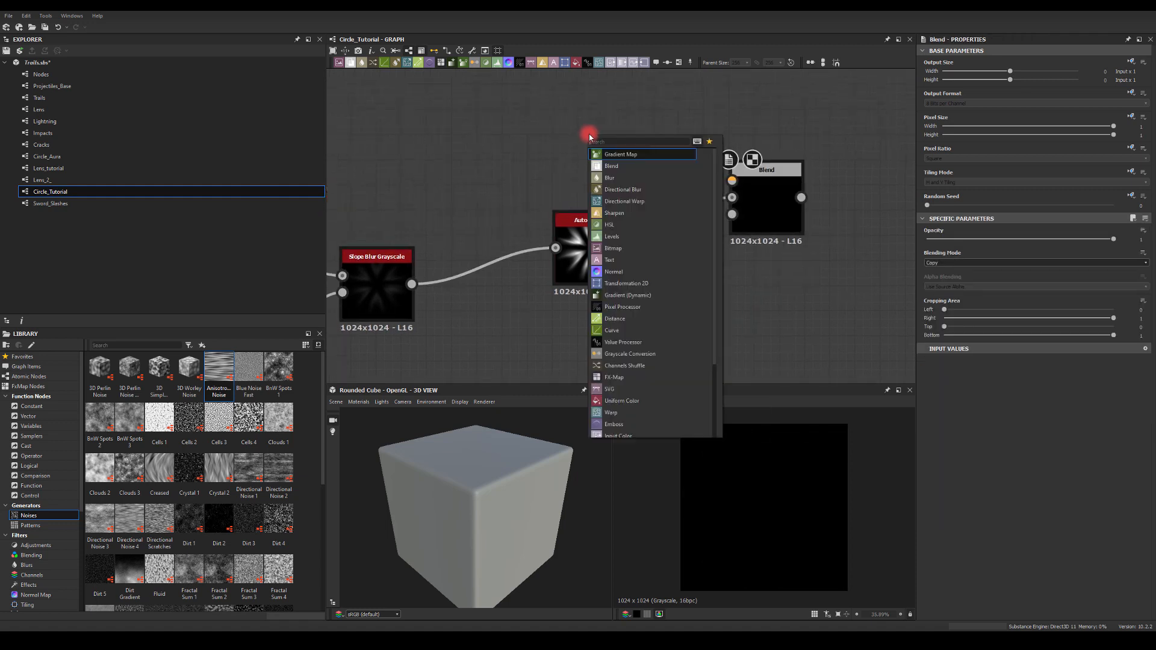
{"action": "left_click", "coordinate": [583, 119]}
{"action": "key", "text": "space"}
{"action": "type", "text": "per"}
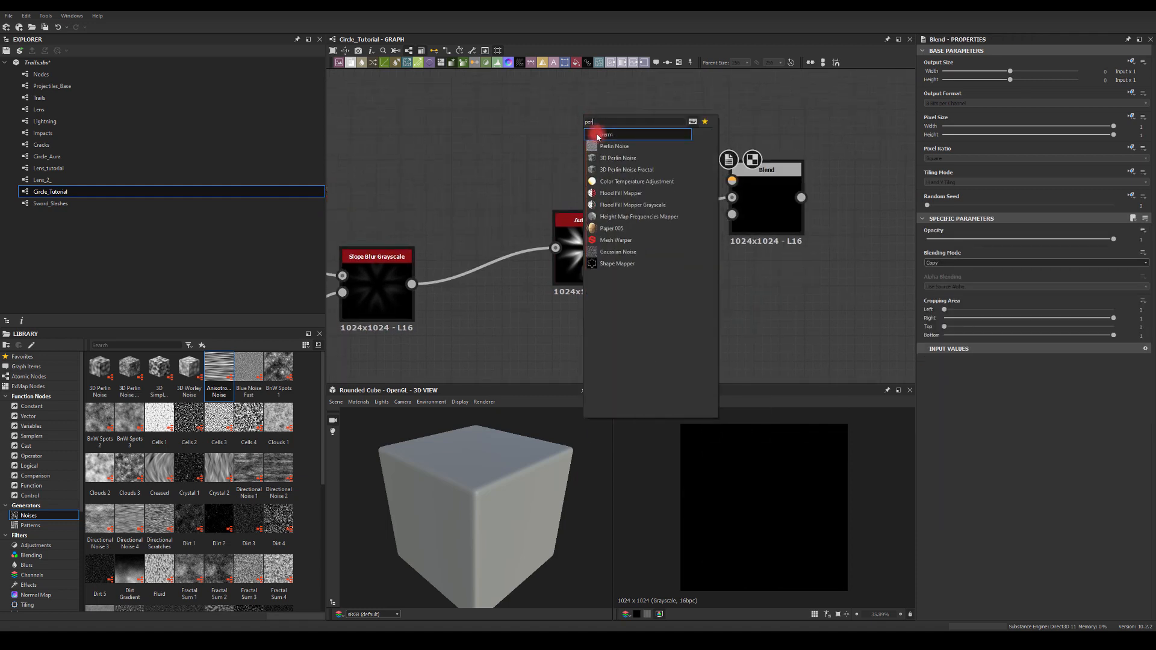
{"action": "left_click", "coordinate": [605, 146]}
{"action": "left_click_drag", "start_coordinate": [624, 121], "coordinate": [749, 193]}
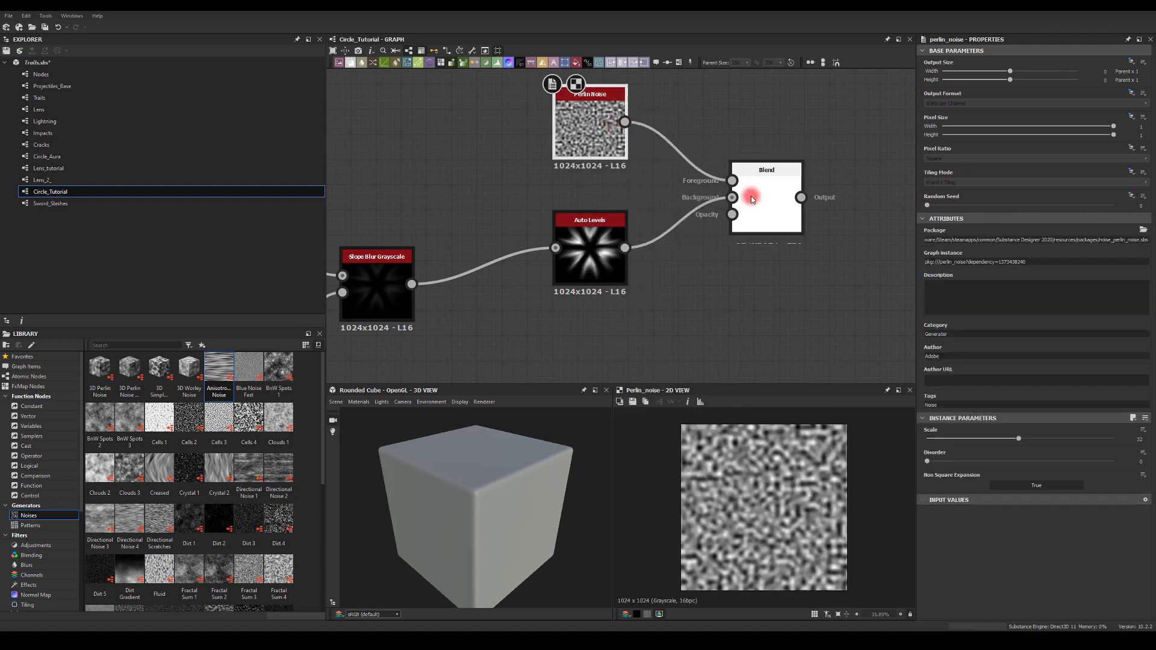
- Set the Blend node's Blending Mode to Multiply and the connected Perlin Noise's Scale to about 8
{"action": "left_click", "coordinate": [937, 263]}
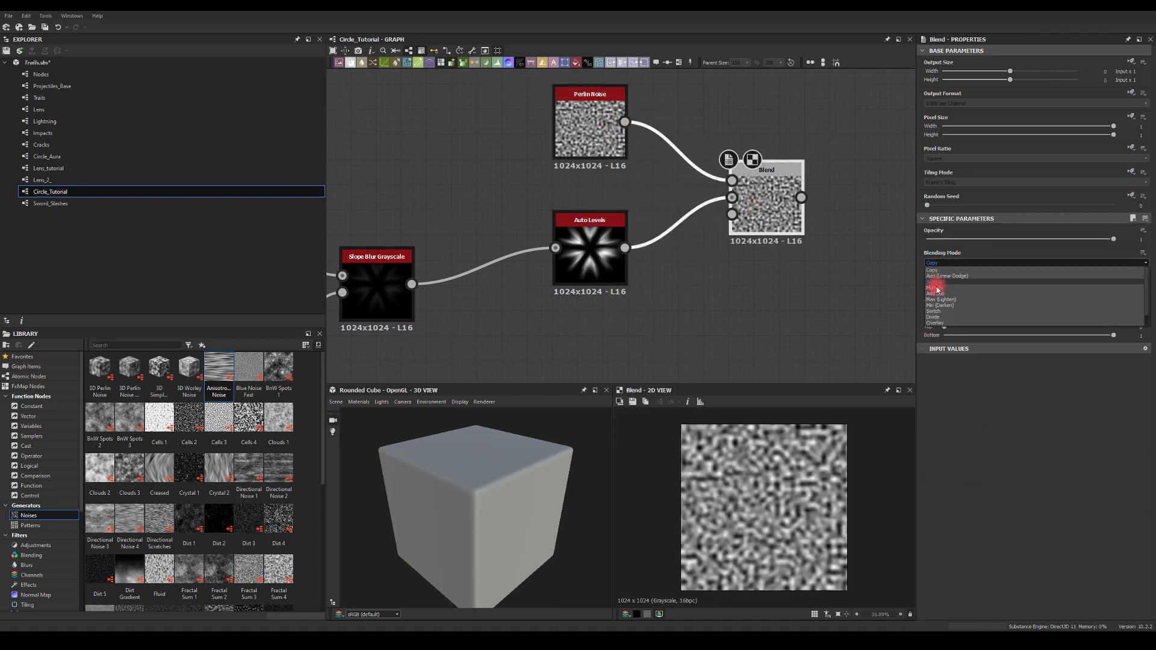
{"action": "left_click", "coordinate": [937, 288]}
{"action": "left_click", "coordinate": [613, 147]}
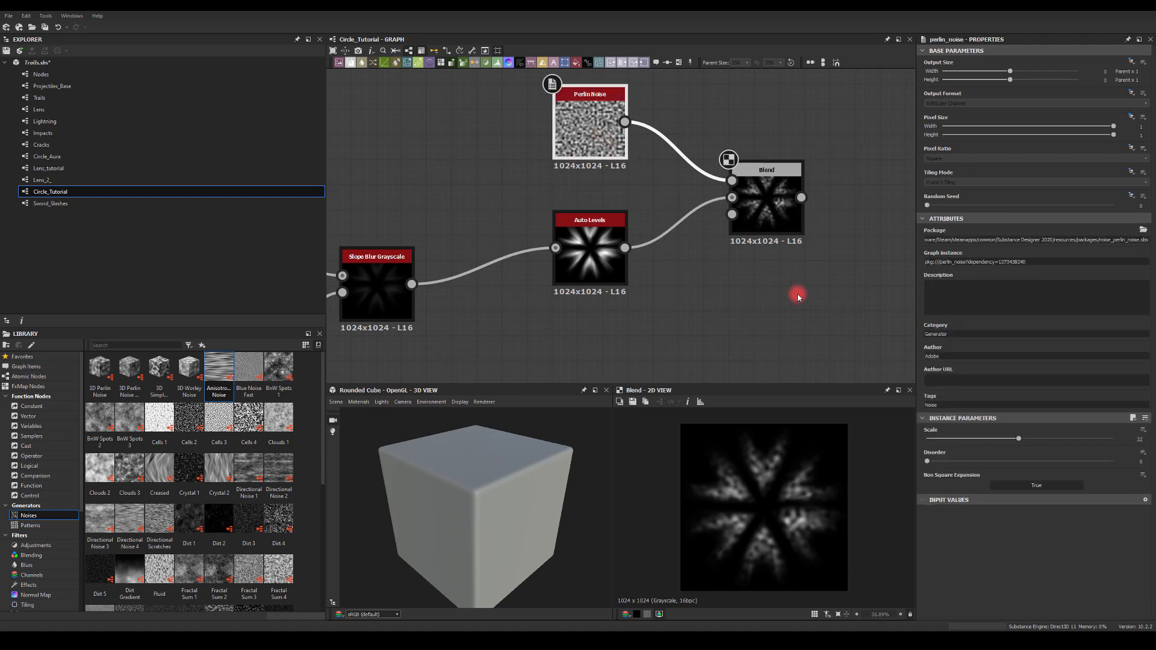
{"action": "left_click_drag", "start_coordinate": [973, 438], "coordinate": [948, 441]}
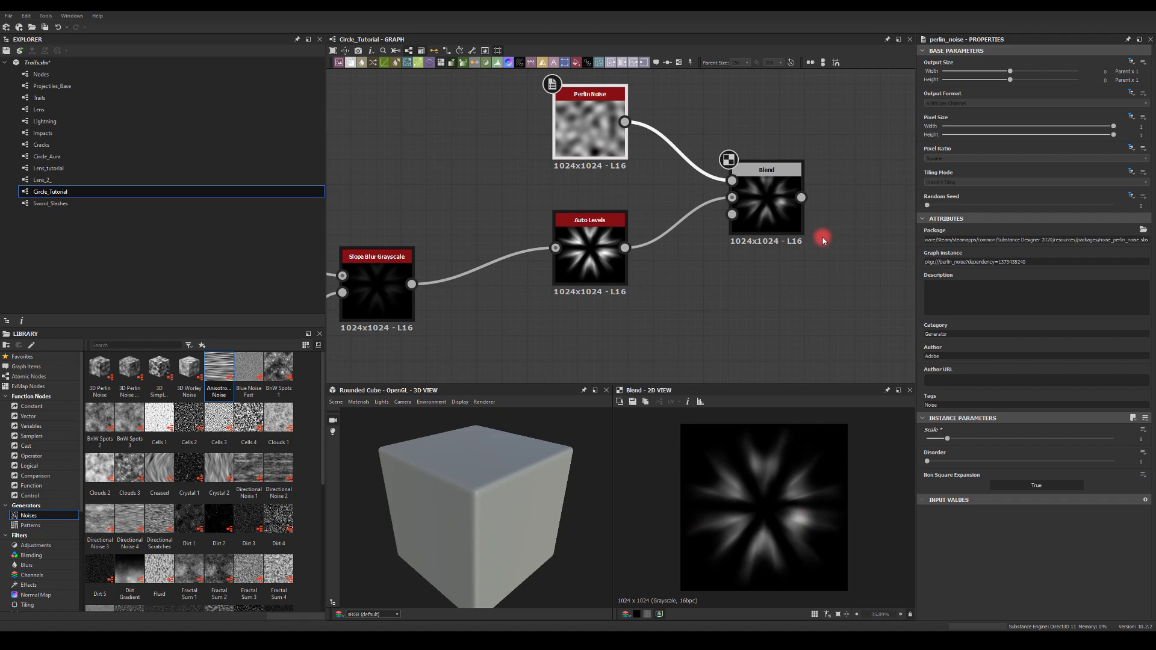
- Change the Blending Mode of the Blend node combining Perlin Noise and Auto Levels to Subtract
{"action": "middle_click_drag", "start_coordinate": [823, 237], "coordinate": [625, 206]}
{"action": "middle_click_drag", "start_coordinate": [643, 263], "coordinate": [601, 254]}
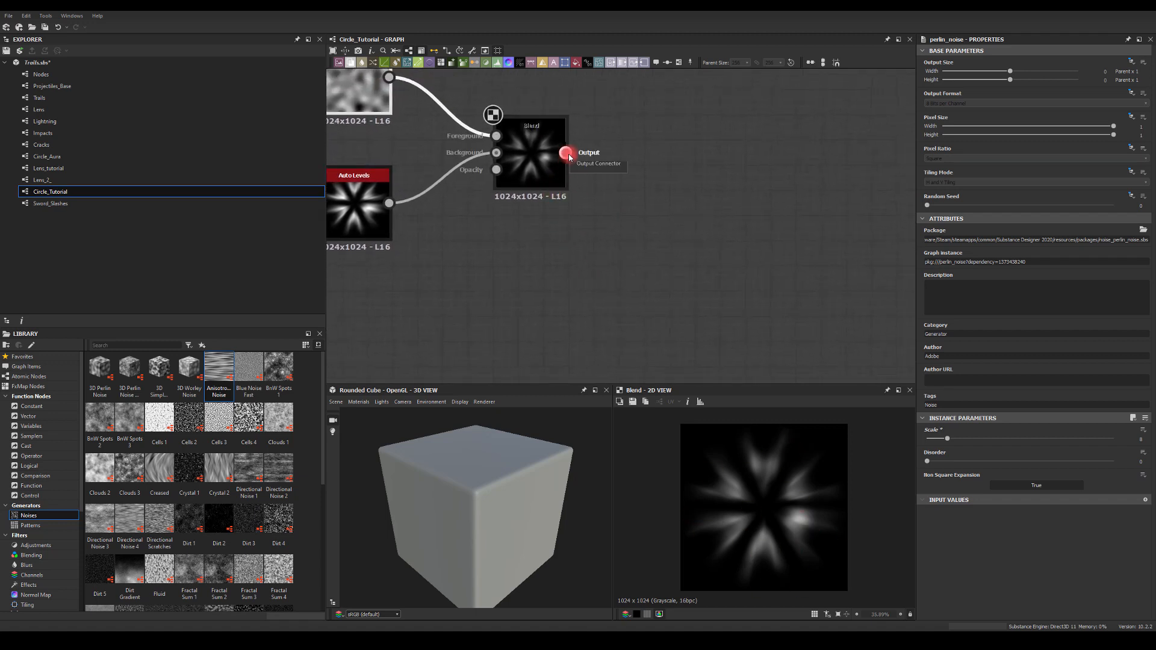
{"action": "middle_click_drag", "start_coordinate": [541, 216], "coordinate": [622, 252]}
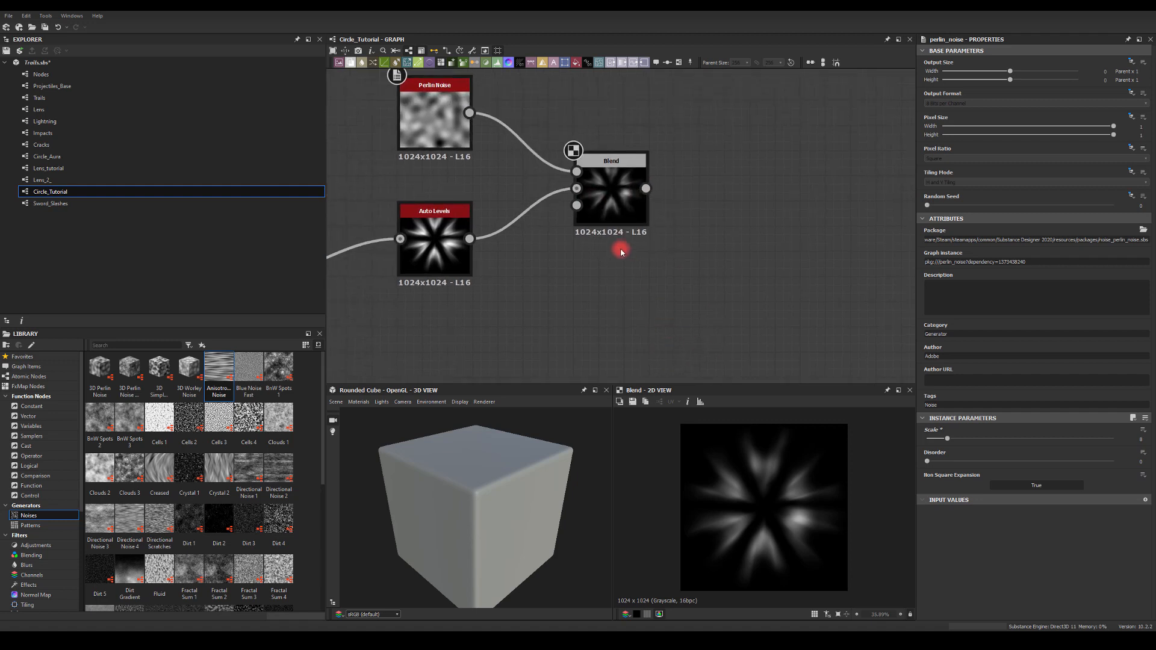
{"action": "left_click", "coordinate": [611, 184]}
{"action": "left_click", "coordinate": [956, 262]}
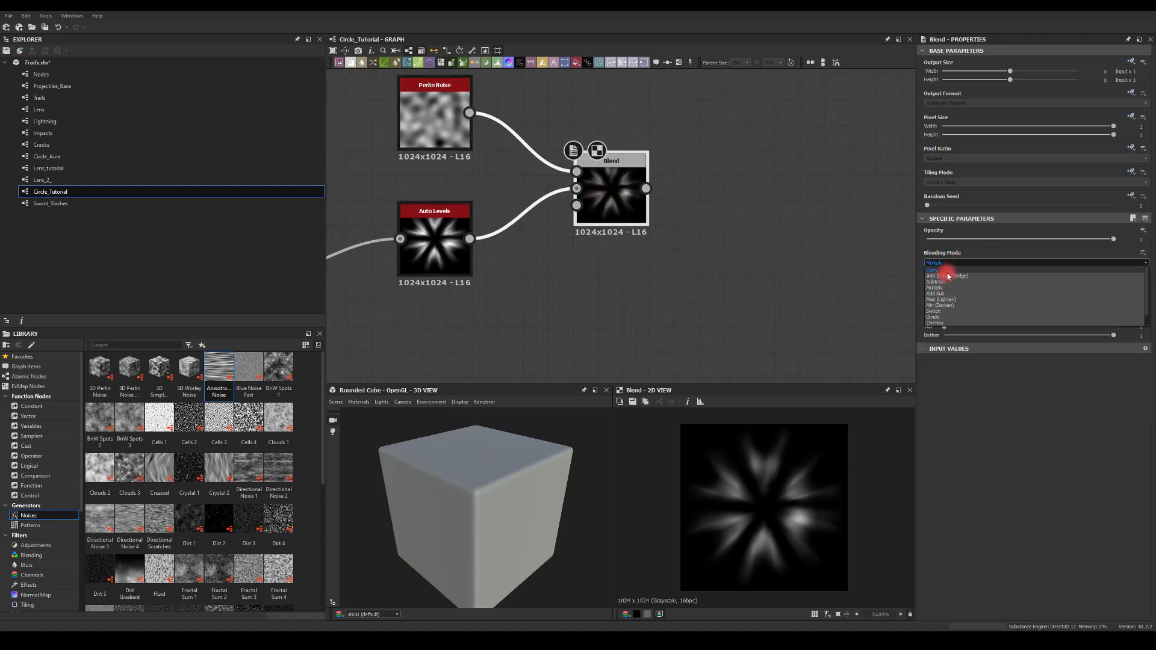
{"action": "left_click", "coordinate": [948, 280]}
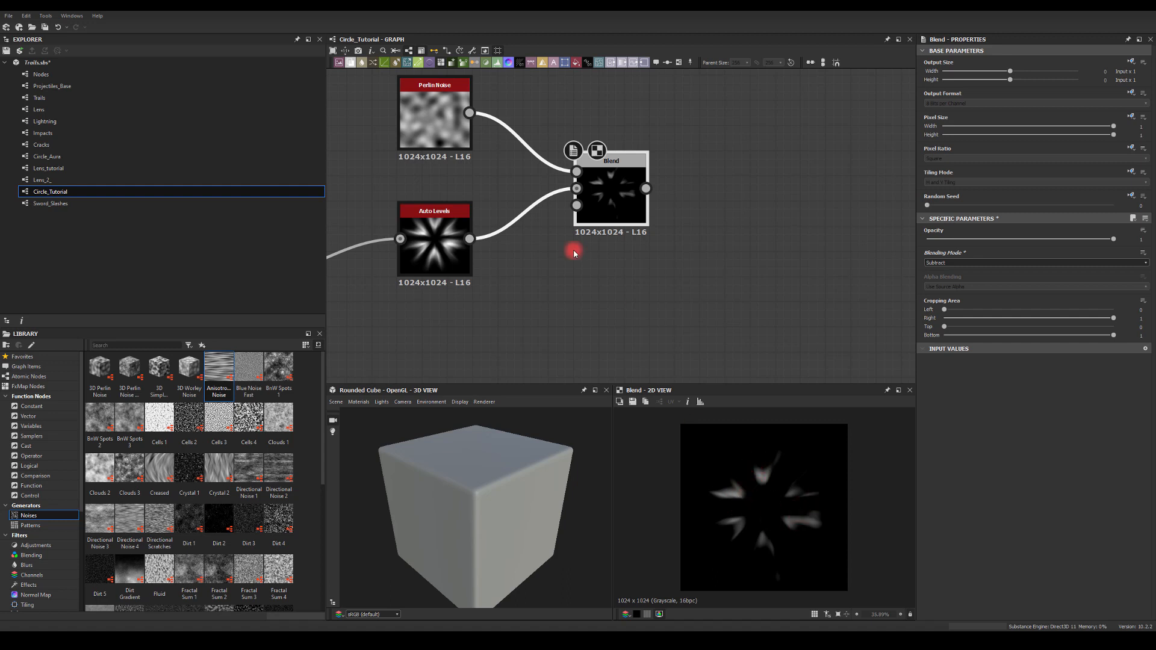
- Add a second Blend node after the Subtract blend and connect Auto Levels to its Foreground input
{"action": "middle_click_drag", "start_coordinate": [574, 253], "coordinate": [580, 216]}
{"action": "left_click_drag", "start_coordinate": [651, 151], "coordinate": [737, 182]}
{"action": "type", "text": "bl"}
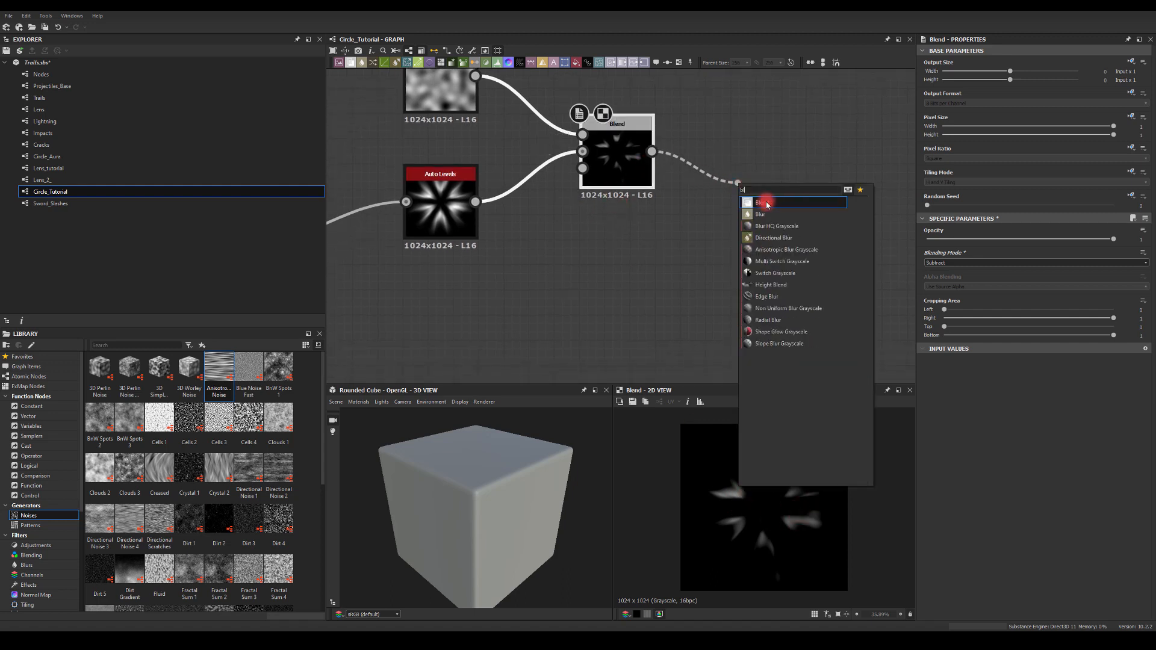
{"action": "left_click", "coordinate": [767, 204]}
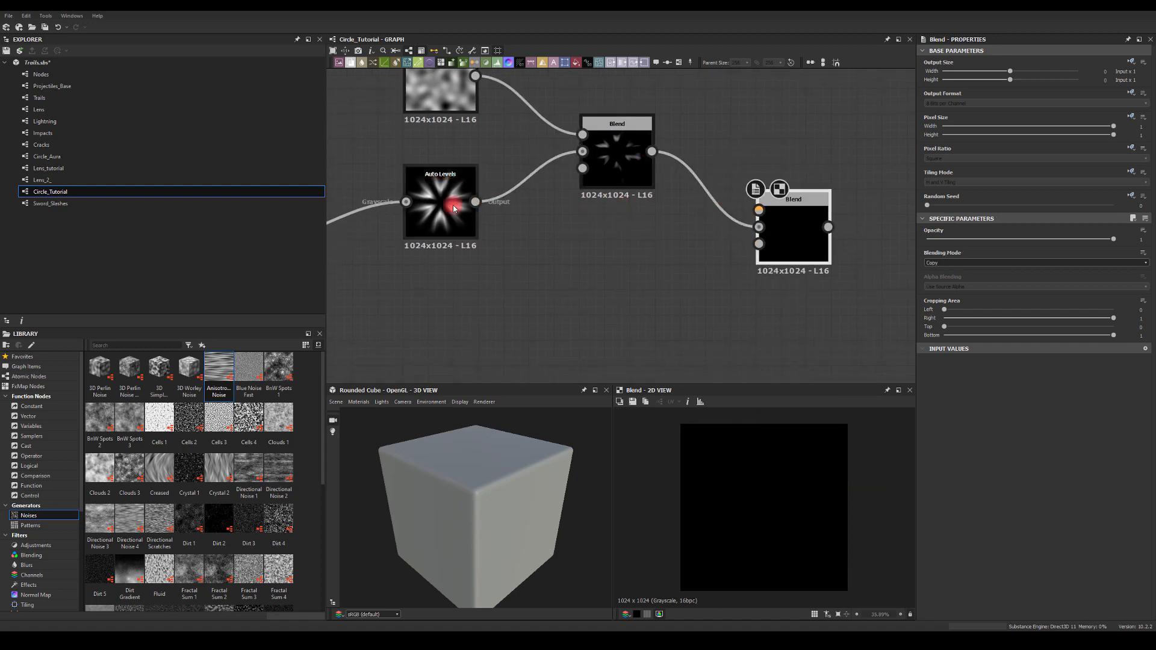
{"action": "left_click_drag", "start_coordinate": [475, 202], "coordinate": [758, 210]}
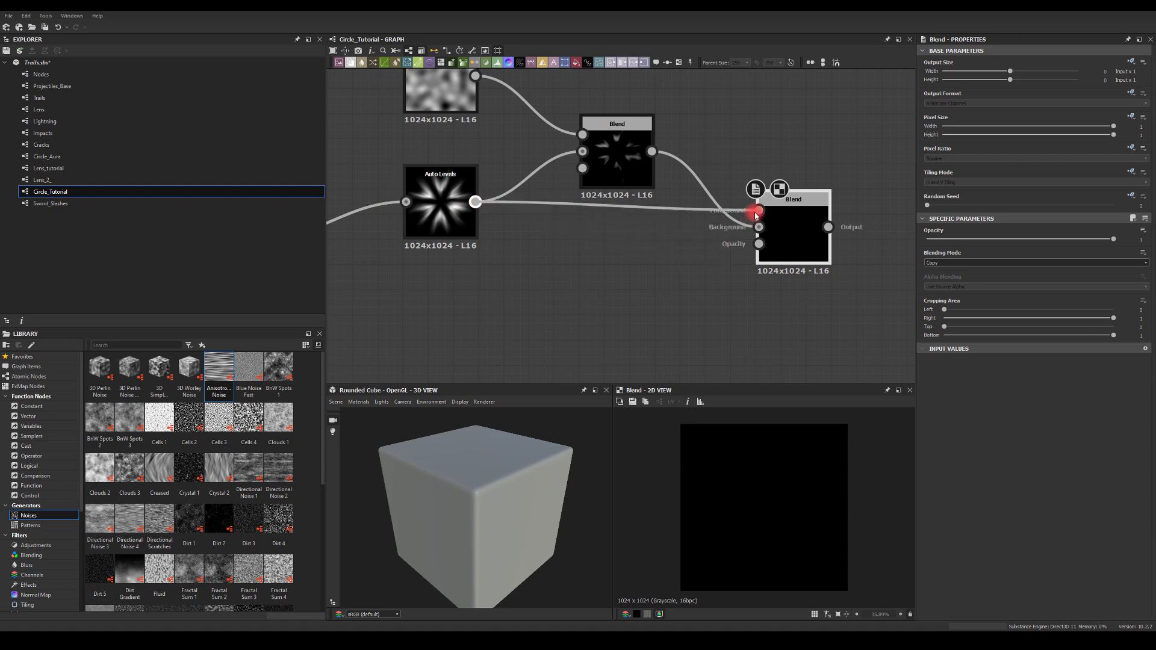
- Set the second Blend's Blending Mode to Add (Linear Dodge) and move the node slightly farther from the first Blend
{"action": "left_click", "coordinate": [942, 262]}
{"action": "left_click", "coordinate": [939, 280]}
{"action": "middle_click_drag", "start_coordinate": [735, 312], "coordinate": [697, 281]}
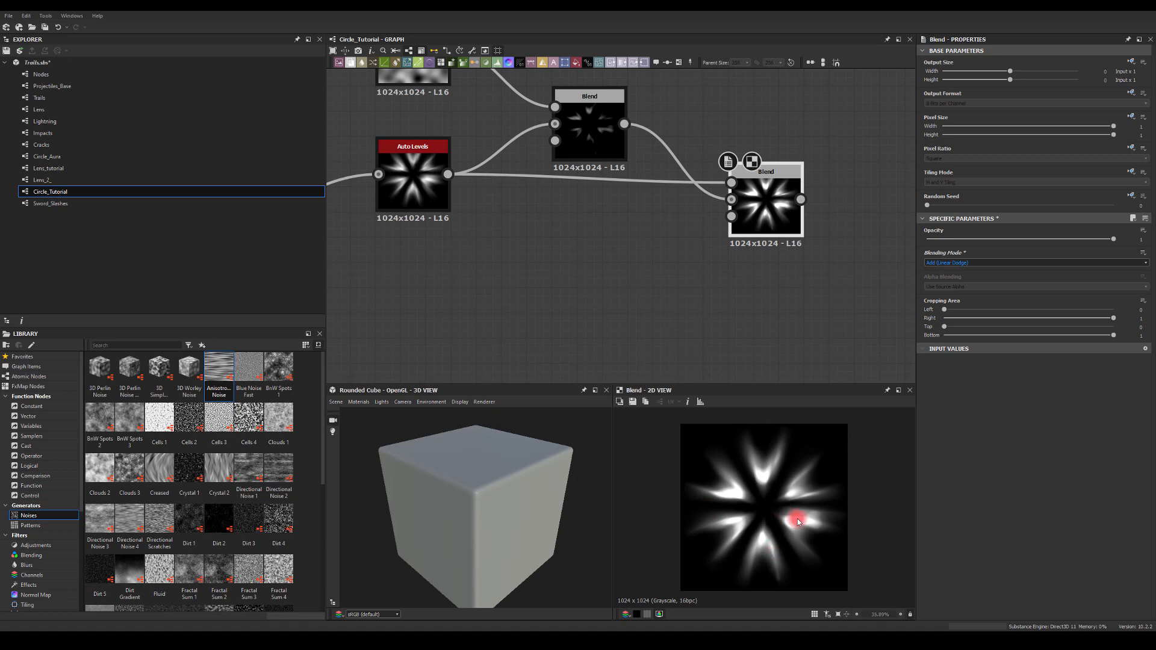
{"action": "middle_click_drag", "start_coordinate": [804, 346], "coordinate": [631, 379]}
{"action": "left_click_drag", "start_coordinate": [628, 245], "coordinate": [652, 246]}
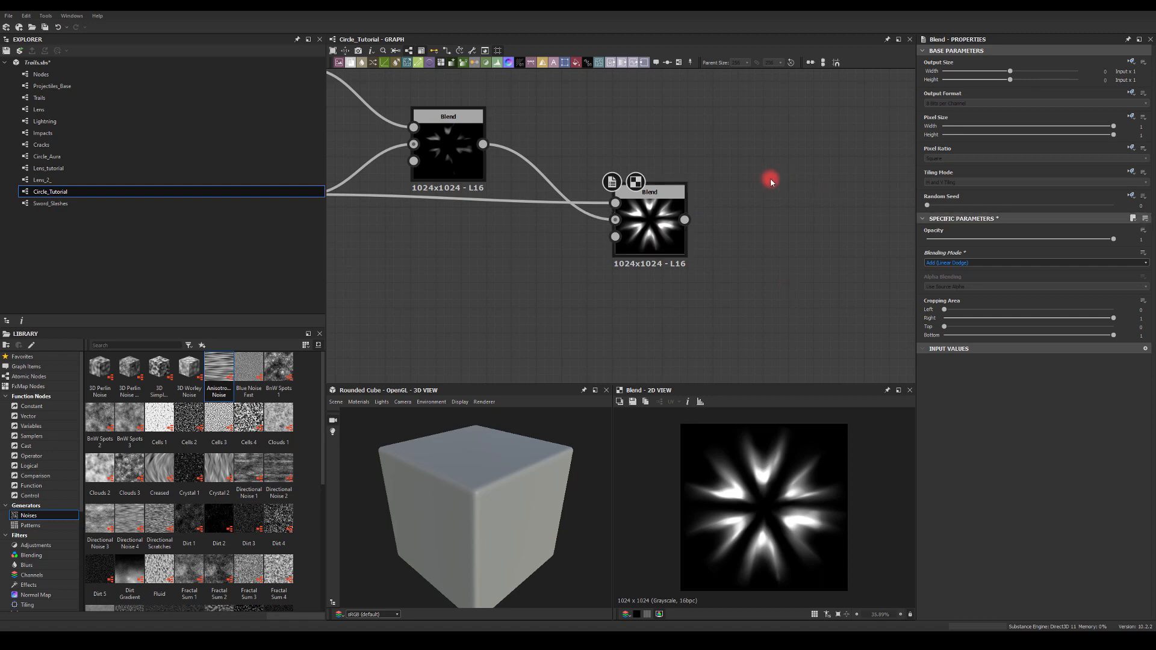
- Add a third Blend node with the Add (Linear Dodge) blend connected to its Background input
{"action": "middle_click_drag", "start_coordinate": [789, 193], "coordinate": [792, 171]}
{"action": "left_click_drag", "start_coordinate": [739, 189], "coordinate": [812, 195]}
{"action": "type", "text": "bl"}
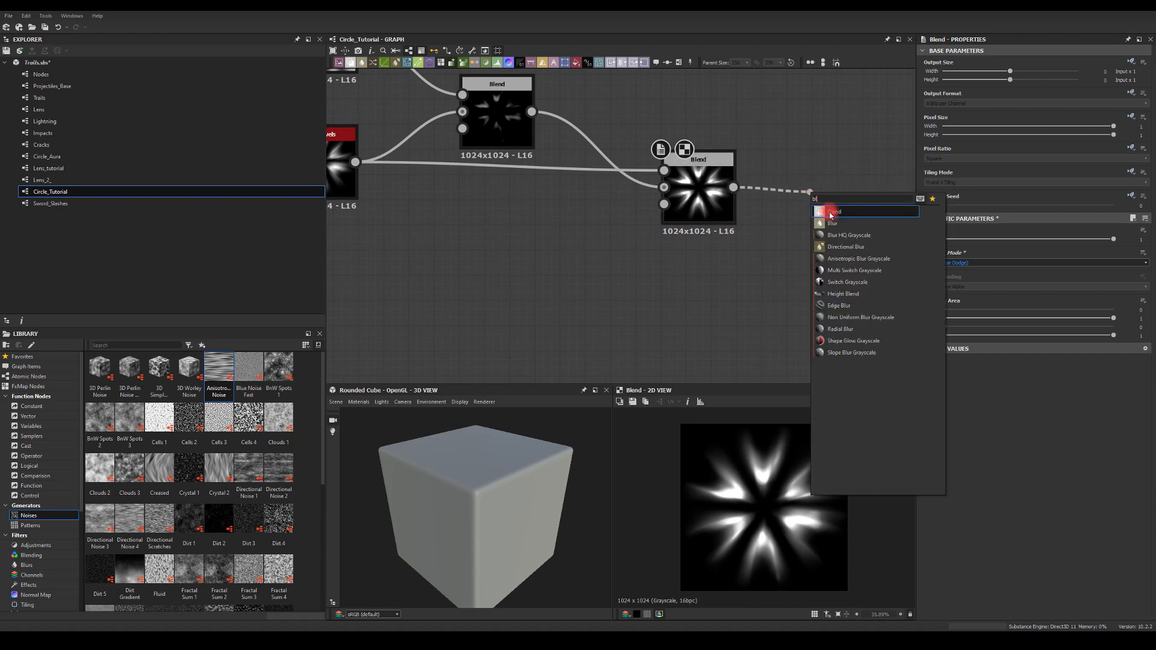
{"action": "left_click", "coordinate": [830, 215]}
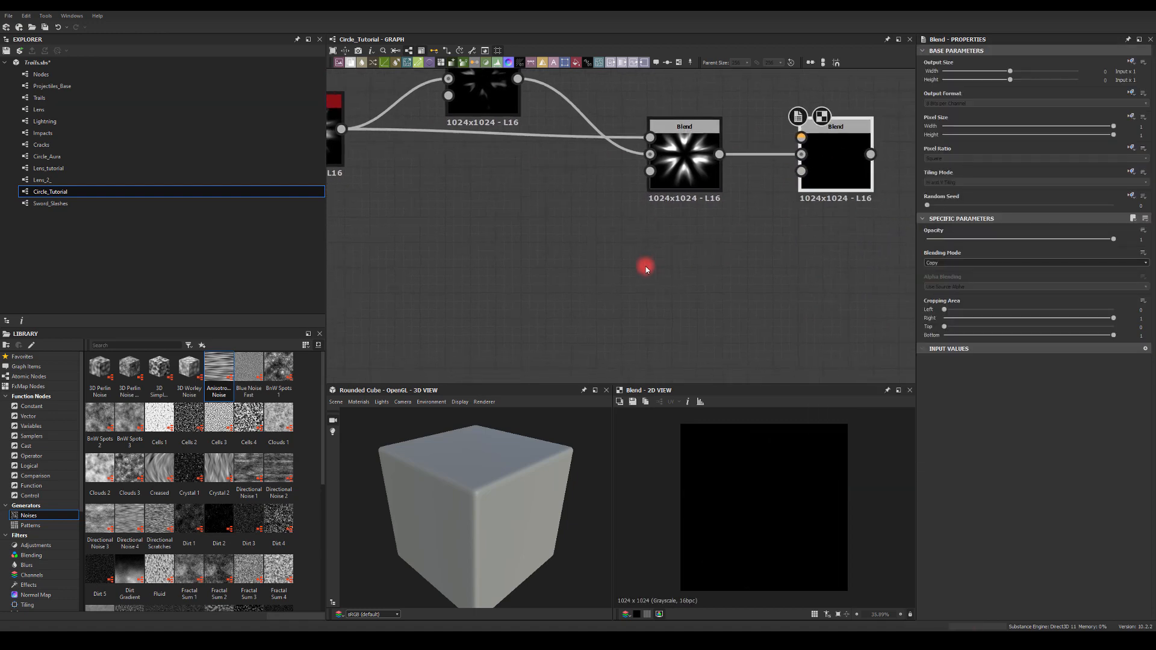
- Add an Anisotropic Noise node below the Blends, set Rotate to True, and feed its output into a new Shape Mapper node
{"action": "left_click_drag", "start_coordinate": [219, 368], "coordinate": [702, 282]}
{"action": "left_click", "coordinate": [1005, 509]}
{"action": "type", "text": "sha"}
{"action": "left_click", "coordinate": [726, 345]}
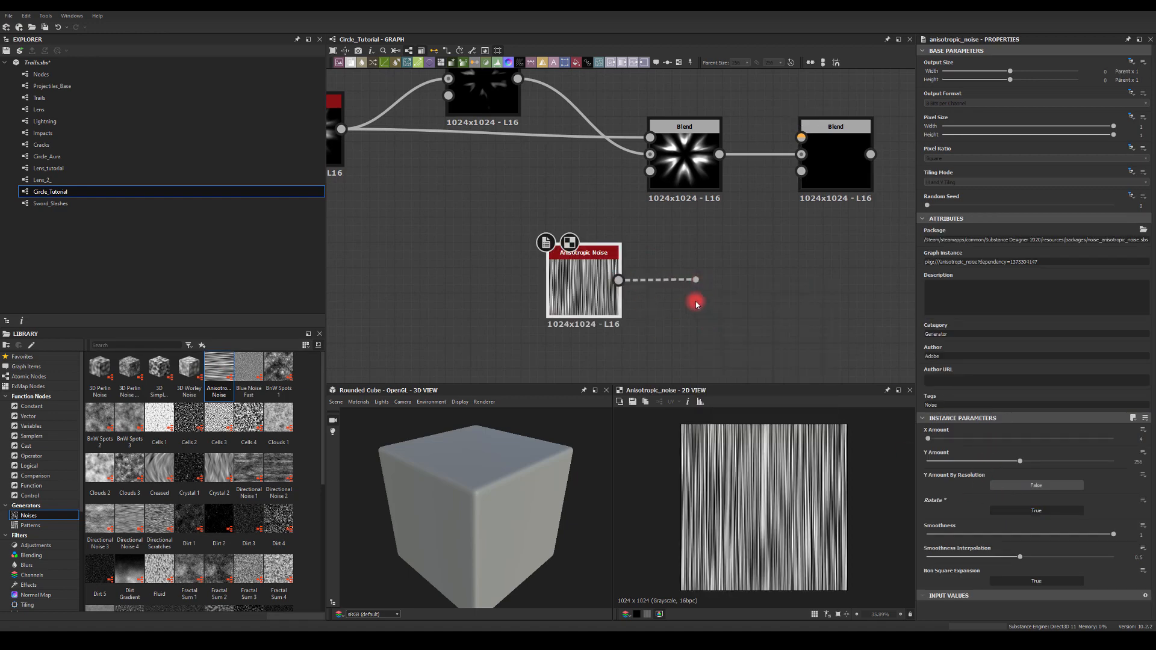
- Set the Anisotropic Noise node's X Amount to 1 and Y Amount to 5
{"action": "left_click_drag", "start_coordinate": [1019, 484], "coordinate": [1150, 499]}
{"action": "left_click", "coordinate": [586, 301]}
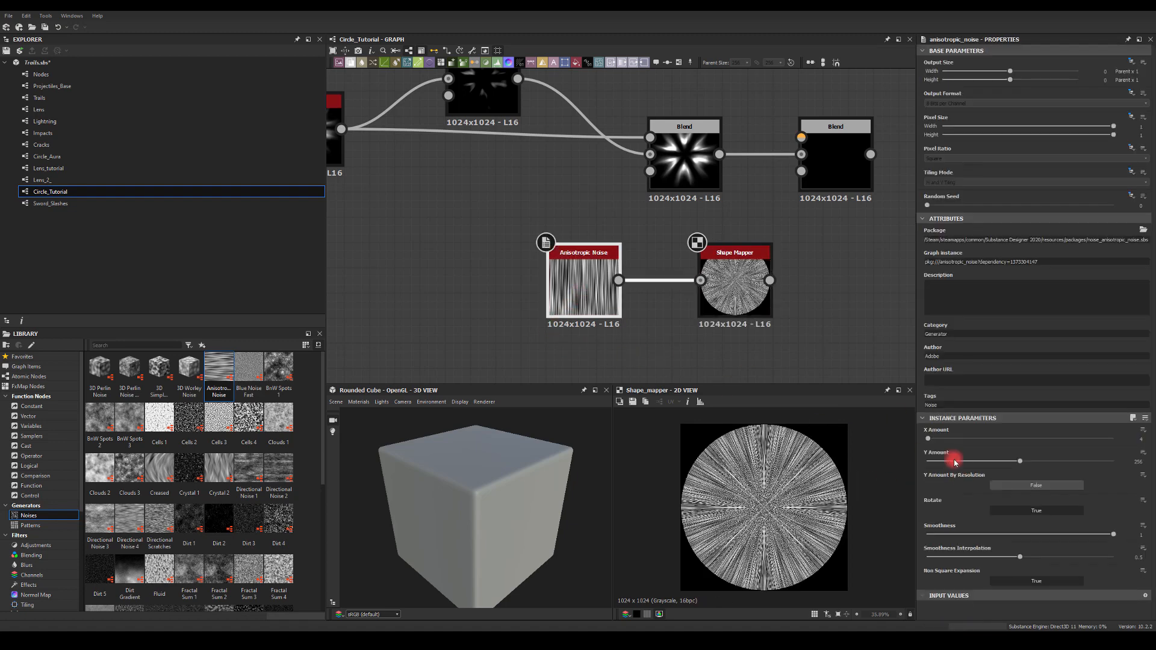
{"action": "left_click_drag", "start_coordinate": [947, 461], "coordinate": [907, 443]}
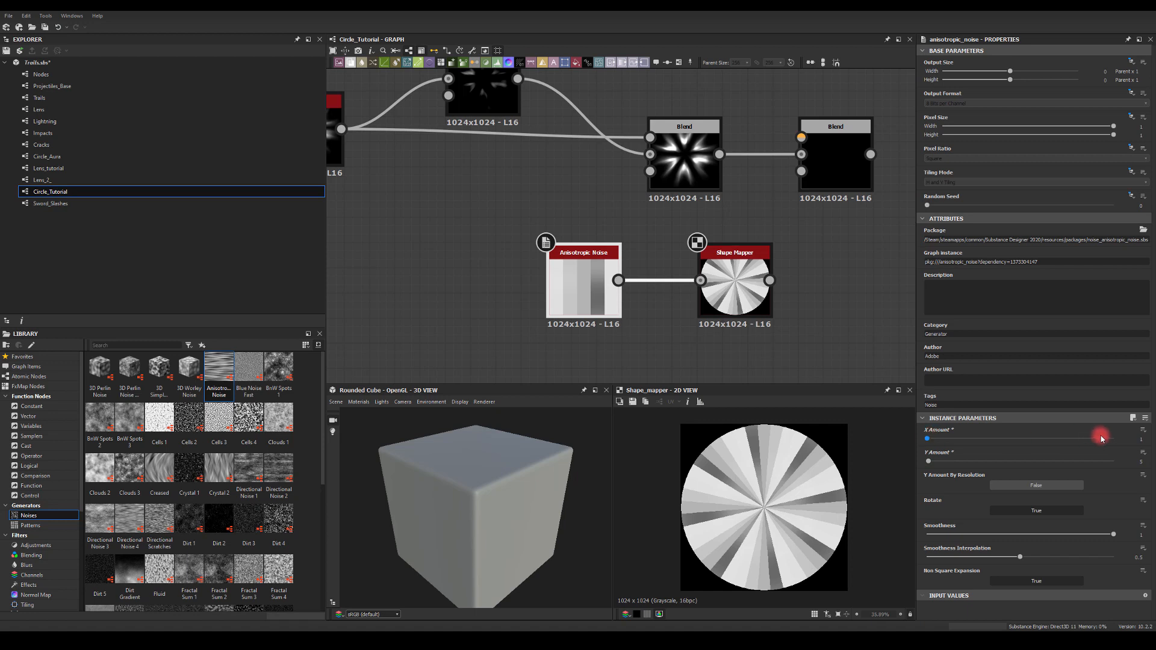
- Connect the Shape Mapper output to the third Blend's Foreground input and set that Blend's Blending Mode to Multiply
{"action": "left_click", "coordinate": [755, 282]}
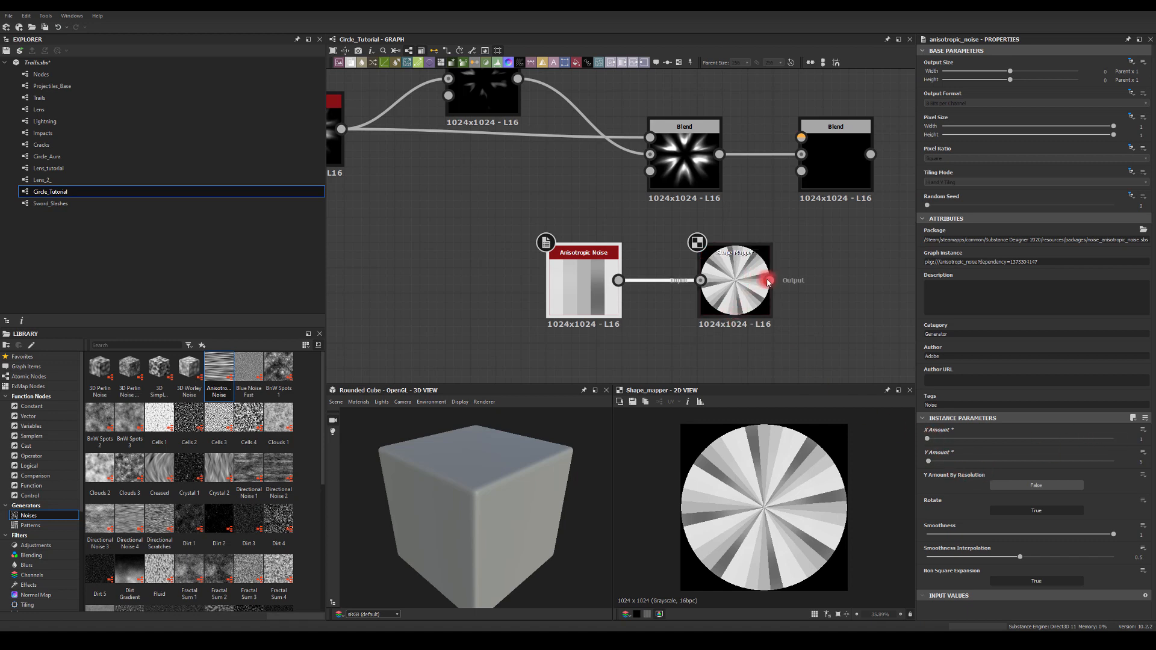
{"action": "left_click_drag", "start_coordinate": [768, 283], "coordinate": [801, 137]}
{"action": "left_click", "coordinate": [835, 157]}
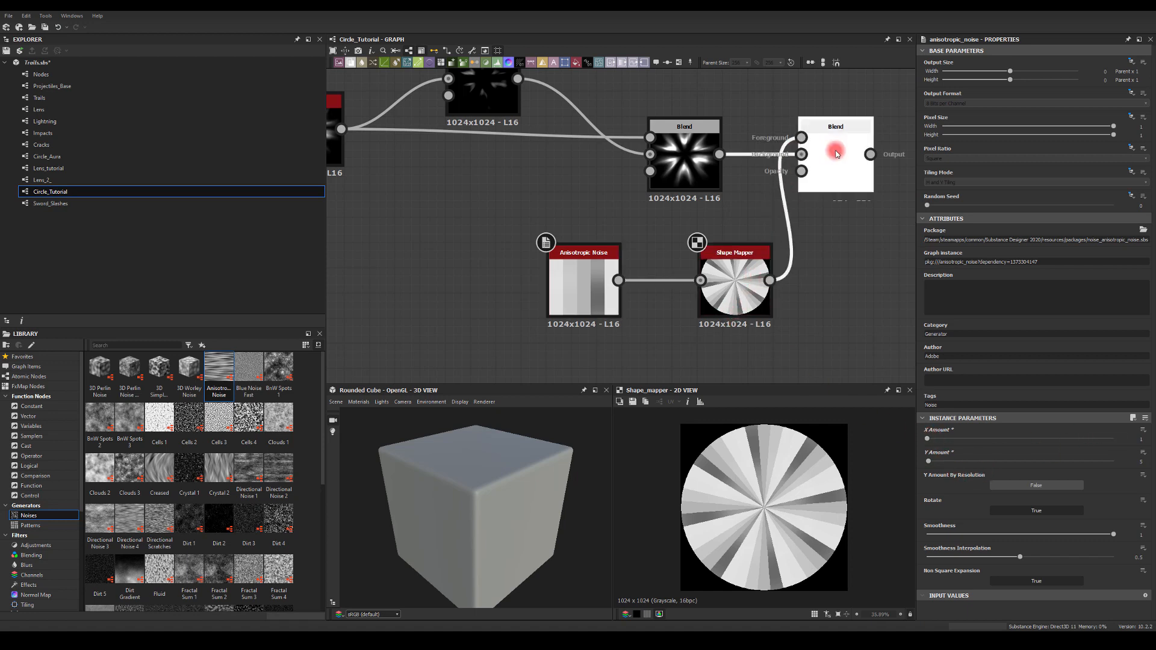
{"action": "left_click", "coordinate": [932, 268]}
{"action": "left_click", "coordinate": [933, 292]}
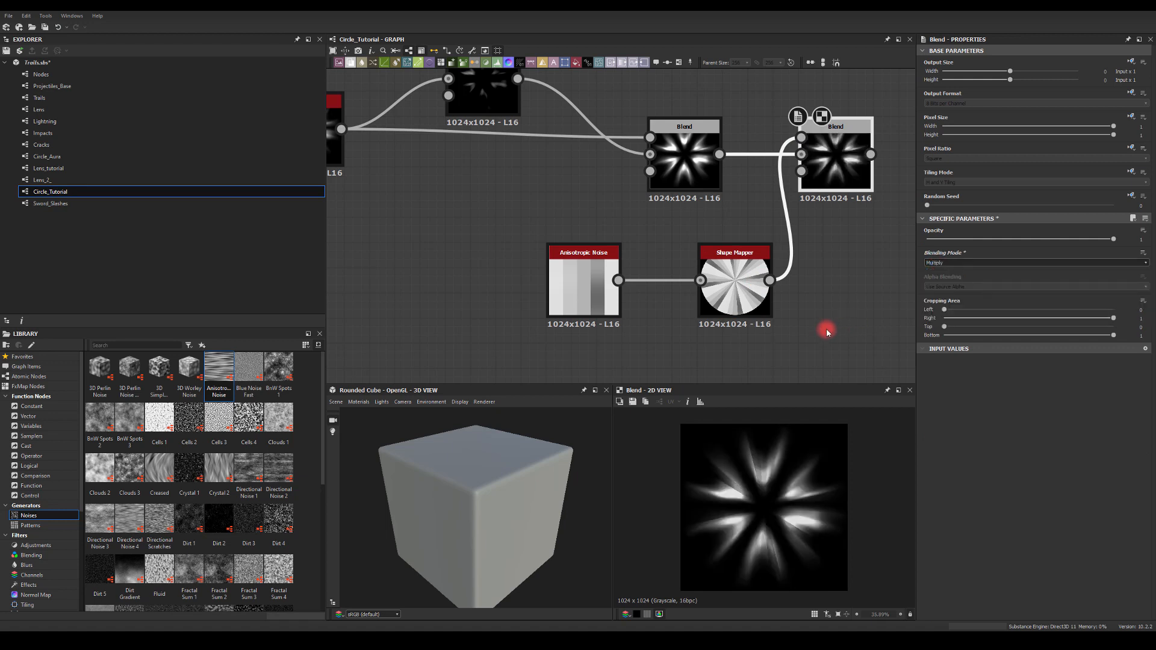
- Insert a Blur HQ Grayscale node between the Shape Mapper and the third Blend's Foreground input, spacing the nodes in a row
{"action": "middle_click_drag", "start_coordinate": [766, 322], "coordinate": [724, 315]}
{"action": "left_click_drag", "start_coordinate": [534, 259], "coordinate": [433, 268]}
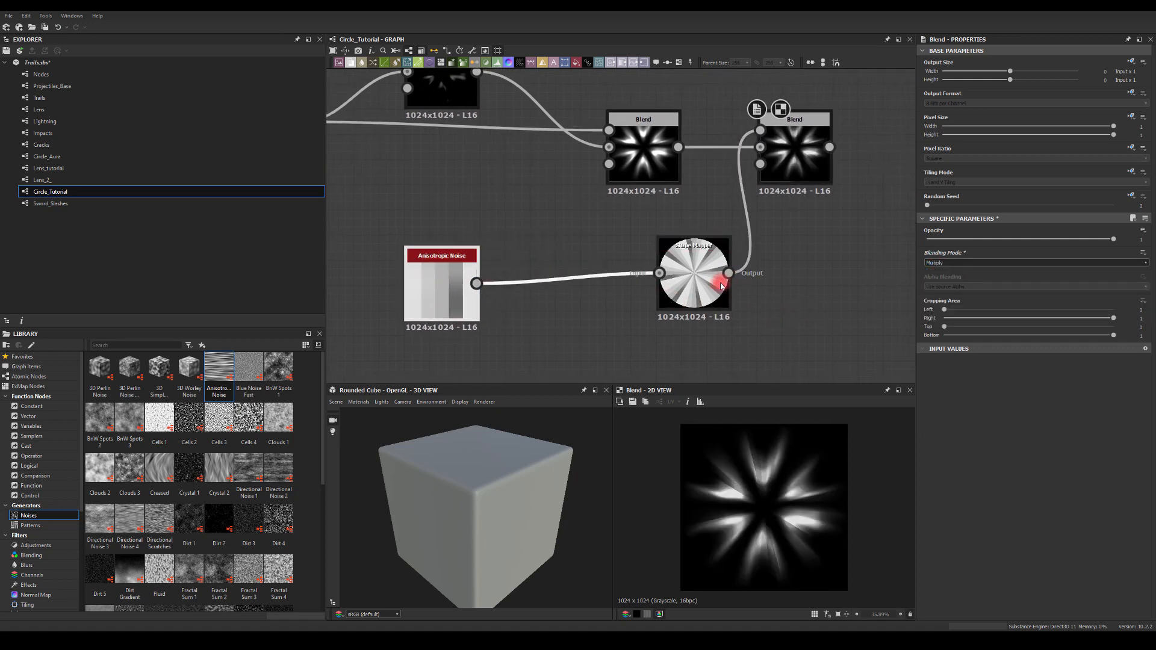
{"action": "left_click_drag", "start_coordinate": [681, 268], "coordinate": [708, 296]}
{"action": "type", "text": "bl"}
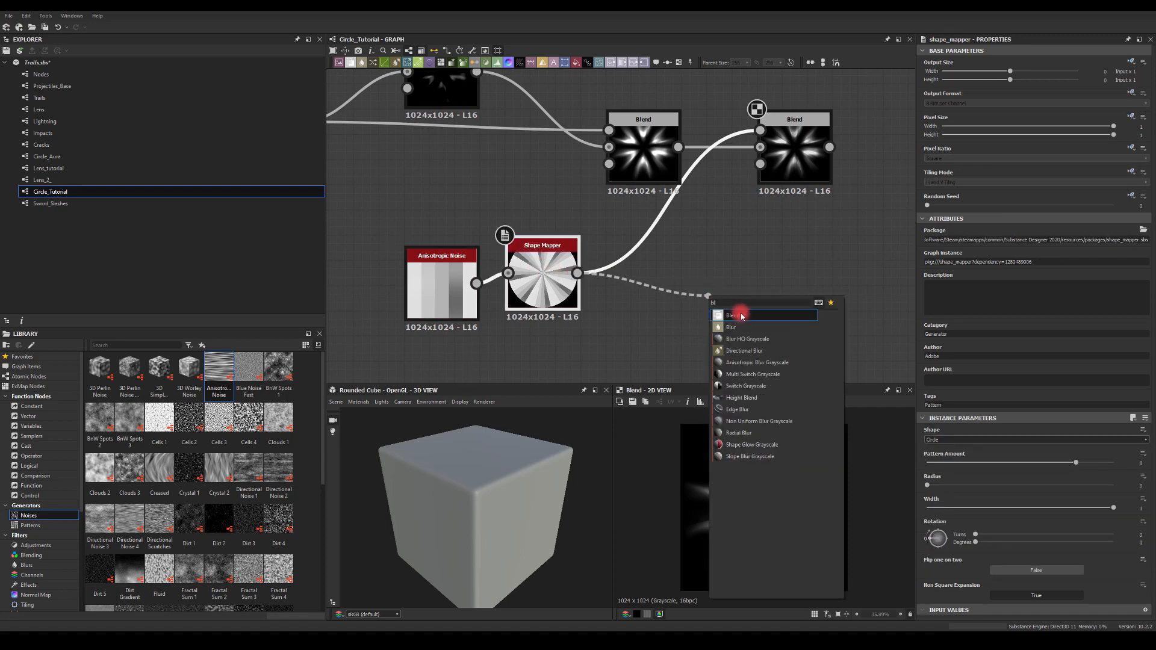
{"action": "left_click", "coordinate": [735, 339]}
{"action": "left_click_drag", "start_coordinate": [780, 299], "coordinate": [761, 130]}
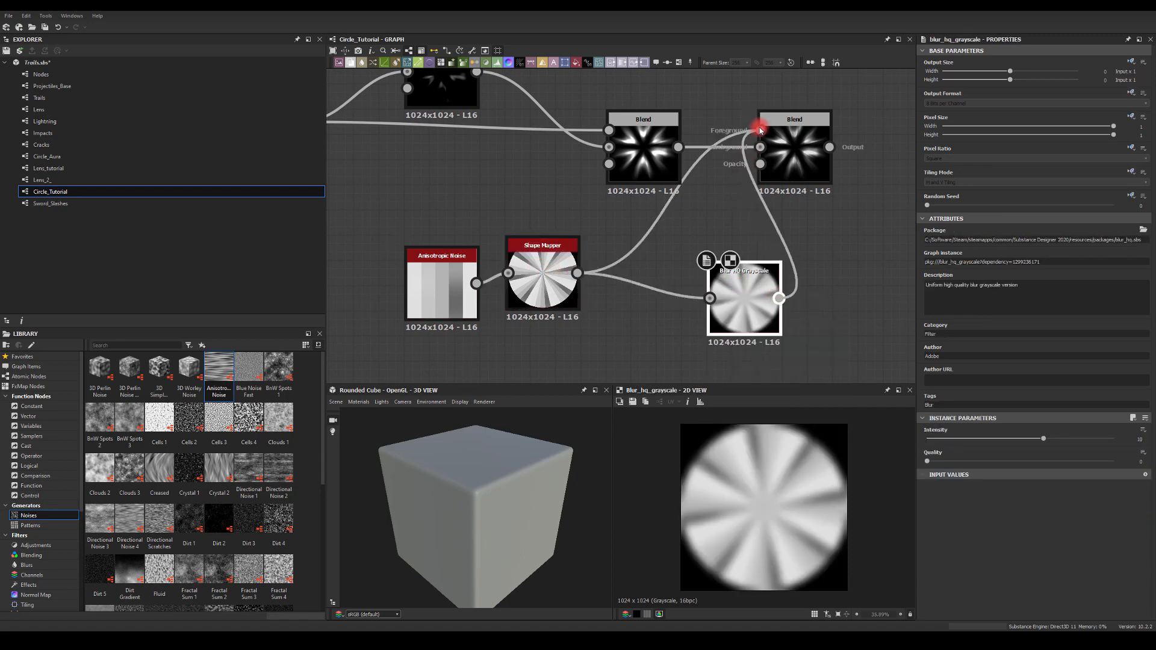
{"action": "left_click_drag", "start_coordinate": [735, 312], "coordinate": [634, 287]}
- Compare the Subtract and Overlay modes on the third Blend and set its Blending Mode to Subtract
{"action": "left_click", "coordinate": [792, 156]}
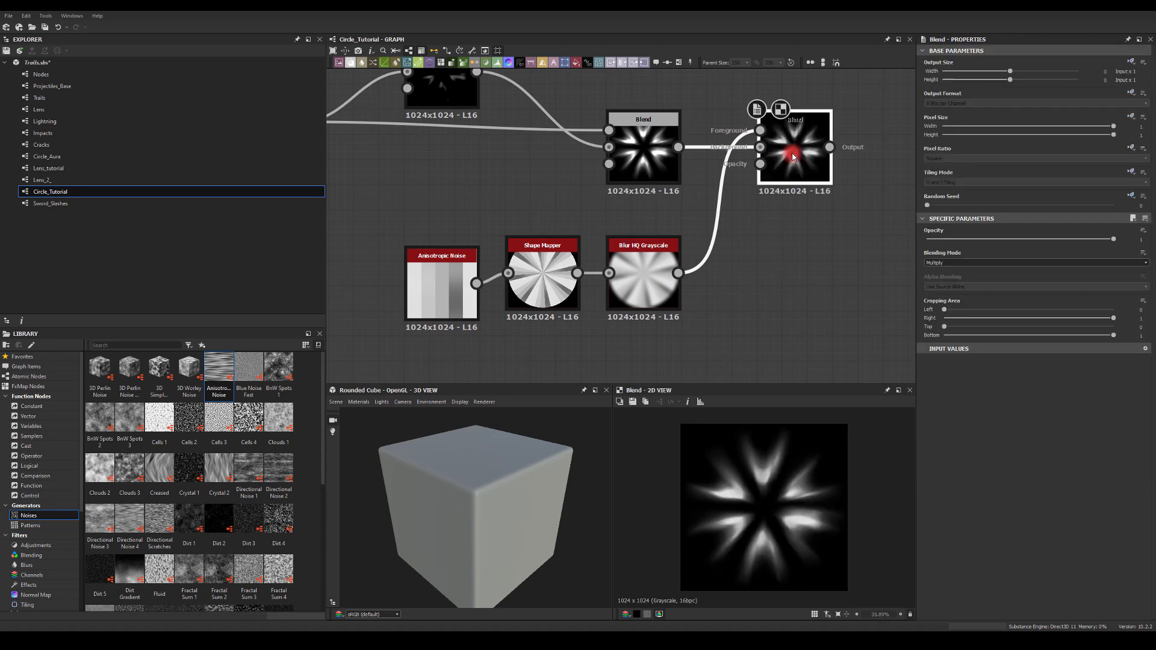
{"action": "left_click", "coordinate": [948, 265]}
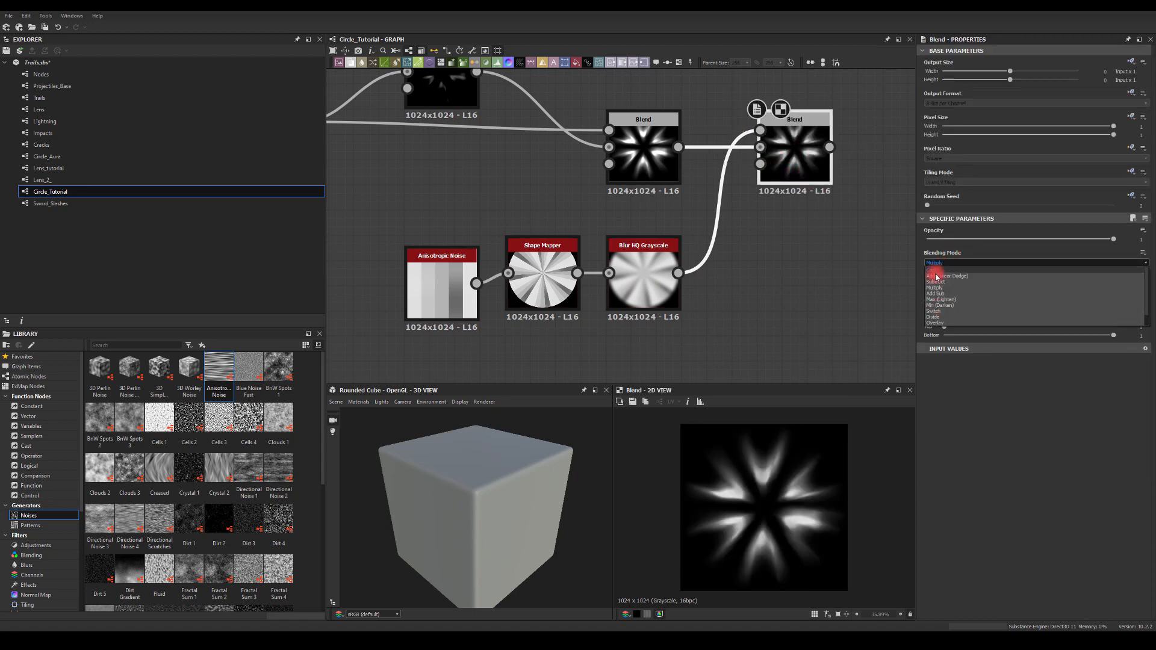
{"action": "left_click", "coordinate": [940, 279]}
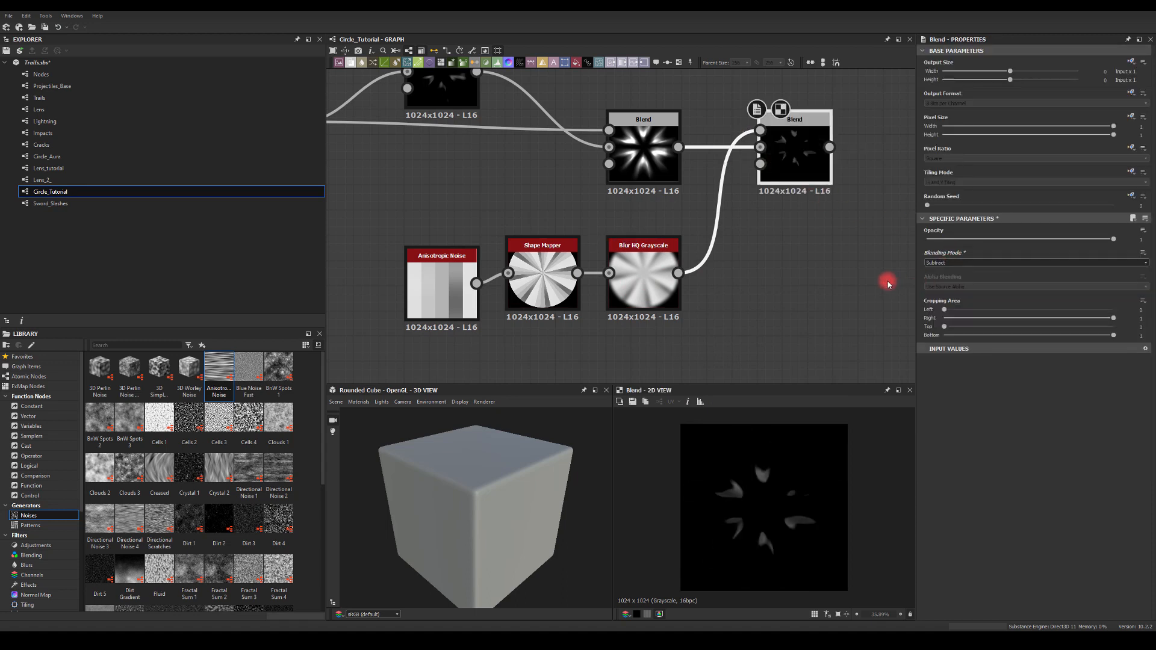
{"action": "left_click", "coordinate": [944, 264]}
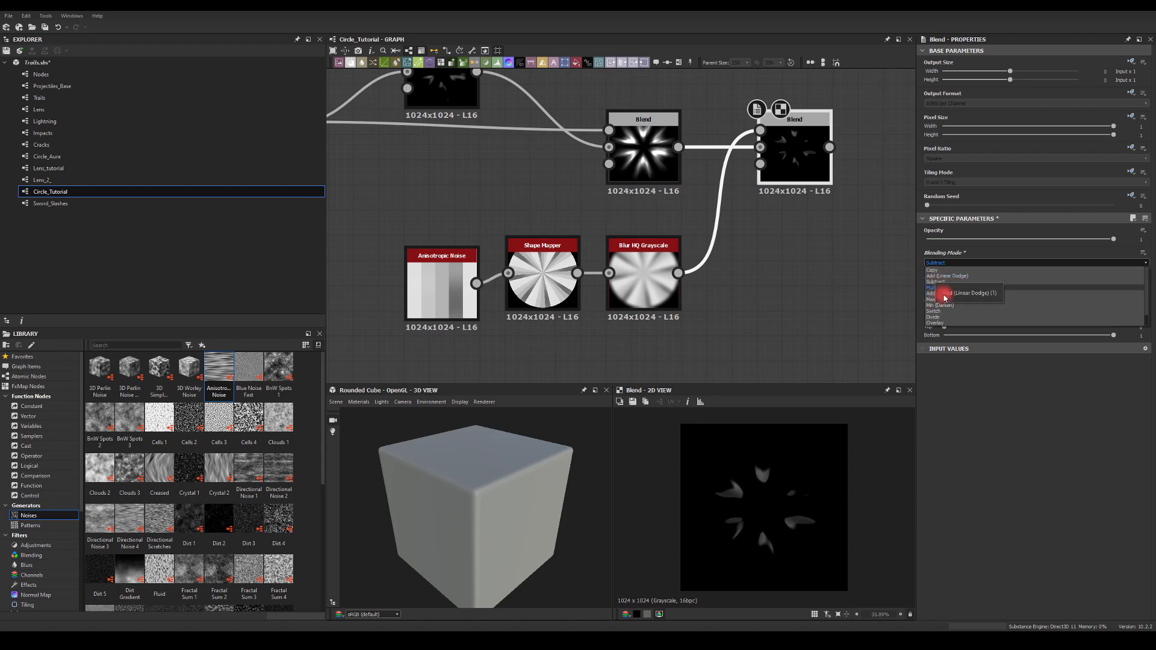
{"action": "left_click", "coordinate": [938, 322]}
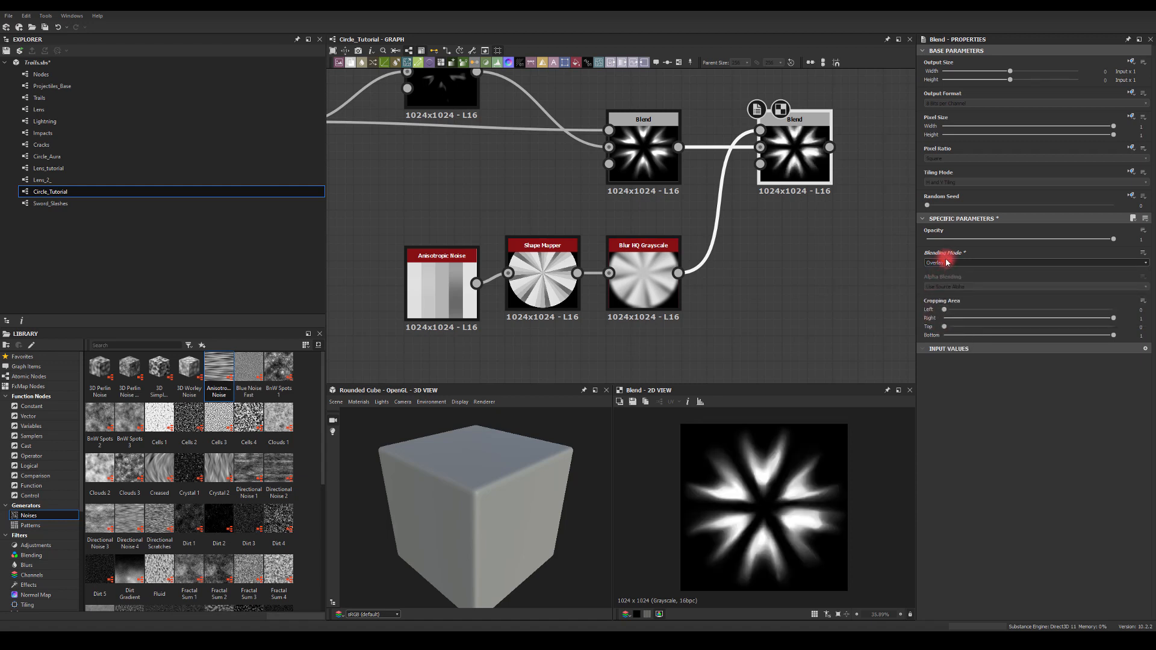
{"action": "left_click", "coordinate": [946, 262]}
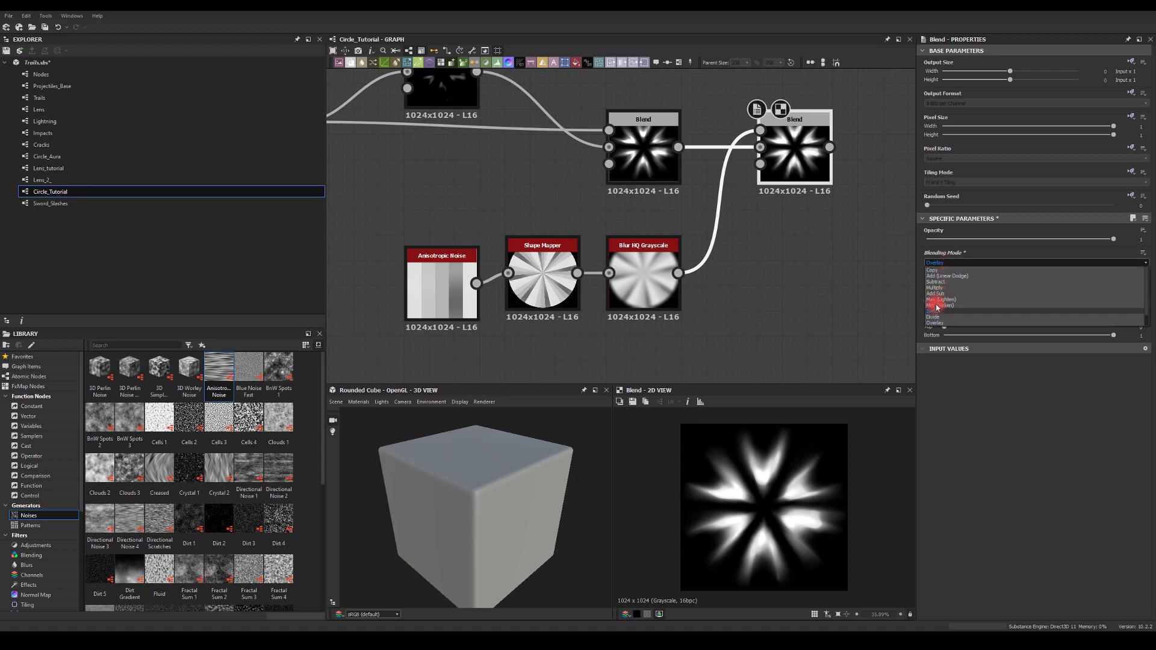
{"action": "left_click", "coordinate": [937, 281]}
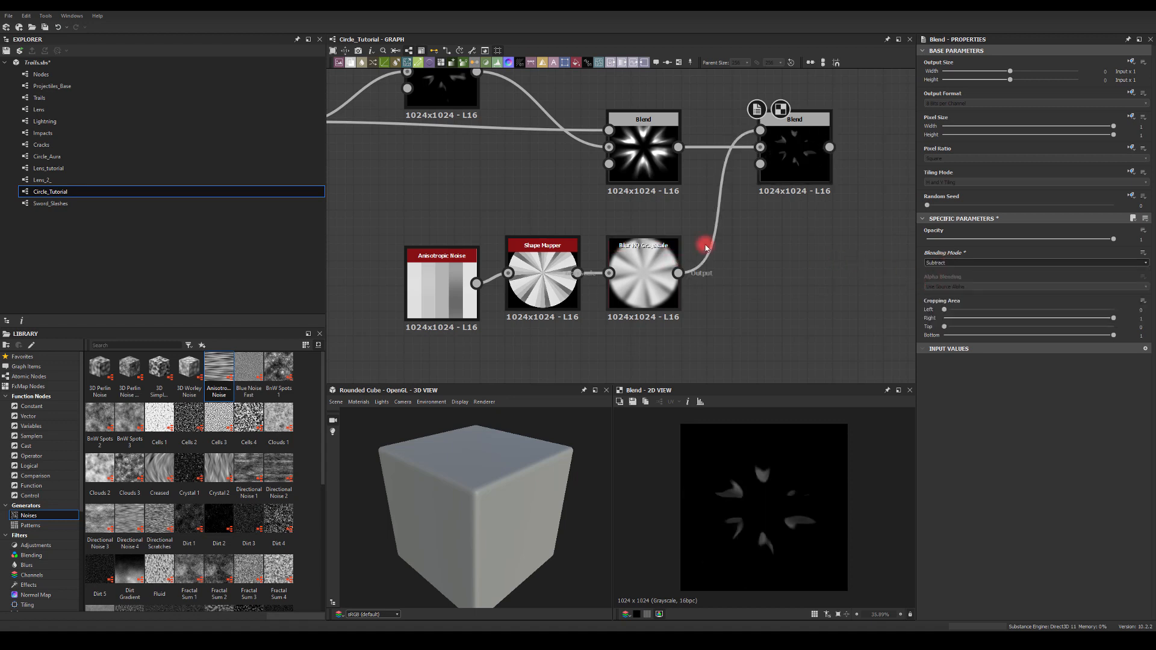
- Try an Opacity of 0.44 on the third Blend and return it to 1
{"action": "left_click_drag", "start_coordinate": [1111, 240], "coordinate": [1009, 235]}
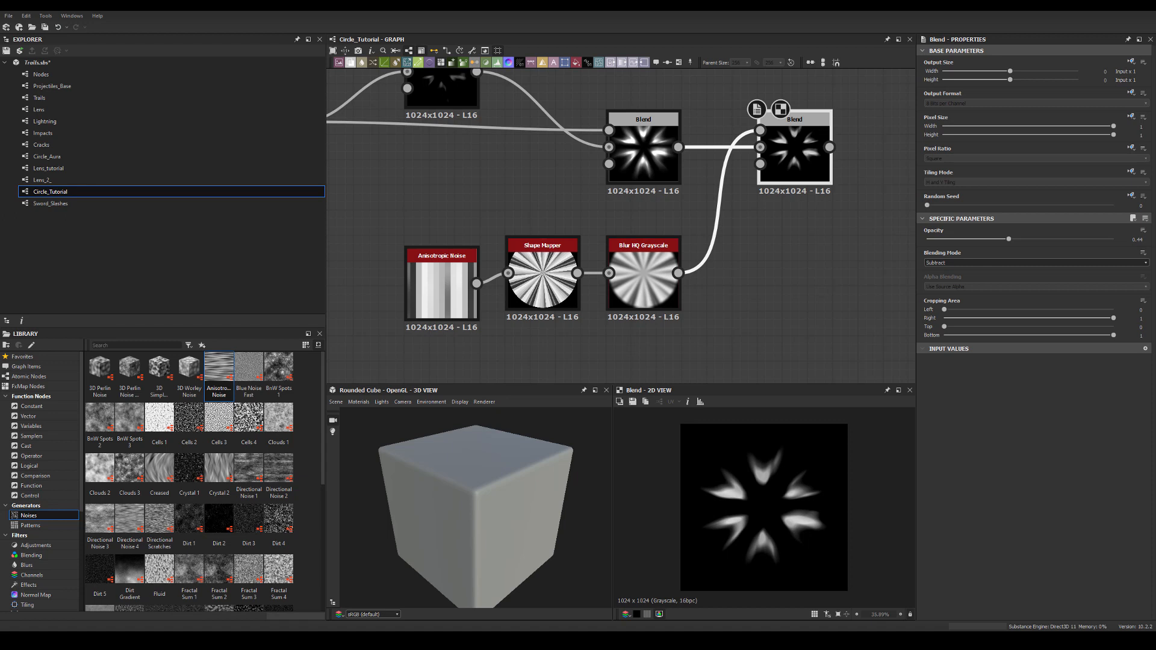
{"action": "left_click", "coordinate": [780, 237]}
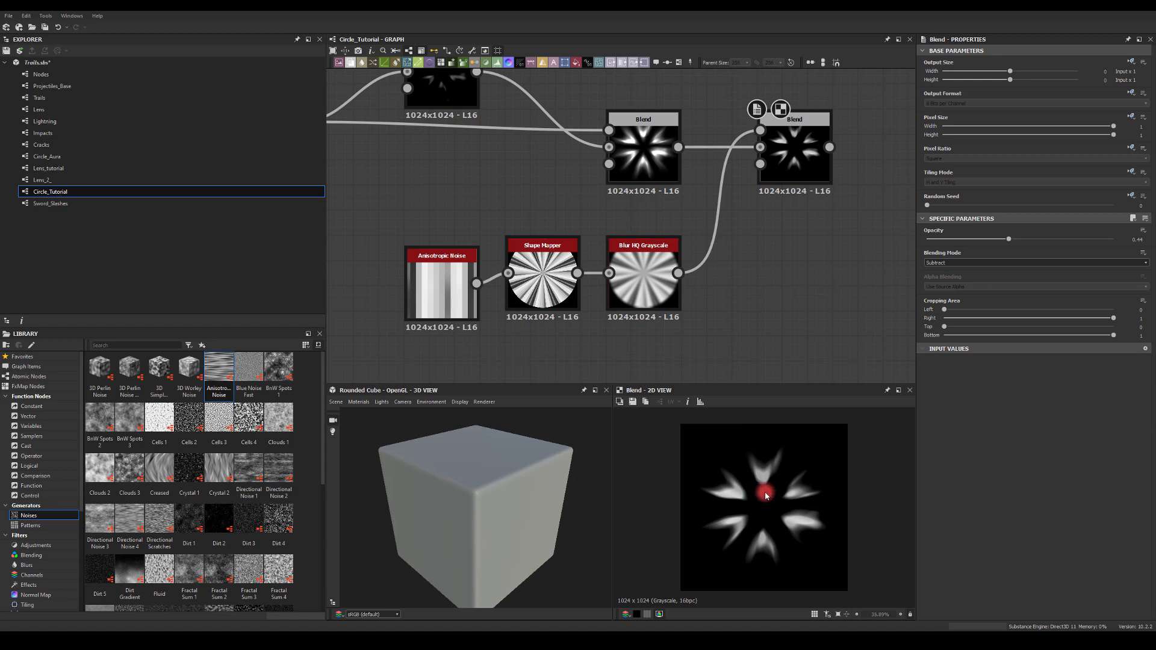
{"action": "left_click", "coordinate": [774, 183]}
{"action": "left_click_drag", "start_coordinate": [1005, 243], "coordinate": [1151, 231]}
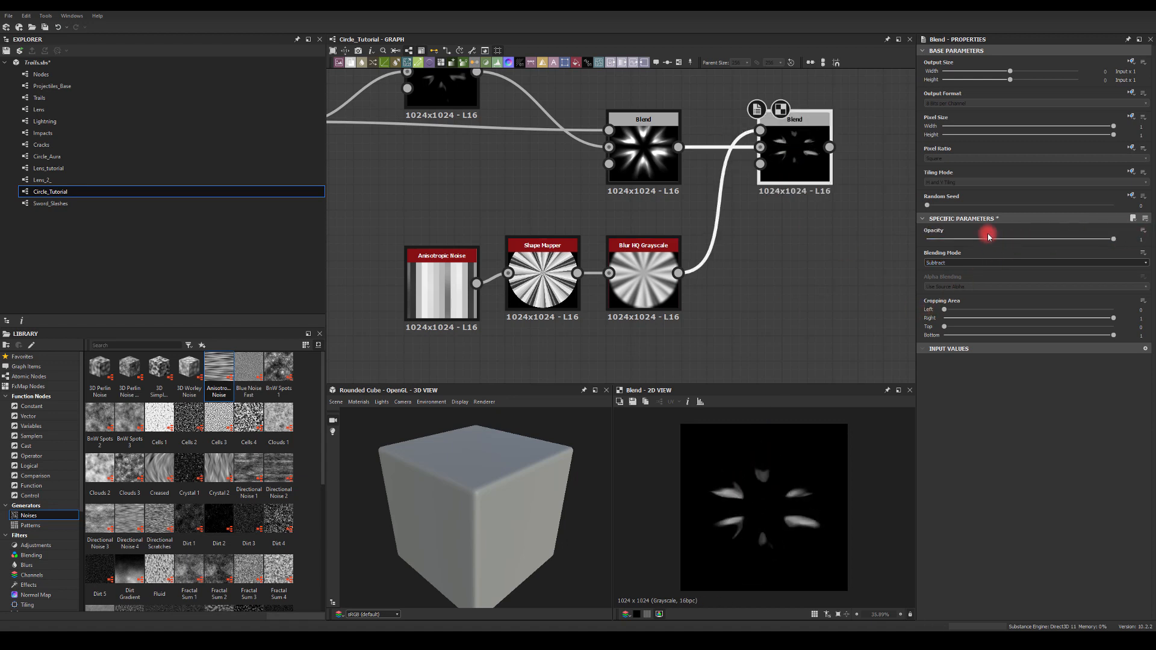
{"action": "left_click_drag", "start_coordinate": [931, 233], "coordinate": [1107, 243]}
- Lower the Blur HQ Grayscale Intensity to just above 0 and set the Anisotropic Noise Y Amount to about 20
{"action": "left_click", "coordinate": [637, 262]}
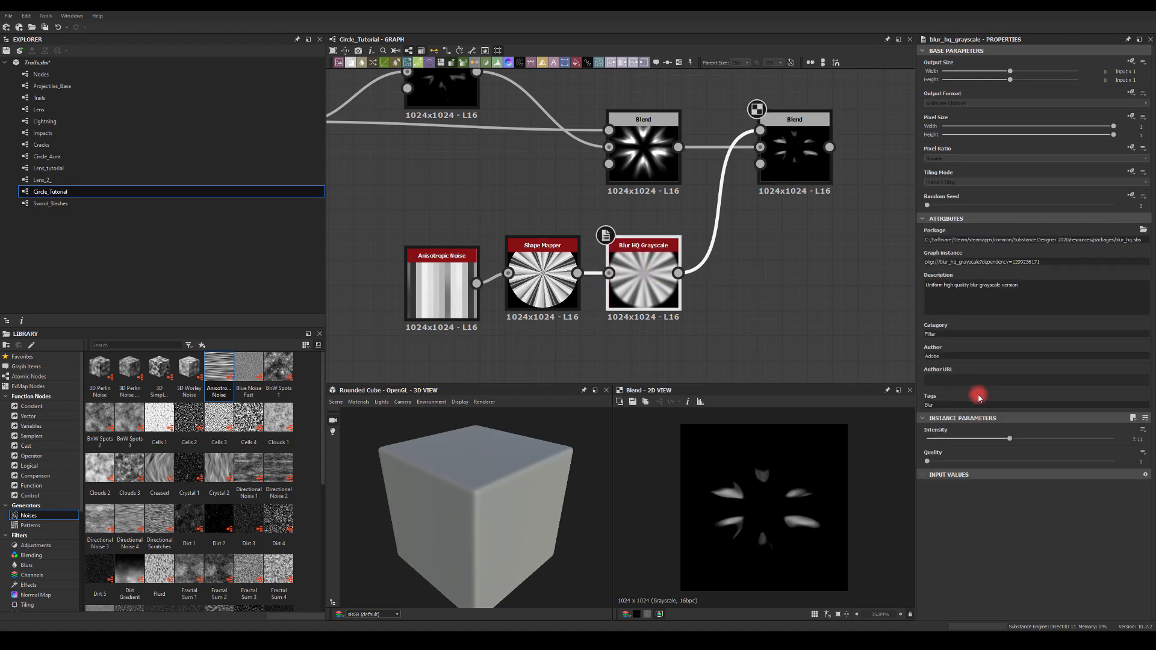
{"action": "left_click_drag", "start_coordinate": [1043, 438], "coordinate": [913, 443]}
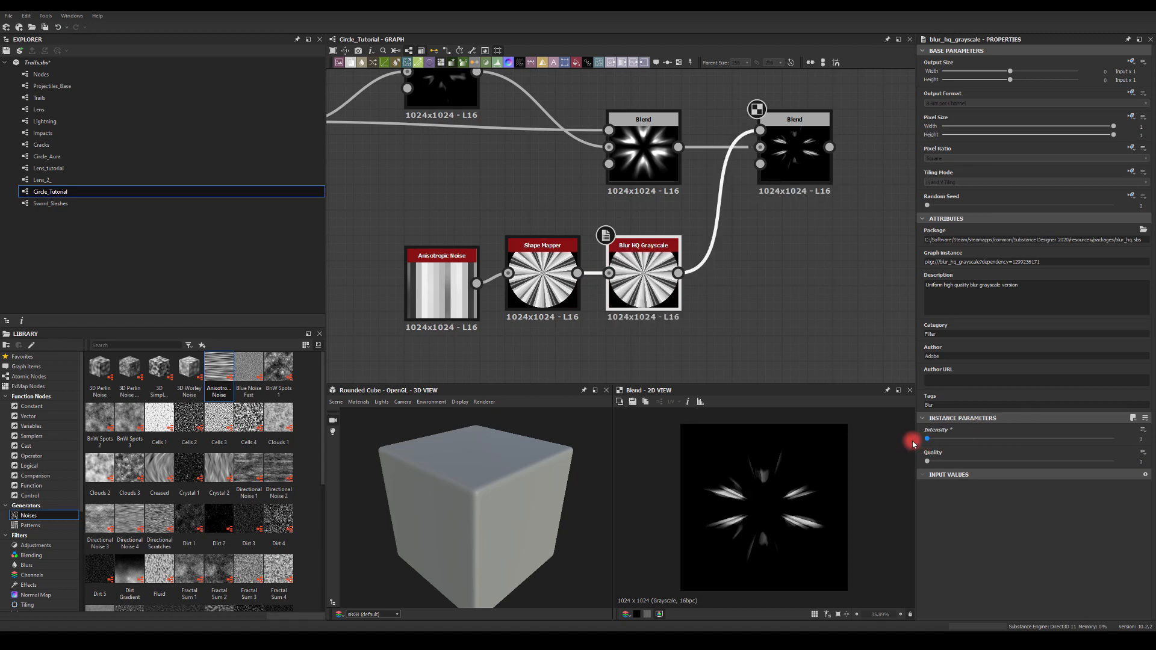
{"action": "left_click_drag", "start_coordinate": [926, 441], "coordinate": [931, 440]}
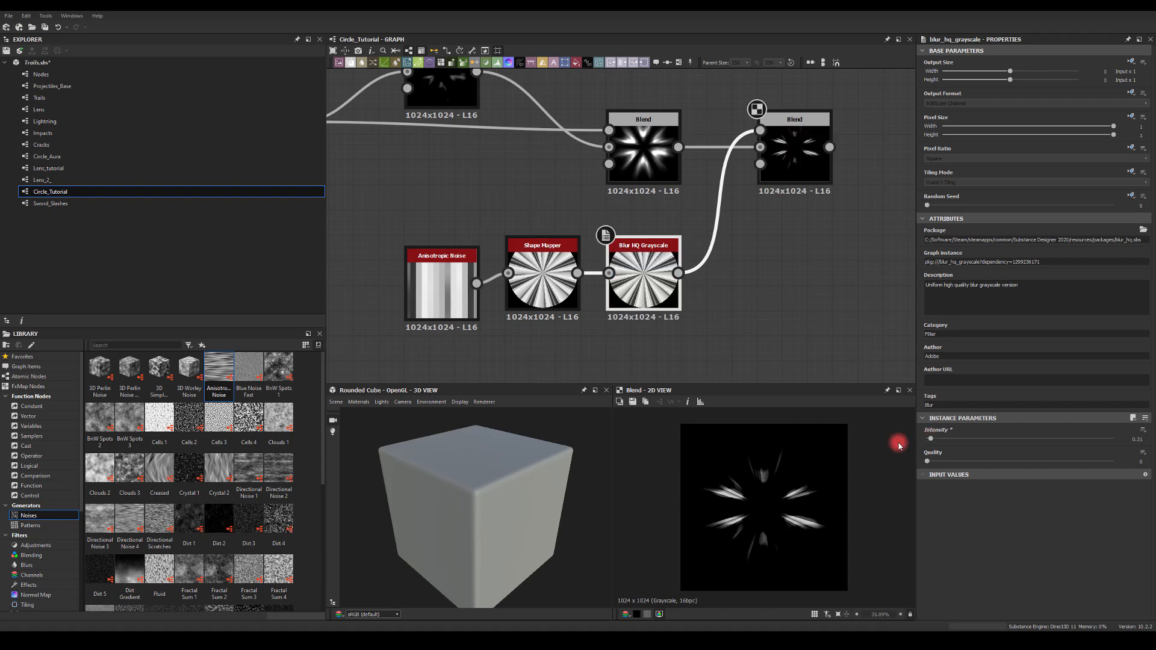
{"action": "left_click", "coordinate": [449, 284]}
{"action": "left_click_drag", "start_coordinate": [932, 466], "coordinate": [932, 465]}
- Add a fourth Blend in Add (Linear Dodge) mode, with the third Blend as Background and the second Blend as Foreground
{"action": "middle_click_drag", "start_coordinate": [771, 238], "coordinate": [683, 328]}
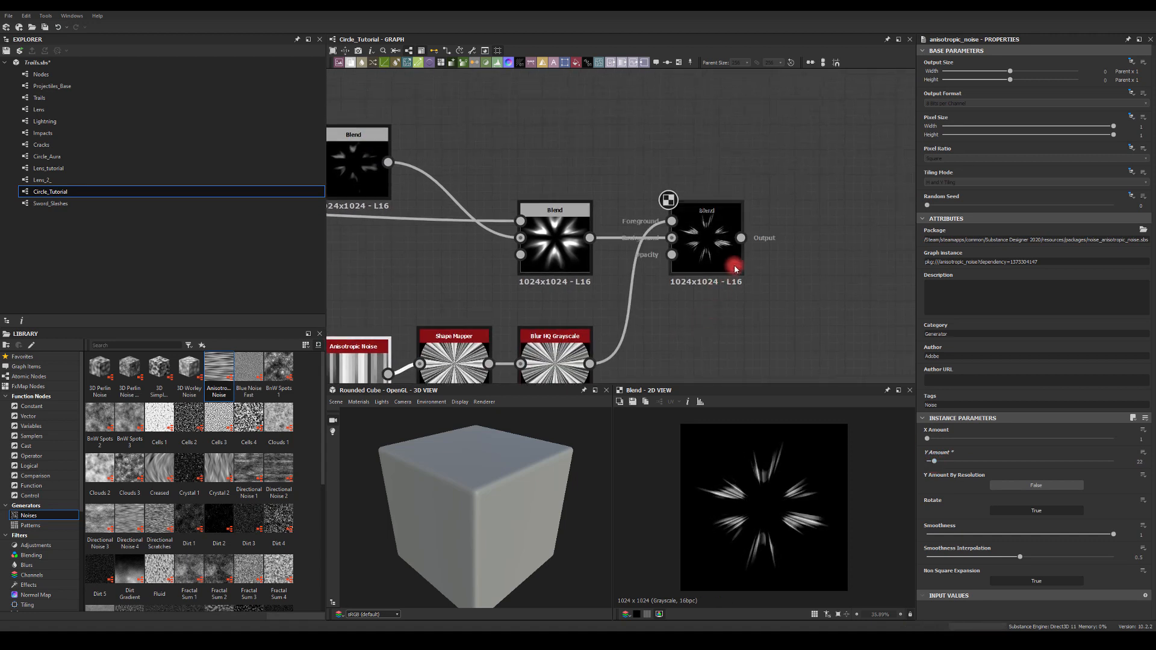
{"action": "left_click_drag", "start_coordinate": [741, 239], "coordinate": [773, 228]}
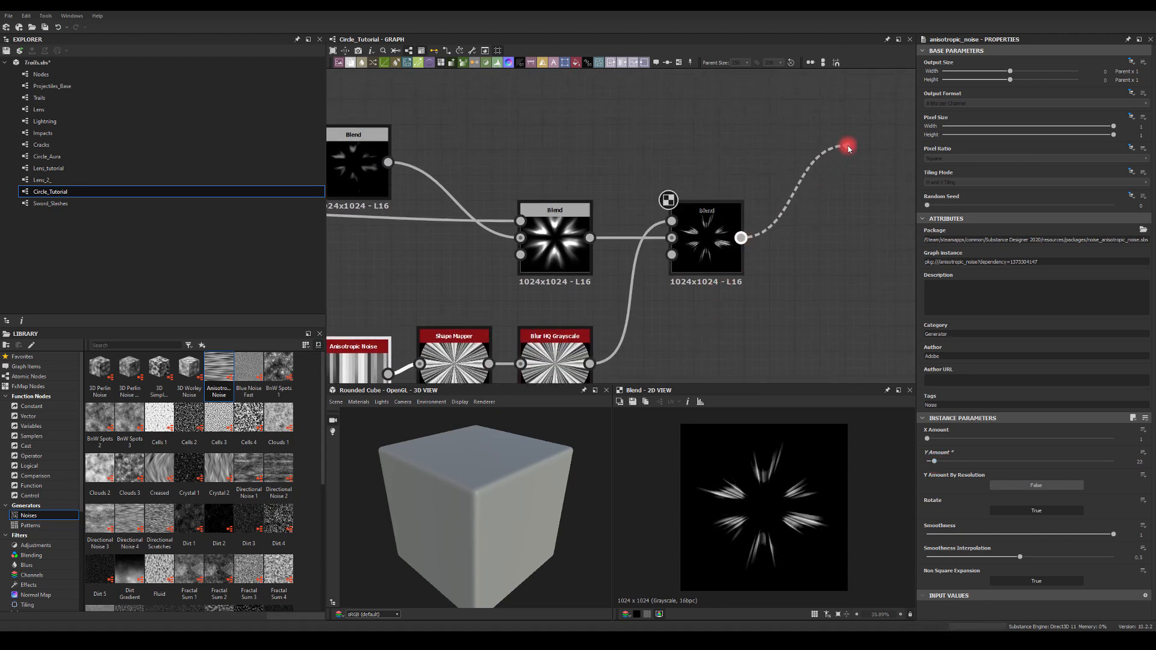
{"action": "left_click_drag", "start_coordinate": [848, 145], "coordinate": [847, 146]}
{"action": "type", "text": "bl"}
{"action": "left_click", "coordinate": [872, 167]}
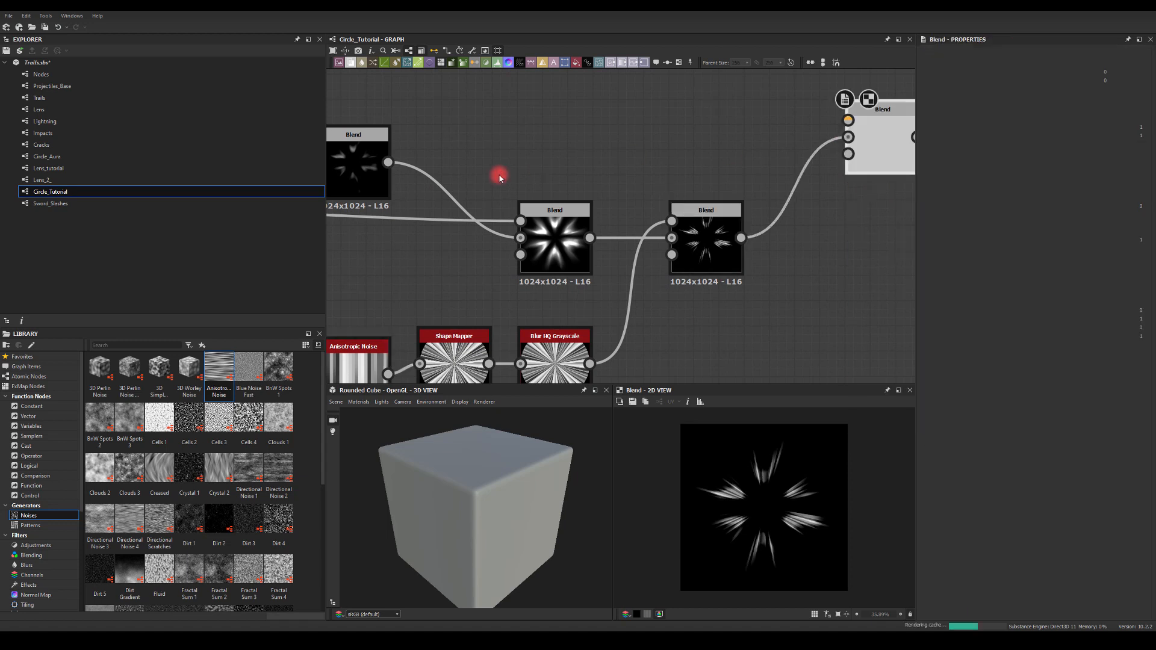
{"action": "left_click_drag", "start_coordinate": [590, 237], "coordinate": [847, 120]}
{"action": "left_click", "coordinate": [937, 265]}
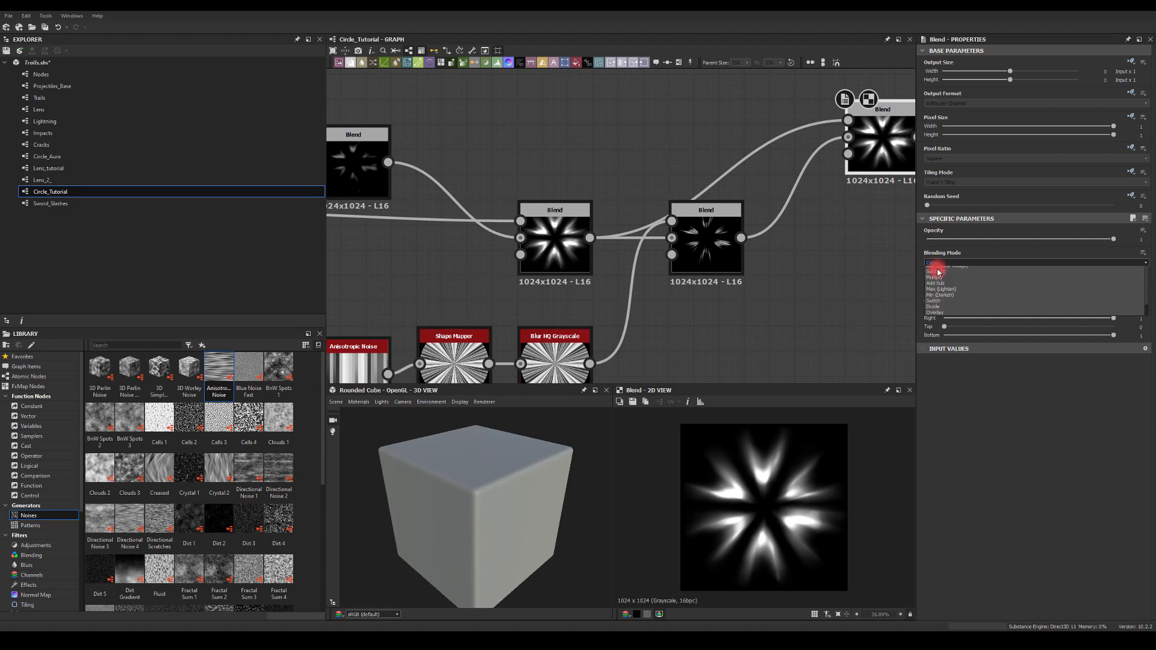
{"action": "left_click", "coordinate": [939, 275]}
- Move the third and fourth Blend nodes lower in the graph to space out their connections
{"action": "middle_click_drag", "start_coordinate": [764, 276], "coordinate": [641, 266]}
{"action": "left_click_drag", "start_coordinate": [753, 144], "coordinate": [753, 170]}
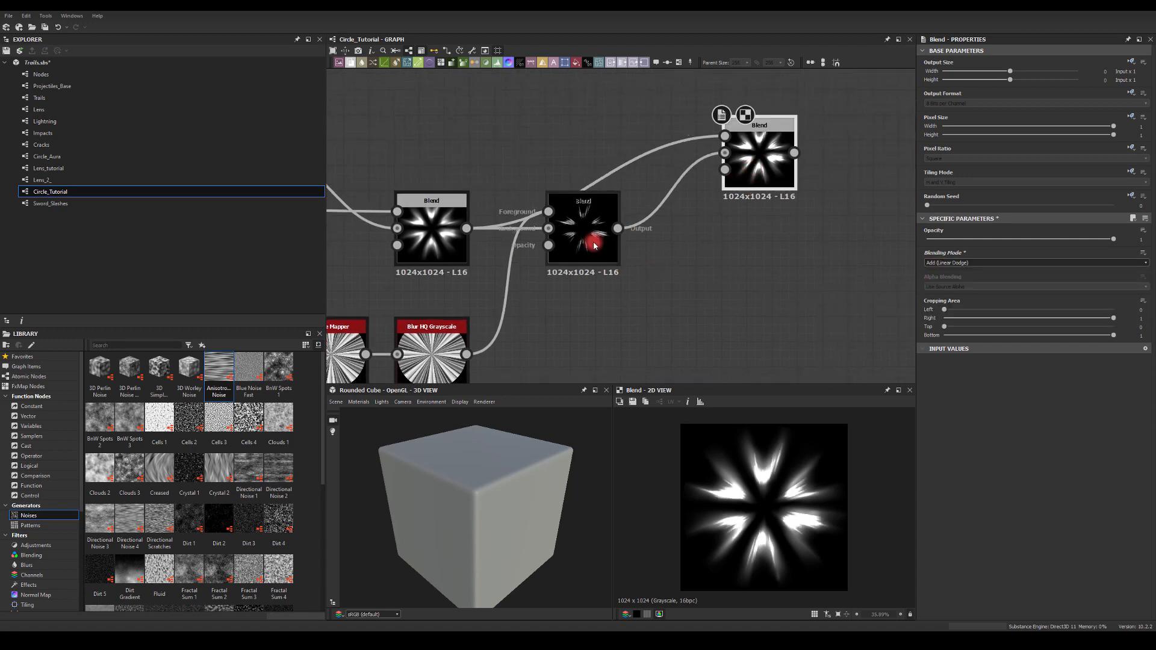
{"action": "left_click_drag", "start_coordinate": [593, 246], "coordinate": [594, 294]}
{"action": "left_click_drag", "start_coordinate": [746, 173], "coordinate": [744, 223]}
- Swap the second Blend's inputs so Auto Levels feeds its Background and the first Blend feeds its Foreground
{"action": "middle_click_drag", "start_coordinate": [467, 161], "coordinate": [558, 135]}
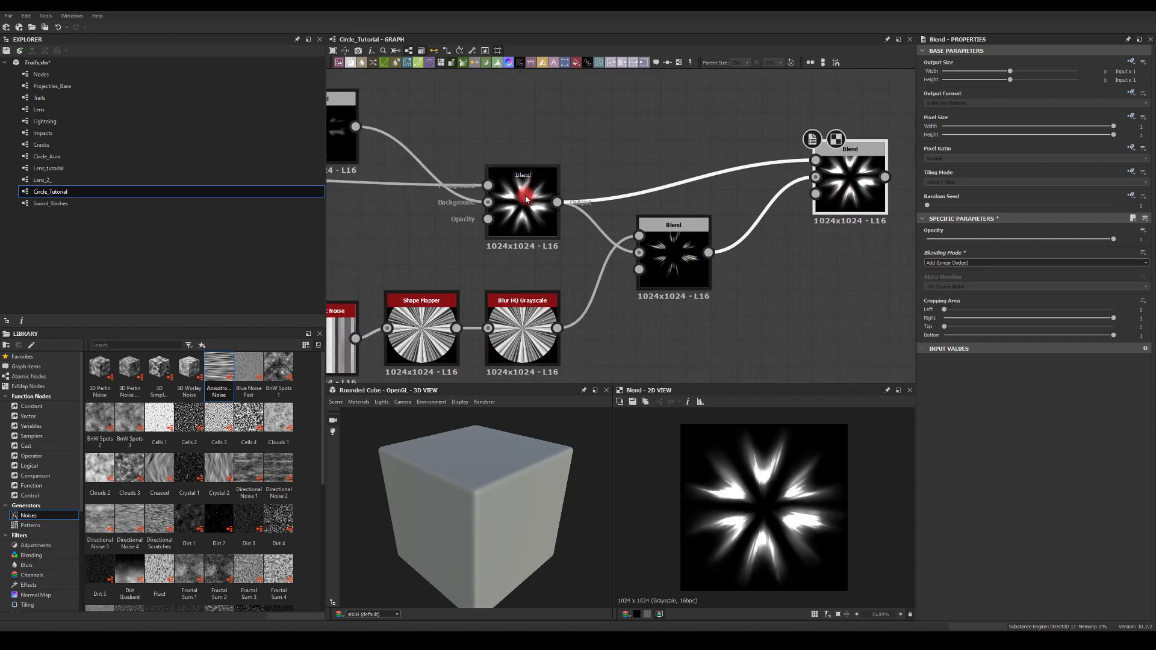
{"action": "left_click", "coordinate": [526, 199]}
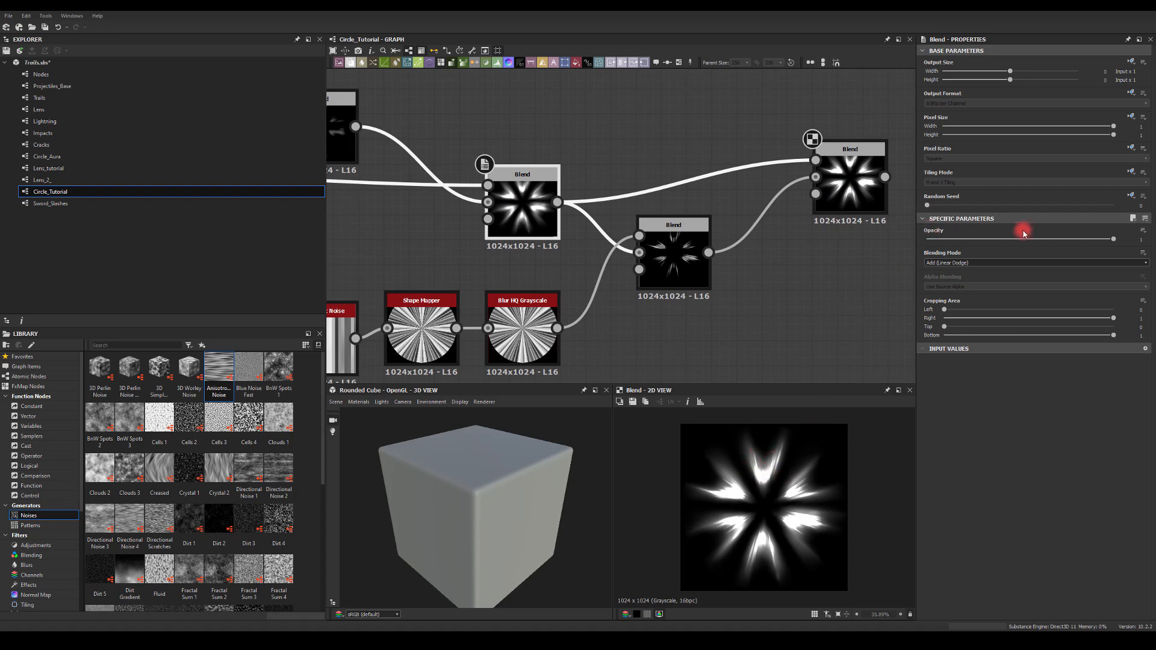
{"action": "left_click_drag", "start_coordinate": [1023, 239], "coordinate": [1151, 248]}
{"action": "middle_click_drag", "start_coordinate": [612, 113], "coordinate": [747, 116]}
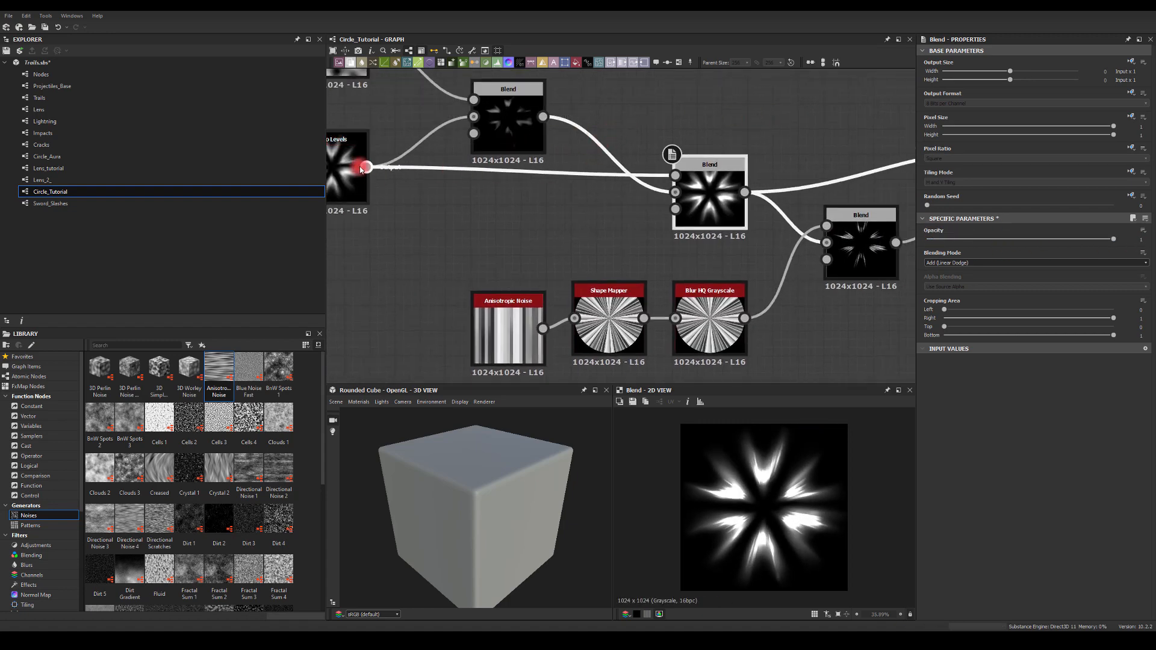
{"action": "left_click_drag", "start_coordinate": [366, 167], "coordinate": [675, 192]}
{"action": "left_click_drag", "start_coordinate": [542, 116], "coordinate": [676, 175]}
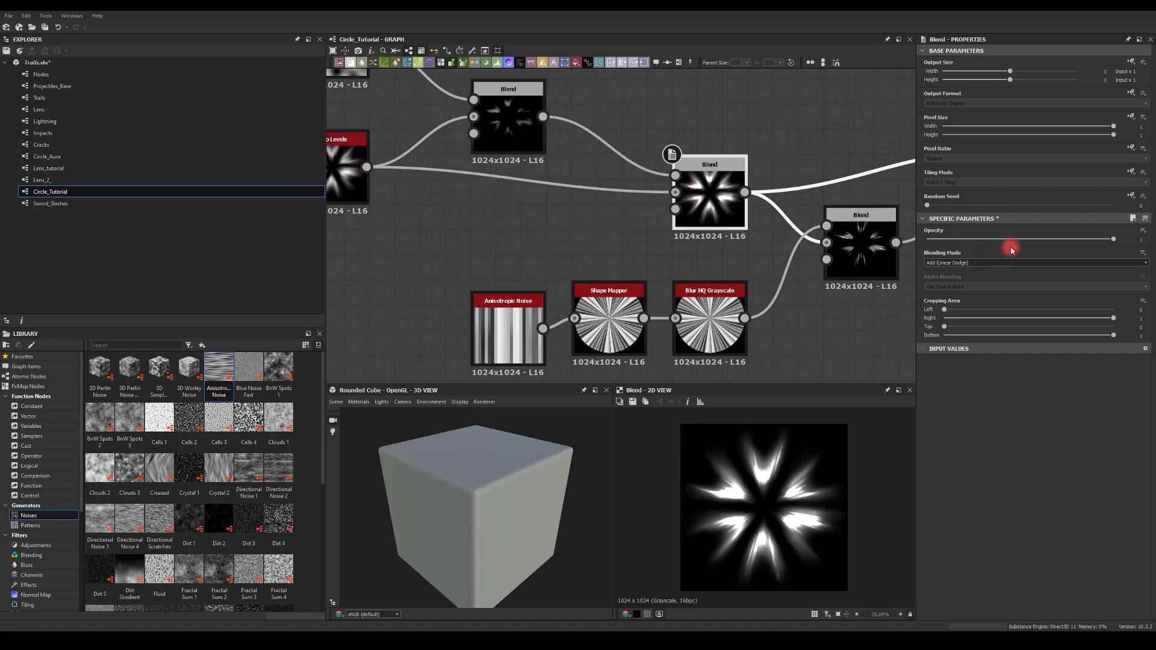
- Reduce the second Blend's Opacity to about 0.55
{"action": "left_click_drag", "start_coordinate": [1113, 239], "coordinate": [906, 252]}
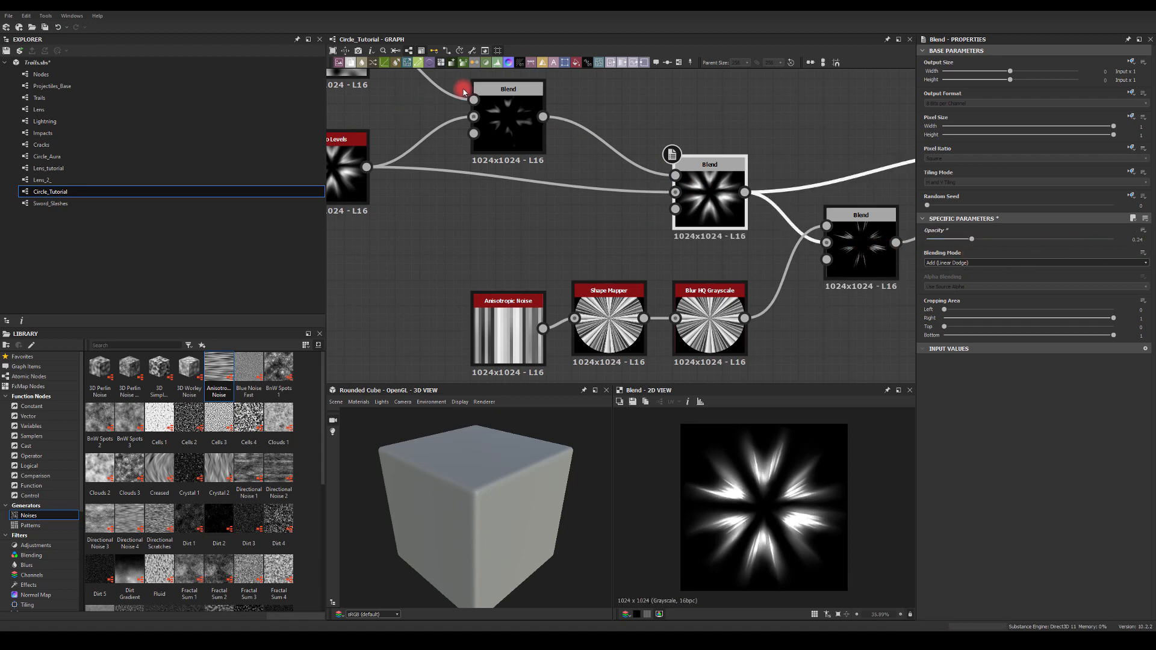
{"action": "left_click", "coordinate": [972, 241]}
{"action": "left_click_drag", "start_coordinate": [971, 239], "coordinate": [1030, 243]}
- Try lower Opacity values on the third Blend and return it to 1
{"action": "middle_click_drag", "start_coordinate": [764, 150], "coordinate": [592, 117]}
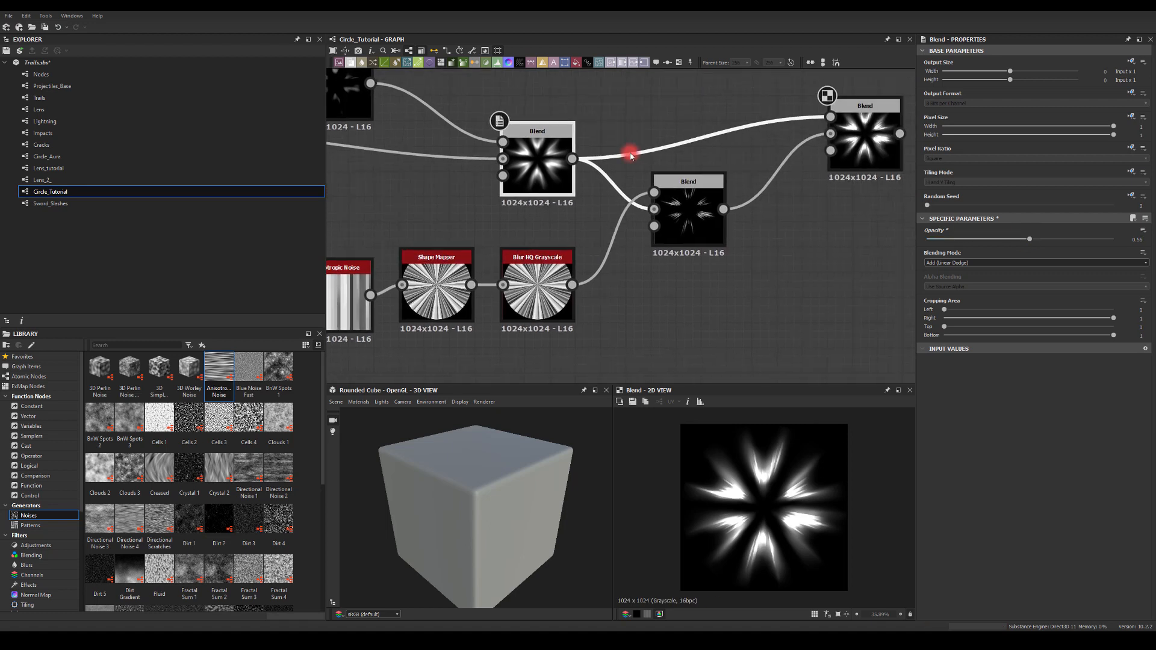
{"action": "left_click", "coordinate": [680, 213]}
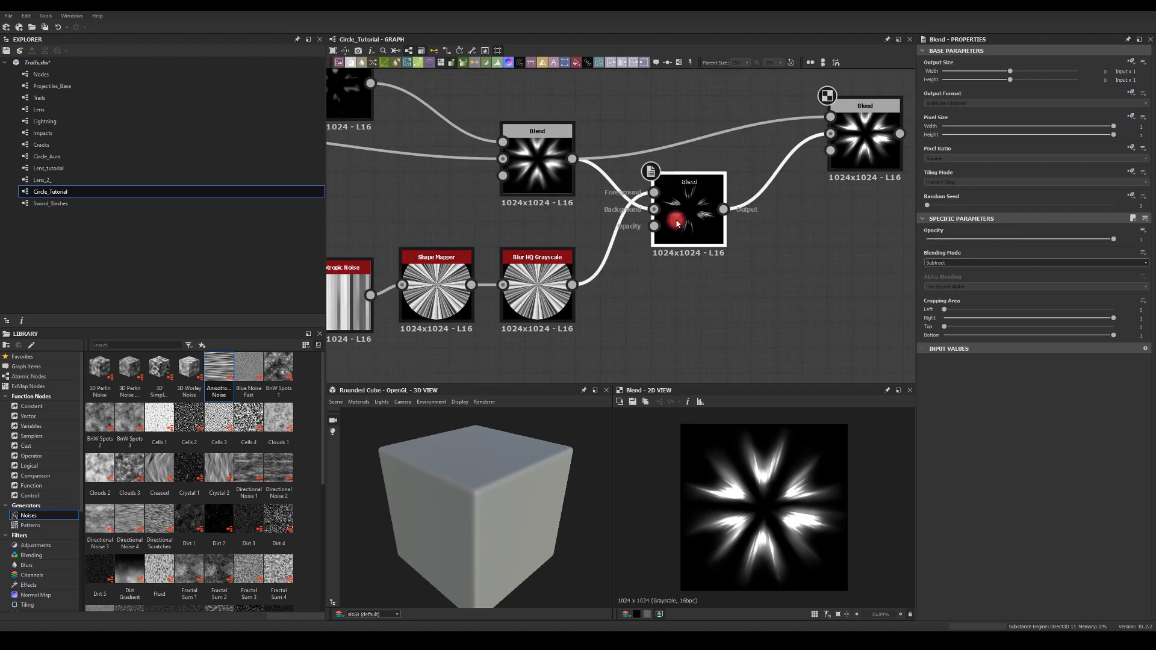
{"action": "left_click", "coordinate": [1063, 239]}
{"action": "left_click_drag", "start_coordinate": [1058, 241], "coordinate": [1153, 235]}
{"action": "left_click_drag", "start_coordinate": [1060, 240], "coordinate": [1152, 238]}
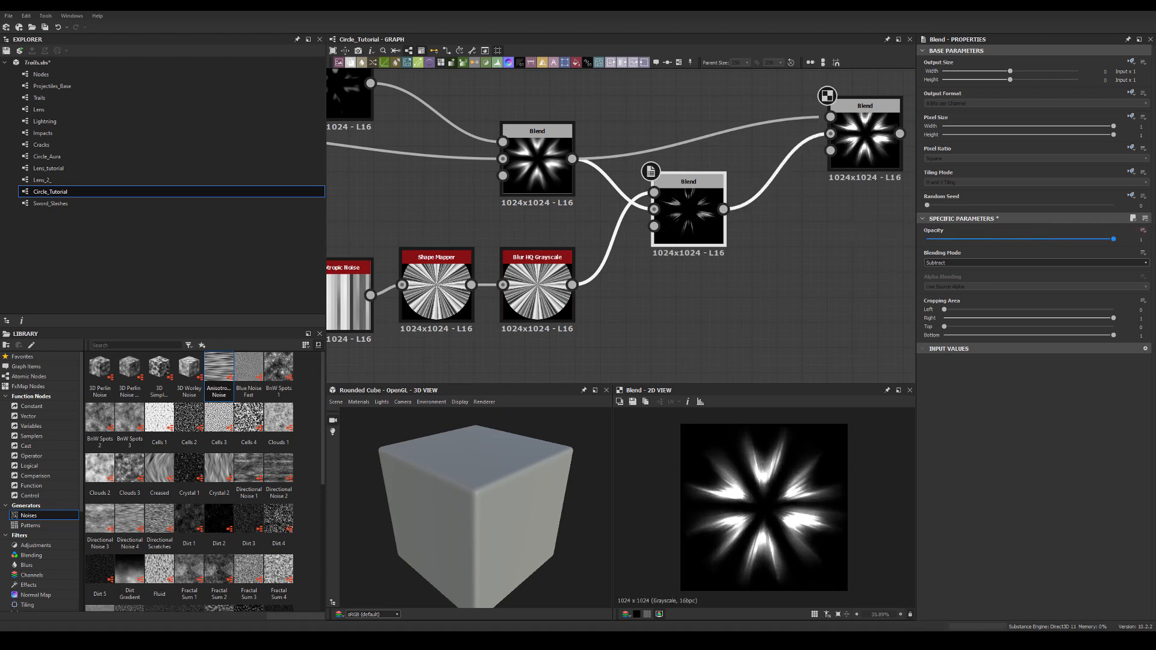
- Swap the fourth Blend's inputs so the third Blend feeds its Foreground and the second Blend feeds its Background
{"action": "left_click", "coordinate": [870, 134]}
{"action": "mouse_move", "coordinate": [1092, 239]}
{"action": "left_mouse_down"}
{"action": "mouse_move", "coordinate": [943, 242]}
{"action": "mouse_move", "coordinate": [1153, 243]}
{"action": "left_mouse_up"}
{"action": "left_click_drag", "start_coordinate": [723, 209], "coordinate": [830, 116]}
{"action": "left_click_drag", "start_coordinate": [592, 155], "coordinate": [830, 133]}
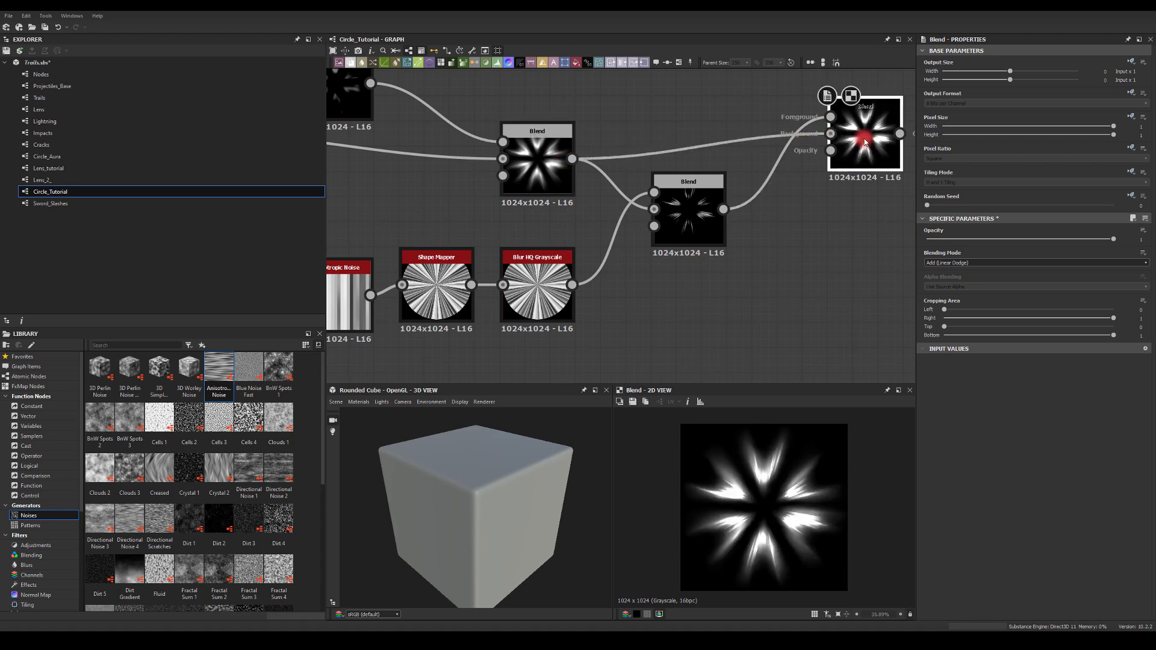
- Reduce the fourth Blend's Opacity to about 0.55
{"action": "left_click_drag", "start_coordinate": [1096, 238], "coordinate": [1029, 241]}
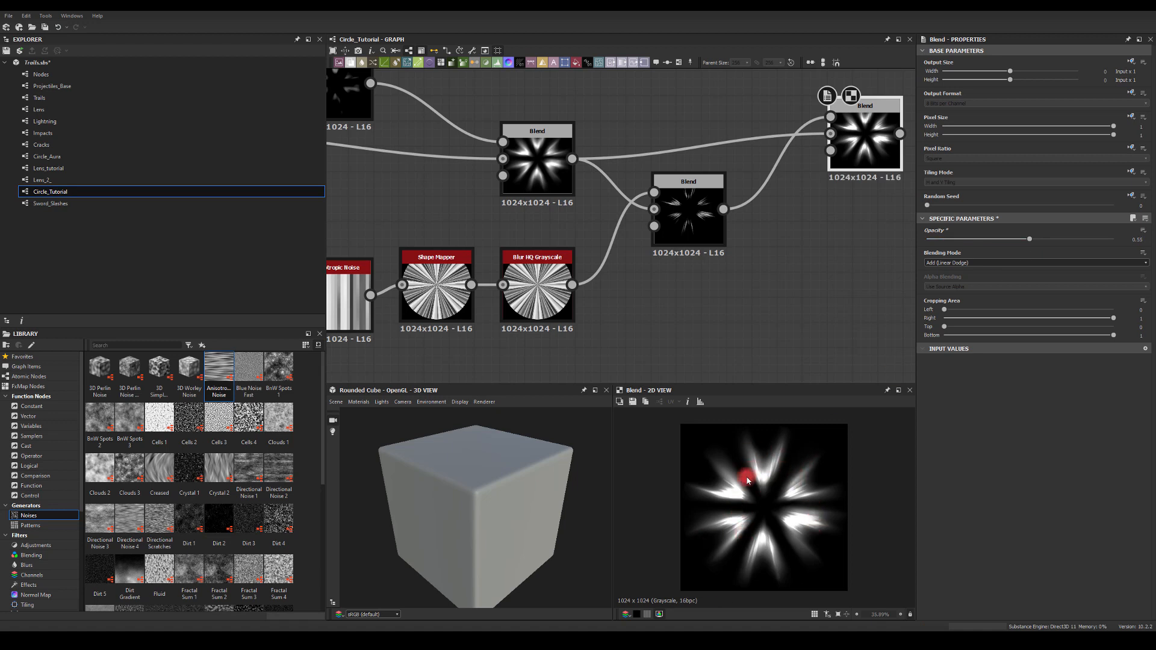
{"action": "middle_click_drag", "start_coordinate": [839, 245], "coordinate": [648, 286]}
{"action": "left_click_drag", "start_coordinate": [673, 179], "coordinate": [671, 199]}
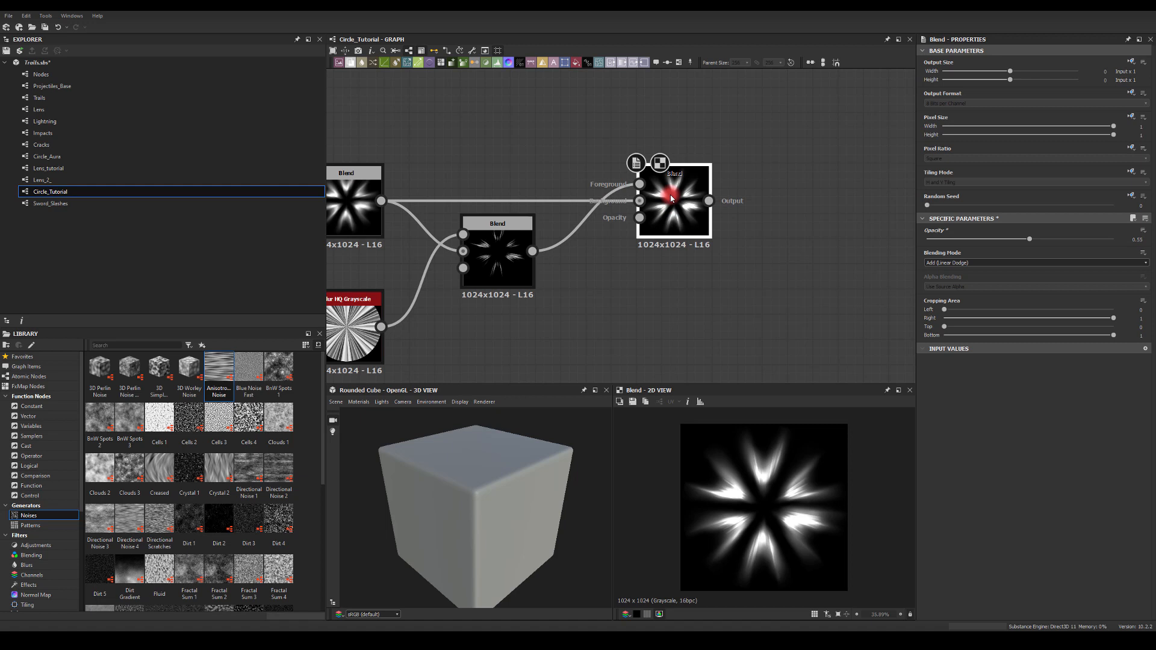
- Add a Warp node fed by the fourth Blend's output and place it slightly lower in the graph
{"action": "left_click_drag", "start_coordinate": [706, 201], "coordinate": [860, 201]}
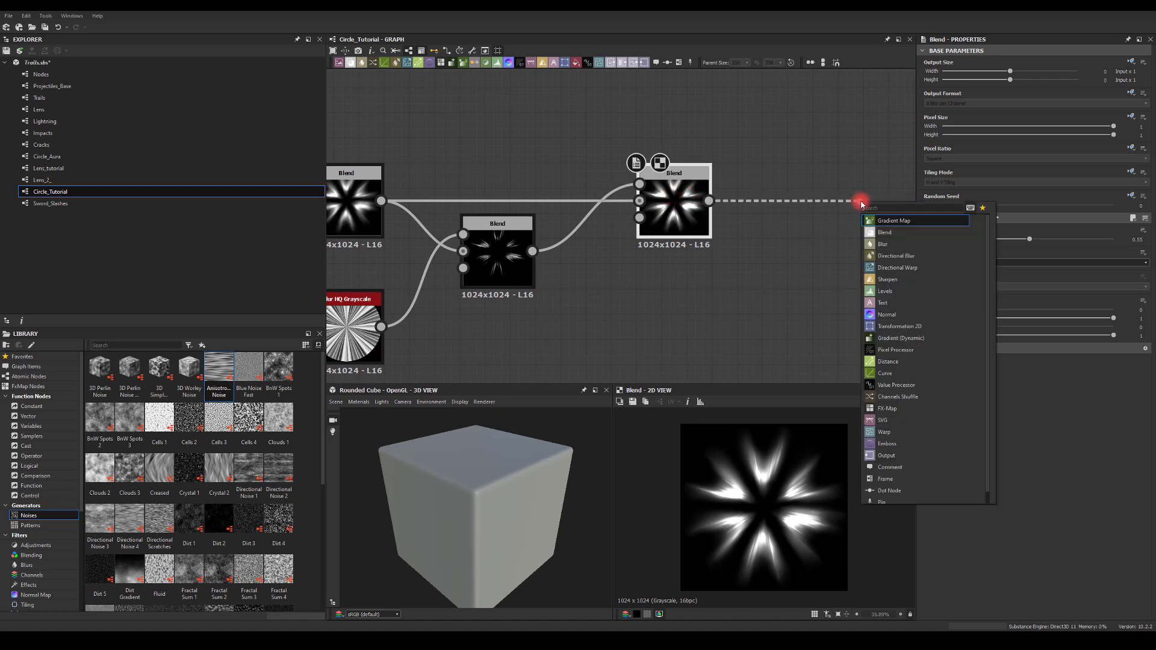
{"action": "type", "text": "wa"}
{"action": "left_click", "coordinate": [901, 224]}
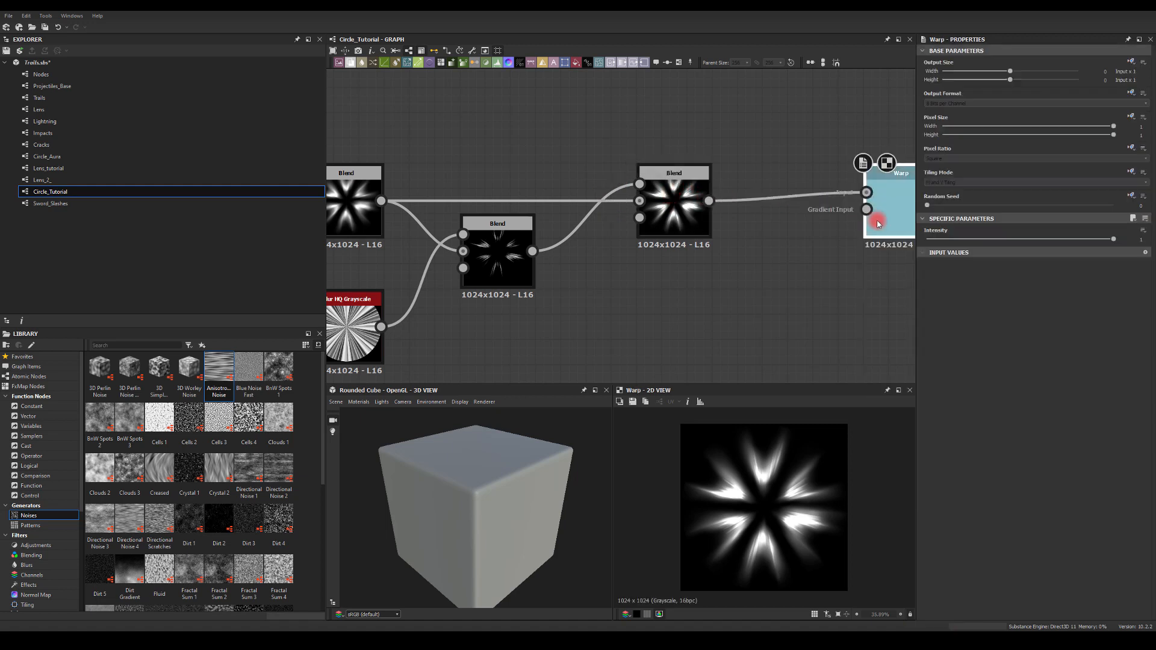
{"action": "middle_click_drag", "start_coordinate": [824, 251], "coordinate": [769, 216]}
{"action": "left_click_drag", "start_coordinate": [841, 193], "coordinate": [856, 267]}
- Add a new Anisotropic Noise below the Warp, feed it into a Shape Mapper, and set the mapper's Radius to 0 and Width to 1
{"action": "middle_click_drag", "start_coordinate": [693, 282], "coordinate": [703, 179]}
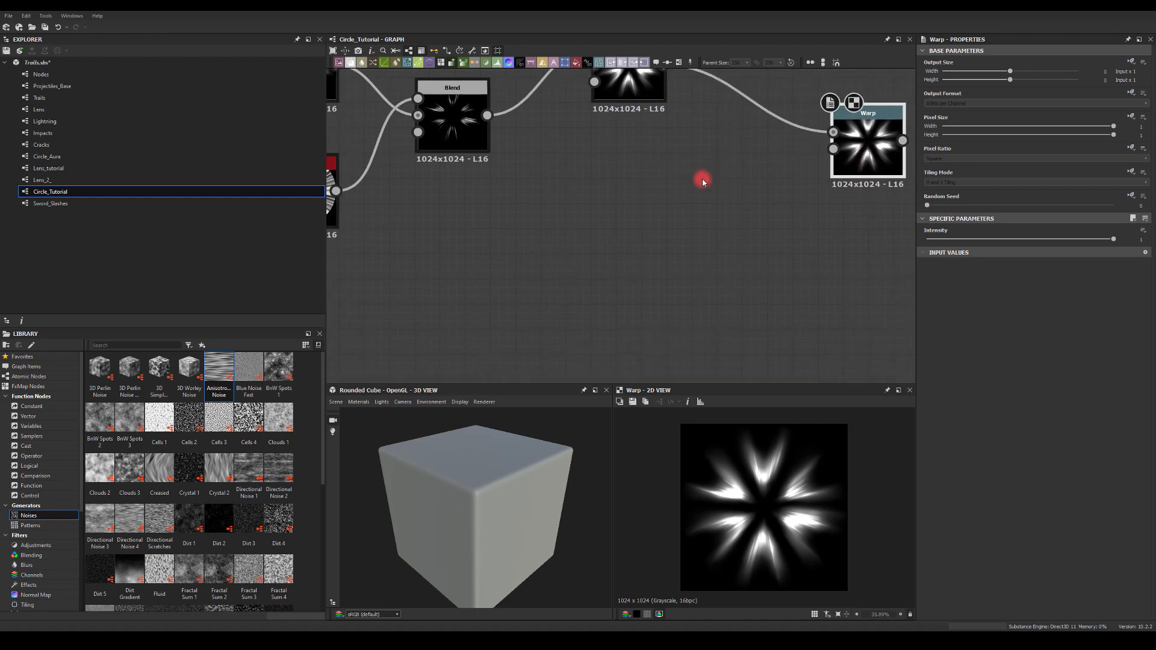
{"action": "left_click_drag", "start_coordinate": [223, 375], "coordinate": [686, 257]}
{"action": "type", "text": "sh"}
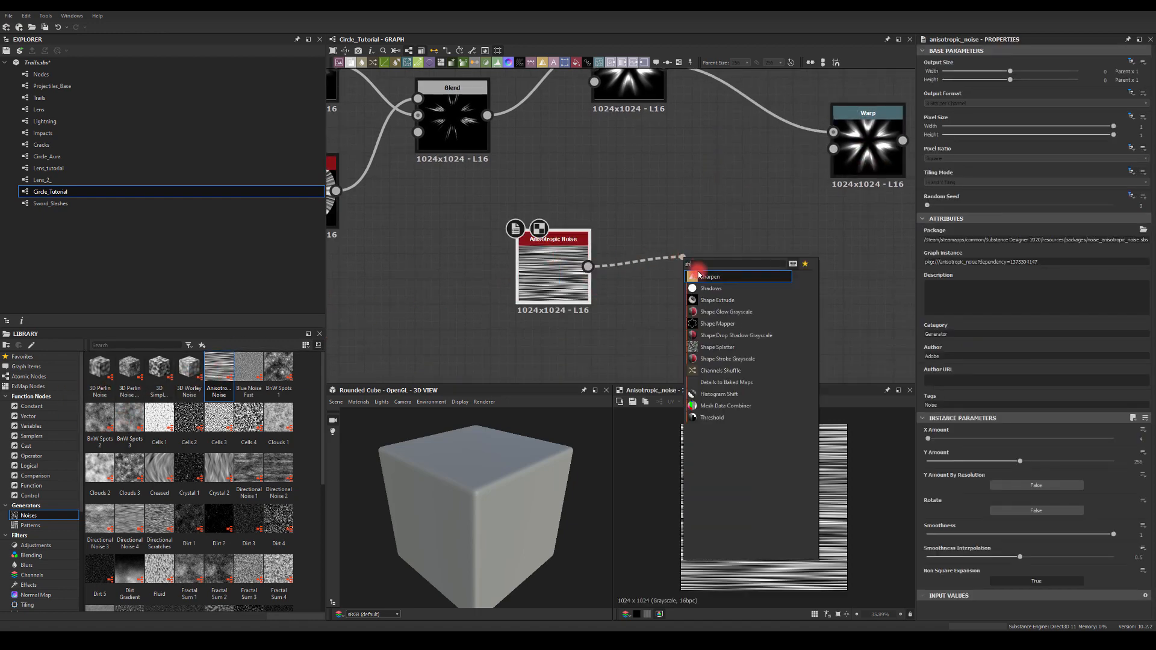
{"action": "left_click", "coordinate": [707, 325]}
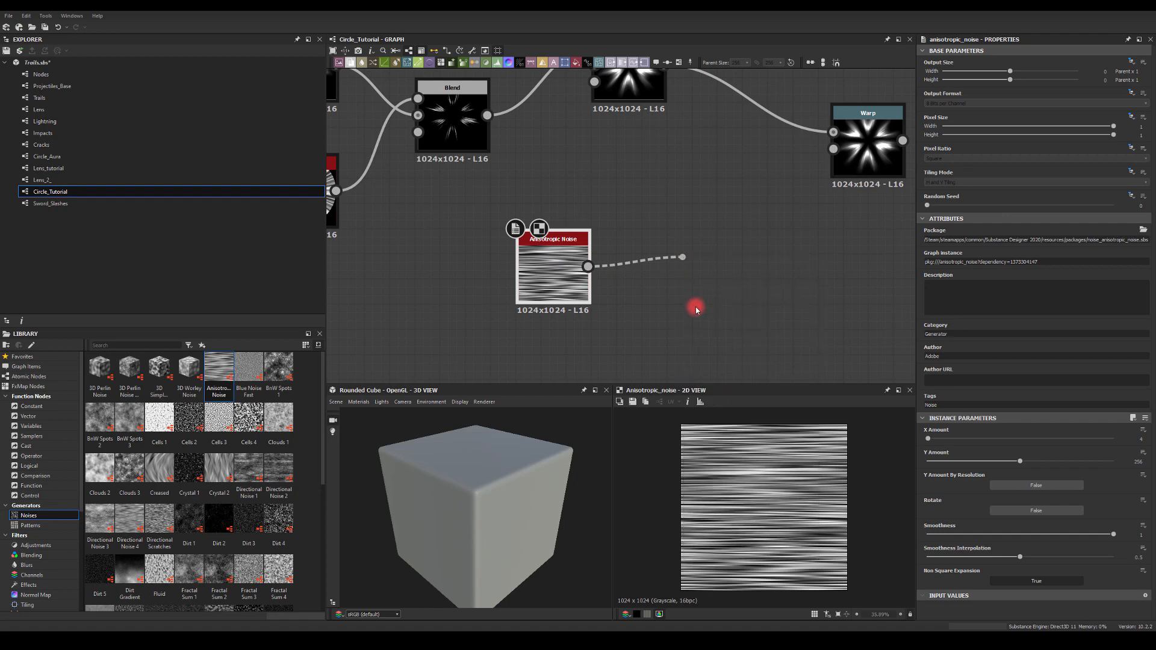
{"action": "left_click", "coordinate": [930, 487]}
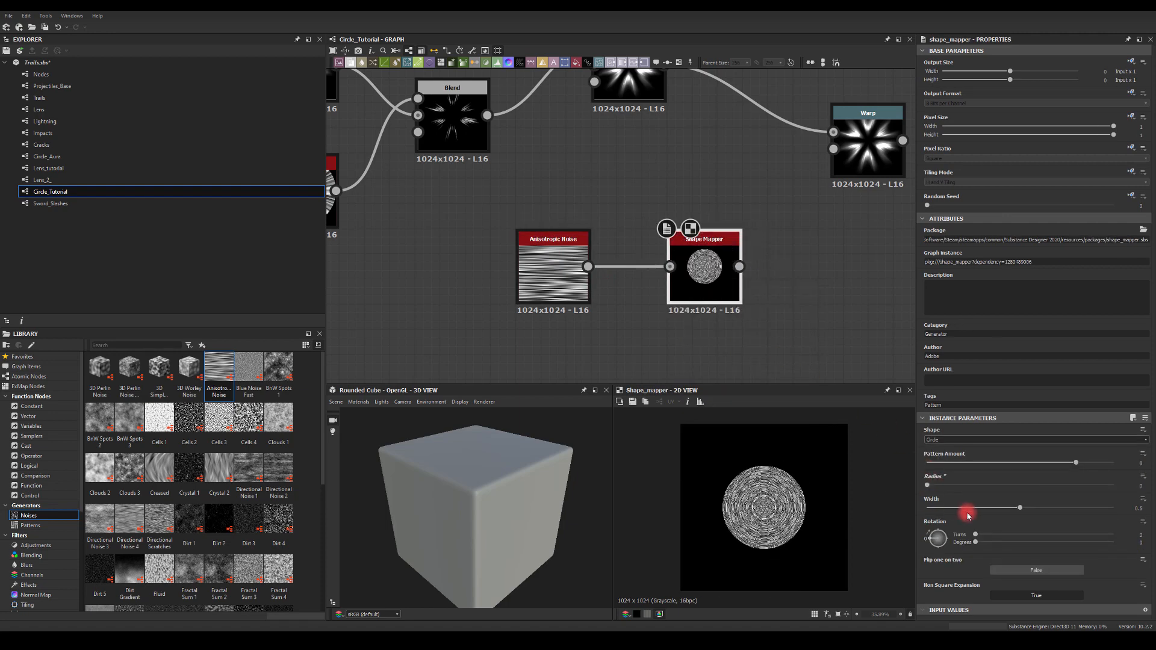
{"action": "left_click_drag", "start_coordinate": [970, 511], "coordinate": [1138, 505]}
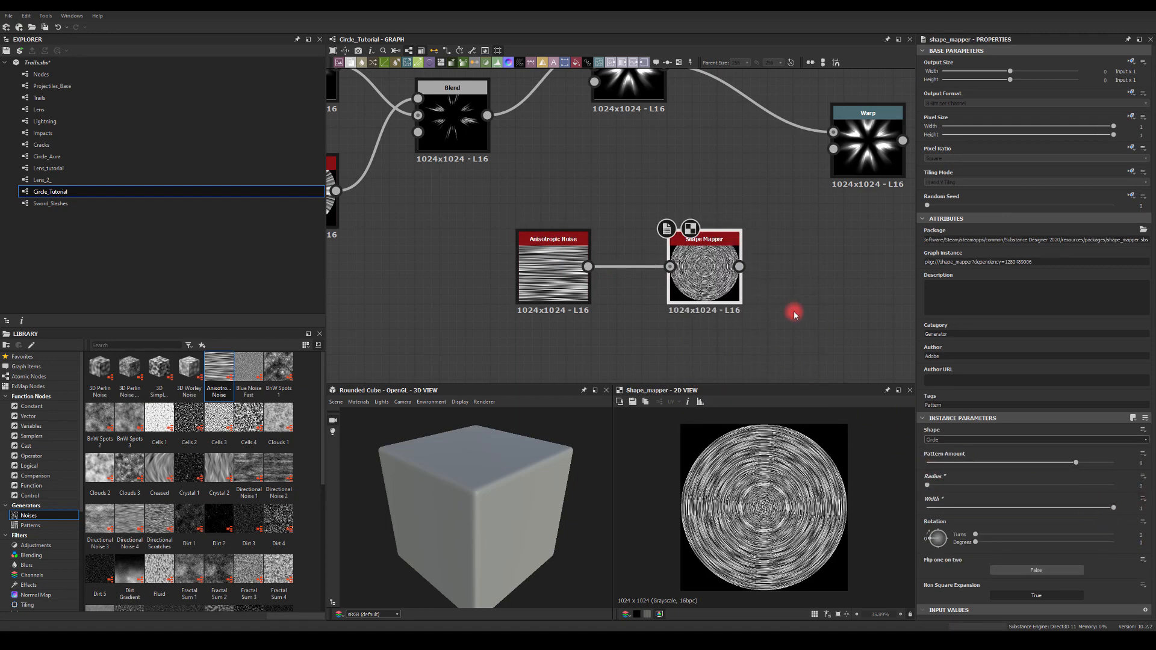
- Enable Rotate on the new Anisotropic Noise and connect its Shape Mapper to the Warp's Gradient Input
{"action": "left_click", "coordinate": [588, 301]}
{"action": "left_click", "coordinate": [1027, 511]}
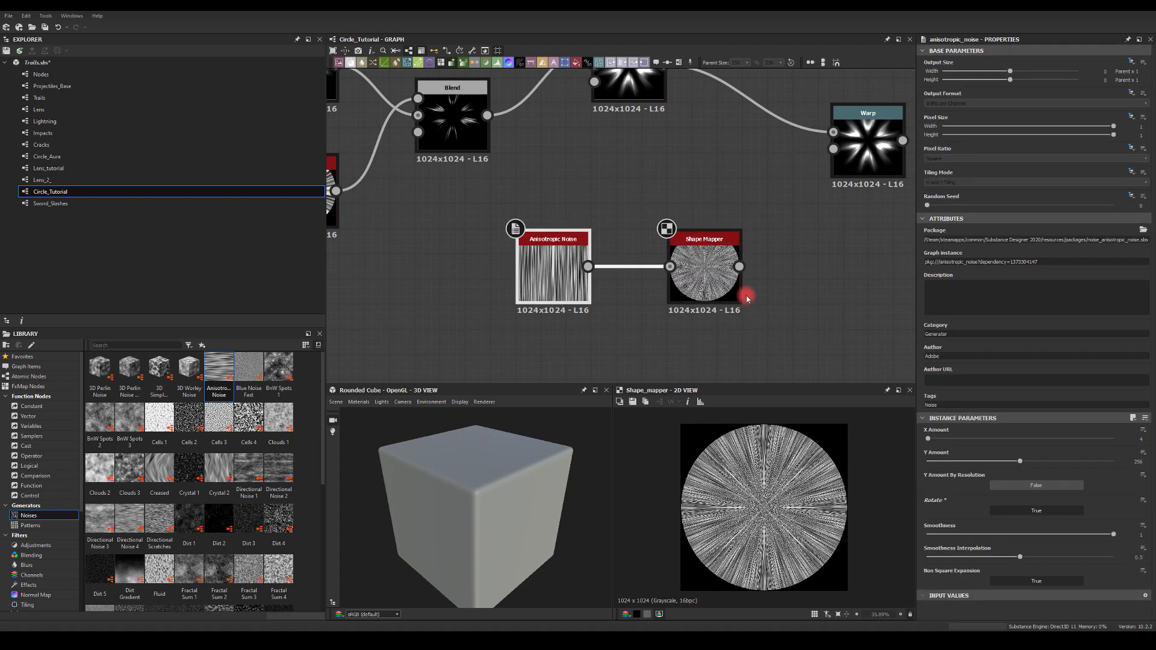
{"action": "left_click_drag", "start_coordinate": [740, 267], "coordinate": [846, 166]}
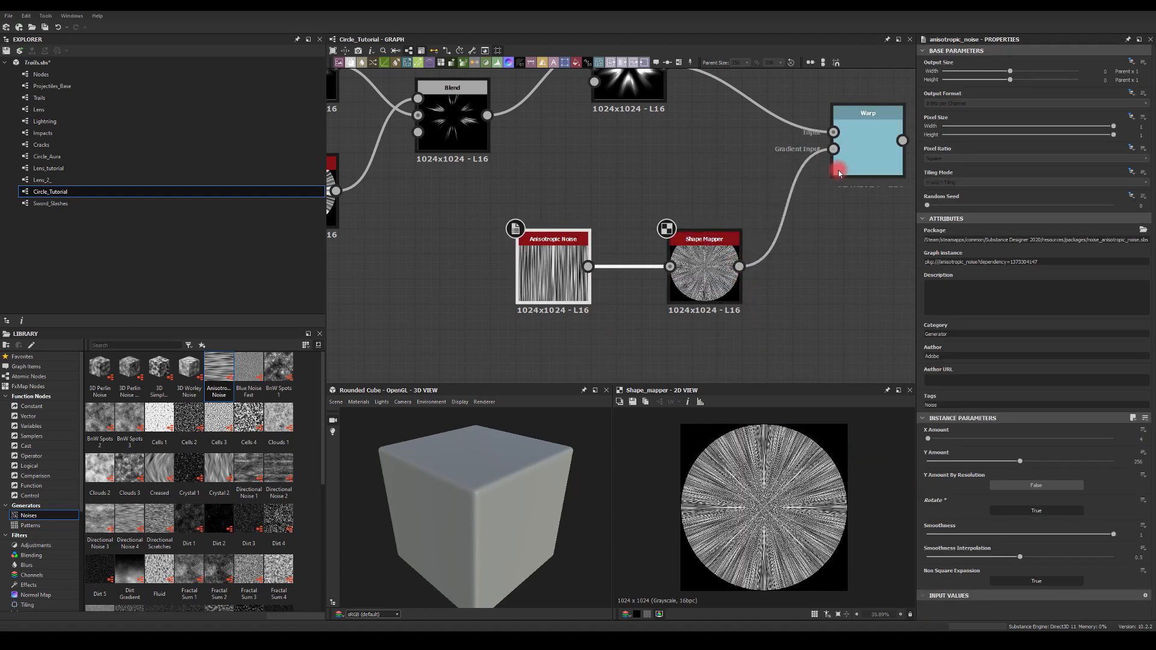
{"action": "left_click_drag", "start_coordinate": [766, 272], "coordinate": [822, 281]}
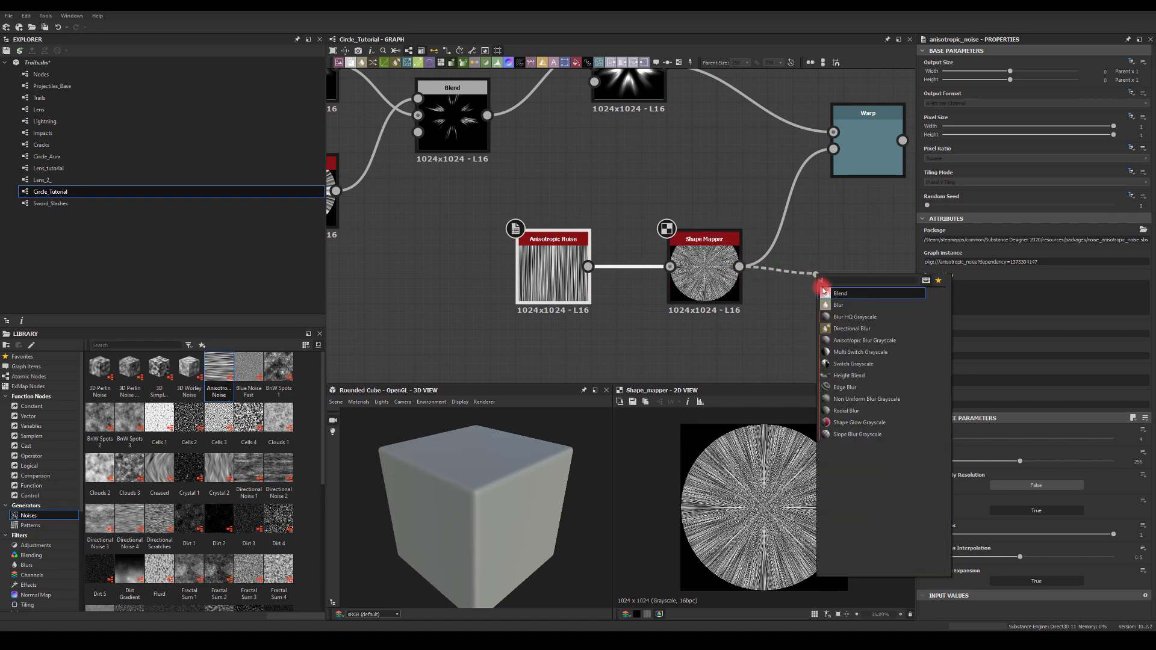
{"action": "left_click", "coordinate": [837, 295]}
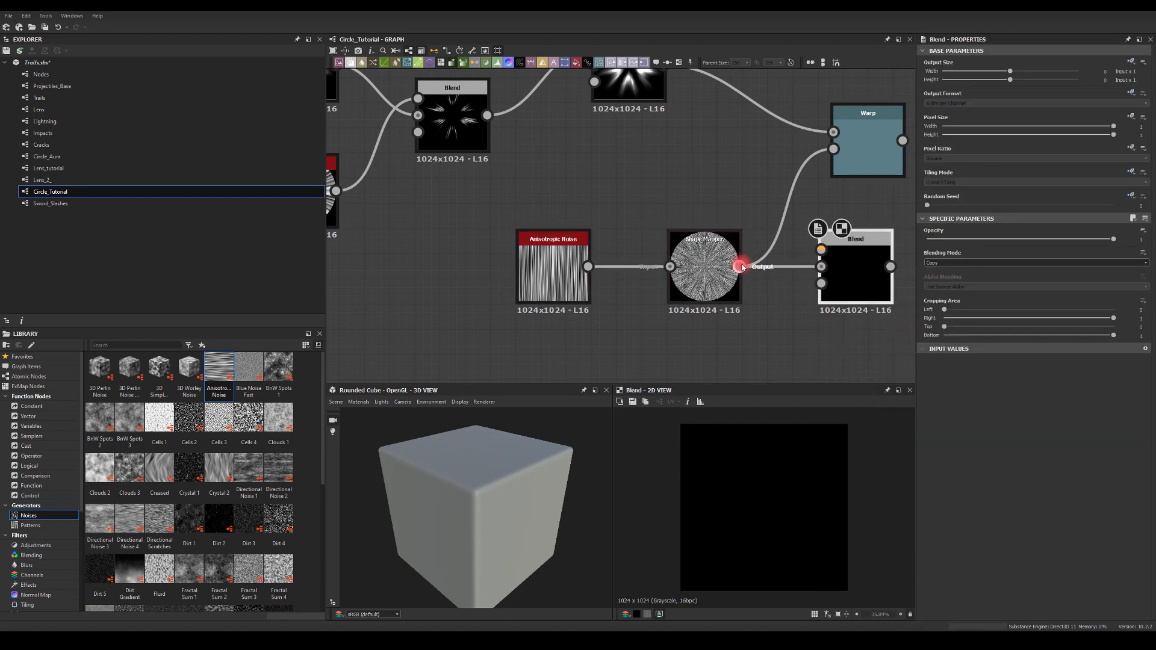
{"action": "key", "text": "ctrl+z"}
- Insert a Blur HQ Grayscale between the Shape Mapper and the Warp's Gradient Input, with Intensity about 6.3
{"action": "left_click_drag", "start_coordinate": [779, 273], "coordinate": [820, 278]}
{"action": "type", "text": "blur"}
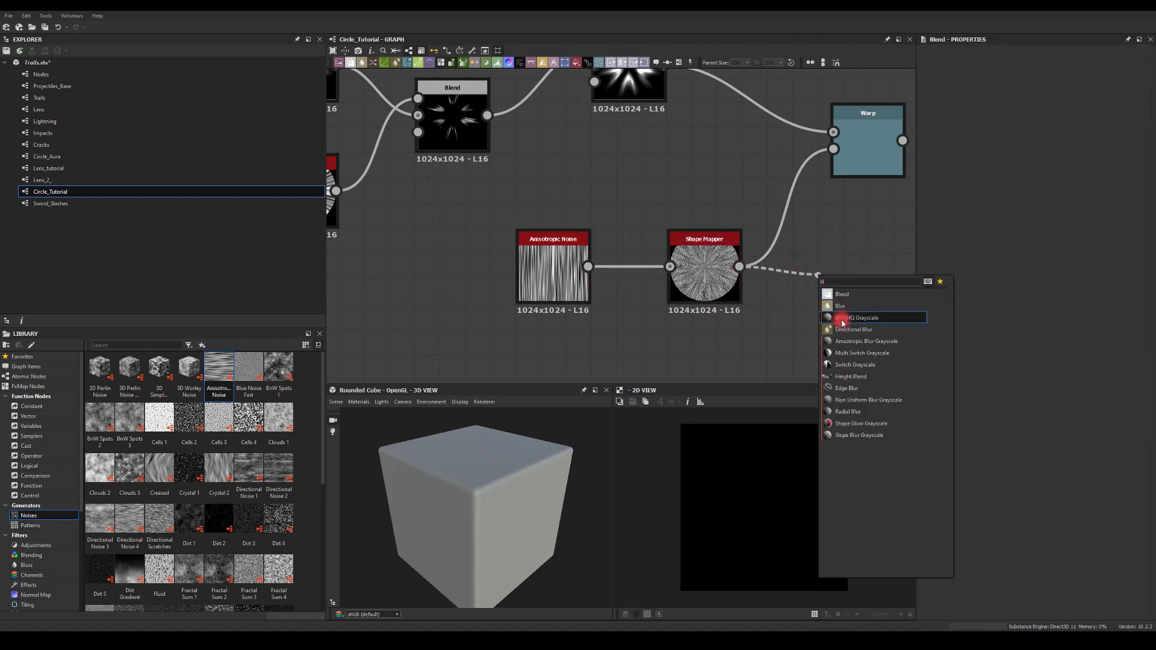
{"action": "left_click", "coordinate": [839, 312]}
{"action": "left_click_drag", "start_coordinate": [837, 182], "coordinate": [835, 152]}
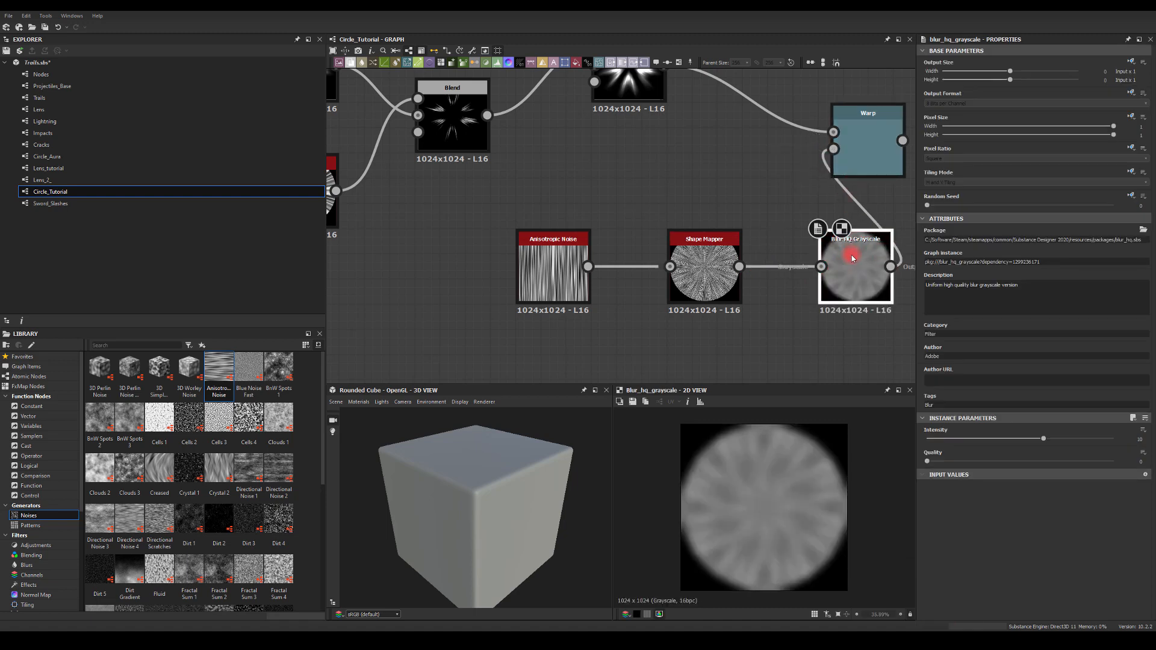
{"action": "left_click_drag", "start_coordinate": [1043, 439], "coordinate": [1000, 438]}
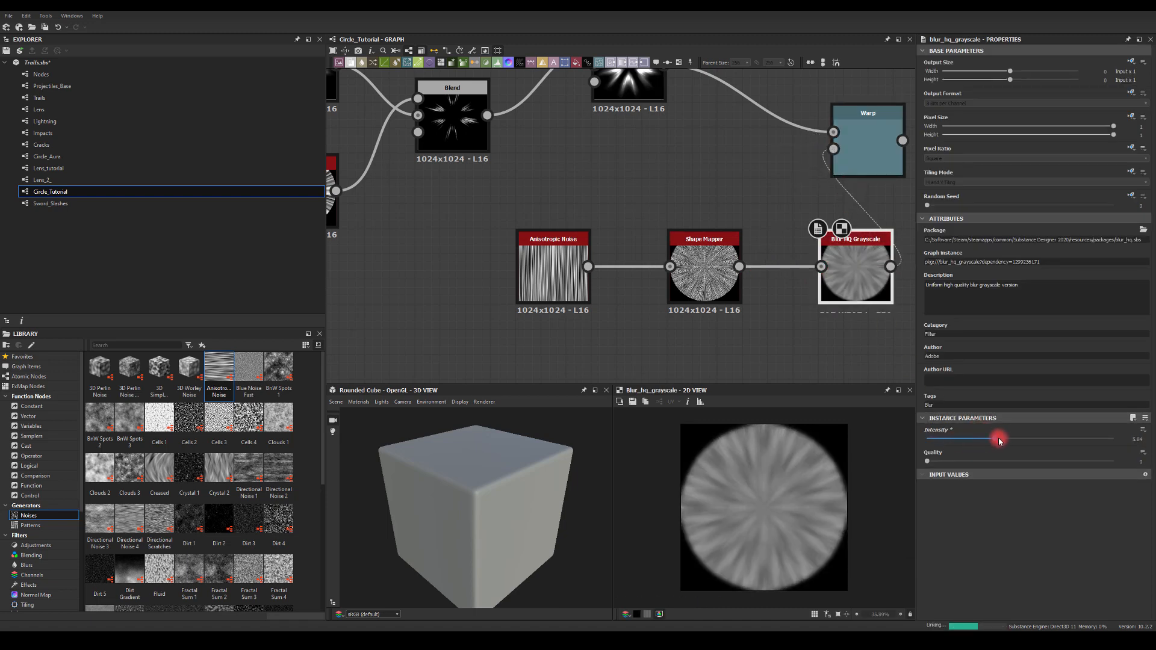
- Try an Intensity of 20 on the Warp and reduce it to about 6.96
{"action": "left_click", "coordinate": [843, 146]}
{"action": "middle_click_drag", "start_coordinate": [779, 160], "coordinate": [757, 146]}
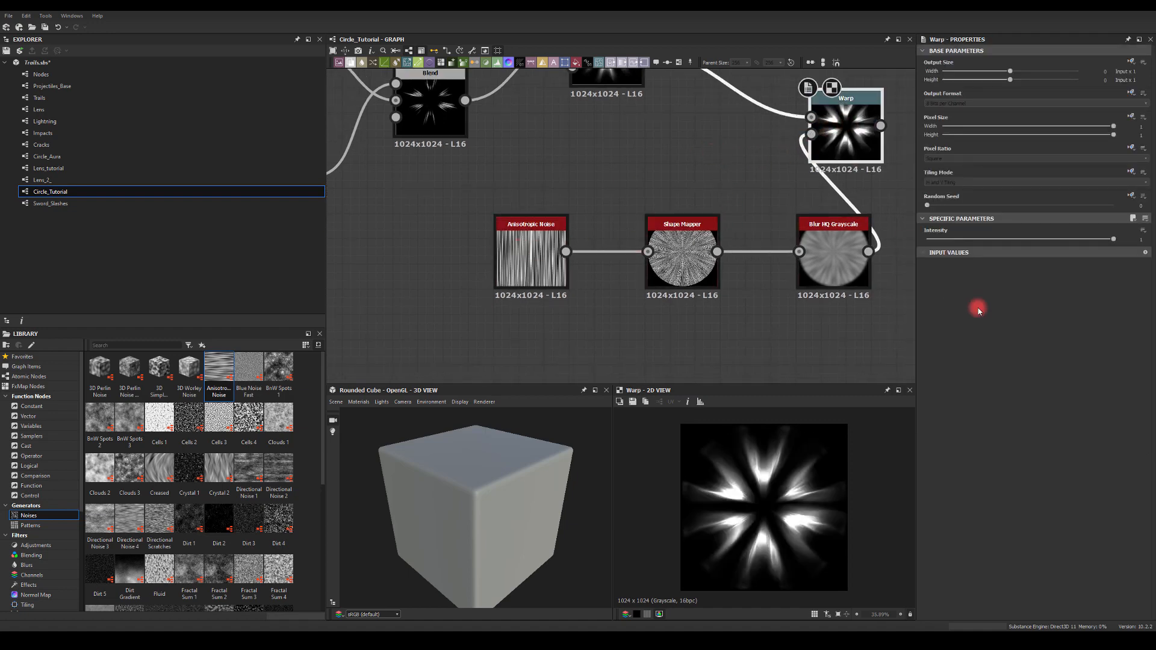
{"action": "type", "text": "20"}
{"action": "key", "text": "Return"}
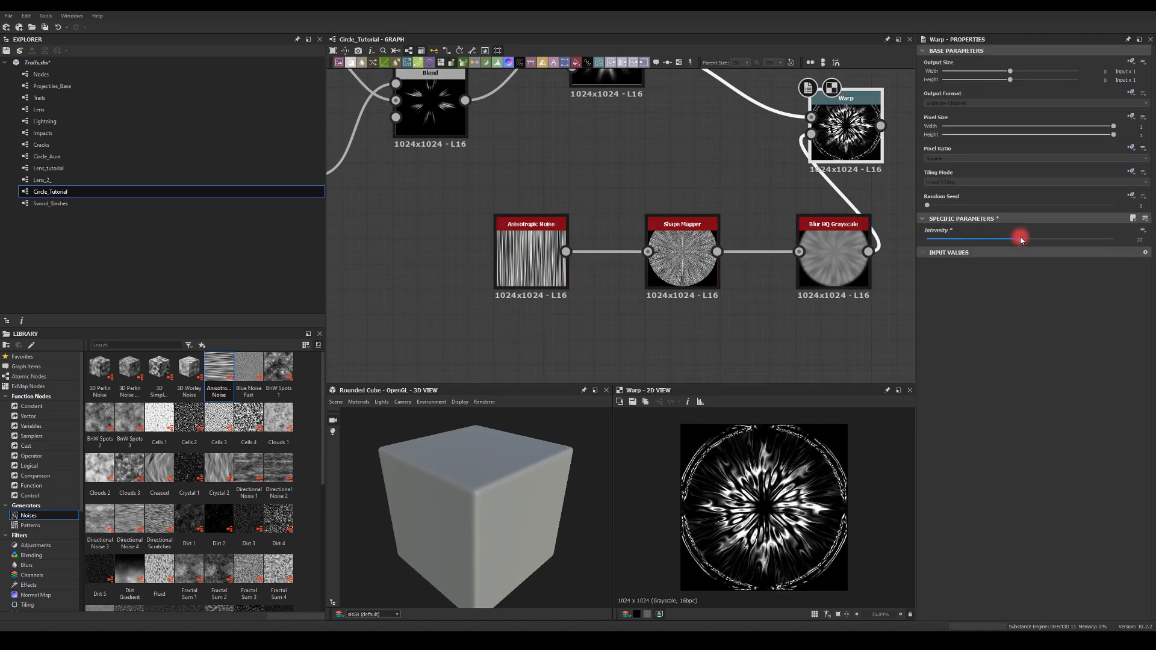
{"action": "left_click_drag", "start_coordinate": [1020, 239], "coordinate": [958, 248]}
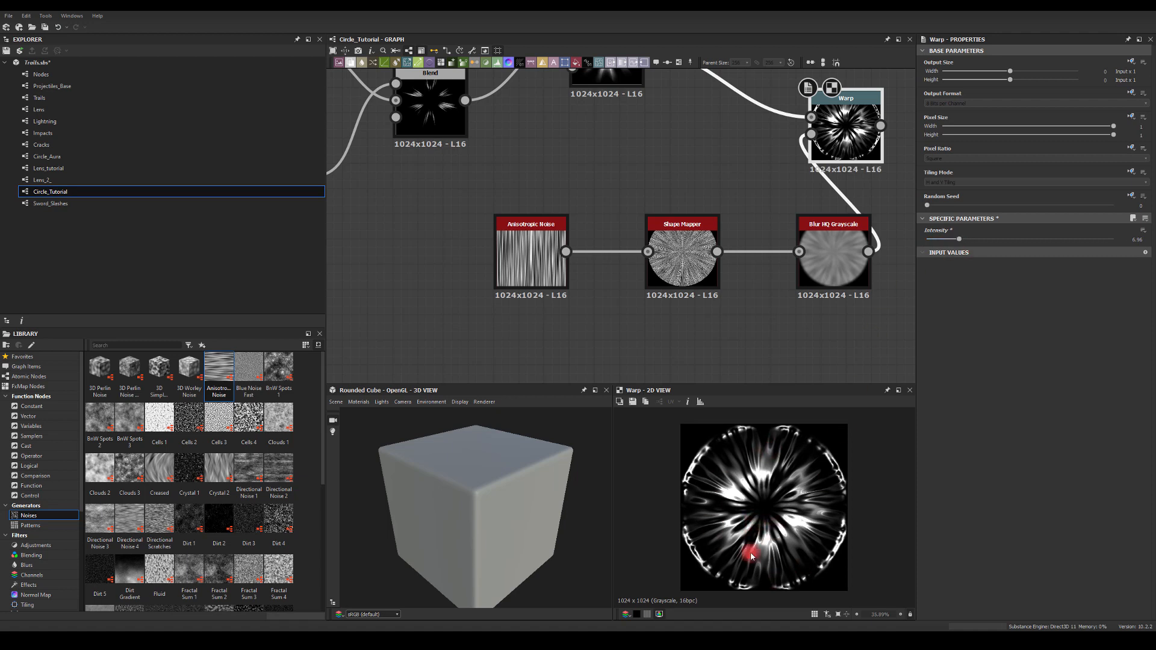
- Raise the Anisotropic Noise's Y Amount to about 279, try lower X Amount values such as 2, and set X Amount to 5
{"action": "left_click", "coordinate": [529, 250]}
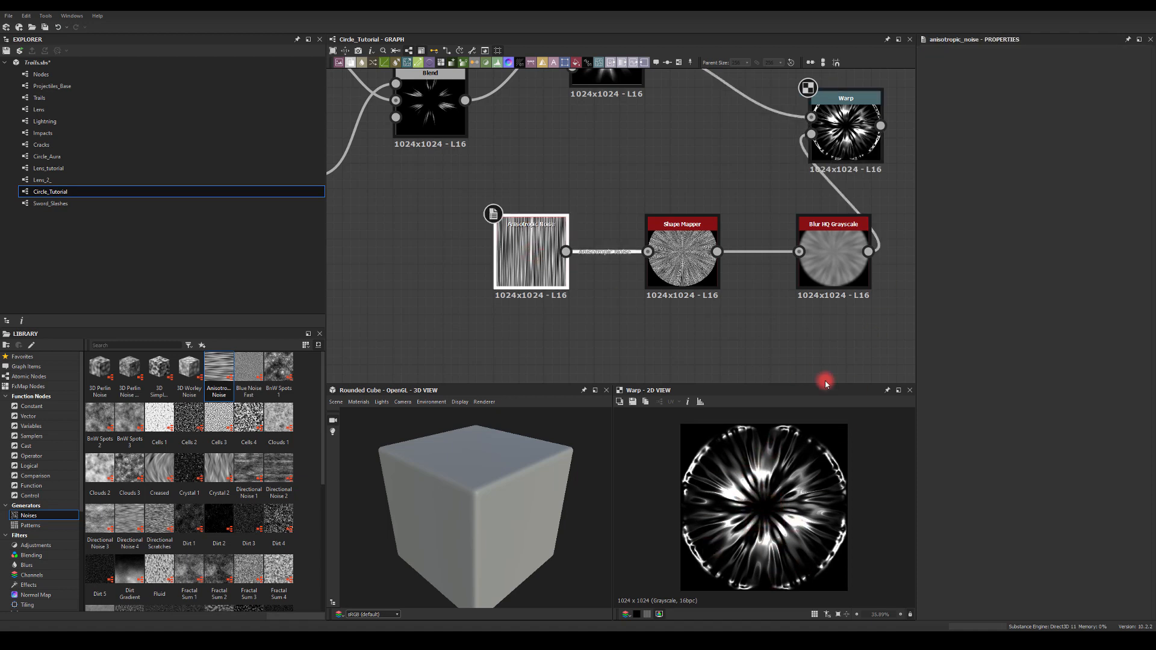
{"action": "left_click_drag", "start_coordinate": [985, 461], "coordinate": [1027, 455]}
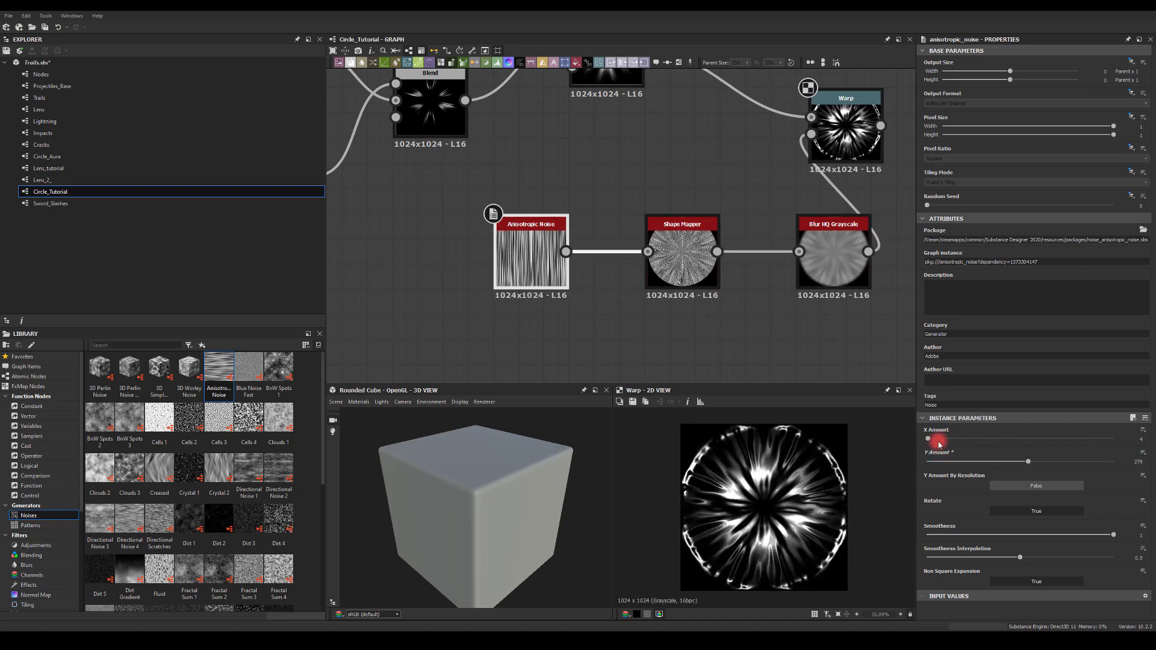
{"action": "left_click_drag", "start_coordinate": [929, 444], "coordinate": [903, 445]}
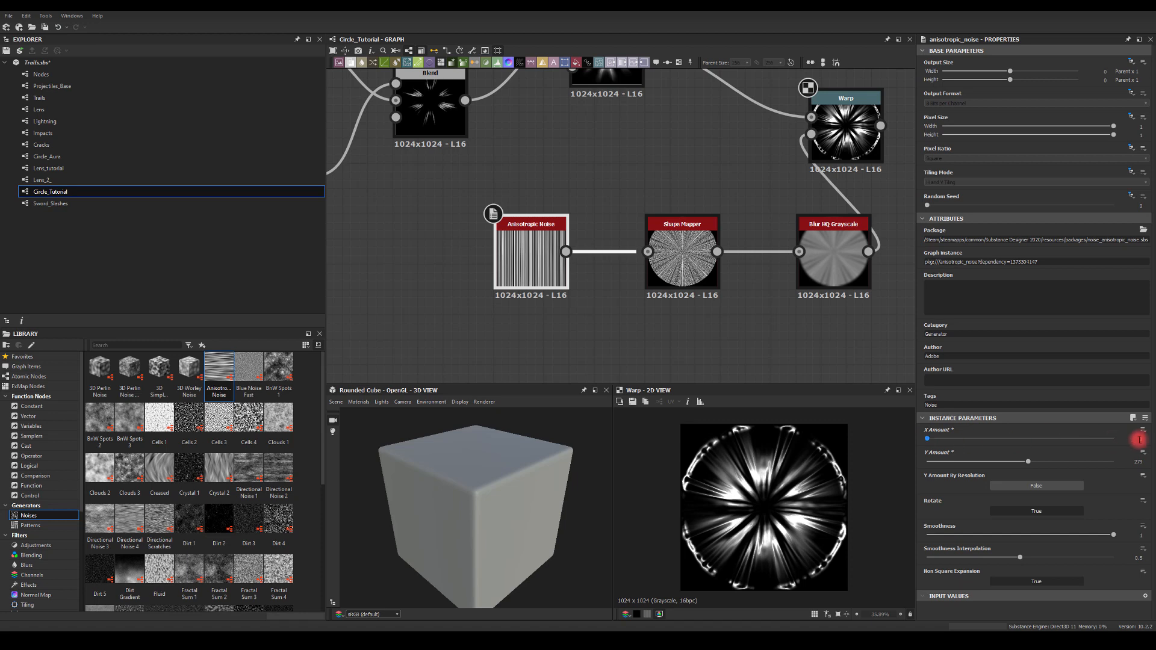
{"action": "type", "text": "2"}
{"action": "key", "text": "Return"}
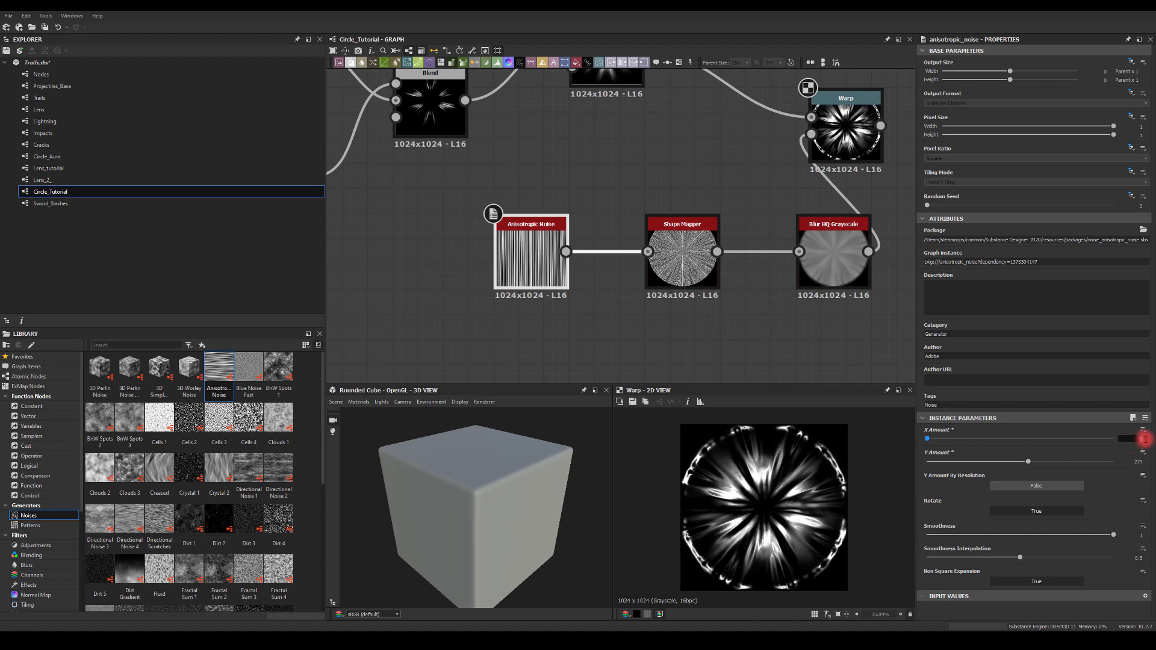
{"action": "type", "text": "5"}
{"action": "key", "text": "Return"}
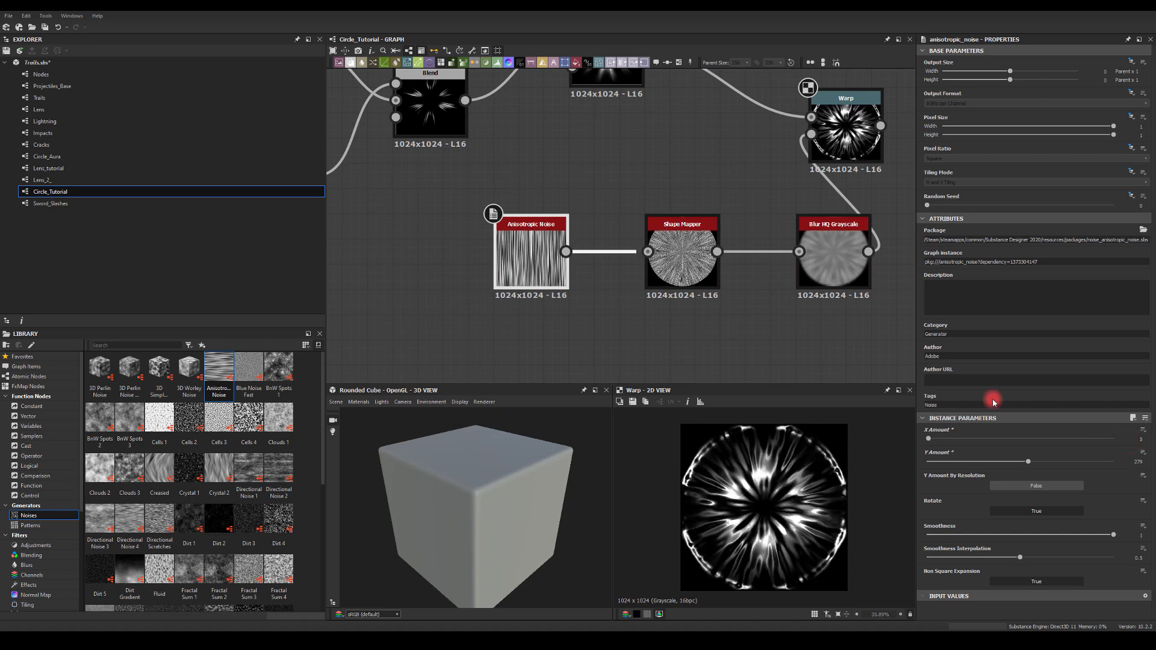
- Move the Blur HQ Grayscale closer to the Shape Mapper and raise its Intensity to about 9.2
{"action": "middle_click_drag", "start_coordinate": [709, 204], "coordinate": [618, 191]}
{"action": "left_click_drag", "start_coordinate": [748, 256], "coordinate": [698, 253]}
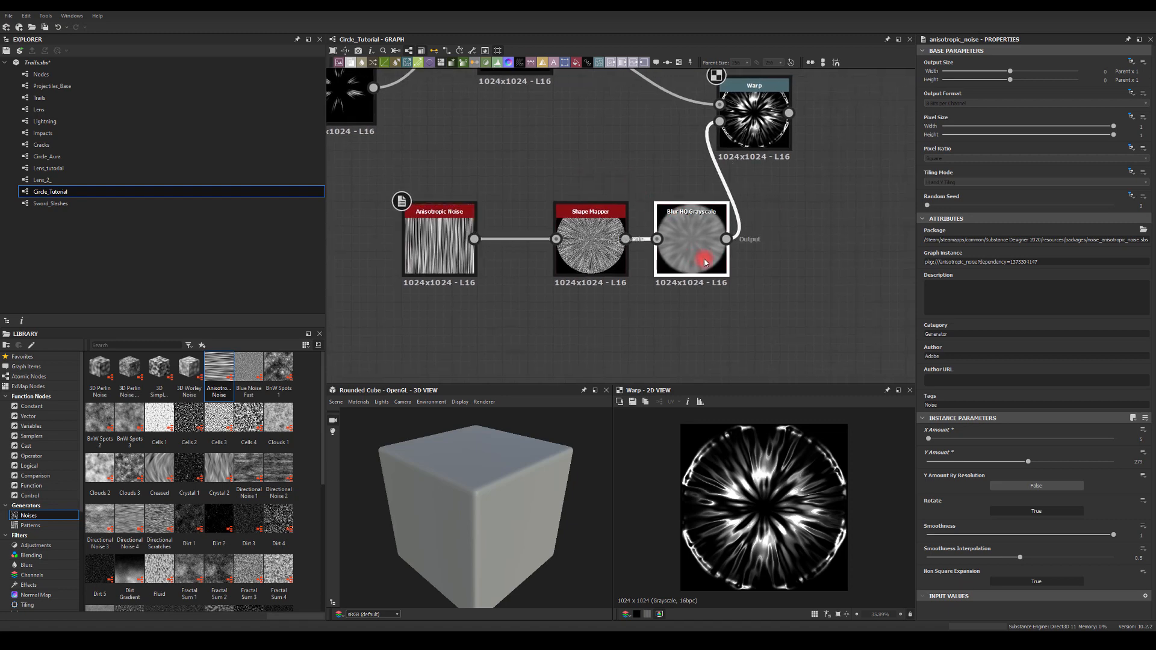
{"action": "middle_click_drag", "start_coordinate": [745, 236], "coordinate": [727, 243]}
{"action": "left_click", "coordinate": [690, 246]}
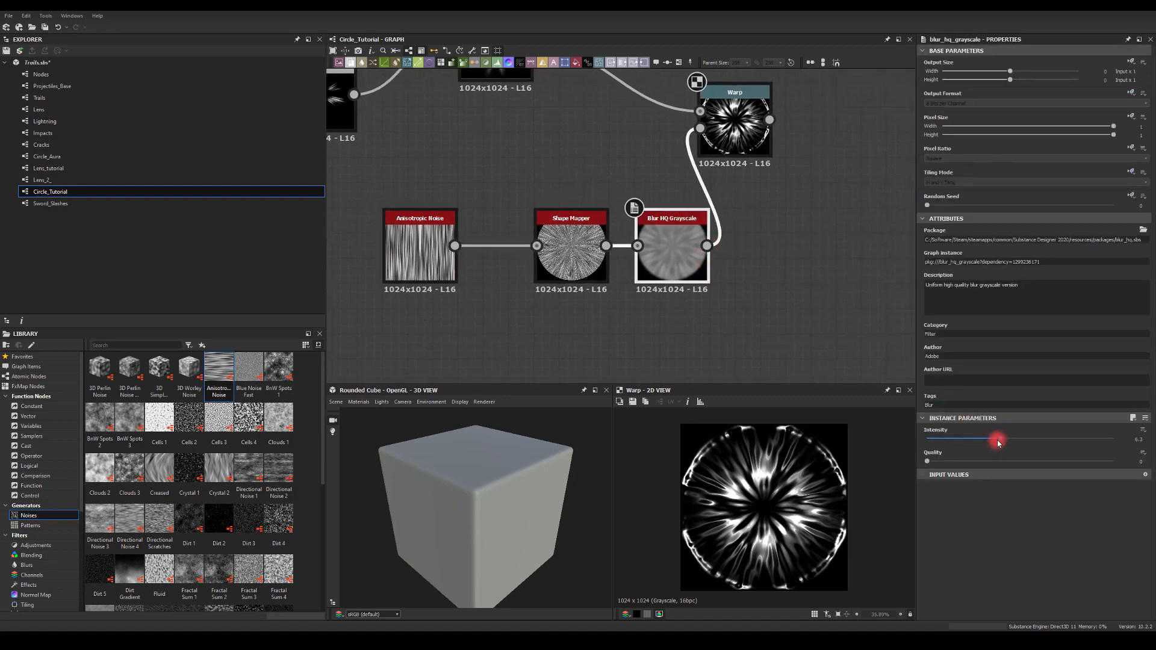
{"action": "left_click_drag", "start_coordinate": [997, 442], "coordinate": [1034, 440]}
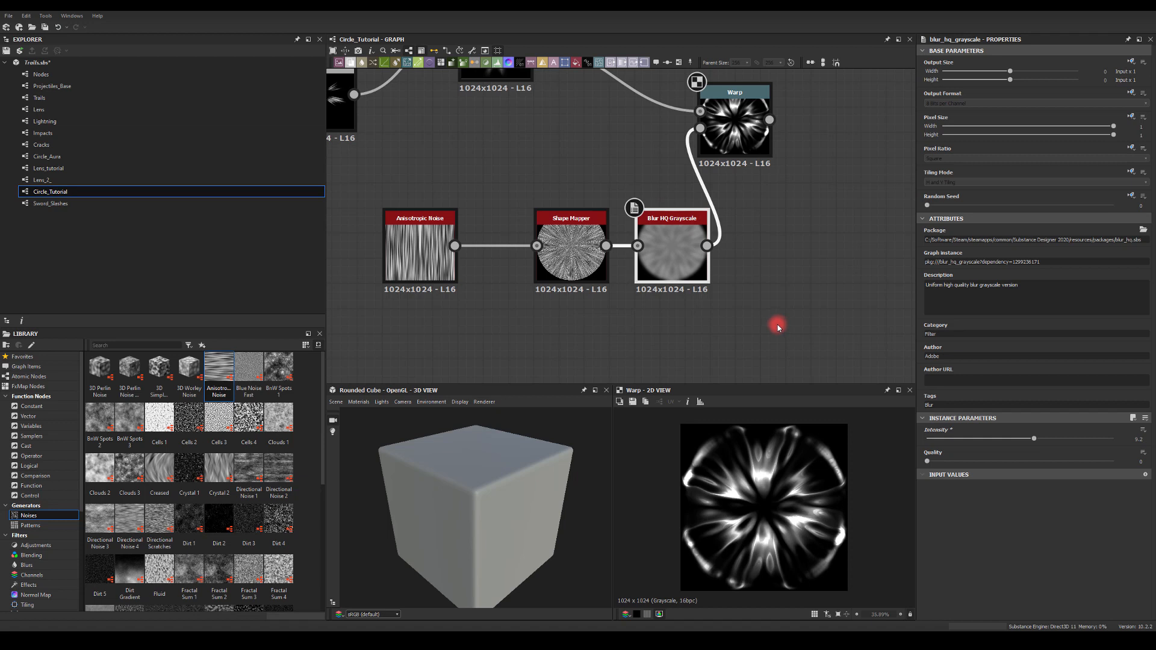
- Raise the Warp's Intensity to about 8.51
{"action": "left_click", "coordinate": [738, 114]}
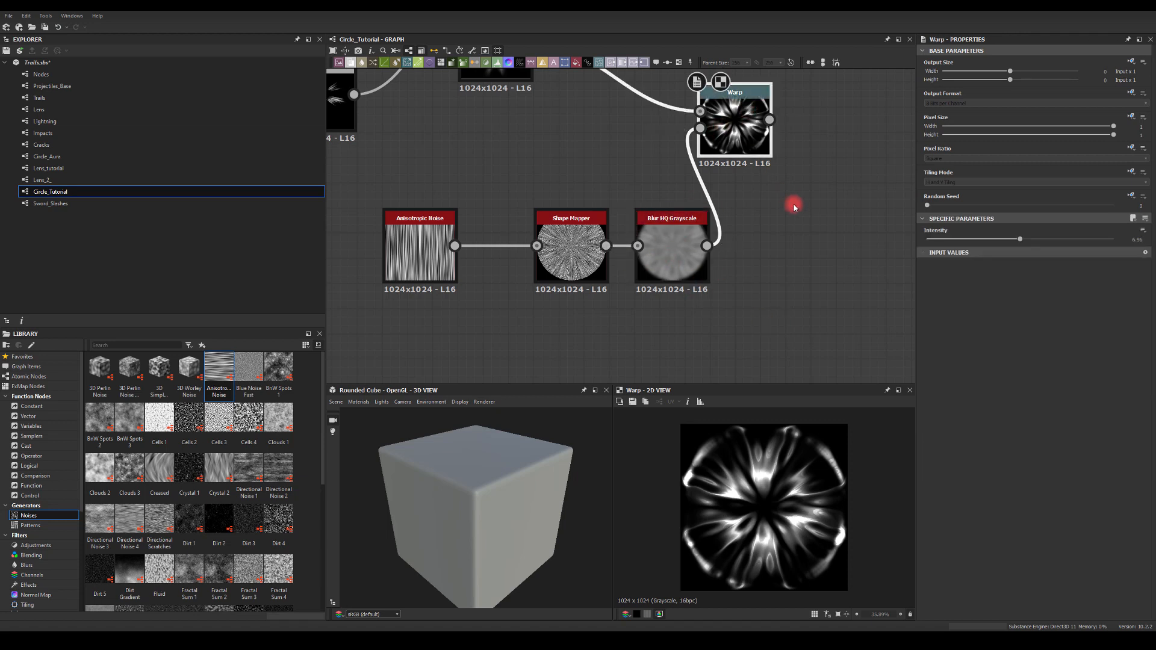
{"action": "middle_click_drag", "start_coordinate": [803, 161], "coordinate": [775, 235]}
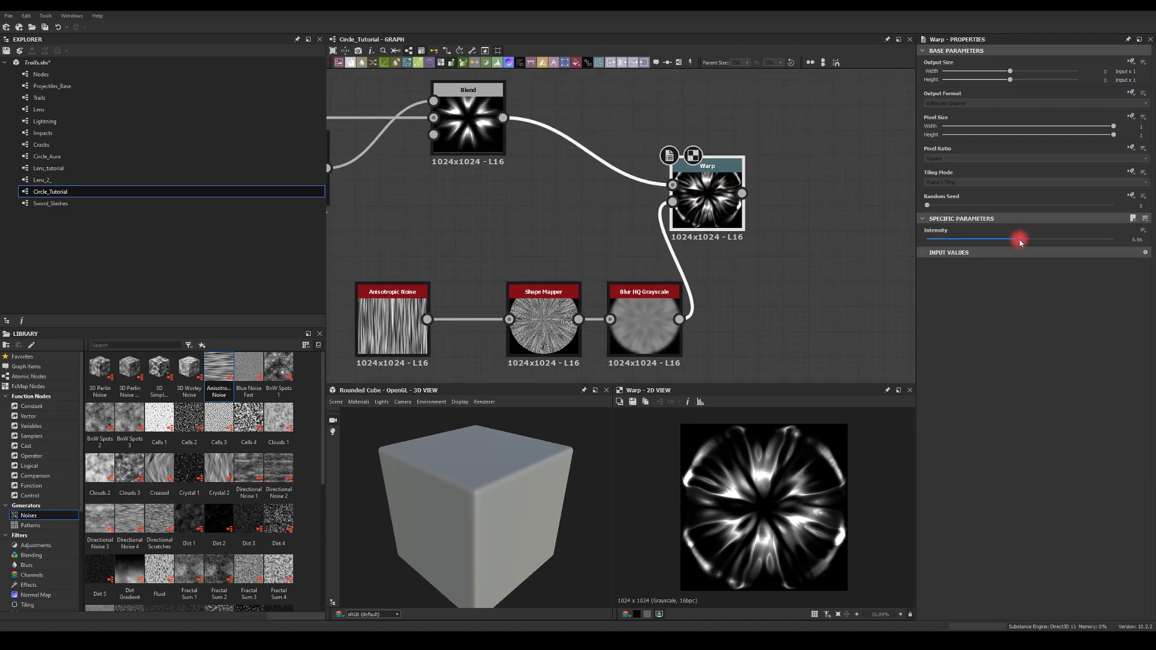
{"action": "mouse_move", "coordinate": [1020, 242]}
{"action": "left_mouse_down"}
{"action": "mouse_move", "coordinate": [958, 241]}
{"action": "mouse_move", "coordinate": [1040, 240]}
{"action": "left_mouse_up"}
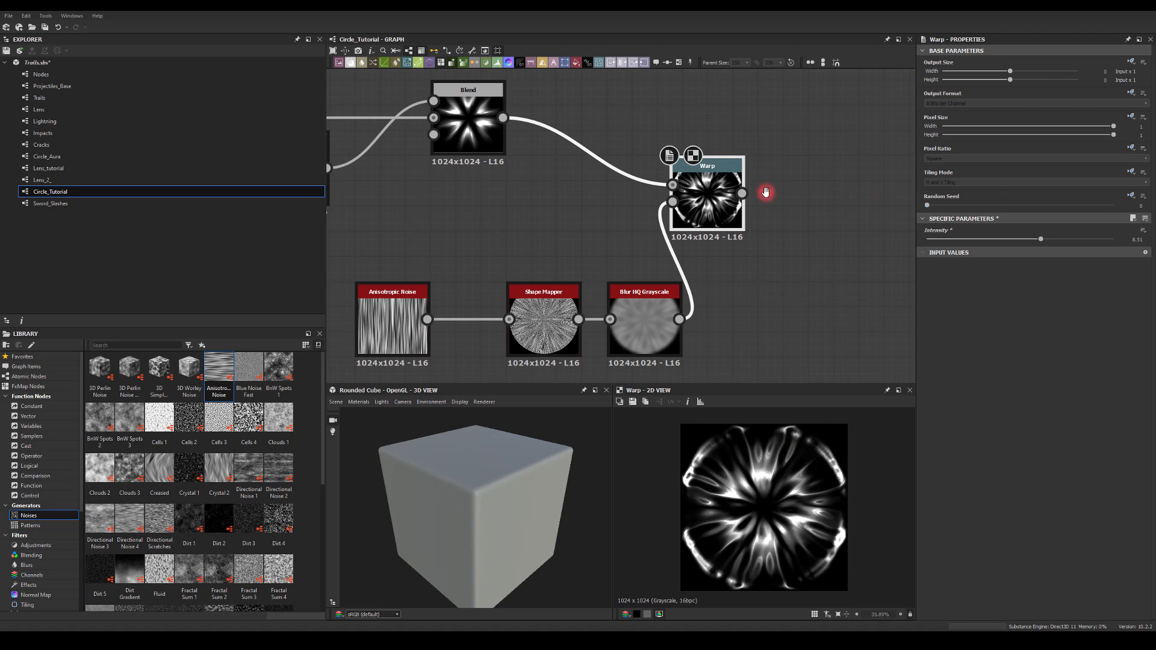
- Add a Blur HQ Grayscale after the Warp and set its Intensity to about 0.77
{"action": "middle_click_drag", "start_coordinate": [765, 192], "coordinate": [651, 158]}
{"action": "left_click_drag", "start_coordinate": [751, 153], "coordinate": [755, 153]}
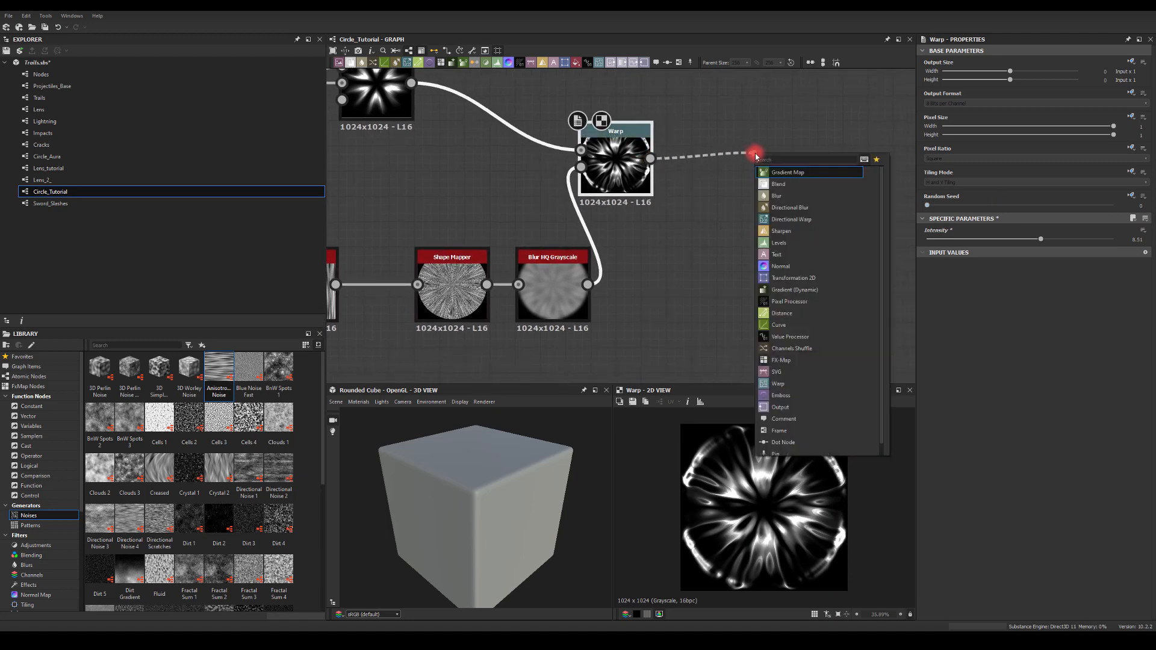
{"action": "type", "text": "bl"}
{"action": "left_click", "coordinate": [776, 188]}
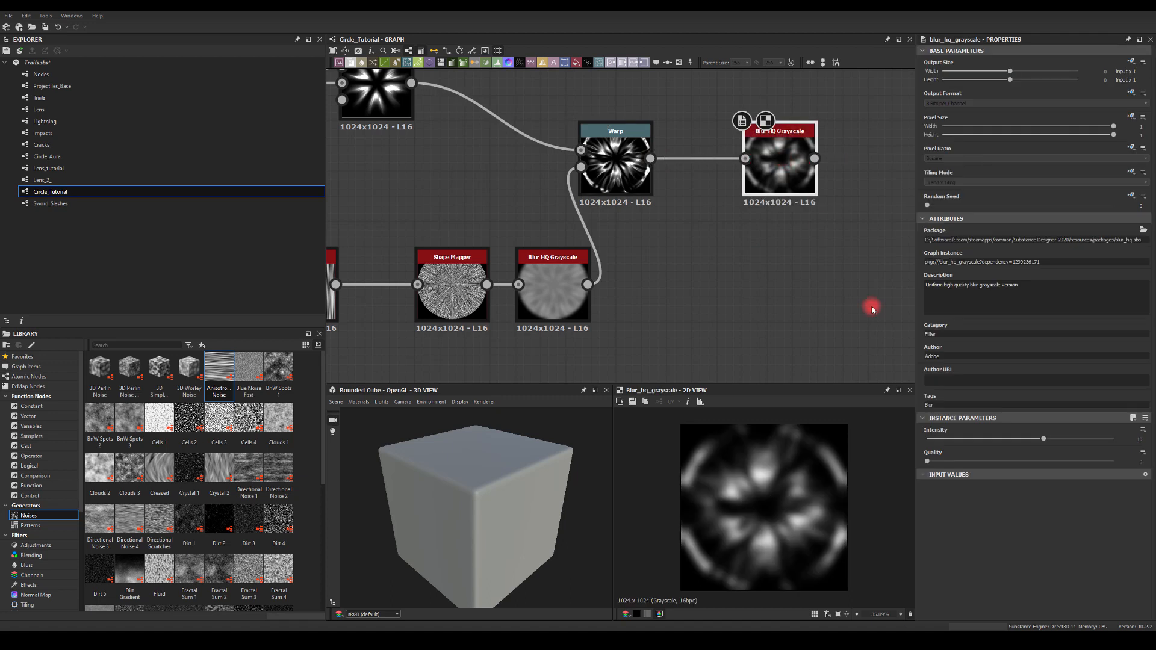
{"action": "left_click_drag", "start_coordinate": [1037, 429], "coordinate": [933, 442]}
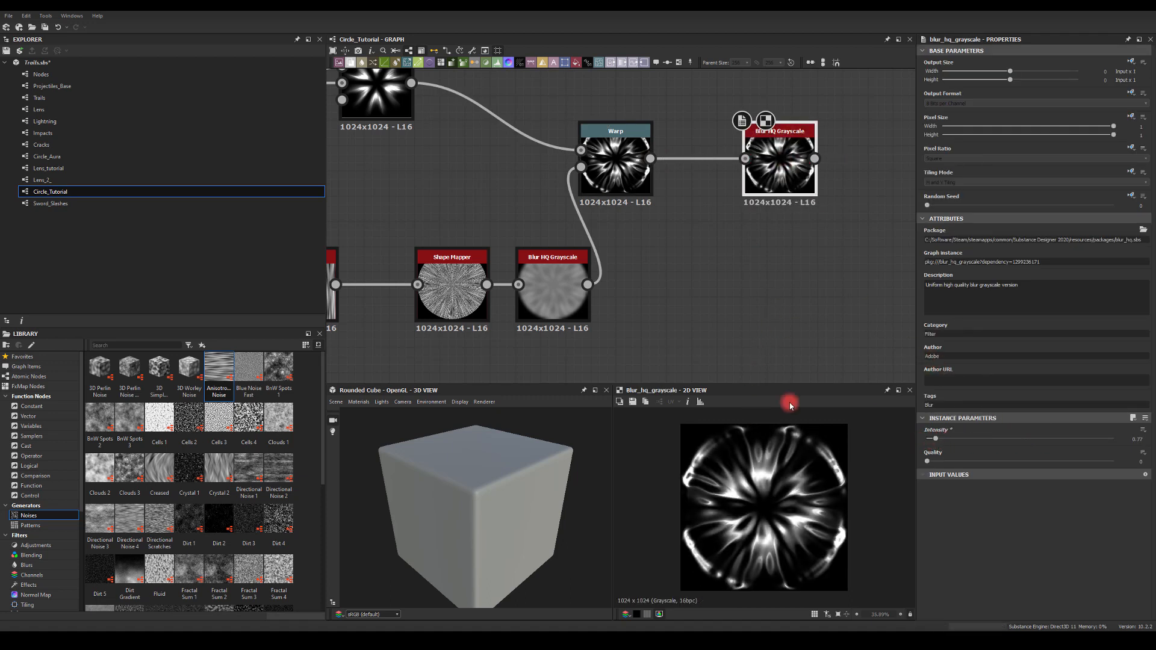
- Add a Blend node with the Warp's Blur HQ Grayscale feeding its Background
{"action": "middle_click_drag", "start_coordinate": [801, 241], "coordinate": [645, 212]}
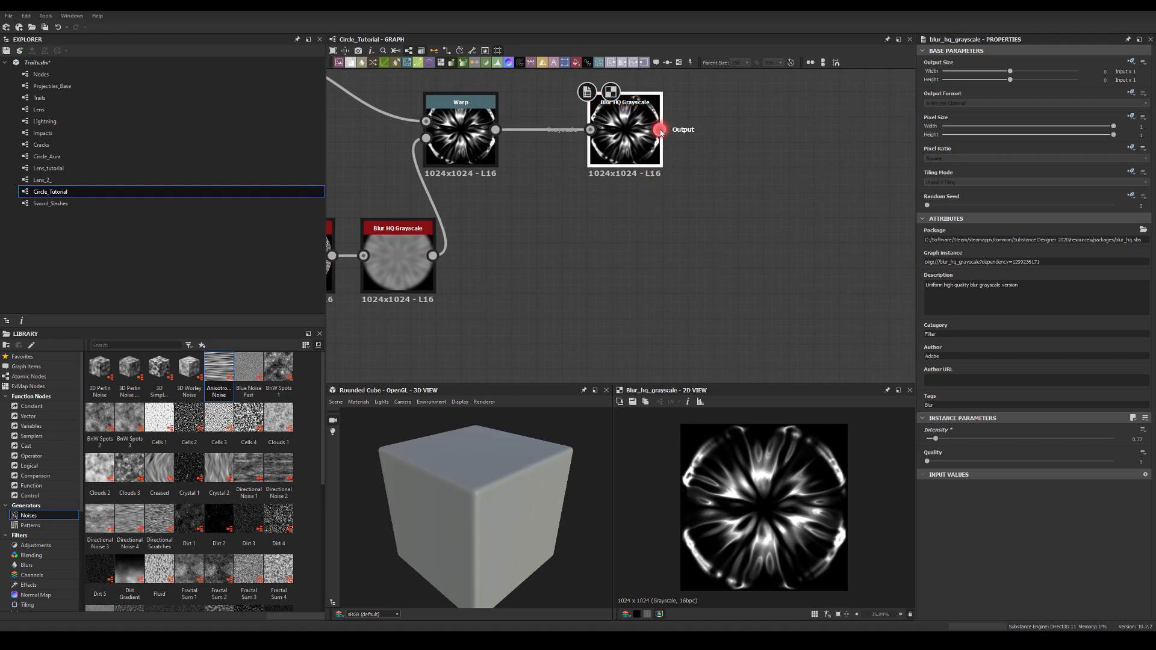
{"action": "left_click_drag", "start_coordinate": [660, 130], "coordinate": [793, 189]}
{"action": "left_click", "coordinate": [817, 208]}
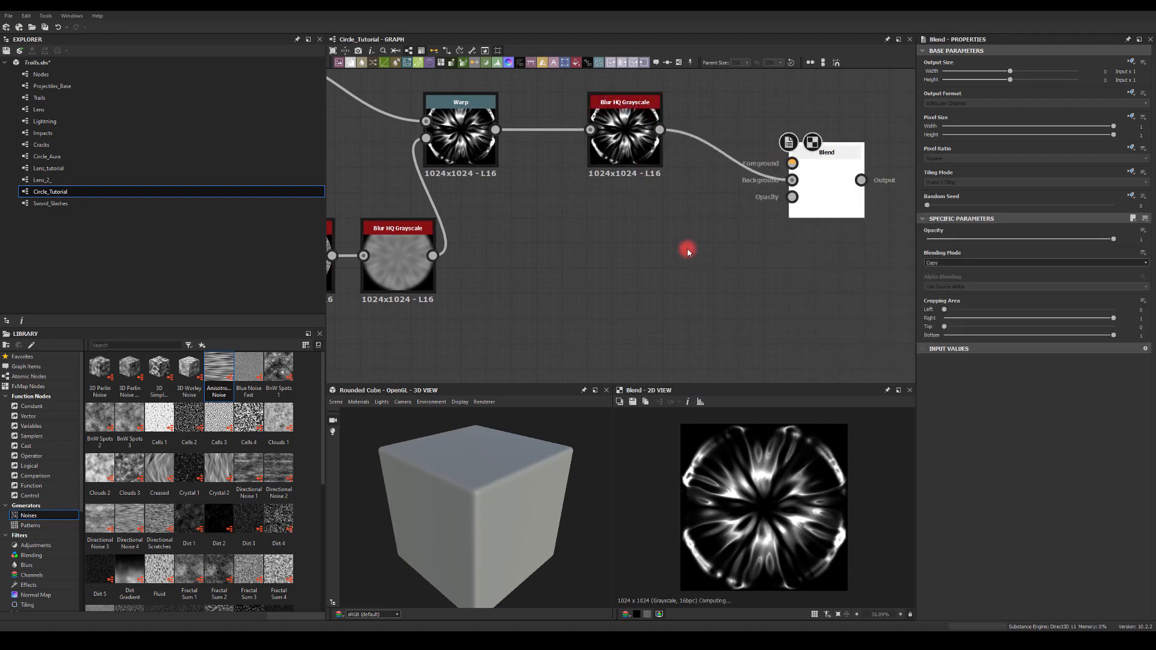
- Add a Shape node below the Warp's Blur HQ Grayscale and set its Pattern to Paraboloid
{"action": "middle_click_drag", "start_coordinate": [686, 250], "coordinate": [655, 196]}
{"action": "key", "text": "space"}
{"action": "type", "text": "sha"}
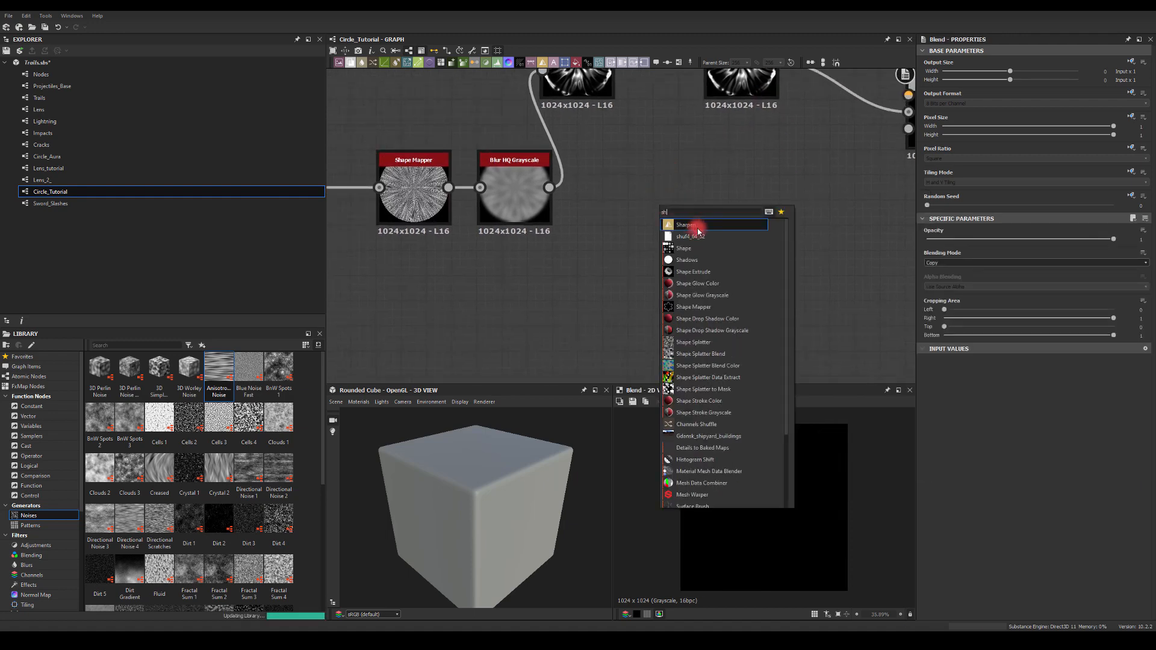
{"action": "left_click", "coordinate": [683, 250]}
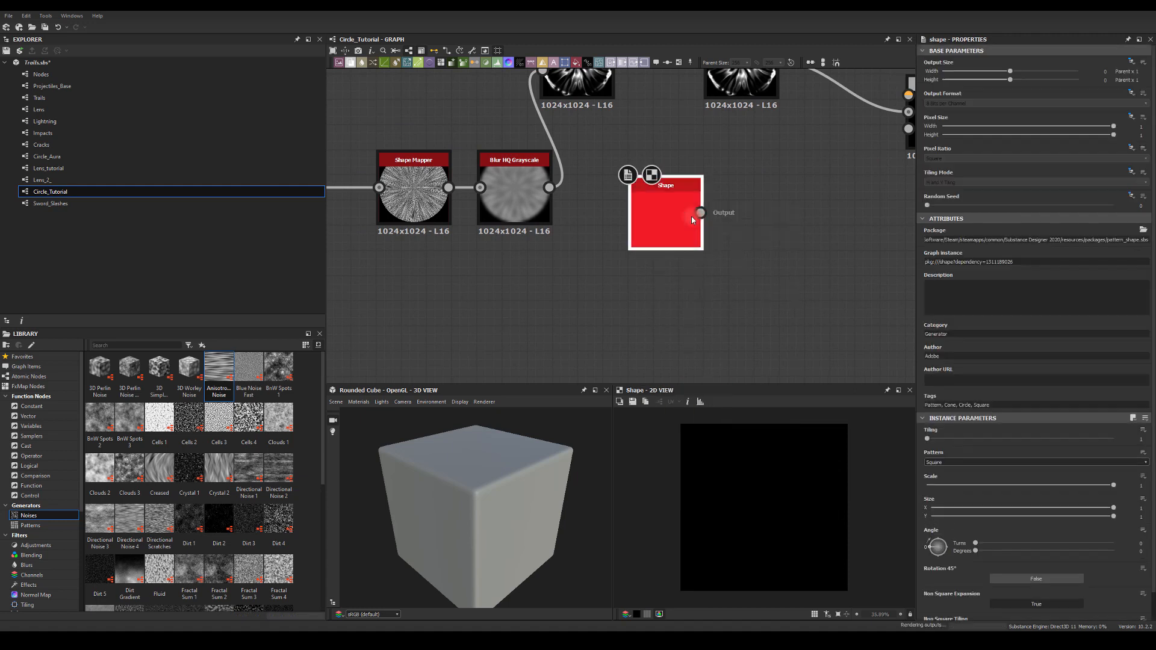
{"action": "left_click", "coordinate": [932, 462]}
{"action": "left_click", "coordinate": [932, 480]}
{"action": "middle_click_drag", "start_coordinate": [774, 240], "coordinate": [650, 257]}
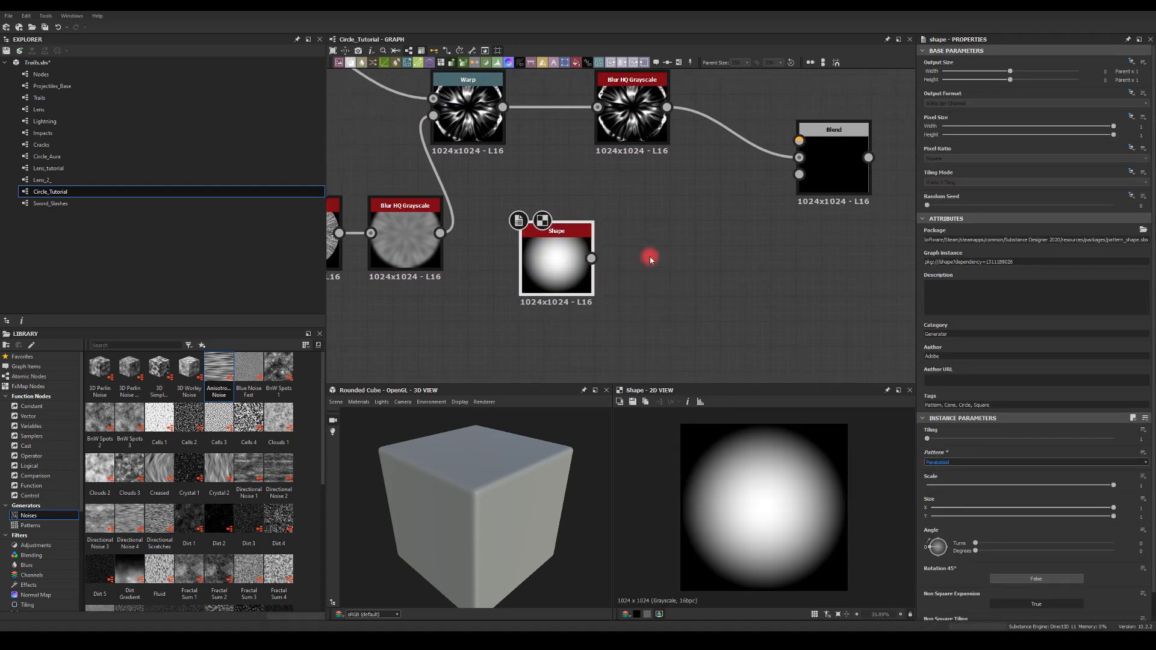
- Feed the Shape into the Blend's Foreground and set the Blending Mode to Multiply
{"action": "left_click_drag", "start_coordinate": [596, 264], "coordinate": [795, 141]}
{"action": "left_click", "coordinate": [829, 161]}
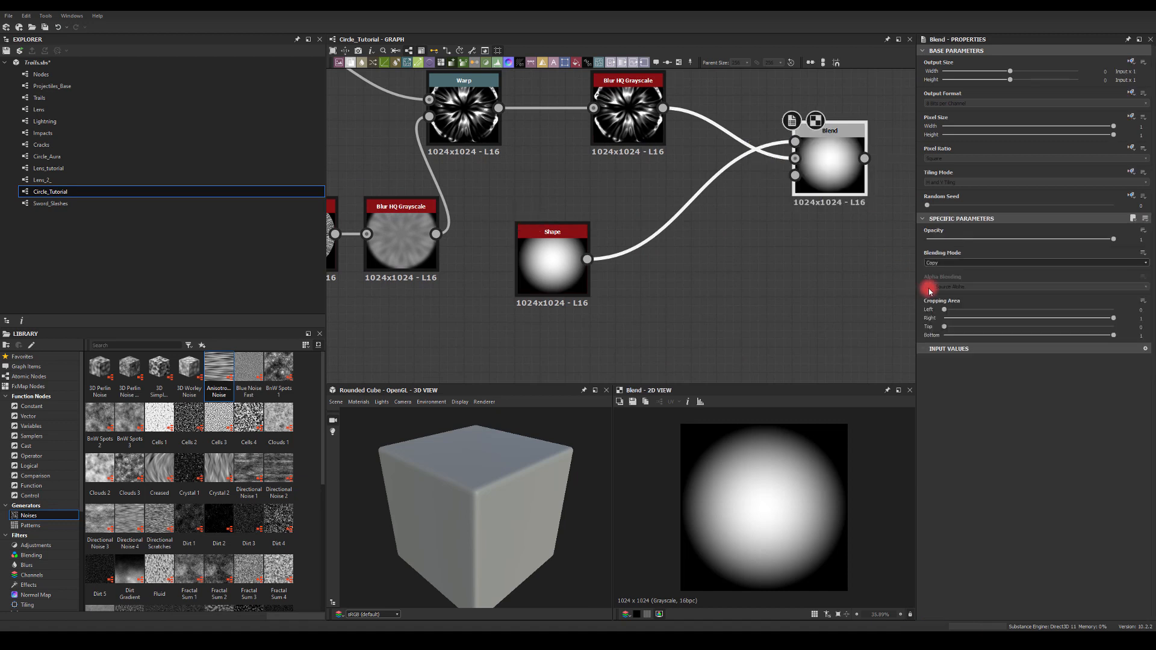
{"action": "left_click", "coordinate": [937, 263]}
{"action": "left_click", "coordinate": [937, 289]}
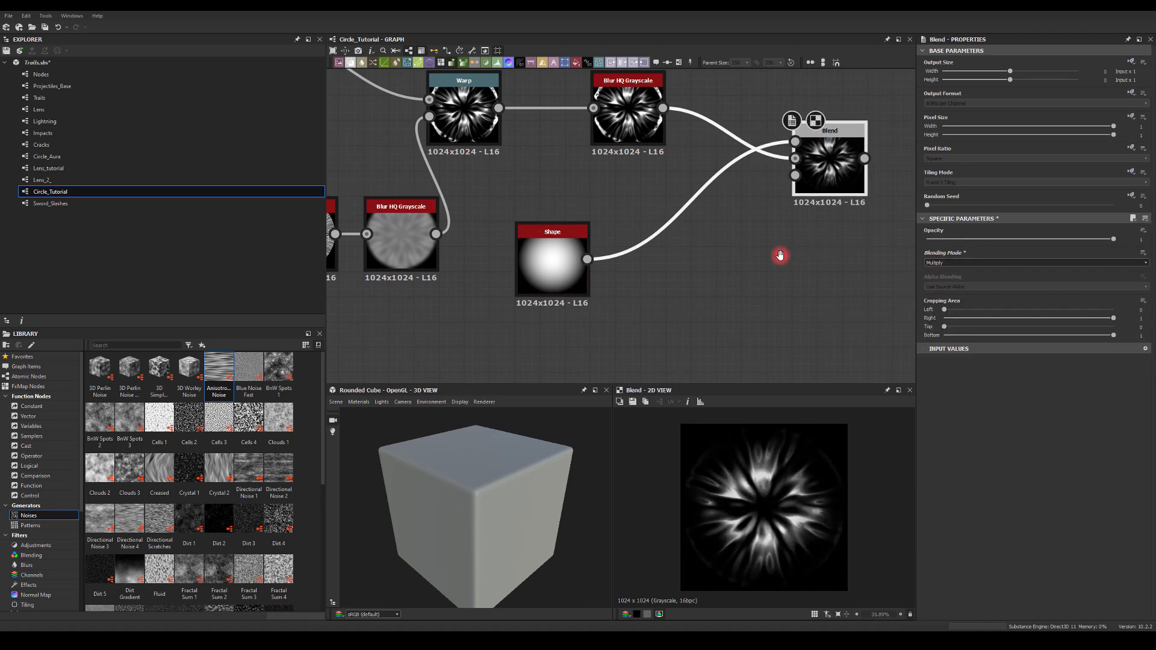
{"action": "middle_click_drag", "start_coordinate": [780, 256], "coordinate": [761, 259]}
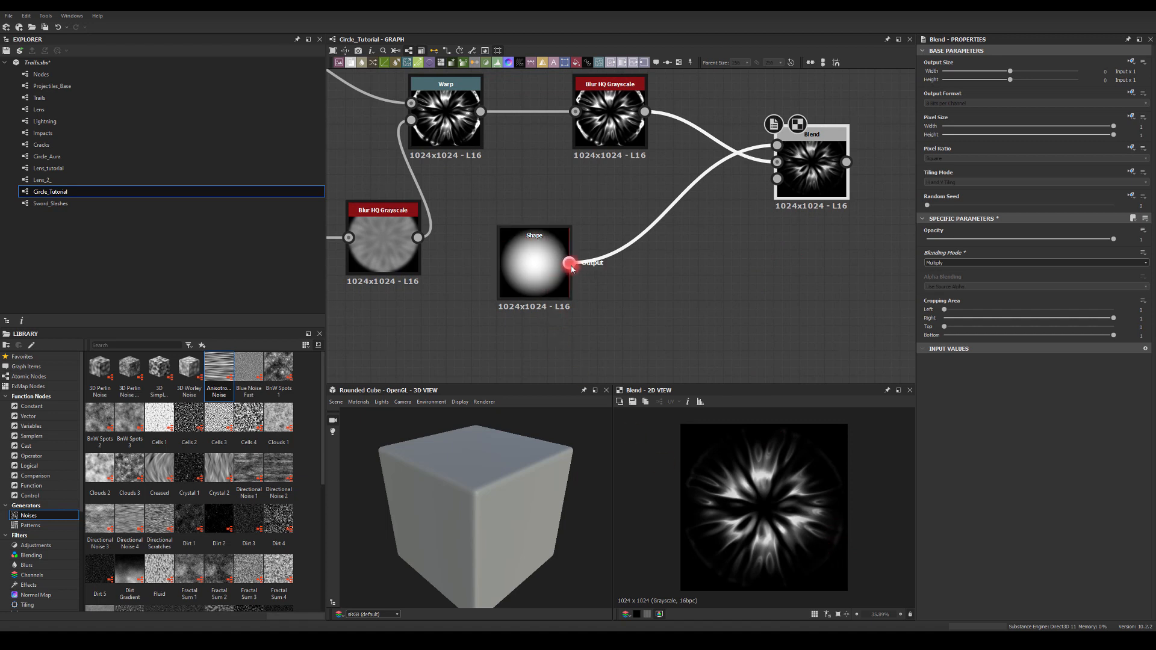
- Insert a Blur HQ Grayscale between the Shape and the Blend's Foreground, placing it beside the Shape
{"action": "left_click_drag", "start_coordinate": [569, 262], "coordinate": [674, 281]}
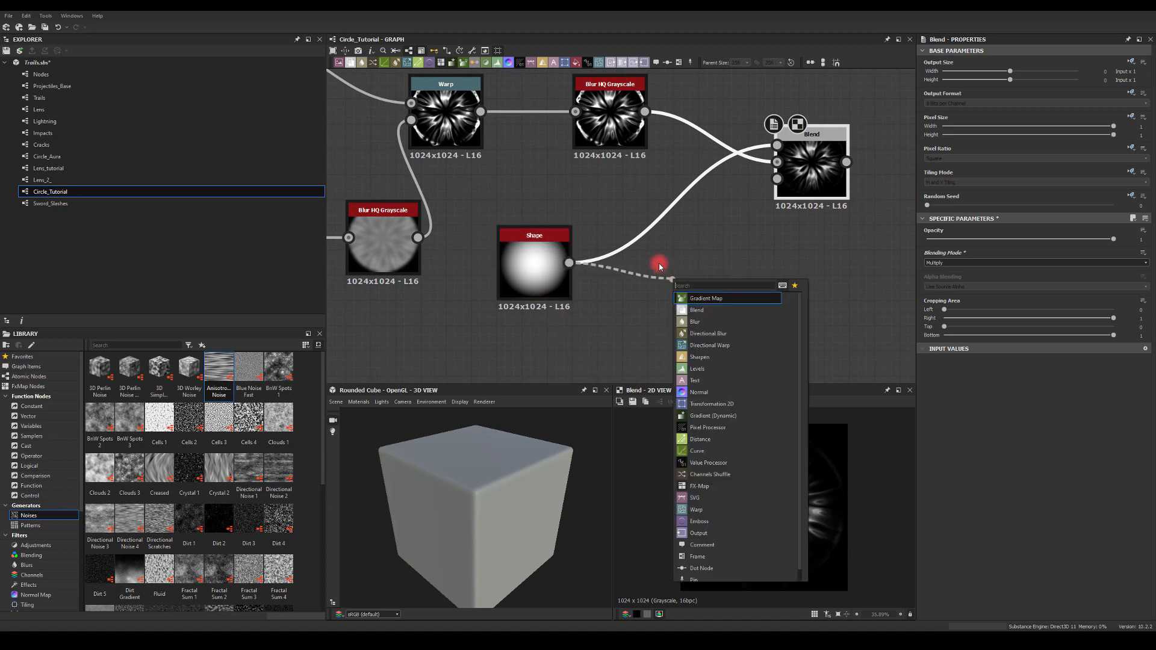
{"action": "left_click", "coordinate": [660, 266]}
{"action": "left_click_drag", "start_coordinate": [569, 262], "coordinate": [691, 288]}
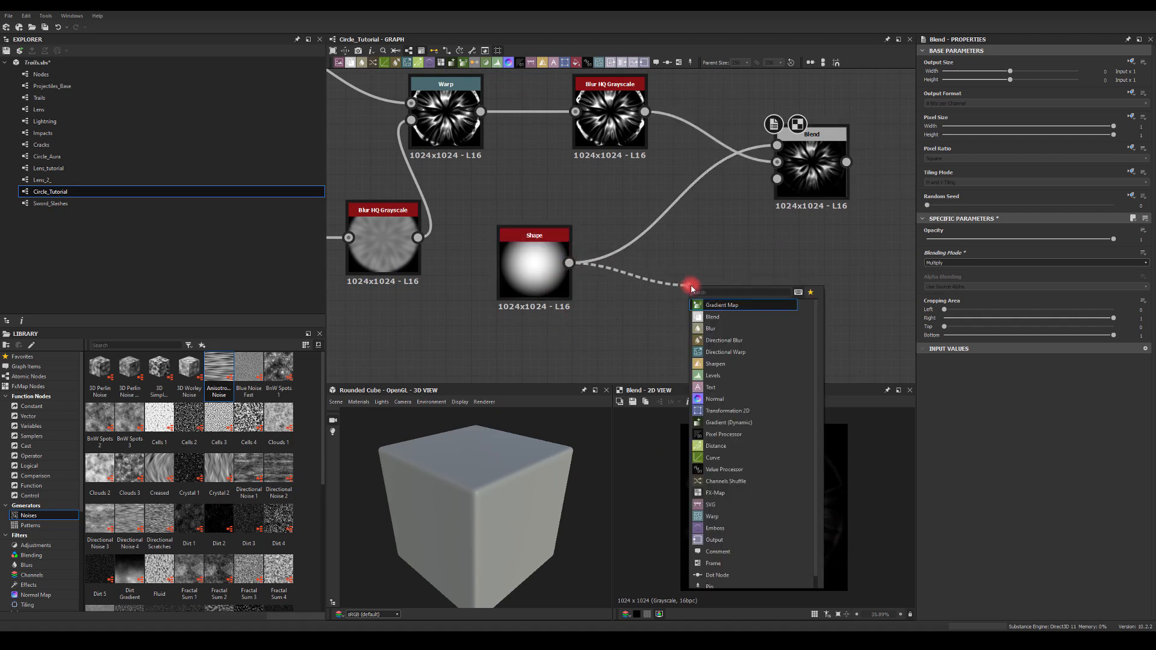
{"action": "type", "text": "blur"}
{"action": "left_click", "coordinate": [702, 314]}
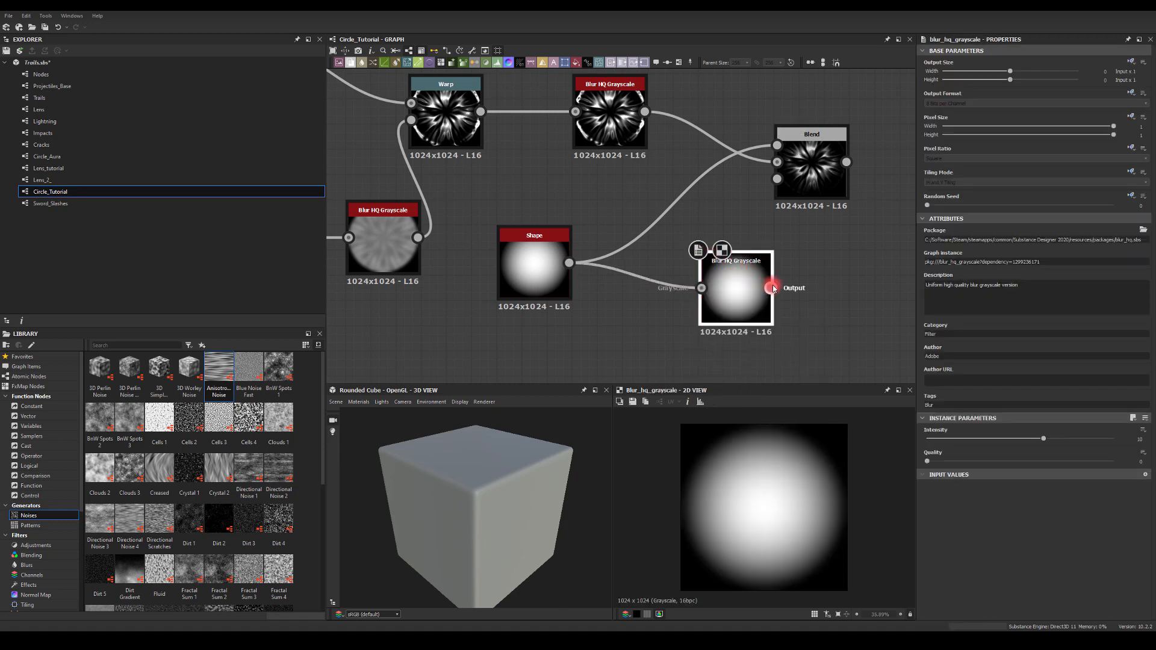
{"action": "left_click_drag", "start_coordinate": [772, 288], "coordinate": [788, 158]}
{"action": "left_click_drag", "start_coordinate": [730, 284], "coordinate": [639, 256]}
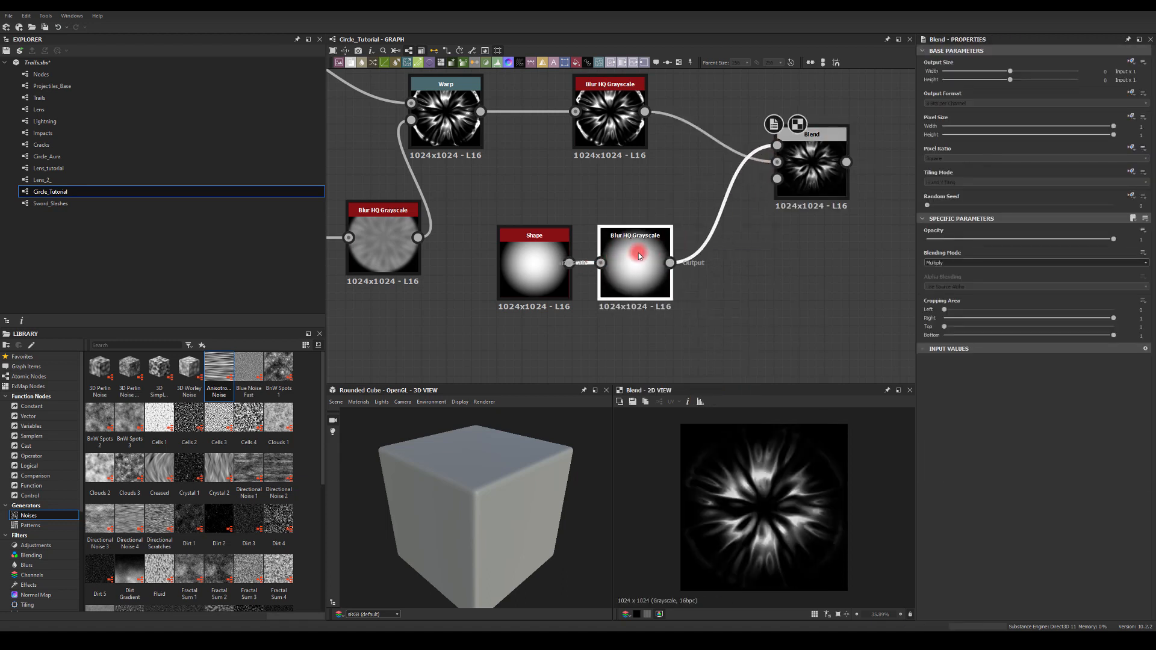
- Try different Intensity values on the Shape's Blur HQ Grayscale, ending at about 26
{"action": "left_click_drag", "start_coordinate": [1040, 443], "coordinate": [1096, 426]}
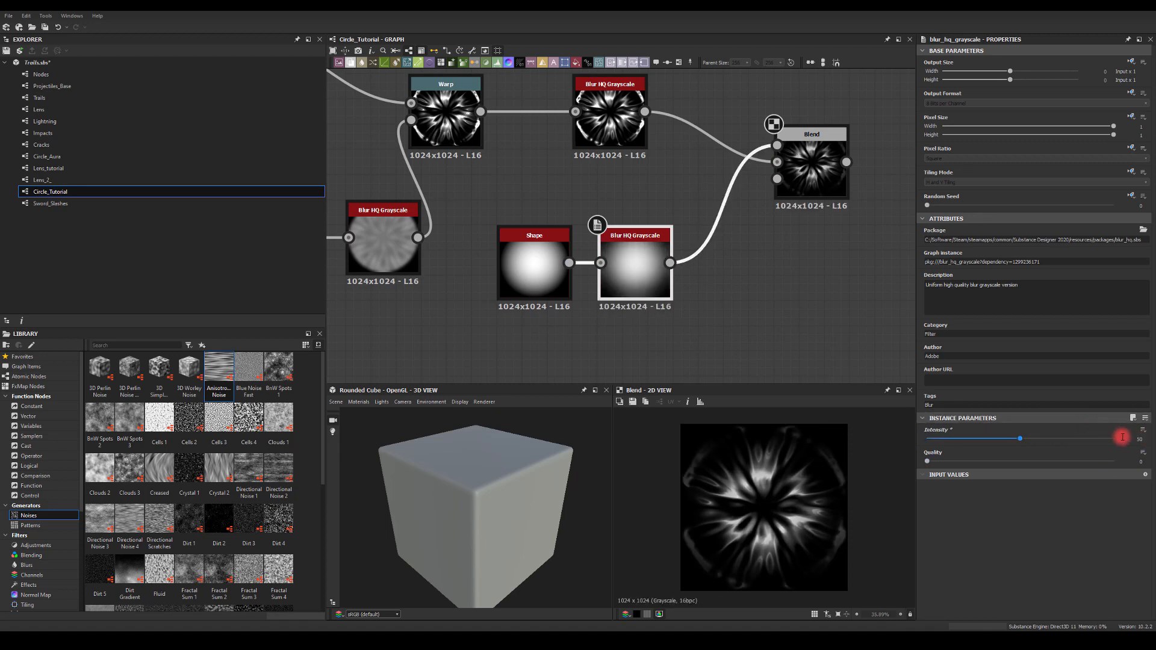
{"action": "left_click_drag", "start_coordinate": [1023, 444], "coordinate": [909, 450]}
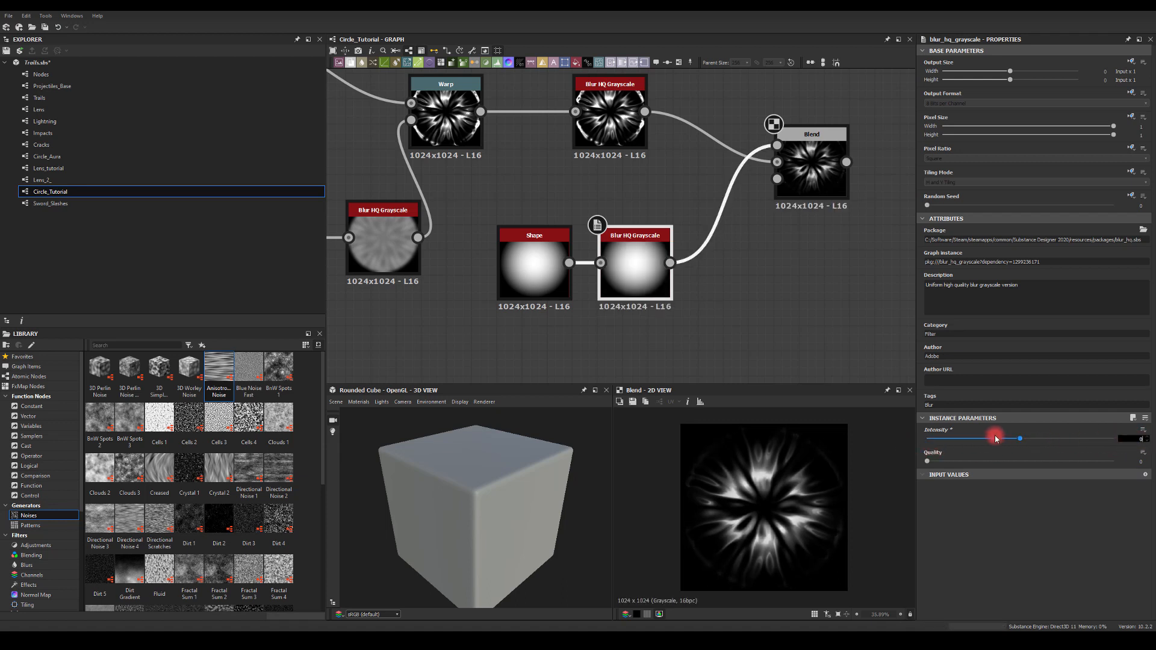
{"action": "left_click_drag", "start_coordinate": [995, 439], "coordinate": [1108, 444]}
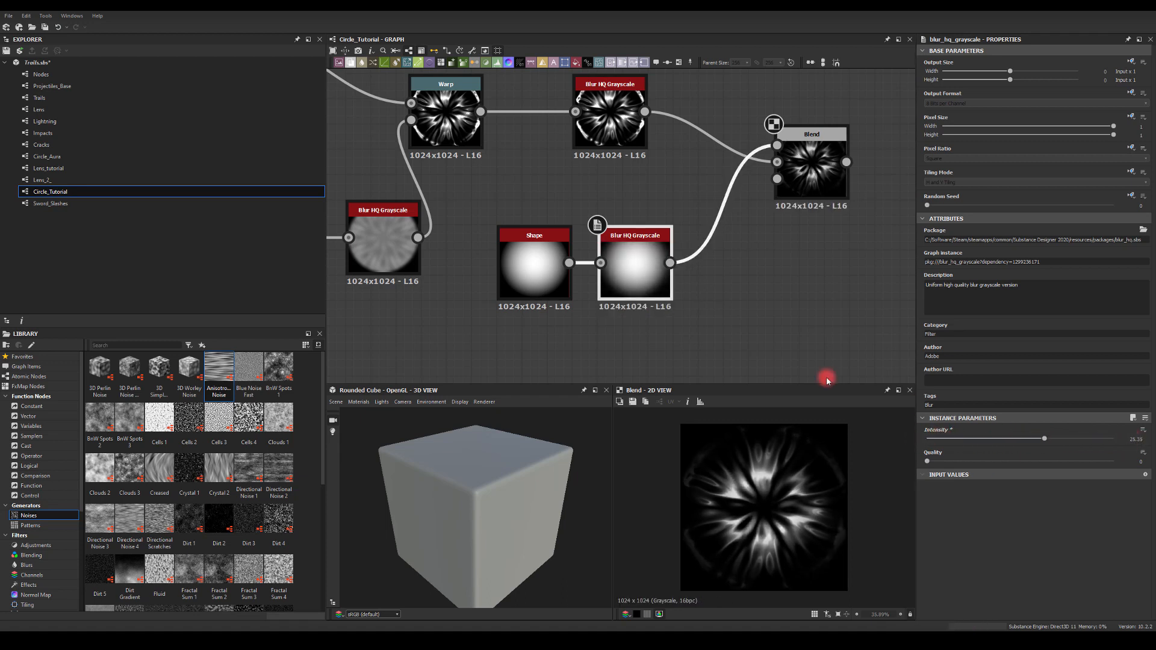
- Reduce the Shape's Scale to about 0.95 and connect the Shape directly to the Blend's Foreground
{"action": "left_click", "coordinate": [529, 250]}
{"action": "left_click", "coordinate": [1113, 484]}
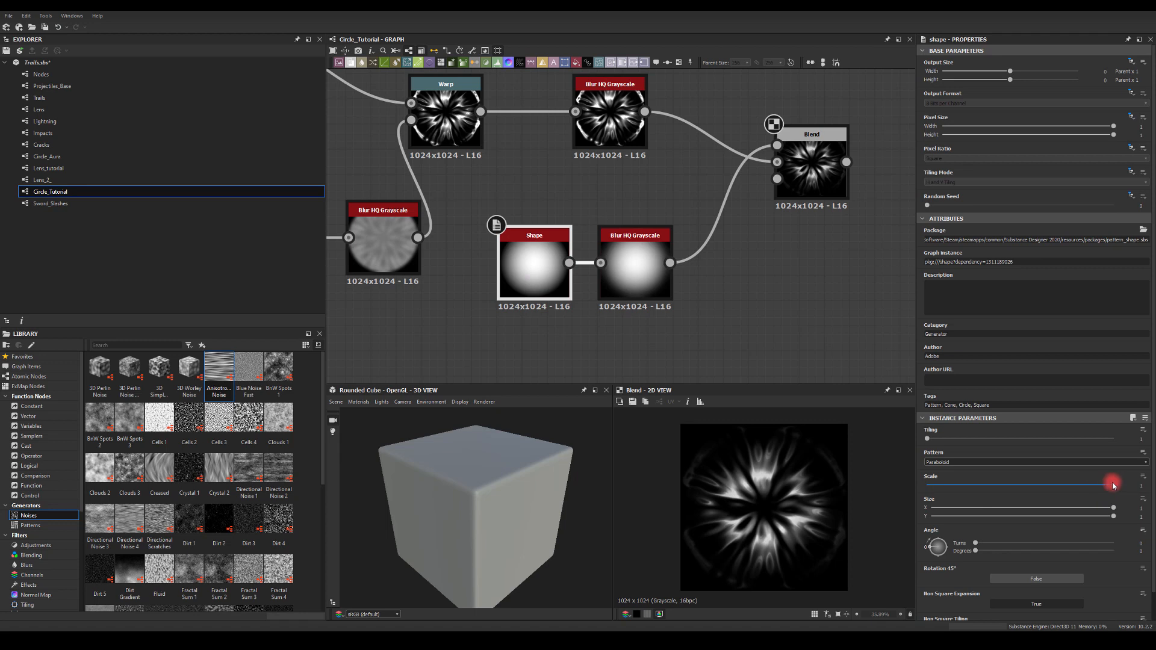
{"action": "left_click_drag", "start_coordinate": [1111, 485], "coordinate": [1095, 486]}
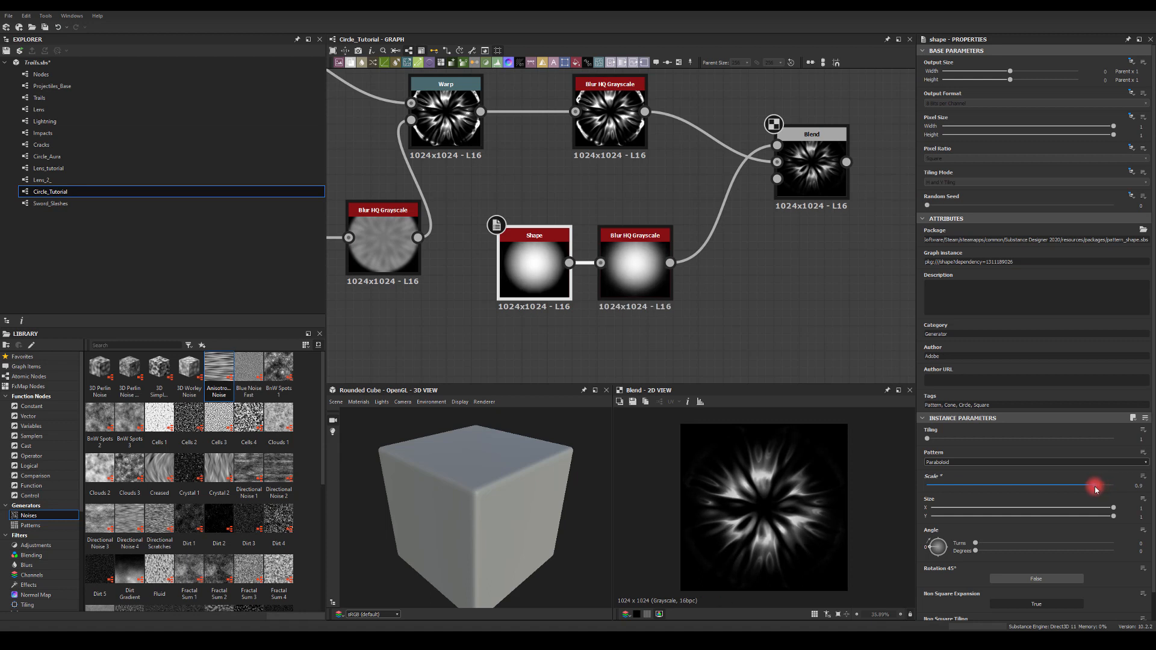
{"action": "left_click_drag", "start_coordinate": [568, 264], "coordinate": [780, 147]}
{"action": "mouse_move", "coordinate": [1093, 486]}
{"action": "left_mouse_down"}
{"action": "mouse_move", "coordinate": [1117, 486]}
{"action": "mouse_move", "coordinate": [1104, 486]}
{"action": "left_mouse_up"}
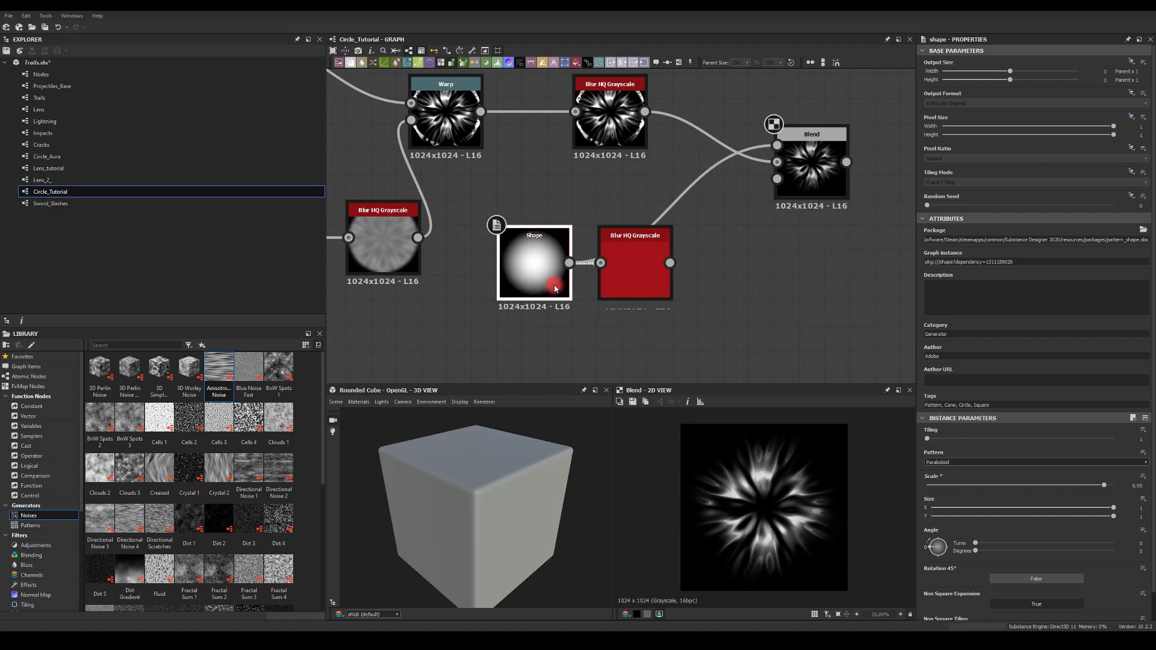
- Move the bypassed Blur HQ Grayscale slightly lower, clear of the link from the Shape to the Blend
{"action": "left_click", "coordinate": [791, 464]}
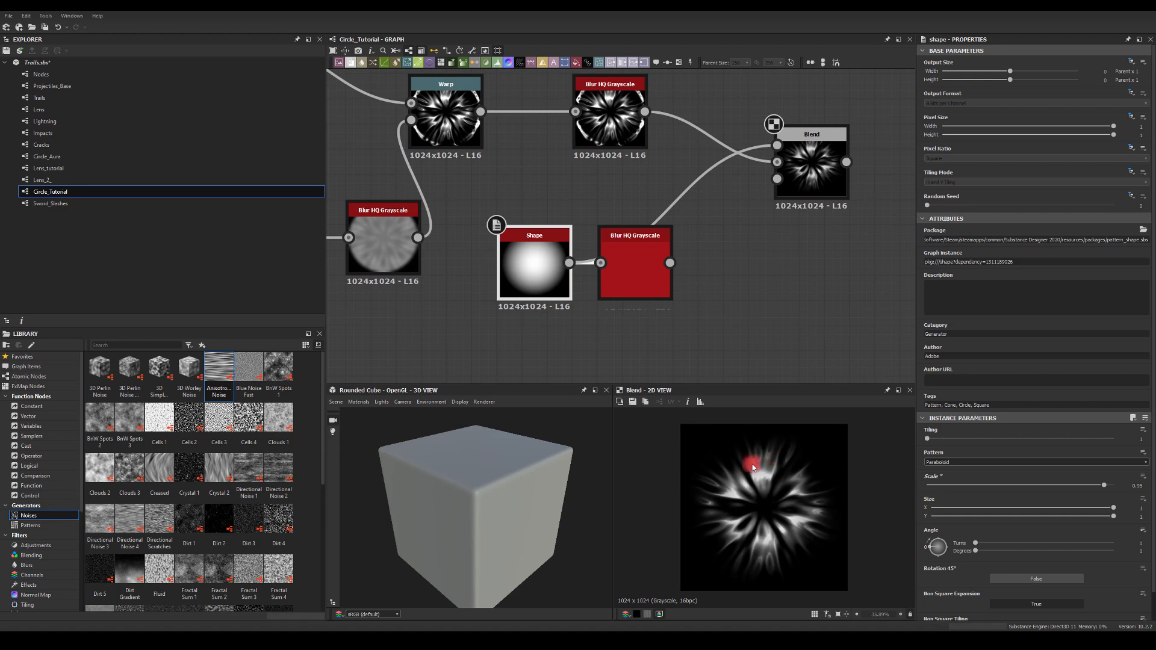
{"action": "left_click_drag", "start_coordinate": [661, 274], "coordinate": [673, 299]}
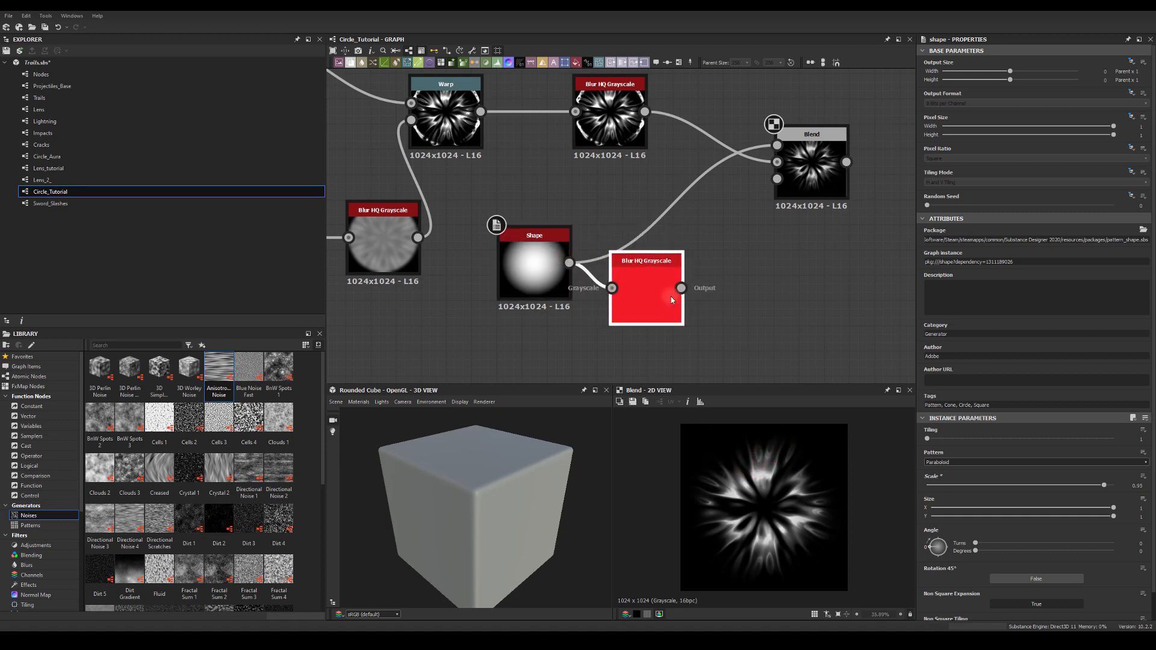
{"action": "left_click", "coordinate": [791, 447]}
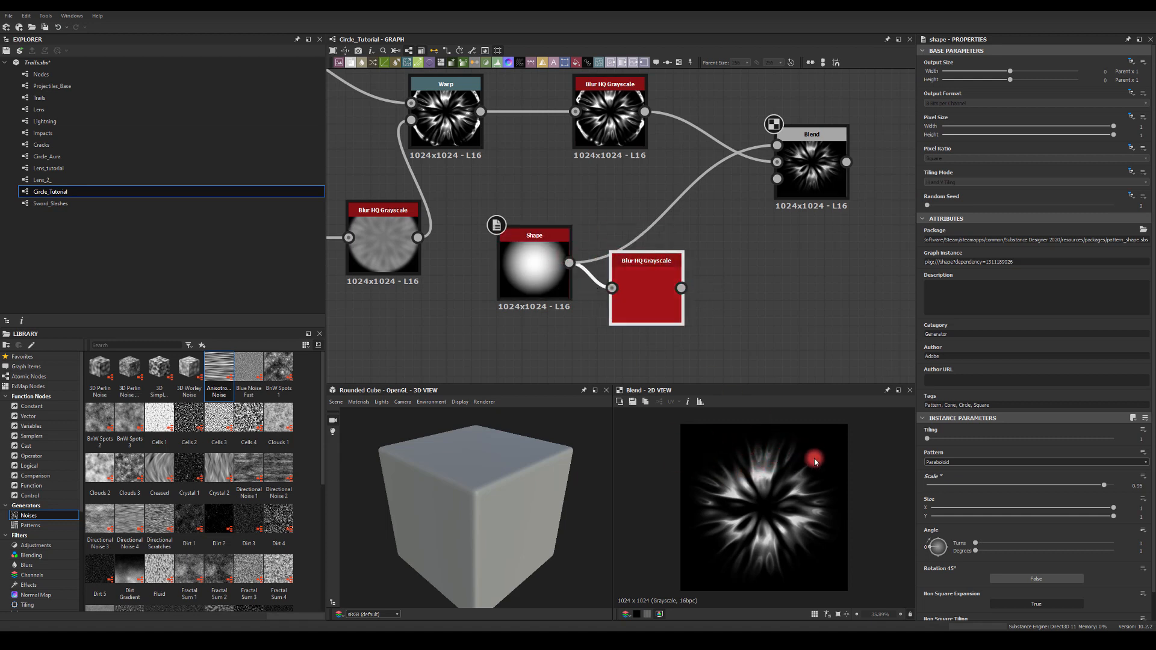
{"action": "left_click", "coordinate": [677, 266]}
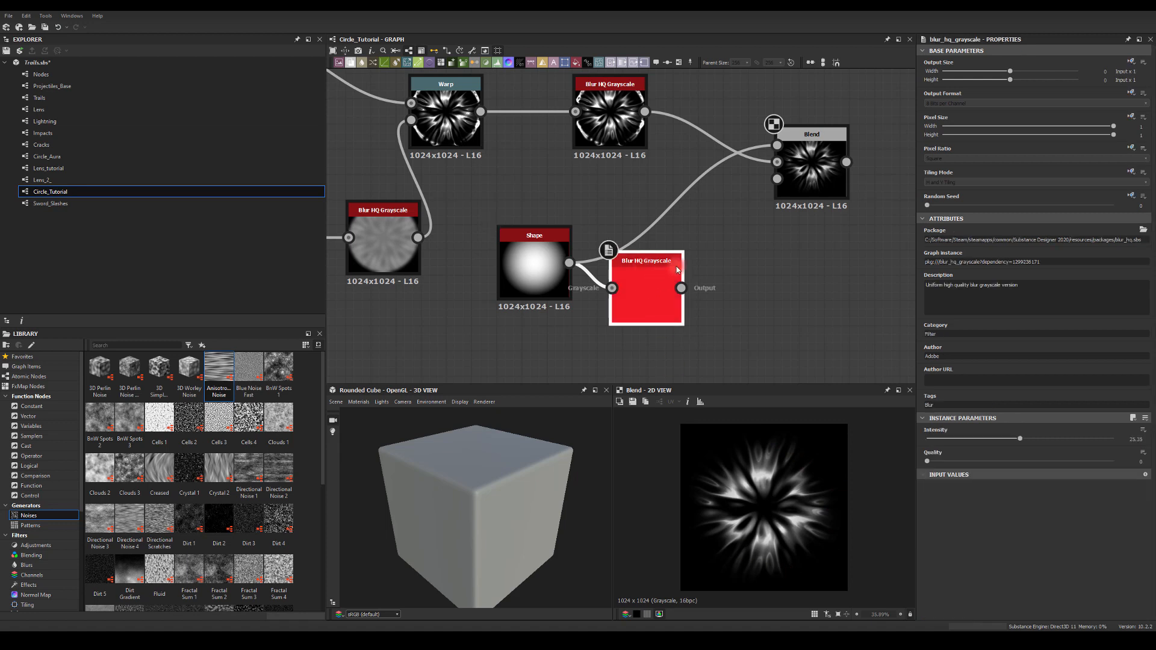
- Add a Gradient Map node fed by the Blend's output
{"action": "middle_click_drag", "start_coordinate": [794, 245], "coordinate": [653, 274]}
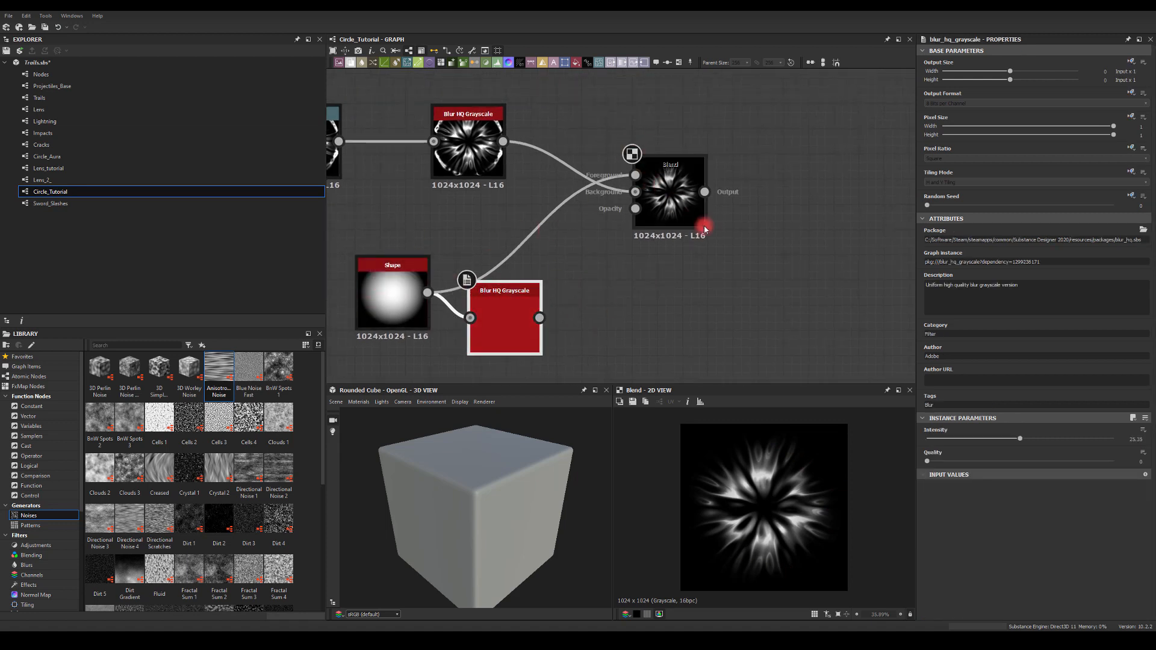
{"action": "middle_click_drag", "start_coordinate": [790, 175], "coordinate": [731, 257]}
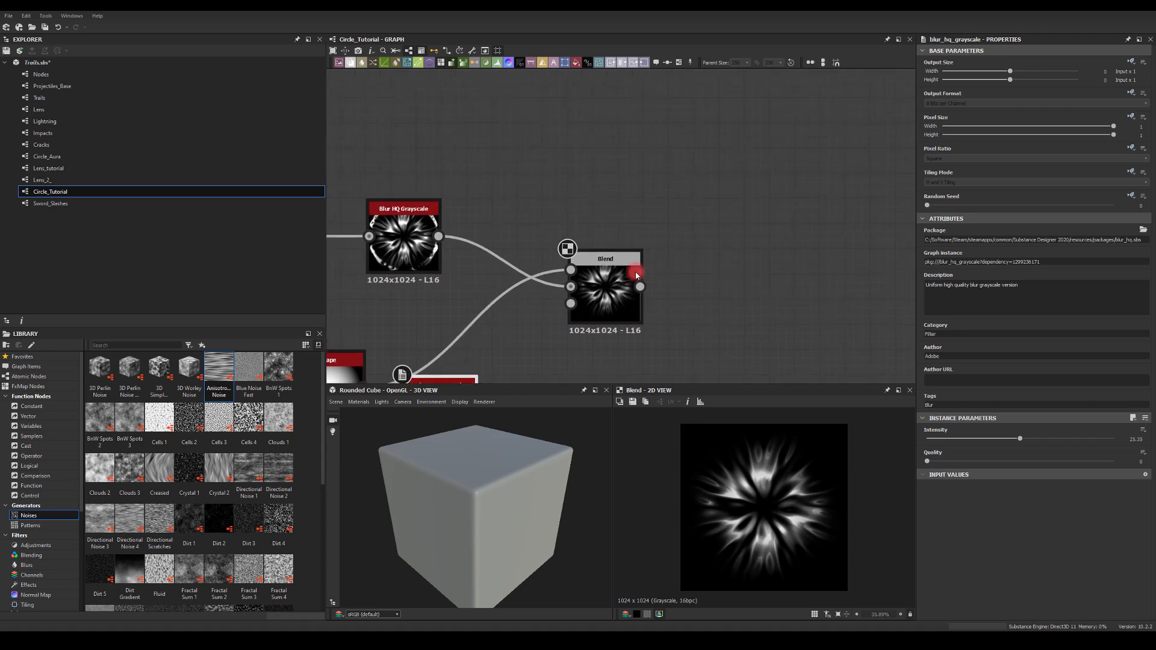
{"action": "left_click", "coordinate": [633, 284]}
{"action": "left_click_drag", "start_coordinate": [633, 285], "coordinate": [803, 159]}
{"action": "type", "text": "gr"}
{"action": "left_click", "coordinate": [816, 205]}
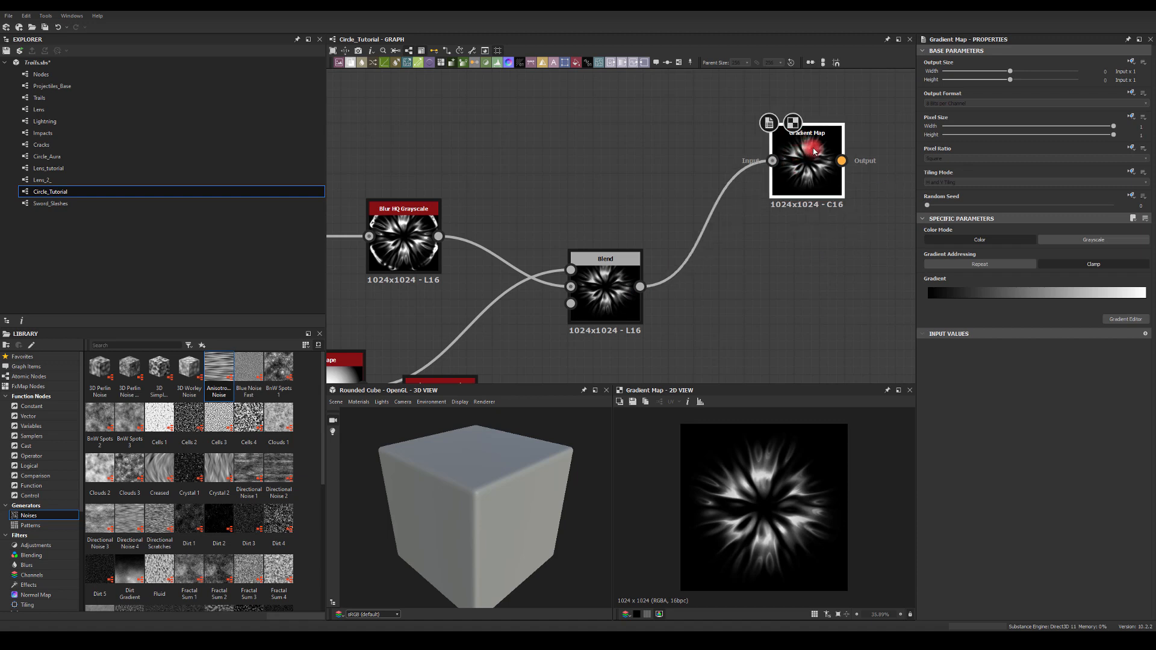
- Add a key at about 0.85 on the Gradient Map's gradient and color it saturated orange
{"action": "left_click", "coordinate": [1114, 320]}
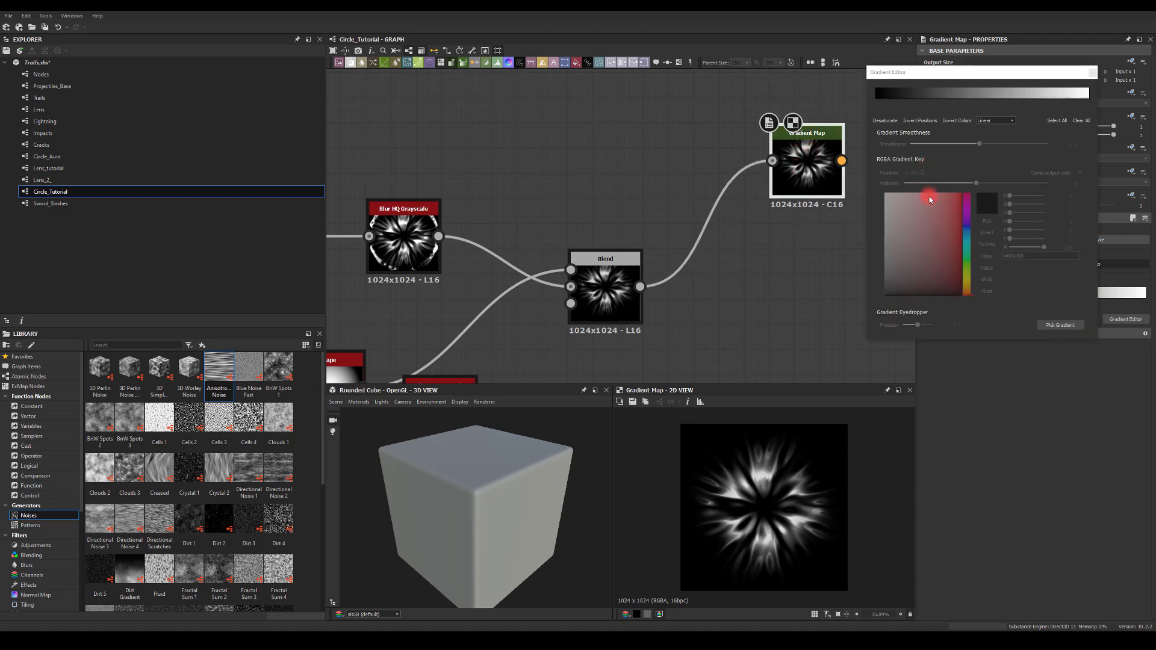
{"action": "left_click", "coordinate": [1057, 95]}
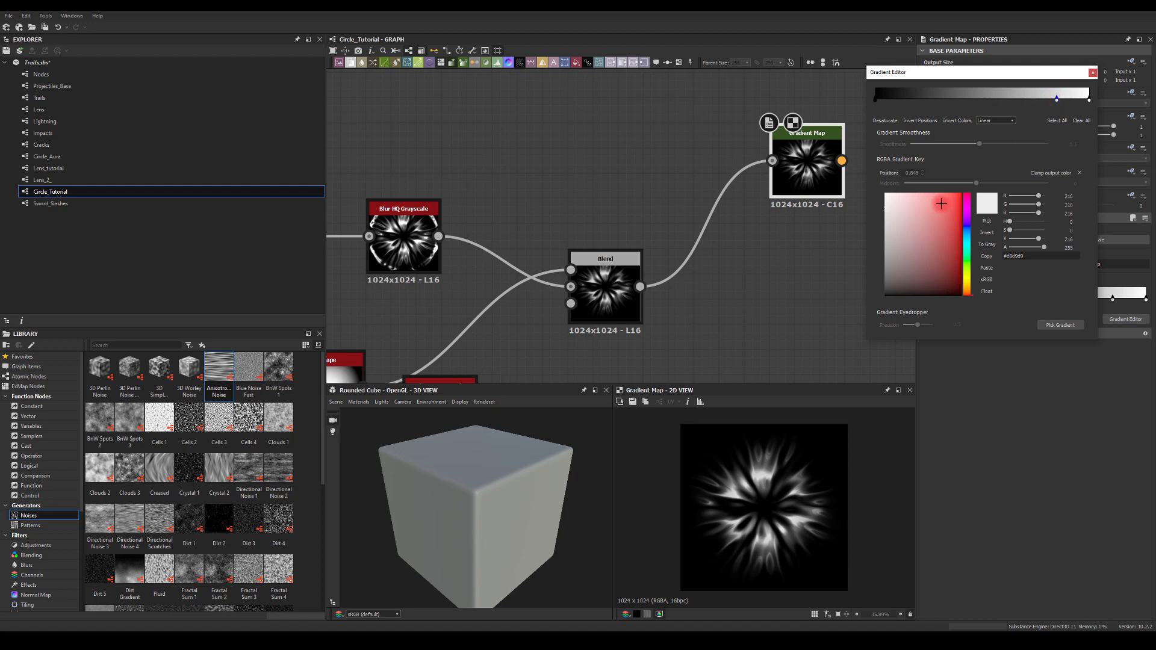
{"action": "left_click_drag", "start_coordinate": [940, 203], "coordinate": [975, 186]}
{"action": "mouse_move", "coordinate": [968, 279]}
{"action": "left_mouse_down"}
{"action": "mouse_move", "coordinate": [966, 265]}
{"action": "mouse_move", "coordinate": [969, 290]}
{"action": "left_mouse_up"}
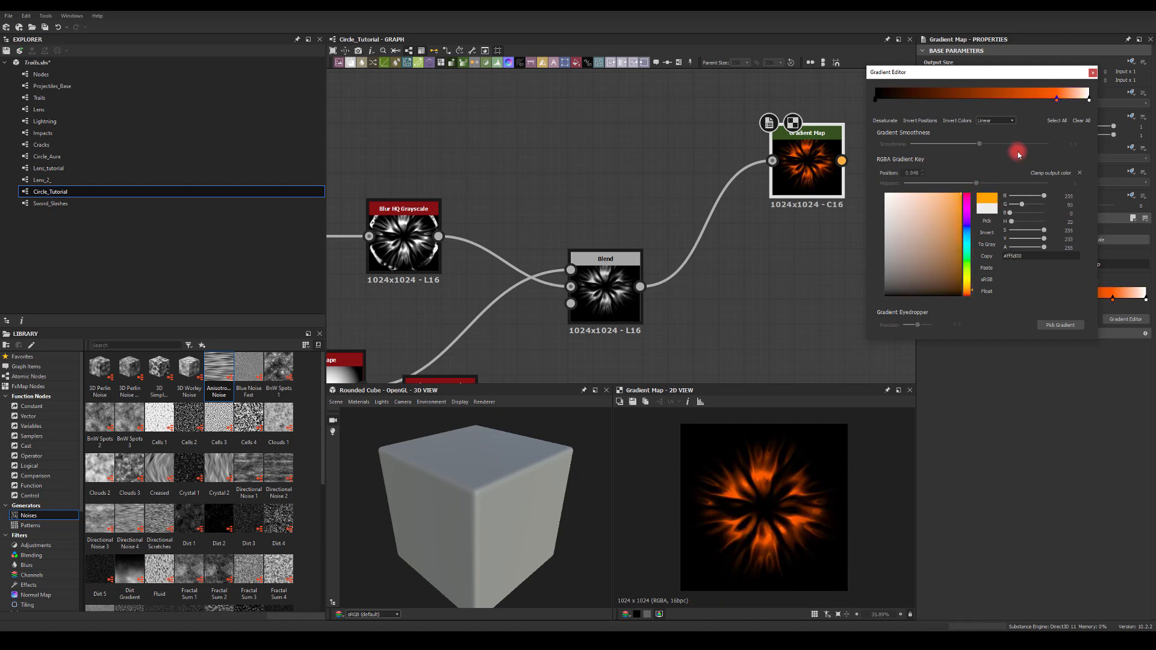
{"action": "left_click_drag", "start_coordinate": [969, 290], "coordinate": [968, 286]}
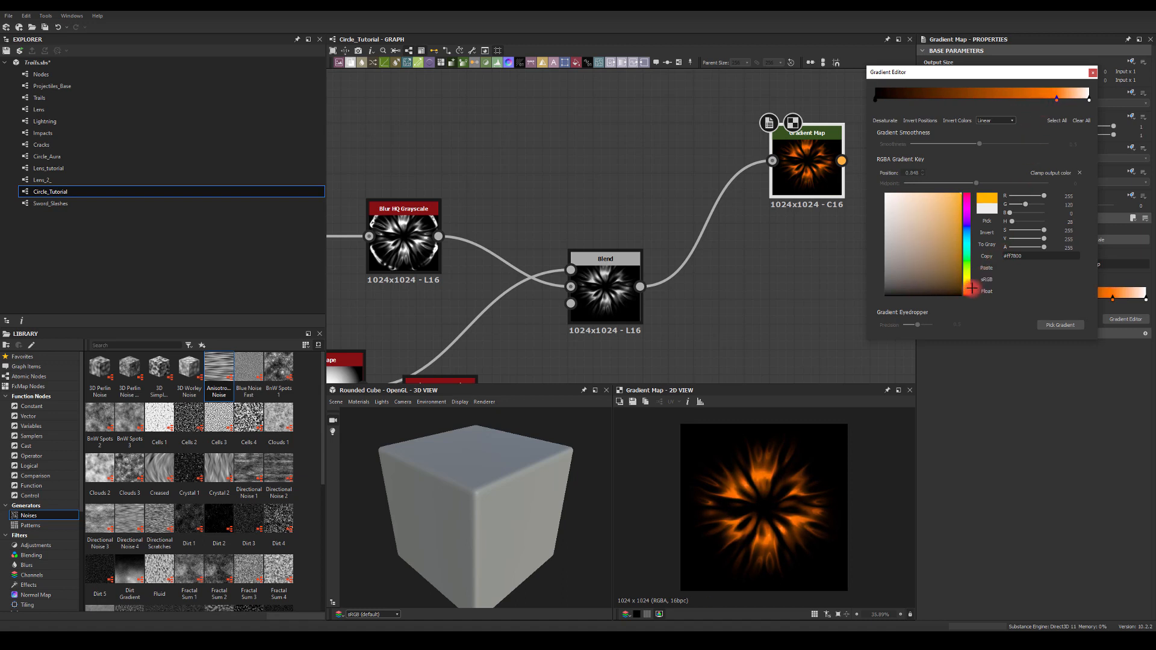
- Add a dark red gradient key at about 0.57 and shift the orange key to about 0.8
{"action": "left_click", "coordinate": [1008, 119]}
{"action": "left_click", "coordinate": [996, 95]}
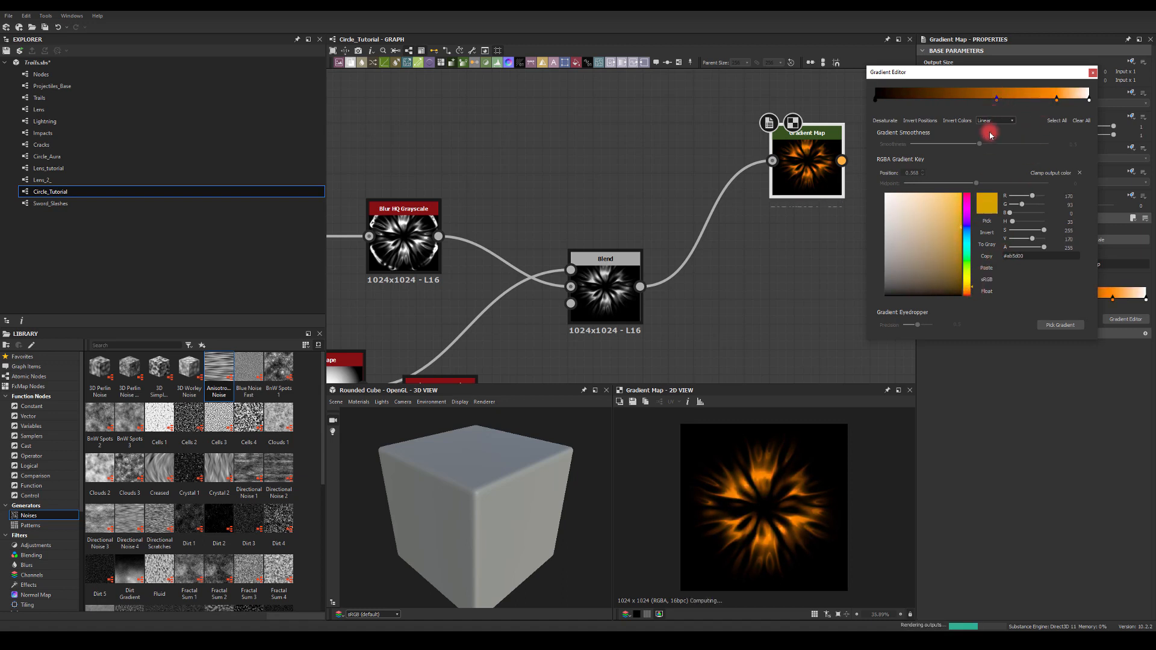
{"action": "left_click_drag", "start_coordinate": [967, 287], "coordinate": [967, 303]}
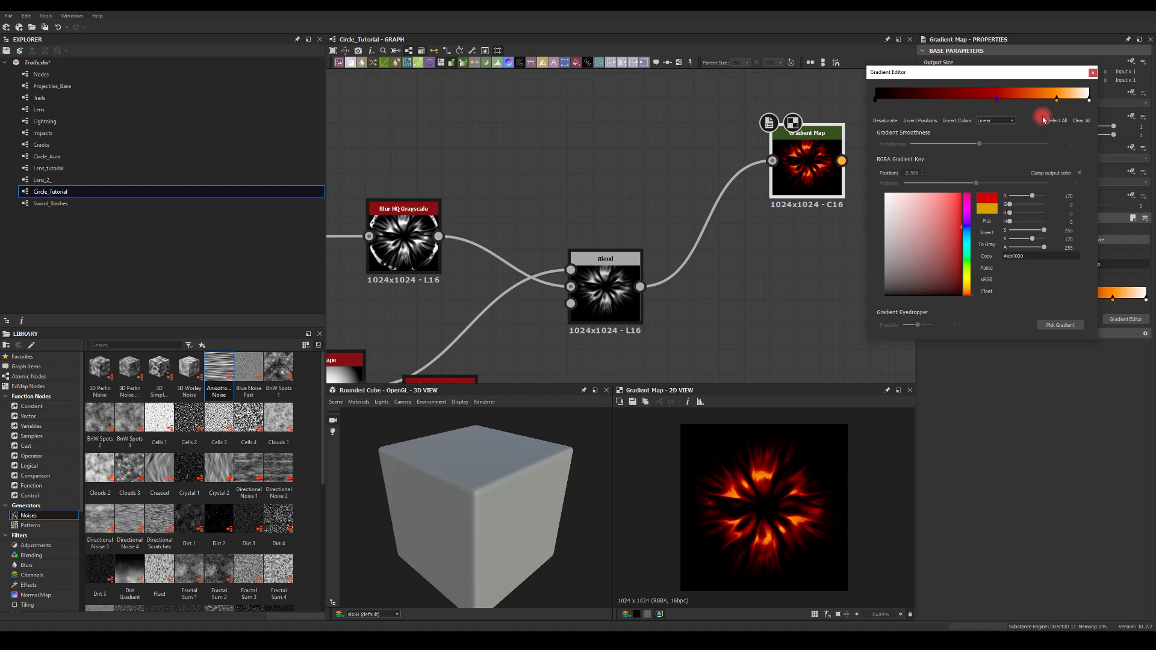
{"action": "mouse_move", "coordinate": [1057, 100]}
{"action": "left_mouse_down"}
{"action": "mouse_move", "coordinate": [1019, 103]}
{"action": "mouse_move", "coordinate": [1047, 105]}
{"action": "left_mouse_up"}
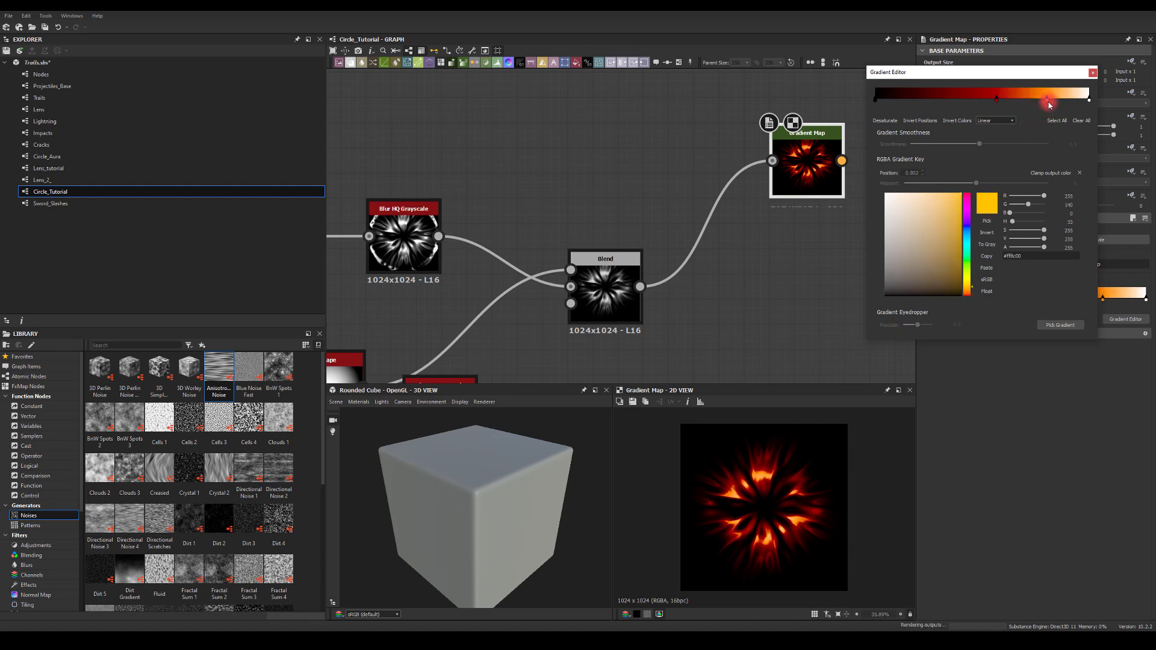
{"action": "left_click", "coordinate": [1088, 100]}
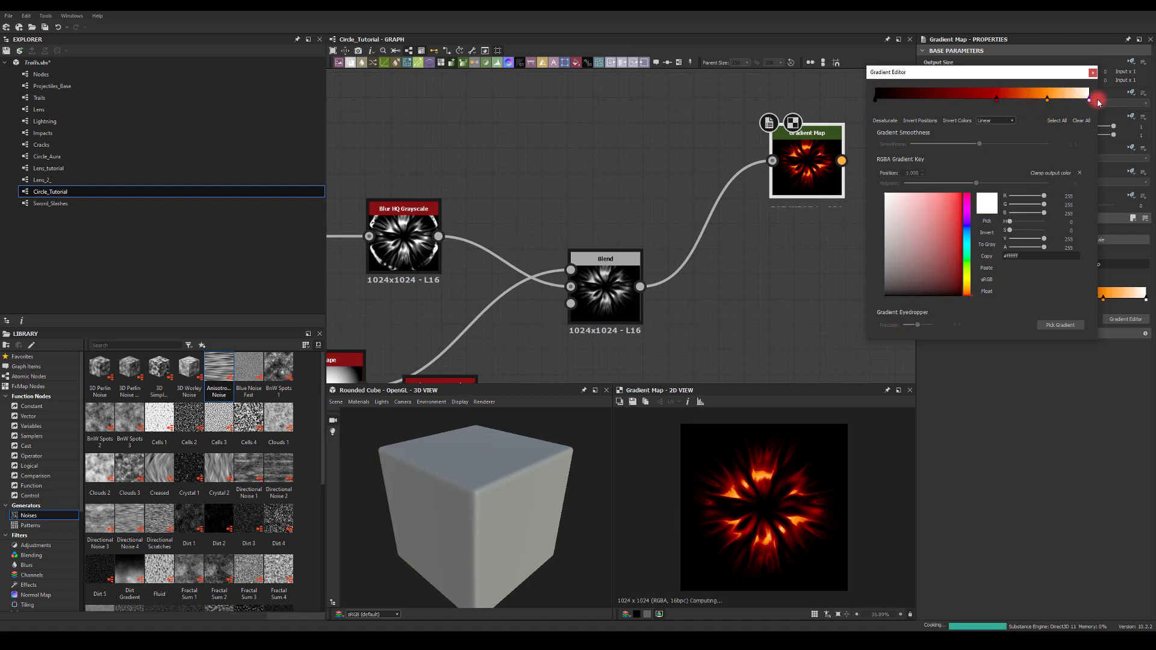
{"action": "left_click", "coordinate": [1092, 73]}
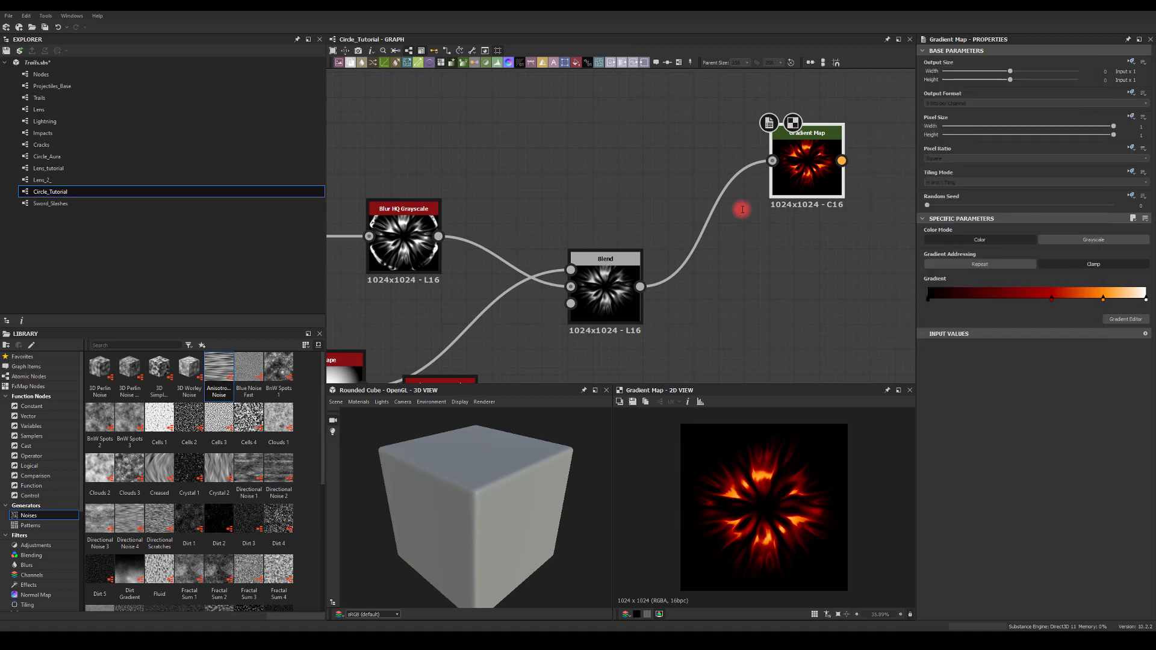
- Add a Glow node after the Gradient Map
{"action": "middle_click_drag", "start_coordinate": [776, 249], "coordinate": [658, 227]}
{"action": "left_click_drag", "start_coordinate": [715, 155], "coordinate": [777, 150]}
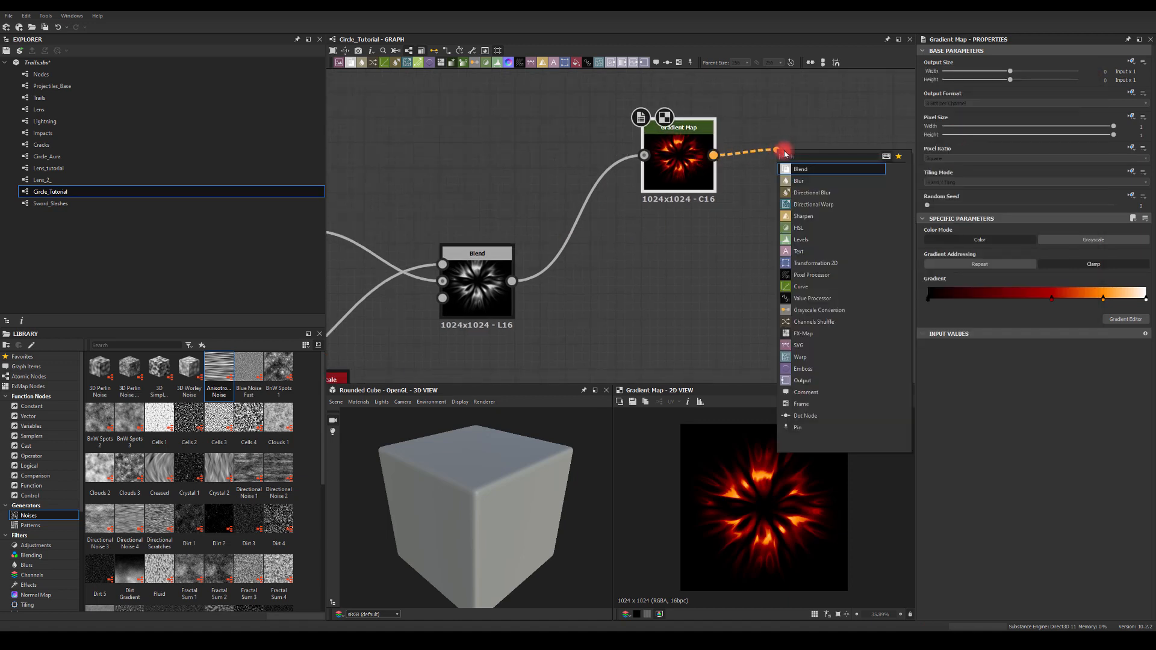
{"action": "type", "text": "g"}
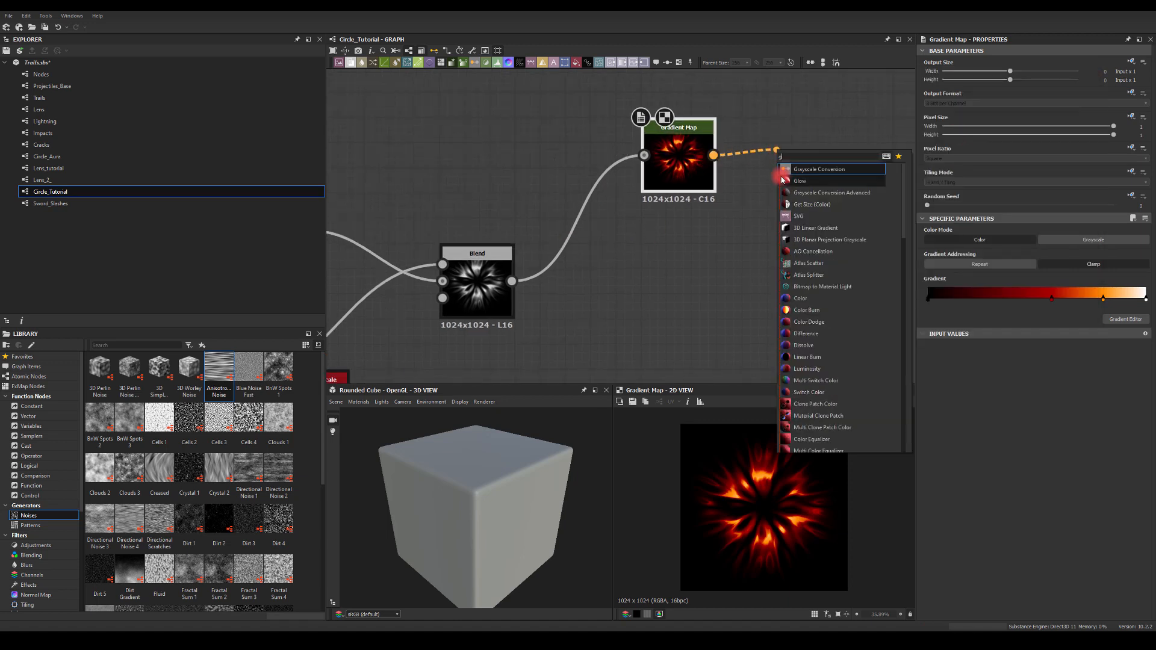
{"action": "type", "text": "lo"}
{"action": "left_click", "coordinate": [788, 170]}
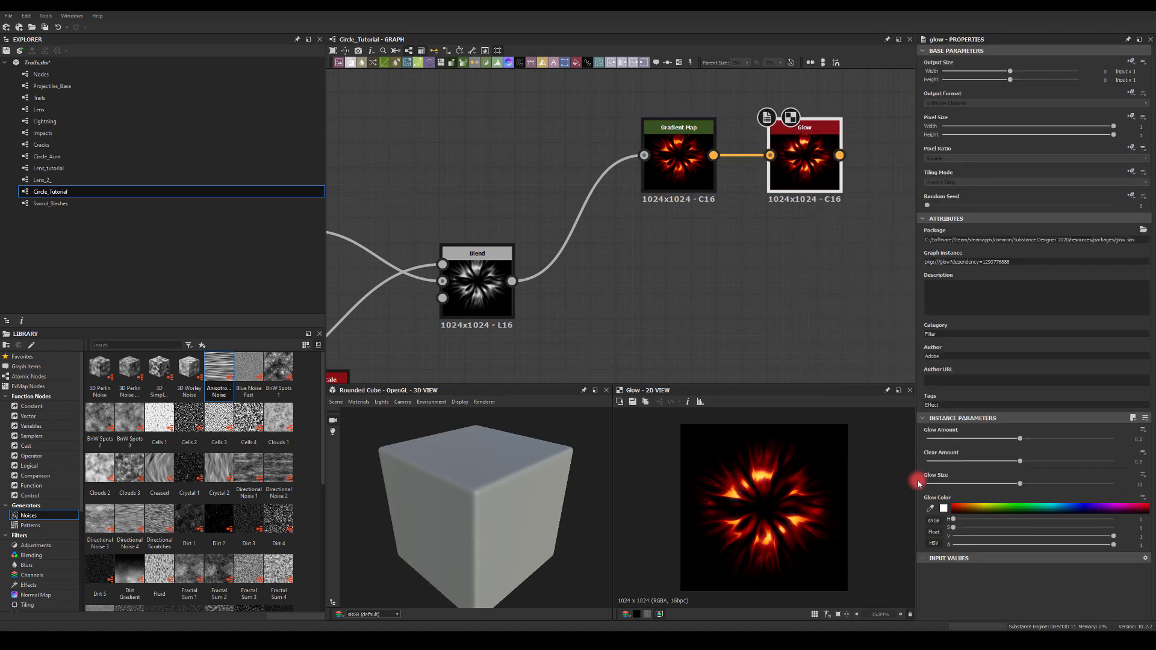
- Set the Glow node's Clear Amount to 0.18, Glow Amount to about 0.59 and Glow Size to about 17
{"action": "left_click_drag", "start_coordinate": [1020, 462], "coordinate": [960, 461]}
{"action": "left_click_drag", "start_coordinate": [1018, 439], "coordinate": [1036, 439]}
{"action": "left_click_drag", "start_coordinate": [1019, 485], "coordinate": [1083, 484]}
- Change the Glow Color to a saturated yellow with hue about 0.15 and saturation about 0.83
{"action": "left_click", "coordinate": [943, 509]}
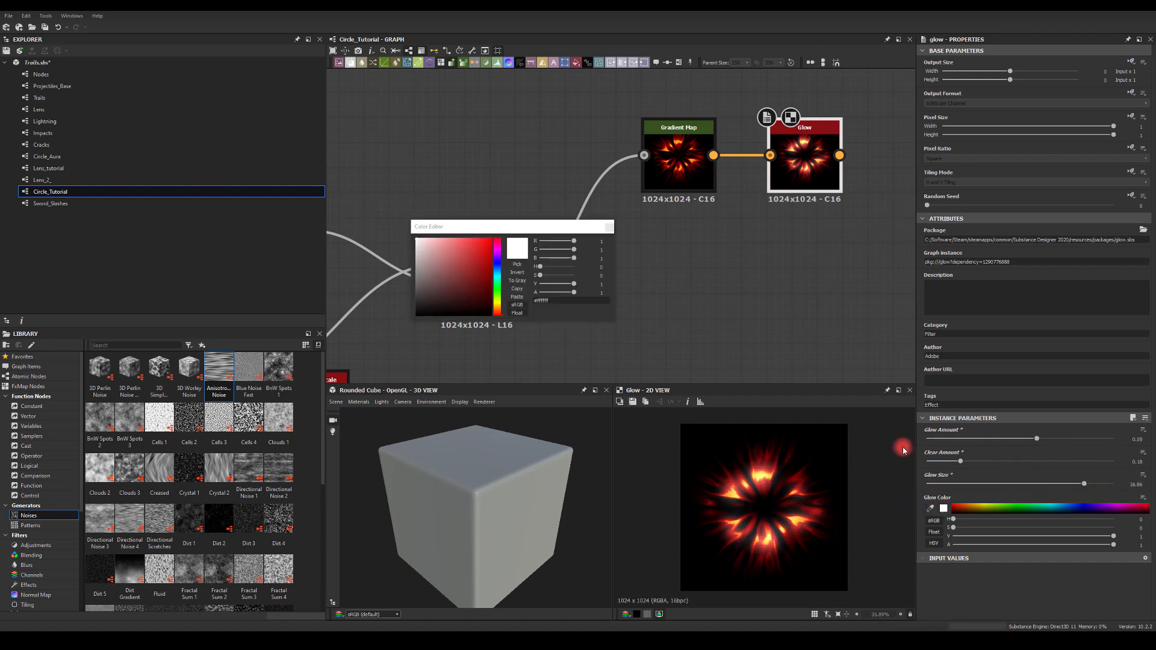
{"action": "left_click_drag", "start_coordinate": [496, 303], "coordinate": [498, 310]}
{"action": "left_click_drag", "start_coordinate": [459, 243], "coordinate": [454, 225]}
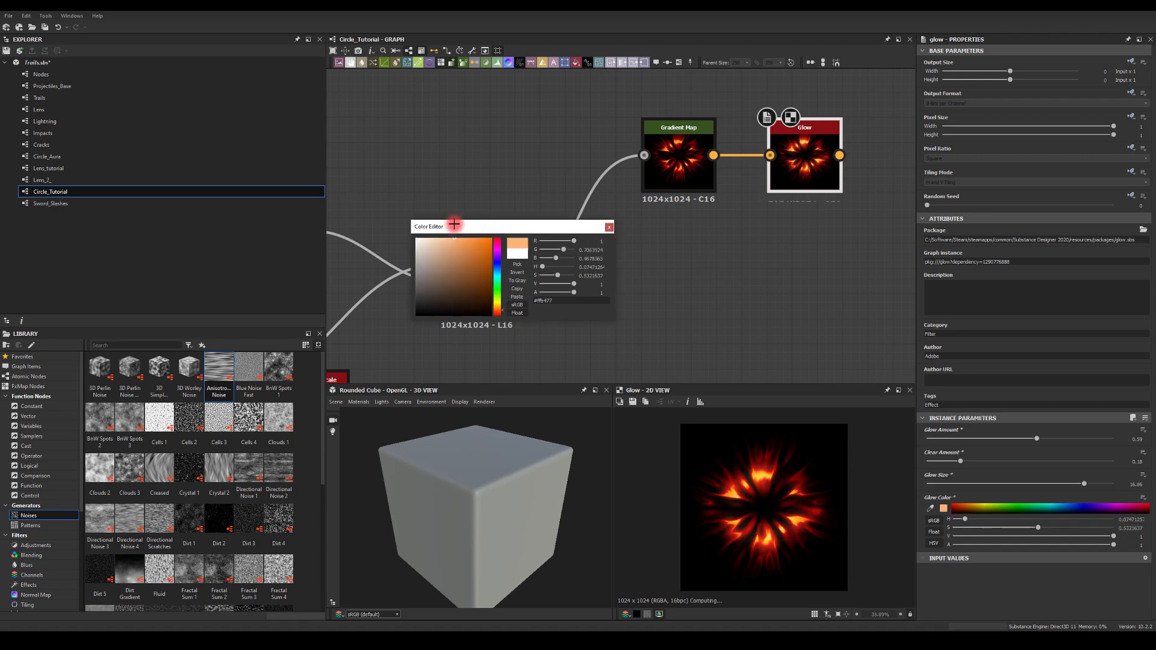
{"action": "left_click_drag", "start_coordinate": [497, 308], "coordinate": [498, 306]}
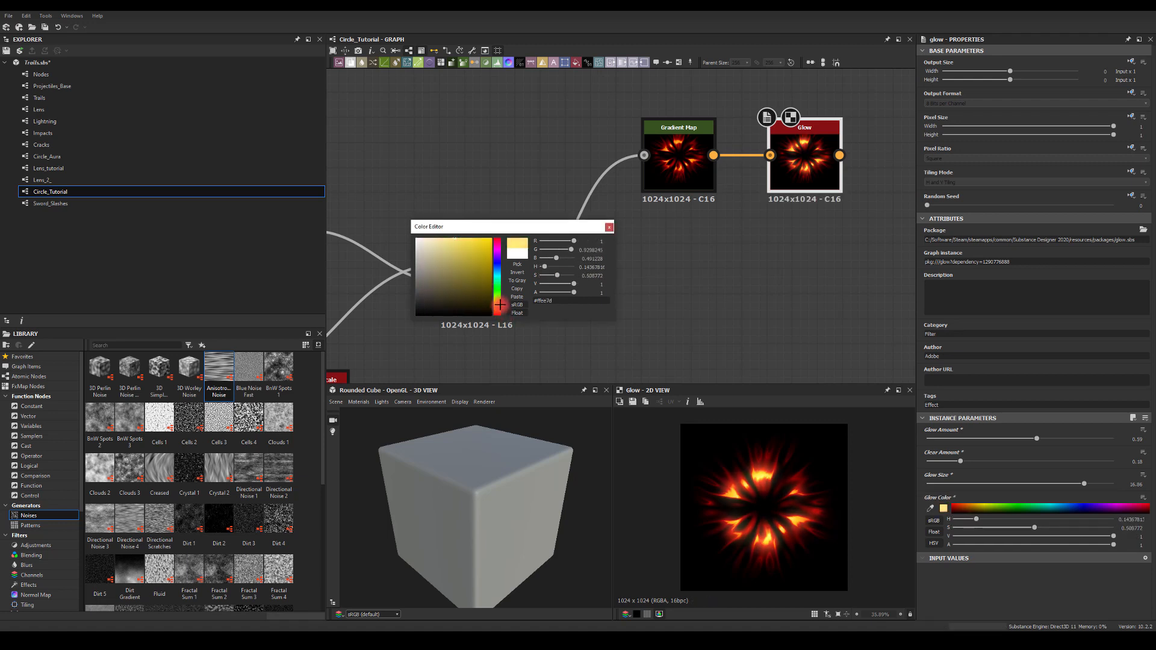
{"action": "left_click_drag", "start_coordinate": [464, 253], "coordinate": [479, 240]}
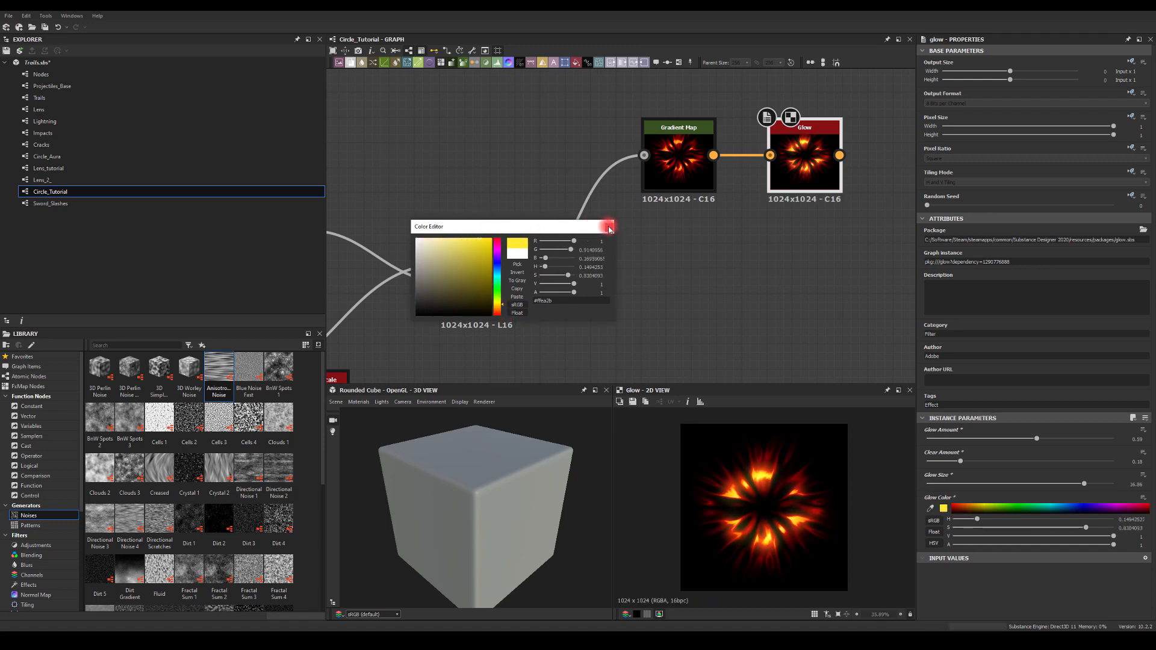
{"action": "left_click", "coordinate": [609, 227]}
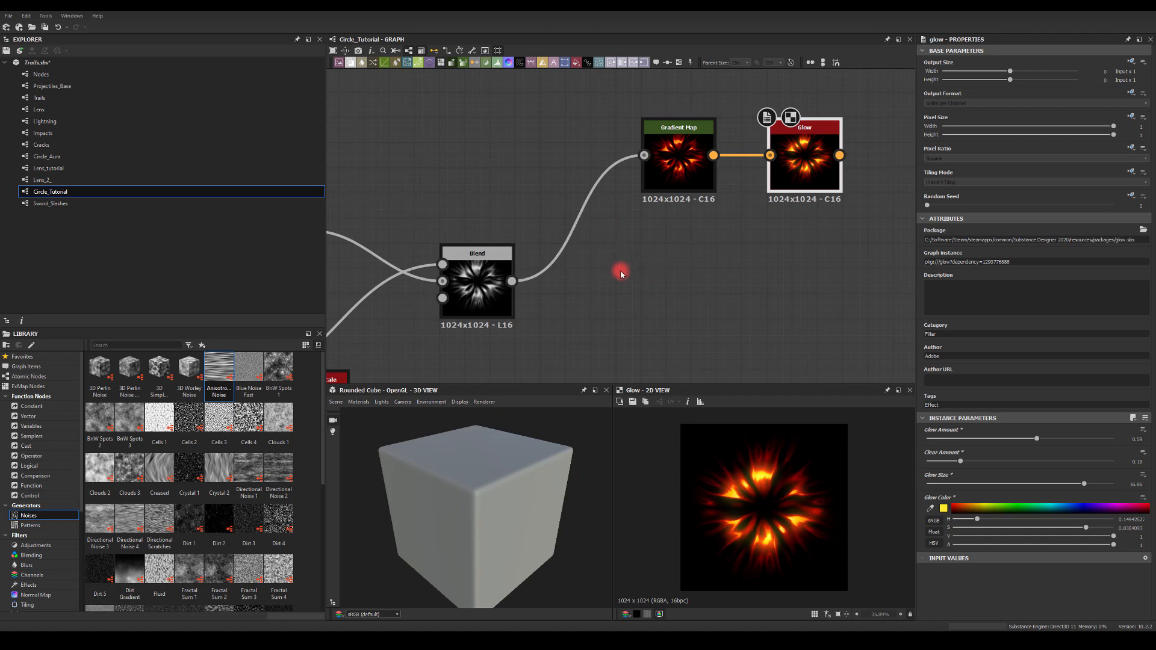
- Insert a Levels node between the Blend and the Gradient Map and shift its midtone point slightly darker-ward to brighten the glow
{"action": "middle_click_drag", "start_coordinate": [610, 295], "coordinate": [578, 265]}
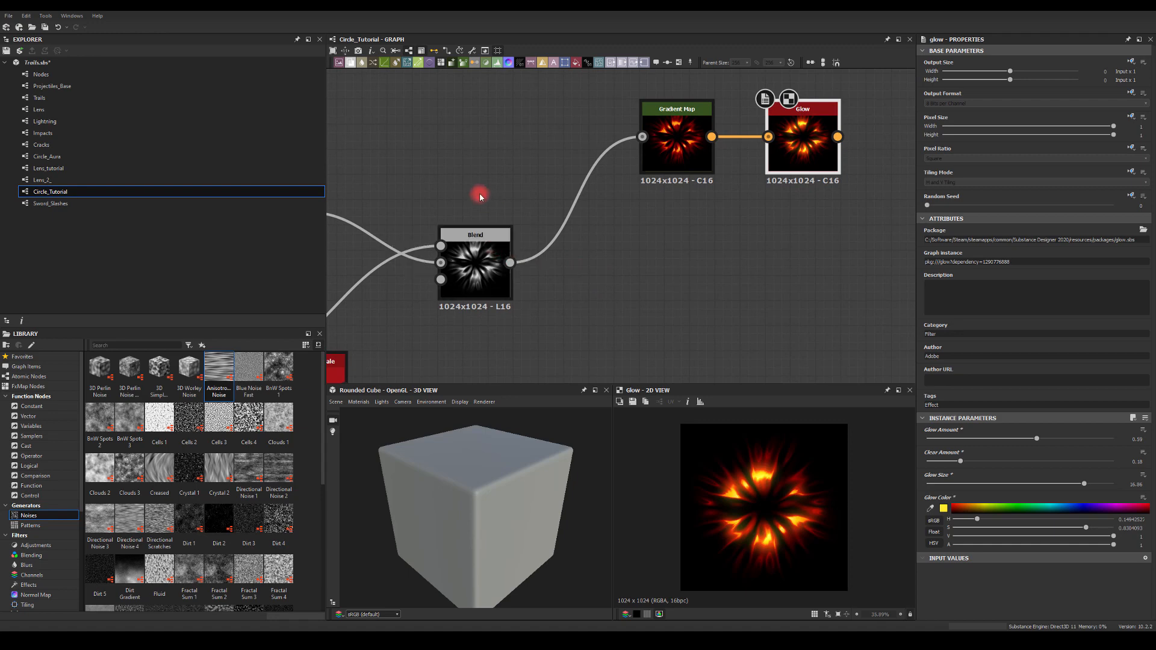
{"action": "left_click_drag", "start_coordinate": [510, 263], "coordinate": [595, 299]}
{"action": "type", "text": "lev"}
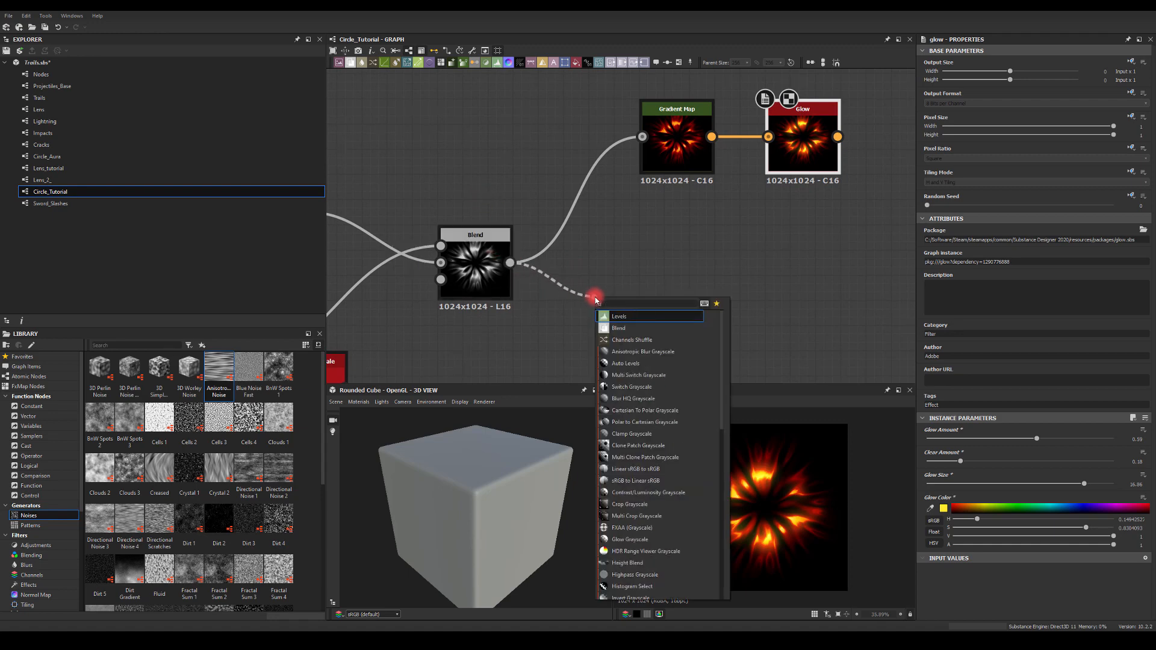
{"action": "key", "text": "Return"}
{"action": "left_click_drag", "start_coordinate": [661, 287], "coordinate": [643, 136]}
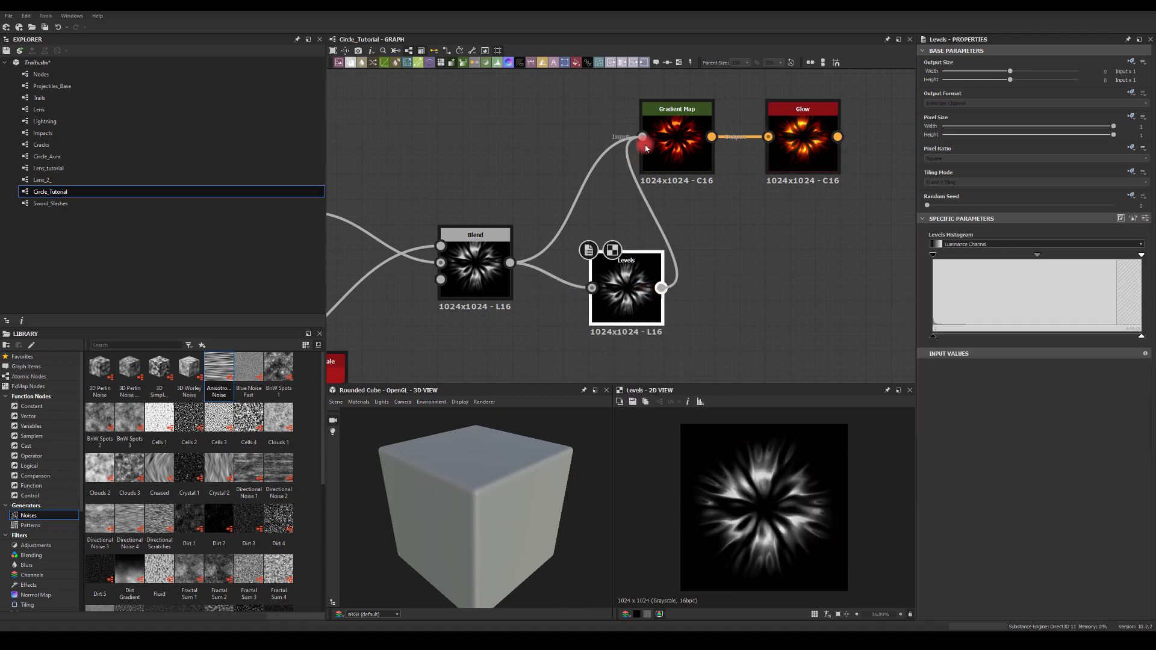
{"action": "left_click", "coordinate": [652, 263]}
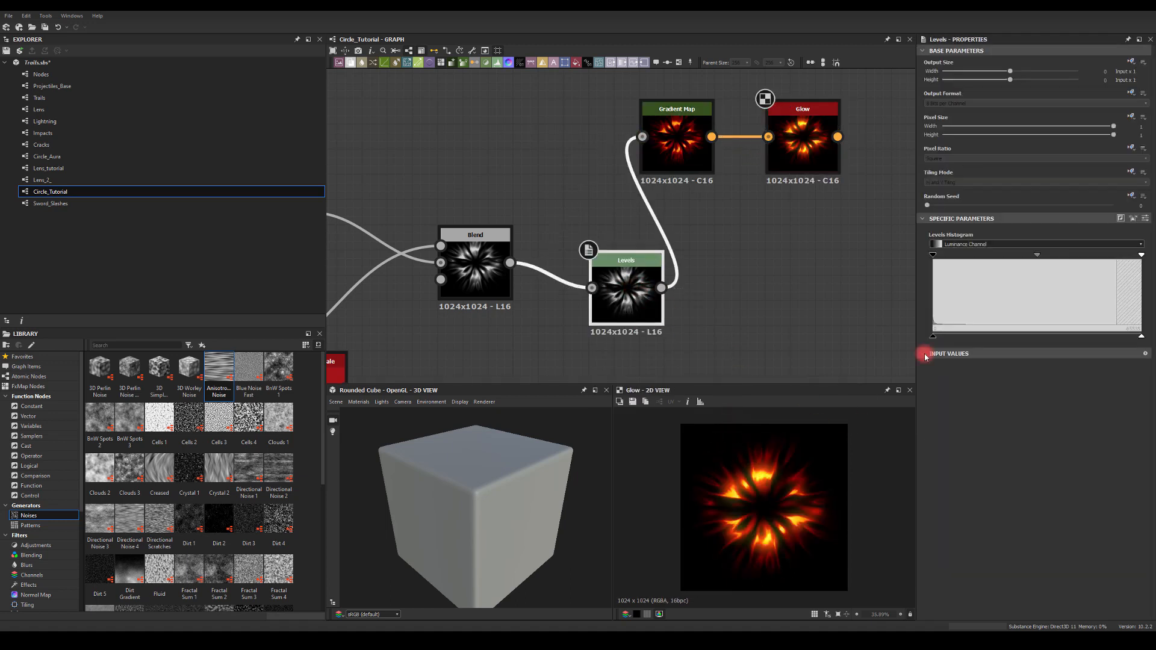
{"action": "mouse_move", "coordinate": [1036, 256]}
{"action": "left_mouse_down"}
{"action": "mouse_move", "coordinate": [1019, 253]}
{"action": "mouse_move", "coordinate": [1031, 249]}
{"action": "left_mouse_up"}
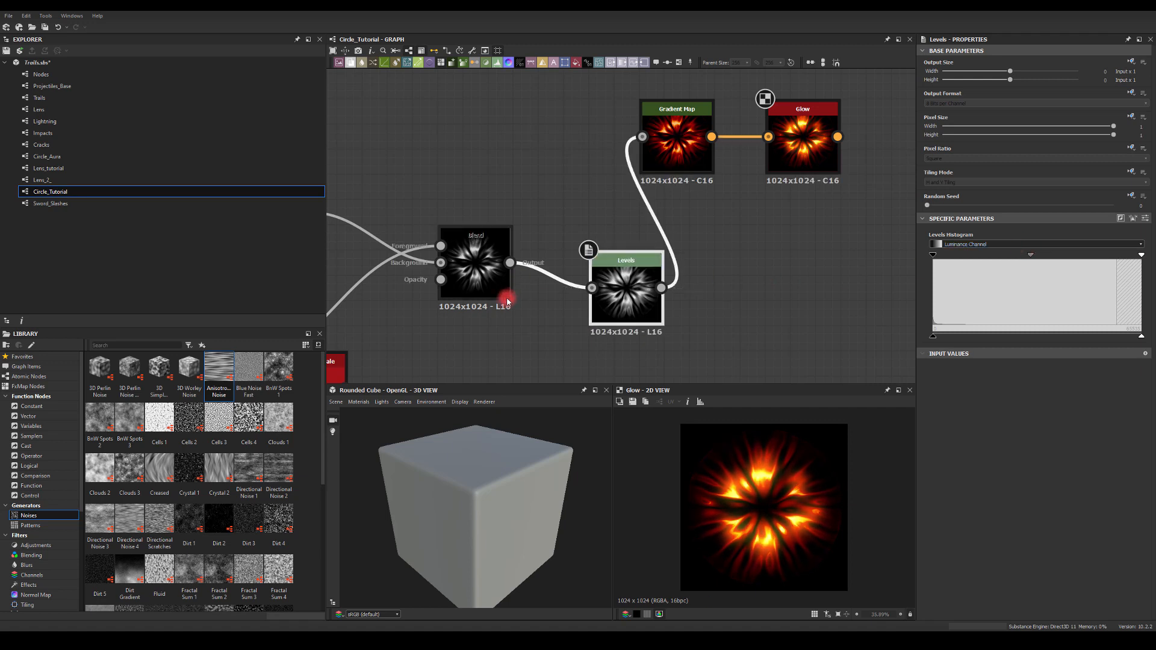
- Connect the Blur HQ Grayscale that follows the Shape to the Blend's Foreground input
{"action": "middle_click_drag", "start_coordinate": [392, 357], "coordinate": [531, 236]}
{"action": "left_click_drag", "start_coordinate": [483, 267], "coordinate": [582, 124]}
{"action": "middle_click_drag", "start_coordinate": [595, 264], "coordinate": [497, 308]}
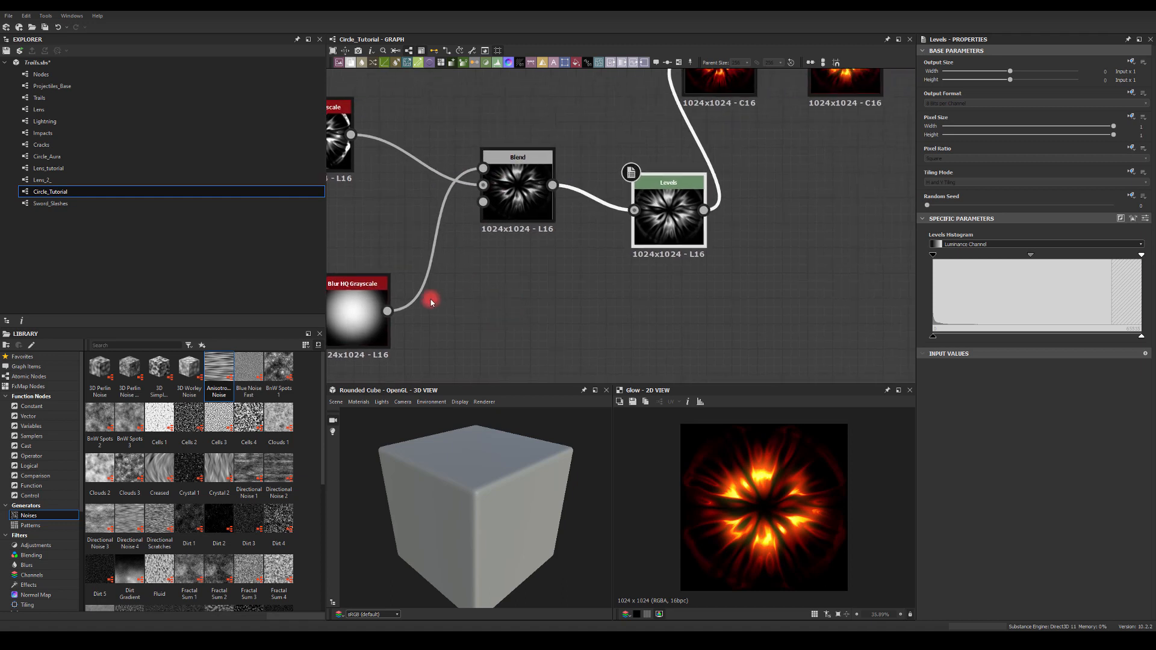
{"action": "scroll", "coordinate": [431, 301], "scroll_direction": "down", "scroll_amount": 1}
{"action": "middle_click_drag", "start_coordinate": [742, 218], "coordinate": [730, 244]}
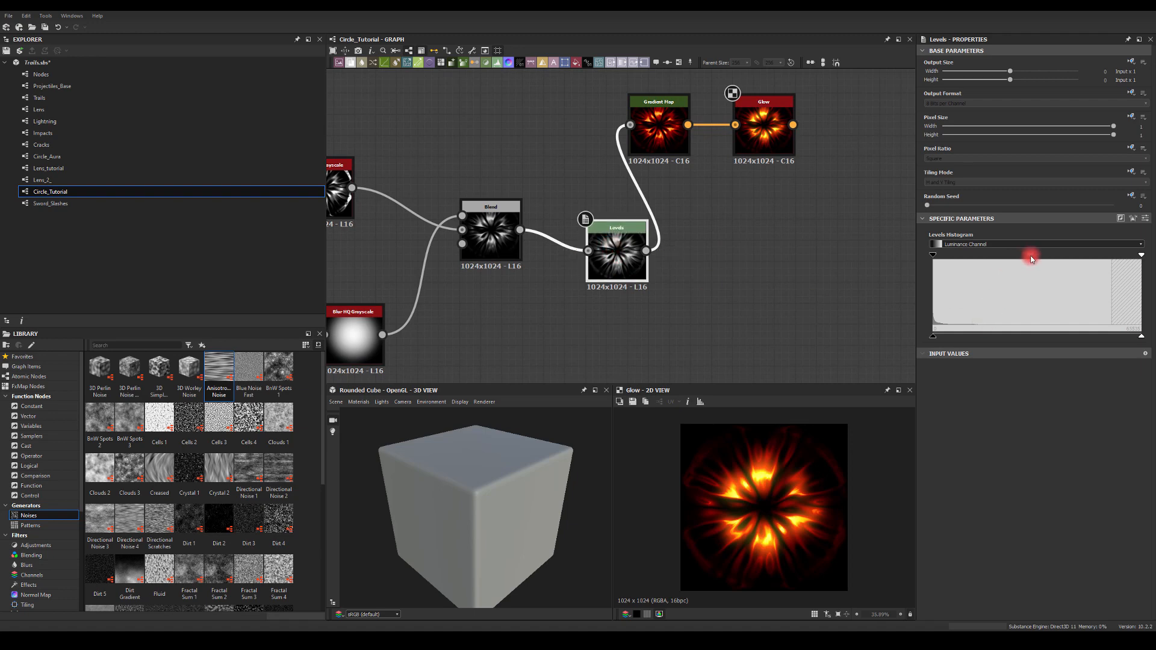
- Brighten the Levels midtones a little further, keeping the white and black input points at the ends of the histogram
{"action": "left_click_drag", "start_coordinate": [1030, 258], "coordinate": [1024, 252]}
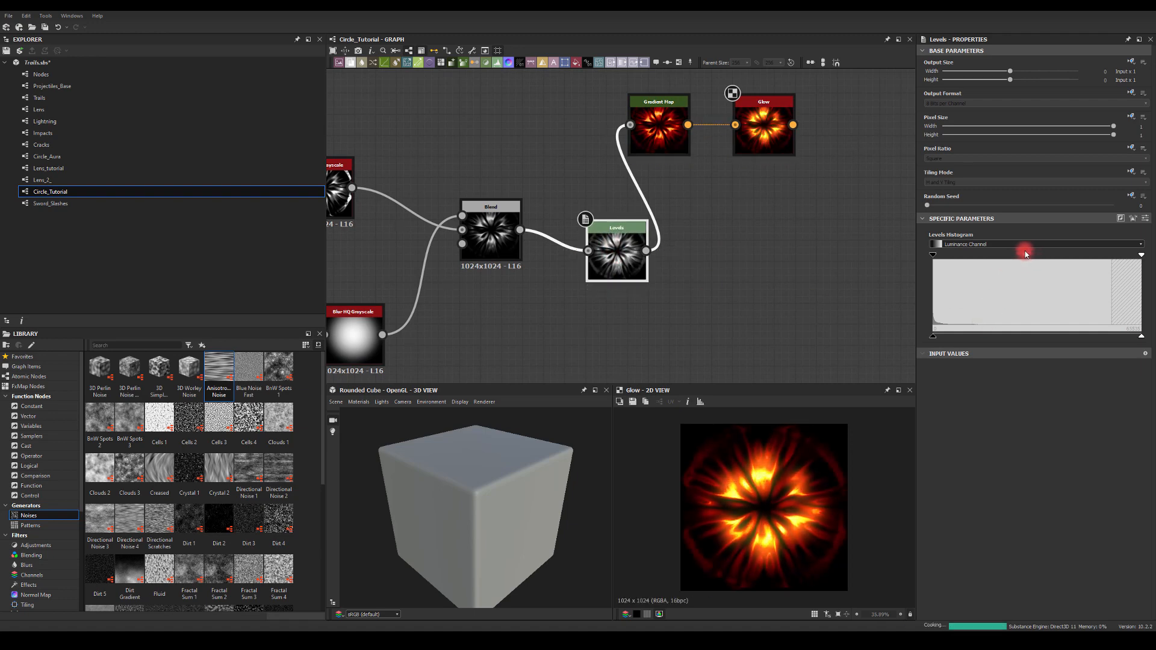
{"action": "mouse_move", "coordinate": [1140, 255]}
{"action": "left_mouse_down"}
{"action": "mouse_move", "coordinate": [1125, 254]}
{"action": "mouse_move", "coordinate": [1143, 254]}
{"action": "left_mouse_up"}
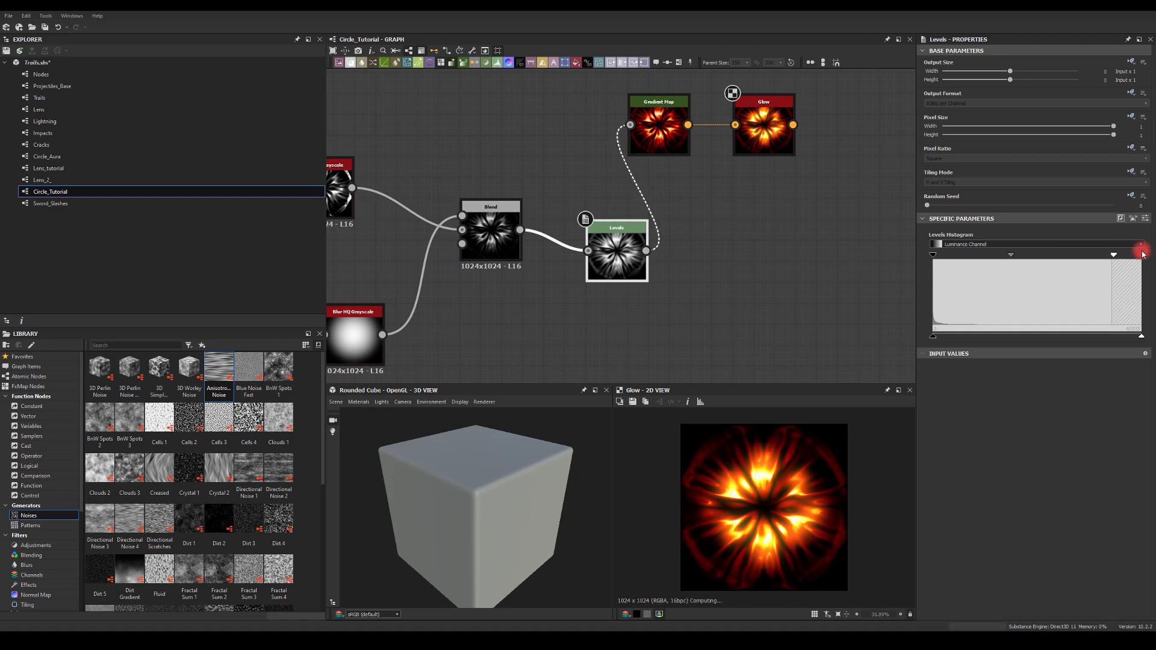
{"action": "left_click_drag", "start_coordinate": [933, 254], "coordinate": [1022, 254]}
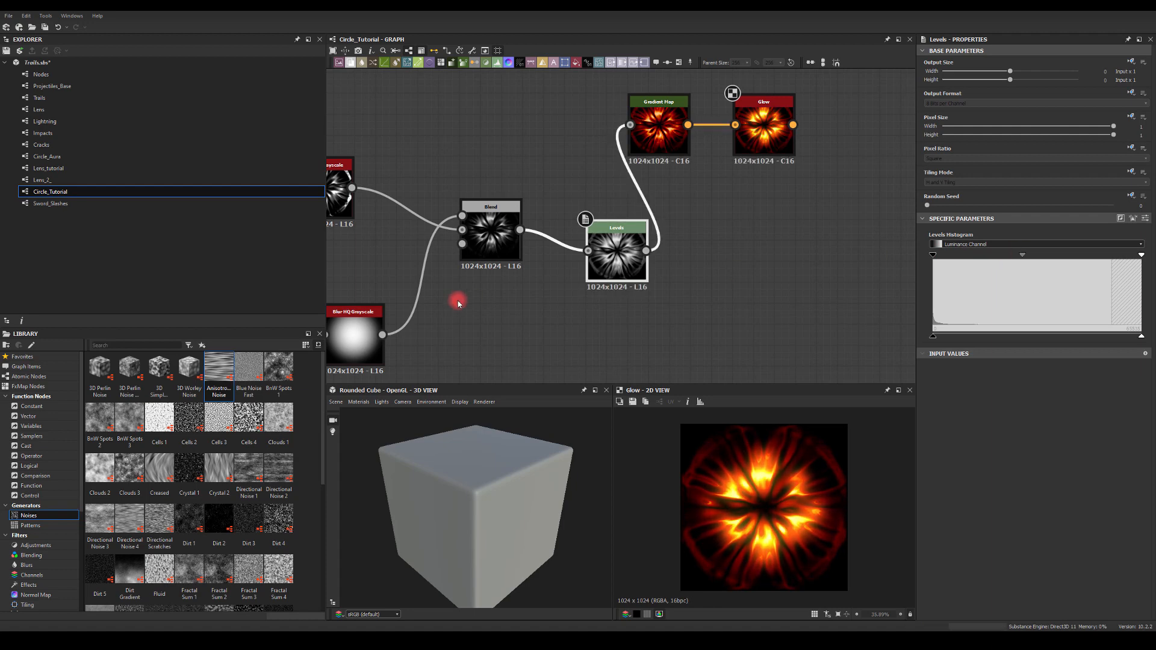
- Reconnect the Shape's output directly to the Blend's Foreground input in place of the blurred version
{"action": "middle_click_drag", "start_coordinate": [430, 302], "coordinate": [554, 220]}
{"action": "left_click_drag", "start_coordinate": [442, 243], "coordinate": [615, 148]}
{"action": "middle_click_drag", "start_coordinate": [647, 268], "coordinate": [587, 281]}
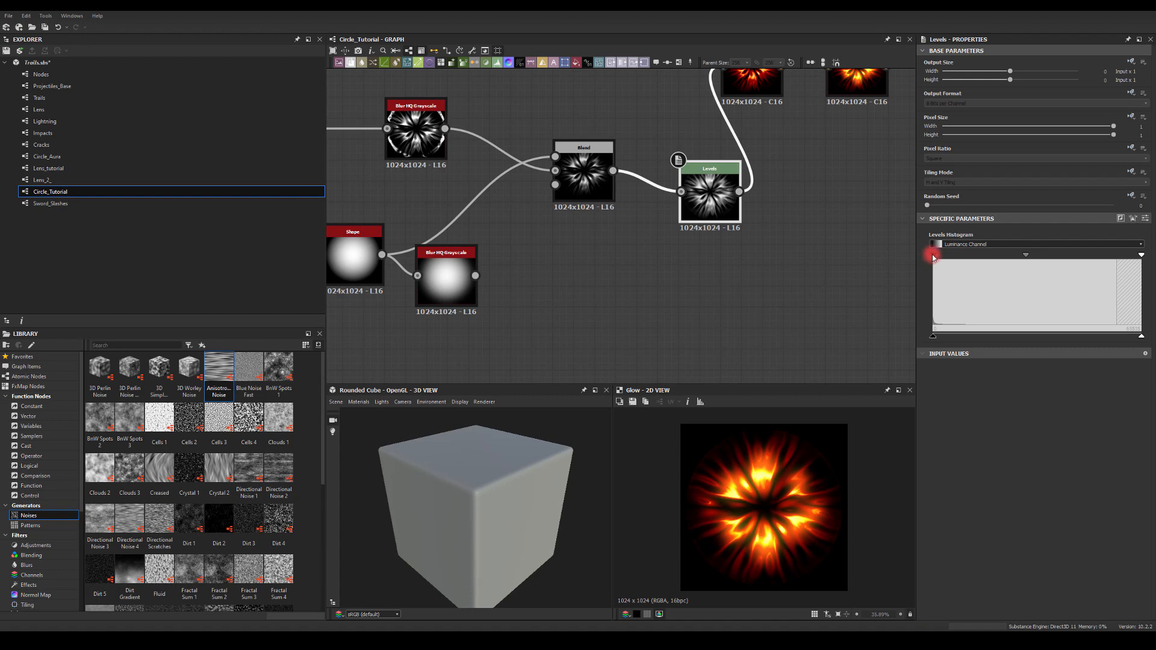
- Raise the Levels node's black input point slightly to darken the faint outer areas
{"action": "left_click_drag", "start_coordinate": [931, 255], "coordinate": [937, 256]}
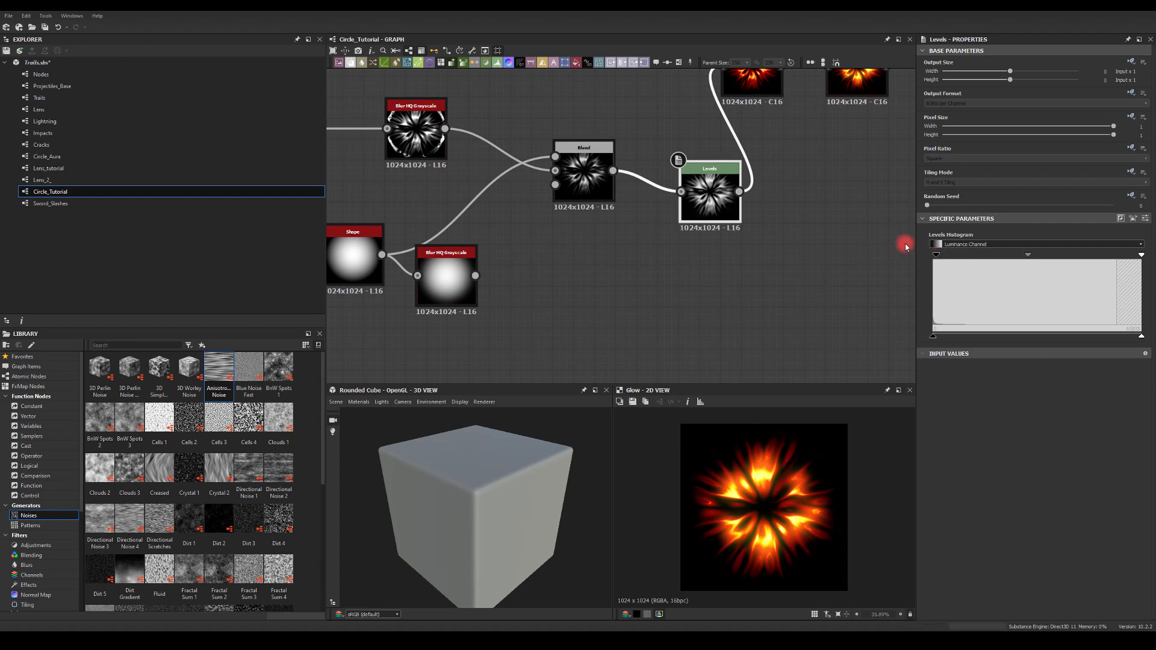
{"action": "middle_click_drag", "start_coordinate": [804, 208], "coordinate": [662, 247]}
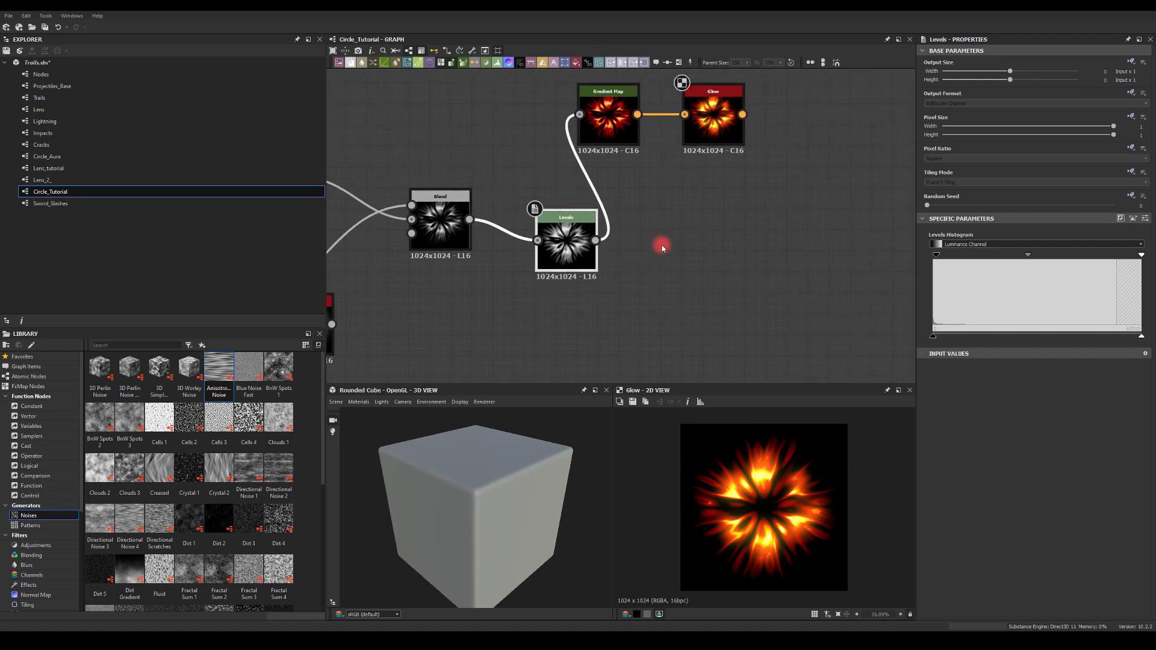
{"action": "middle_click_drag", "start_coordinate": [684, 203], "coordinate": [676, 232]}
- Move the Gradient Map and Glow nodes together farther from the Levels node, and reopen the Glow node's parameters
{"action": "left_click", "coordinate": [705, 145]}
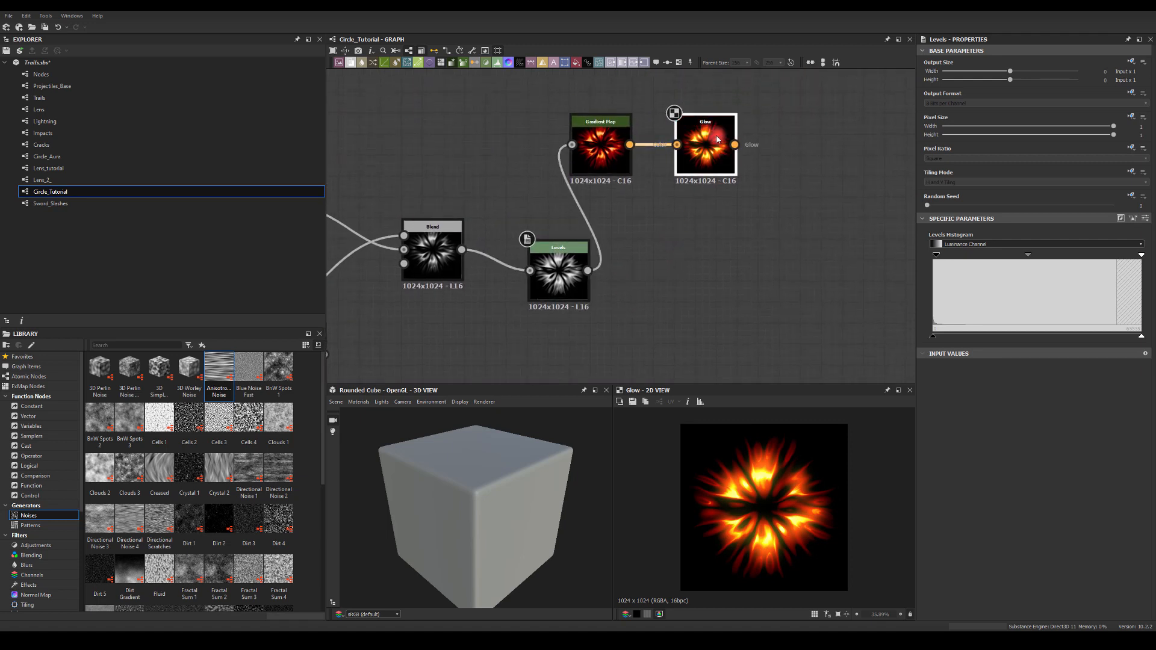
{"action": "left_click", "coordinate": [711, 249]}
{"action": "left_click_drag", "start_coordinate": [744, 201], "coordinate": [705, 127]}
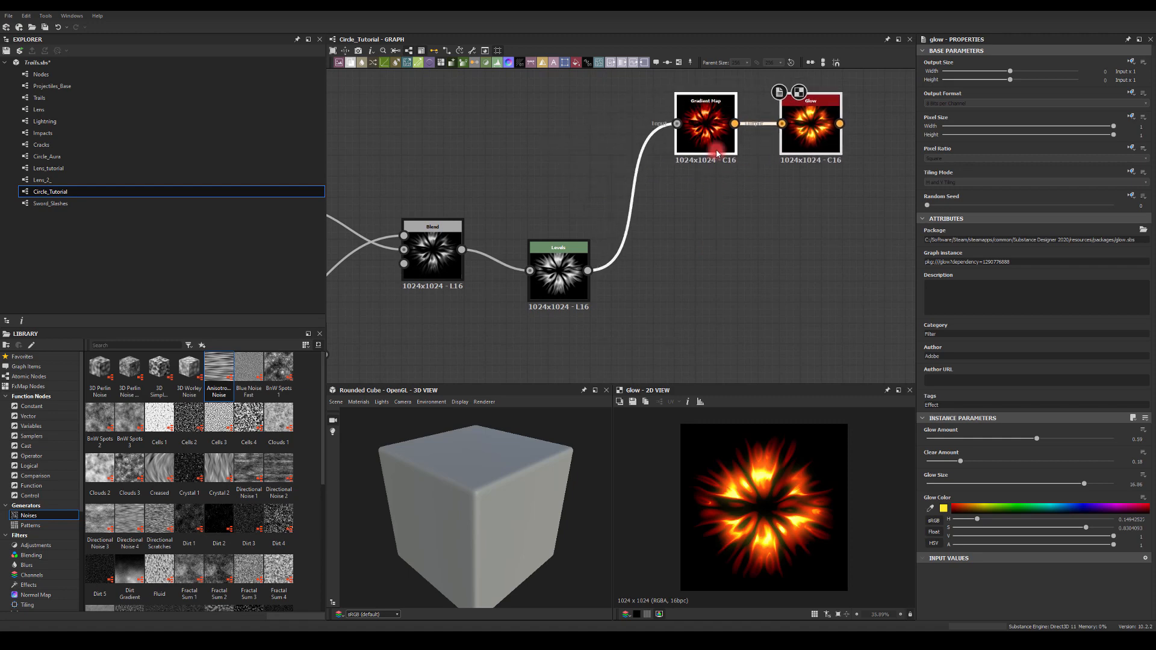
{"action": "double_click", "coordinate": [559, 263]}
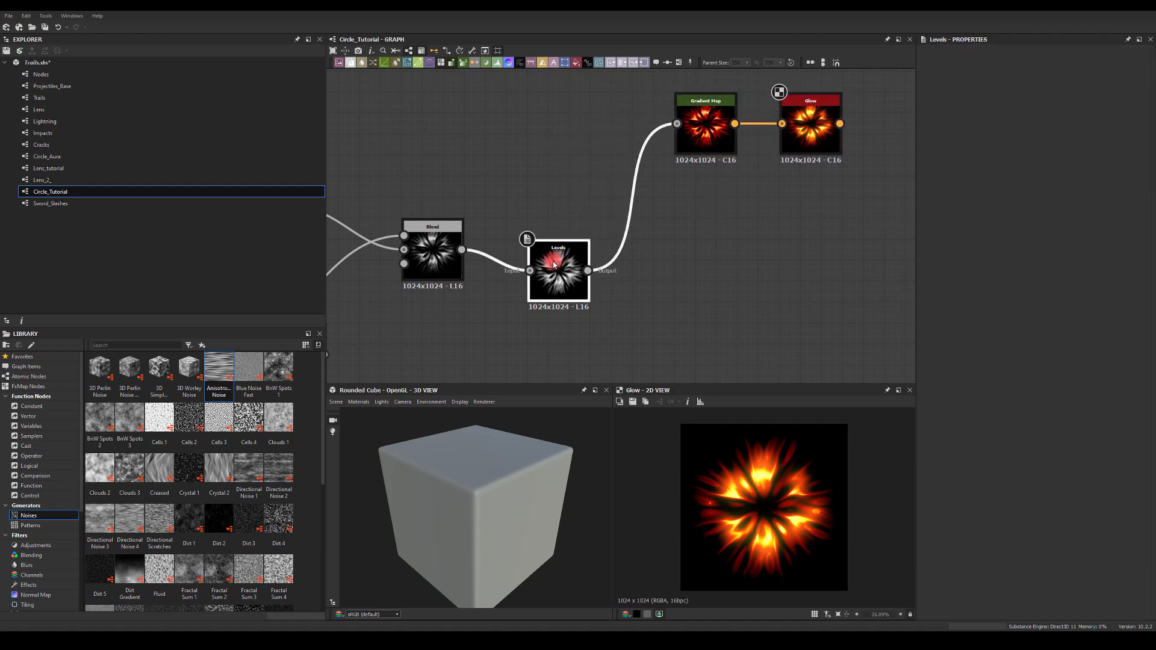
{"action": "double_click", "coordinate": [812, 126]}
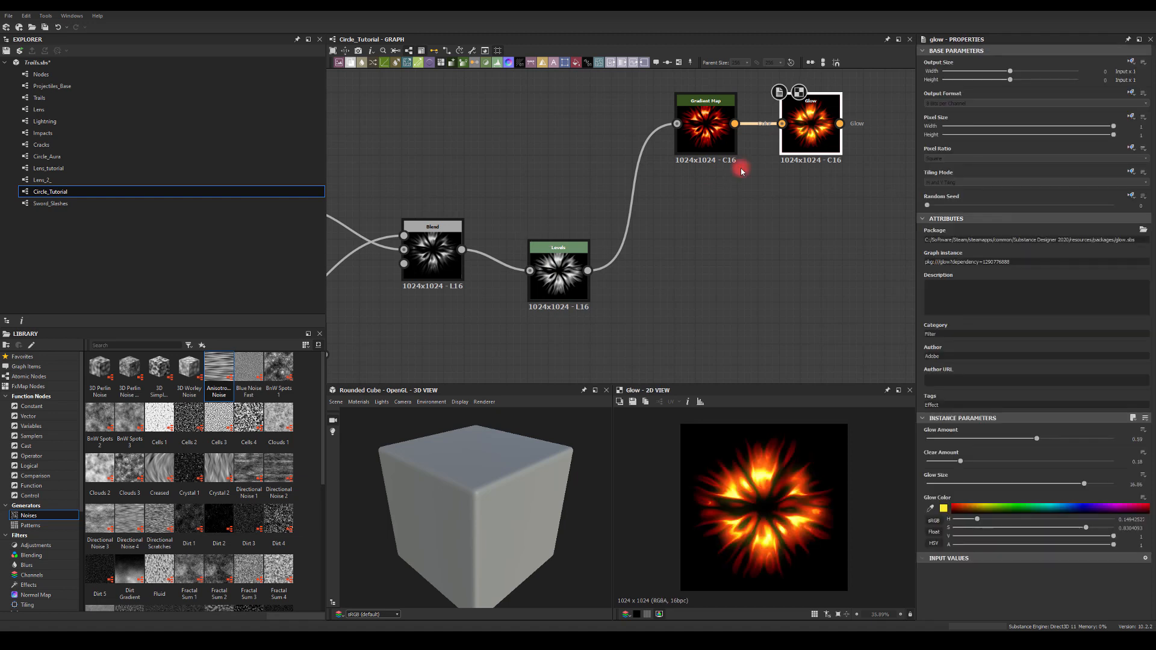